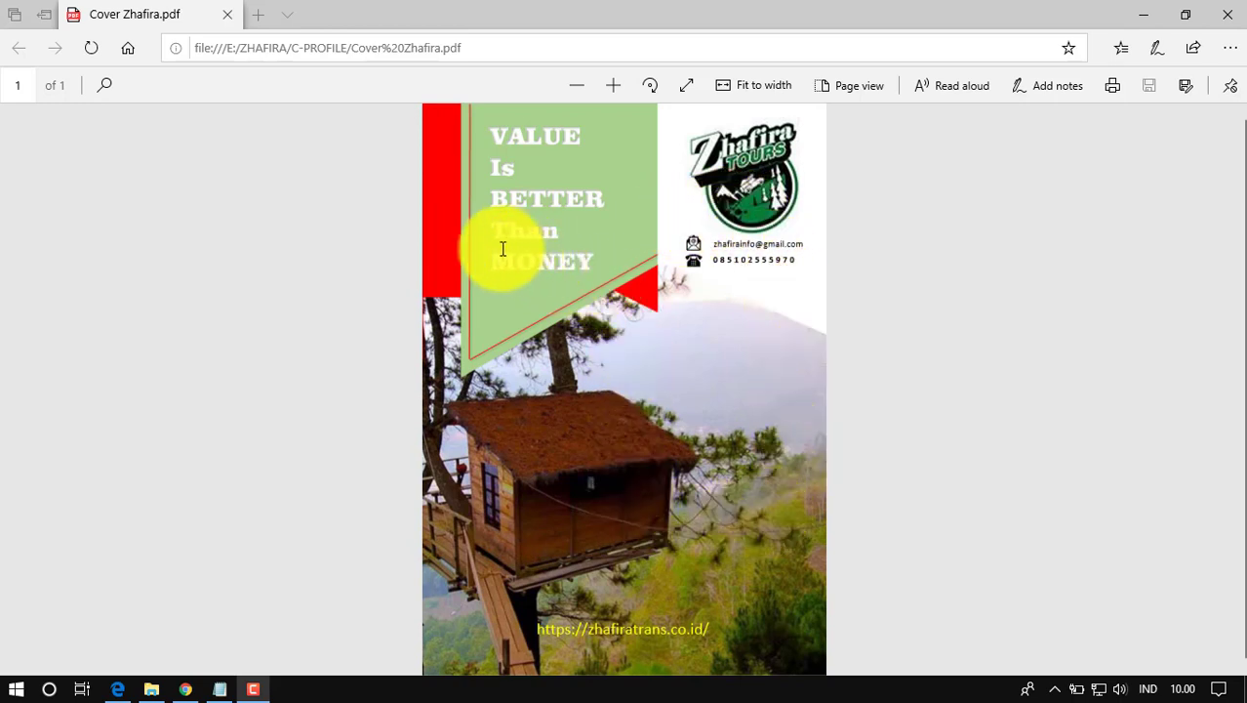
# After reviewing the Cover Zhafira.pdf in Edge, launch Microsoft Word from the Start menu.
pyautogui.click(18, 687)
pyautogui.click(329, 488)
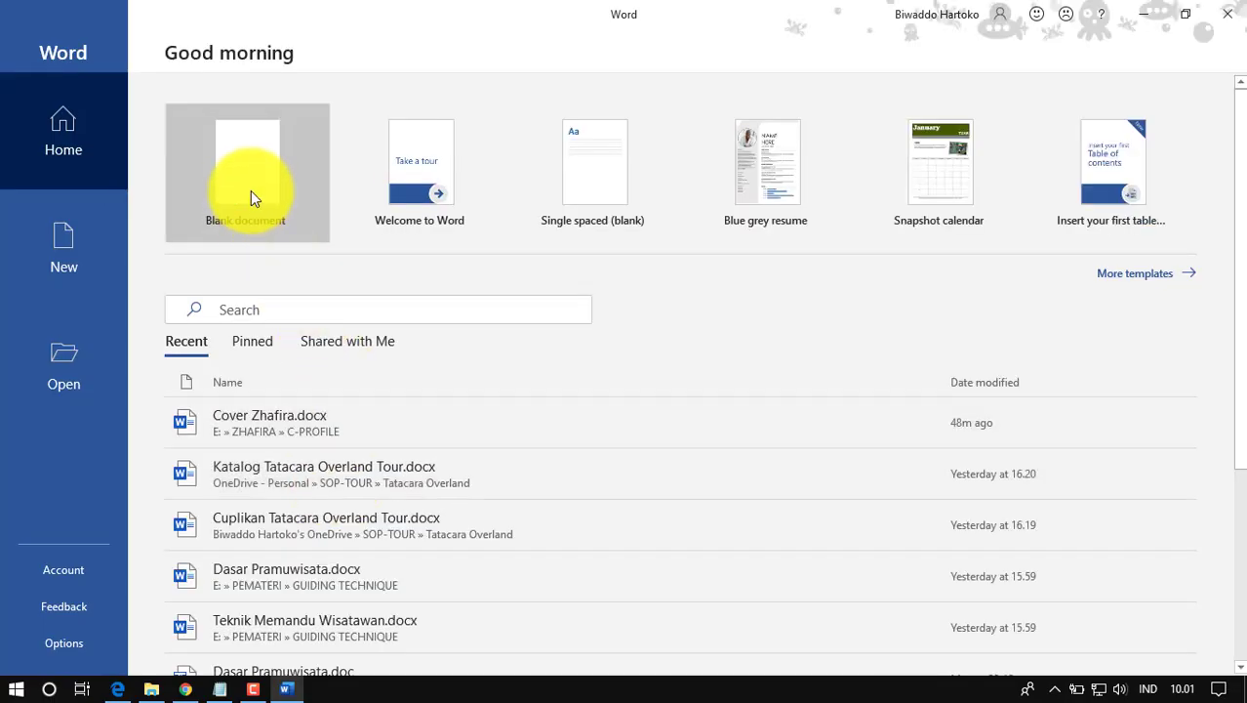
# Create the empty blank document Document1 from Word's start screen.
pyautogui.click(251, 191)
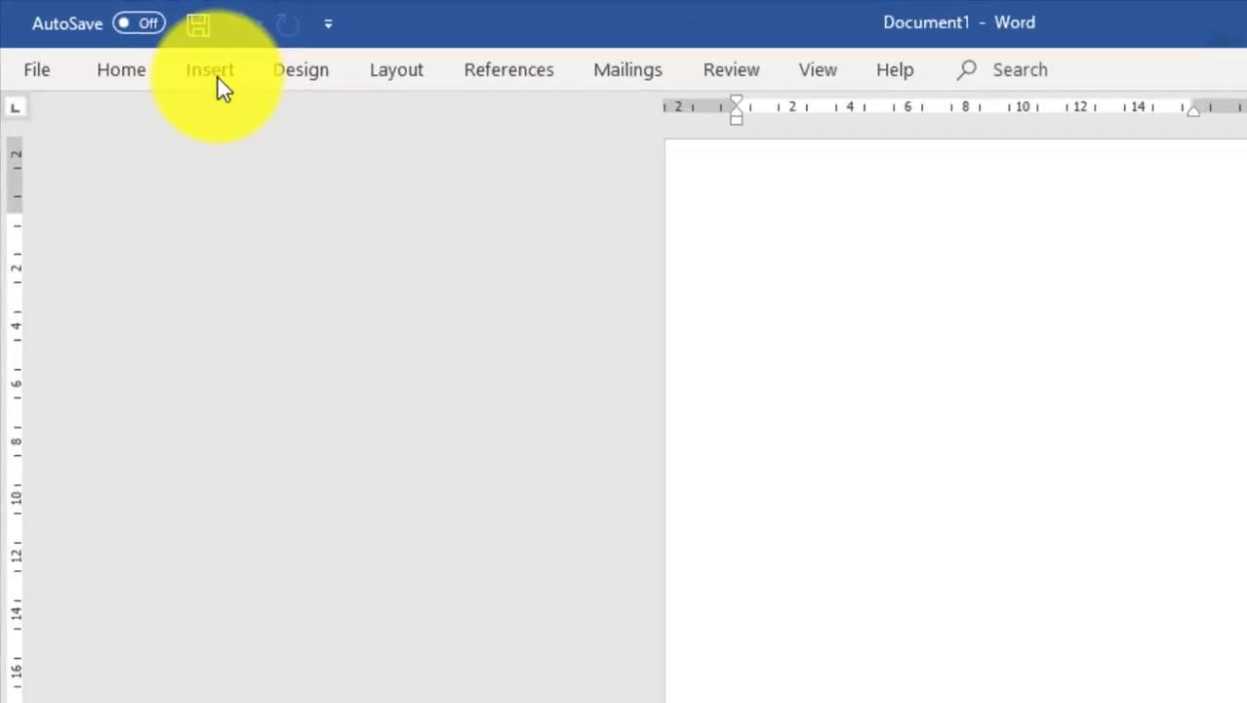
# Open the picture browser and navigate to the ZHAFIRA folder on Tourism Work (E:).
pyautogui.click(140, 49)
pyautogui.click(310, 131)
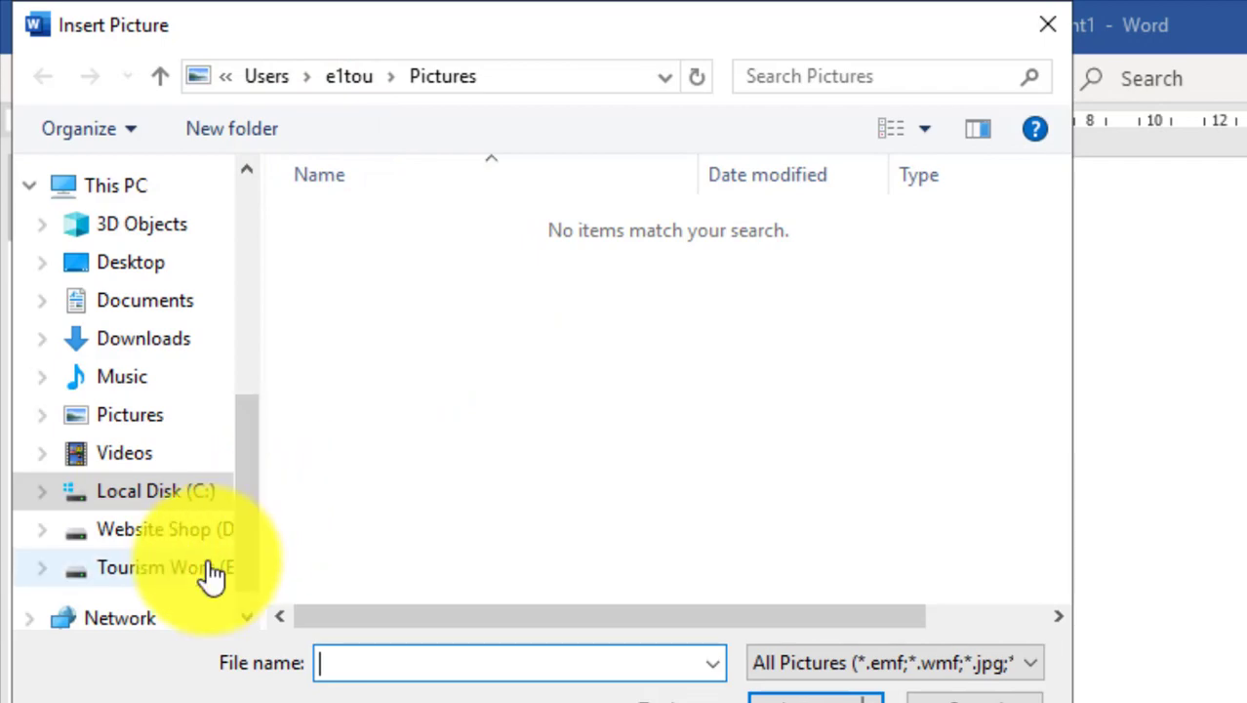
pyautogui.click(212, 570)
pyautogui.scroll(-4, 583, 400)
pyautogui.scroll(-4, 579, 415)
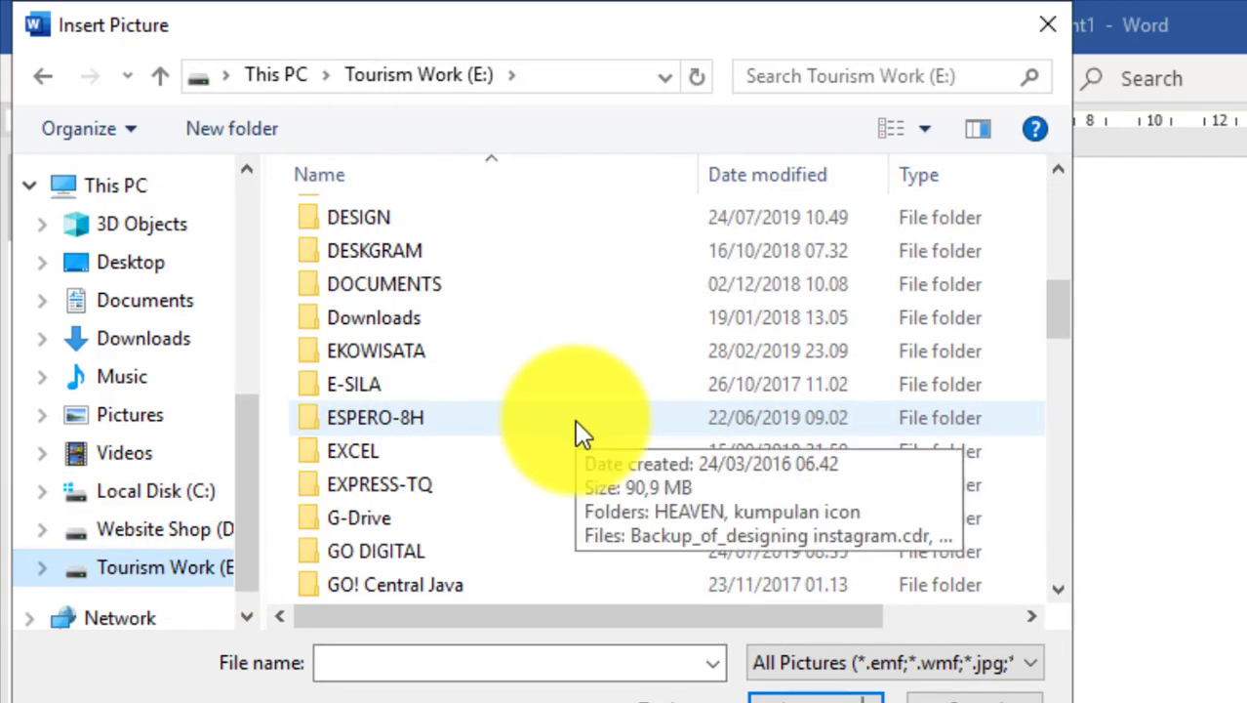
pyautogui.scroll(-4, 575, 423)
pyautogui.scroll(-3, 575, 422)
pyautogui.scroll(-4, 575, 423)
pyautogui.scroll(-4, 575, 419)
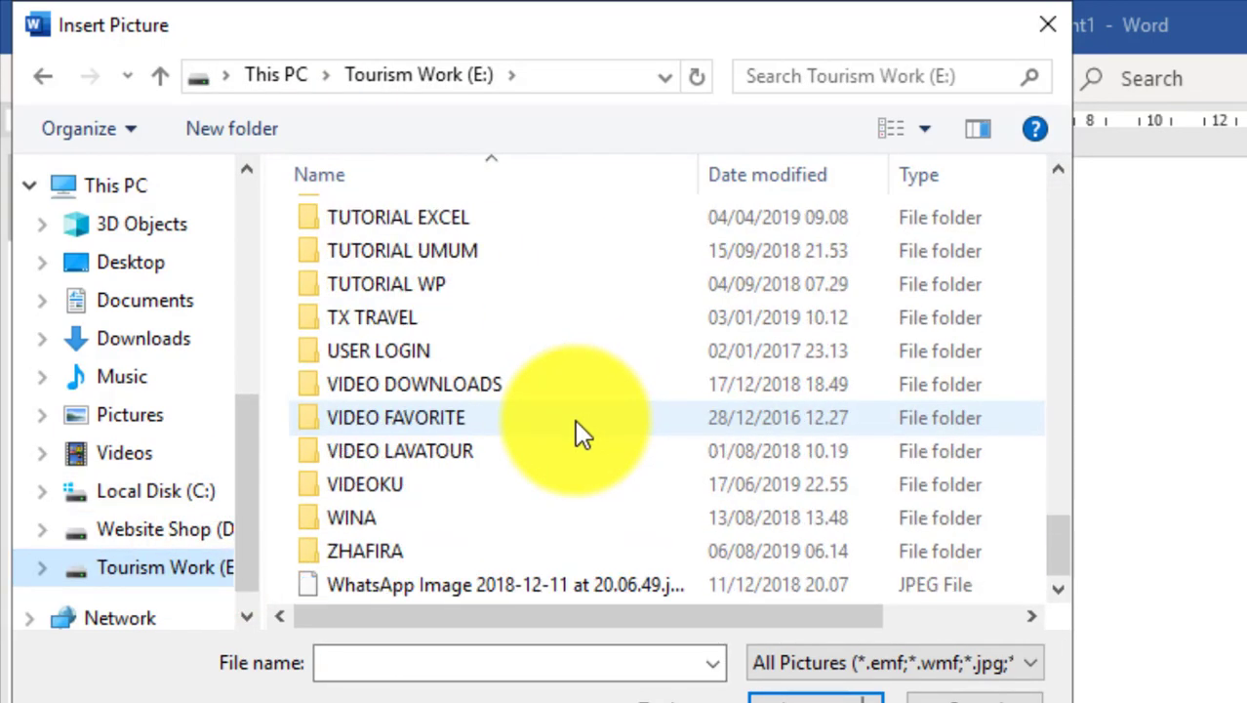
pyautogui.click(382, 549)
pyautogui.doubleClick(379, 549)
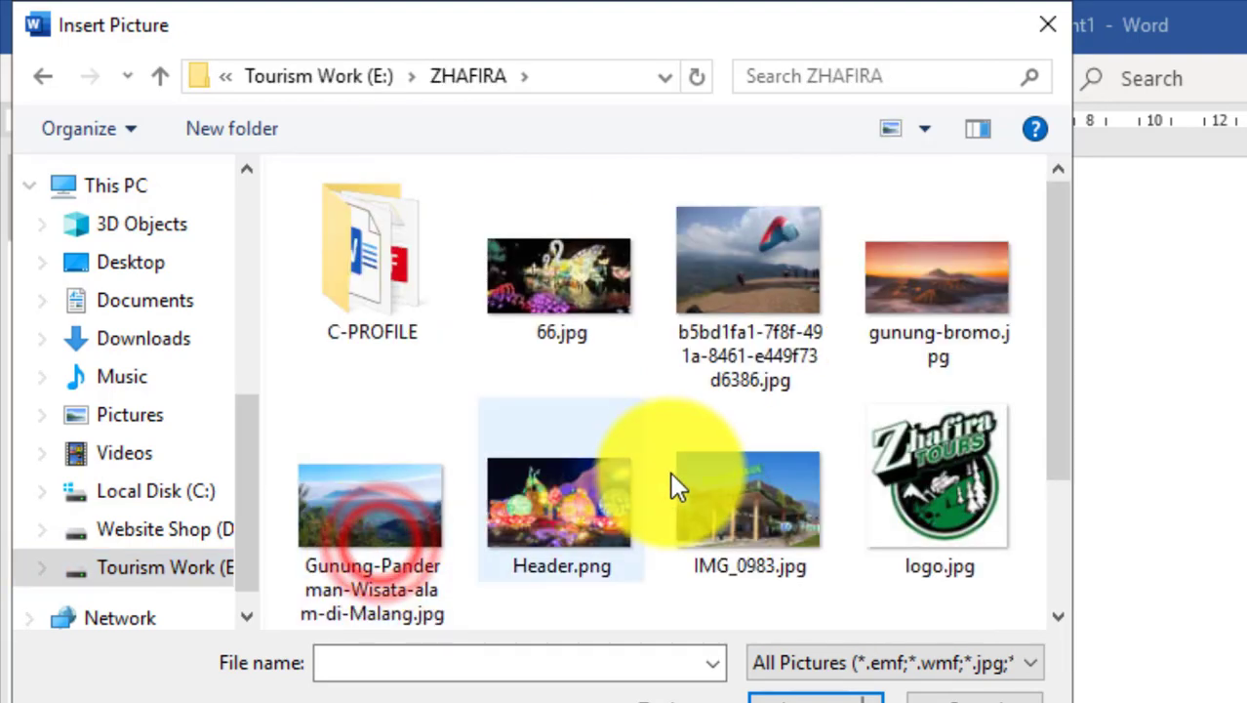
# Insert the treehouse photo tiket-masuk-wisata-batu-malang.jpg into the document.
pyautogui.scroll(-2, 787, 473)
pyautogui.click(783, 475)
pyautogui.doubleClick(783, 475)
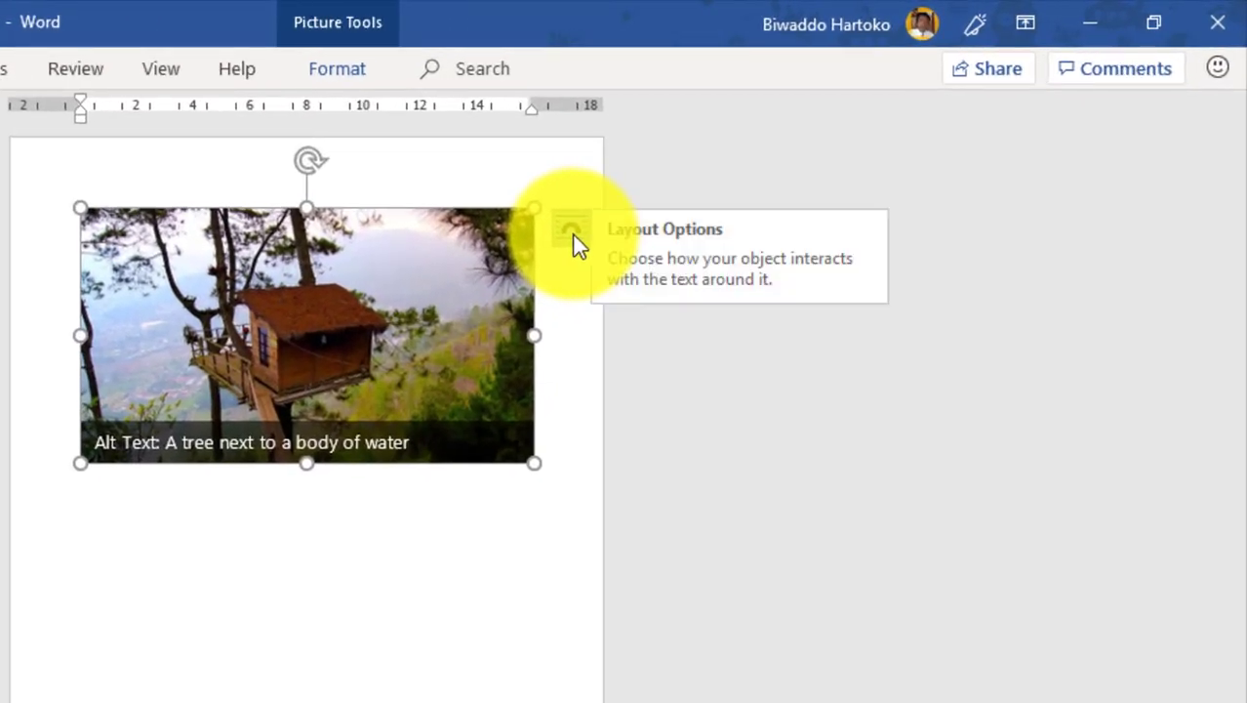
# Set the treehouse photo to Behind Text and move it to the page's bottom-left.
pyautogui.click(572, 234)
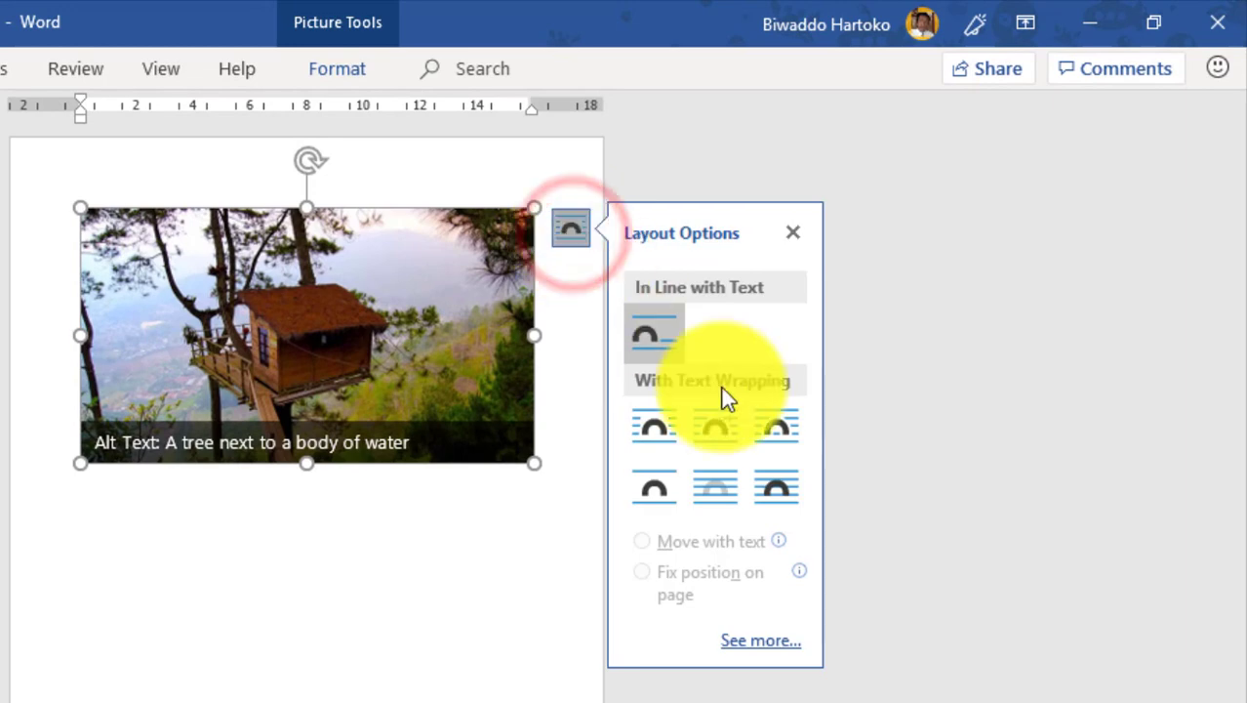
pyautogui.click(720, 497)
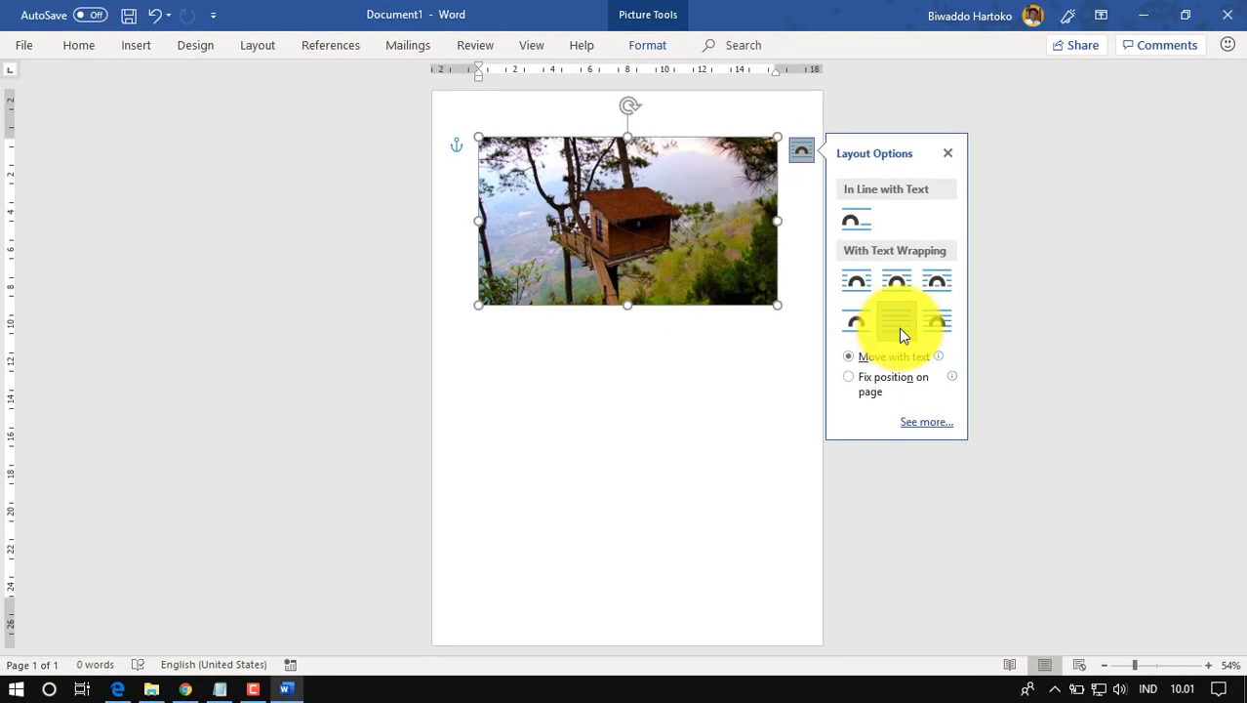
pyautogui.moveTo(663, 249)
pyautogui.mouseDown()
pyautogui.moveTo(613, 592)
pyautogui.moveTo(553, 594)
pyautogui.mouseUp()
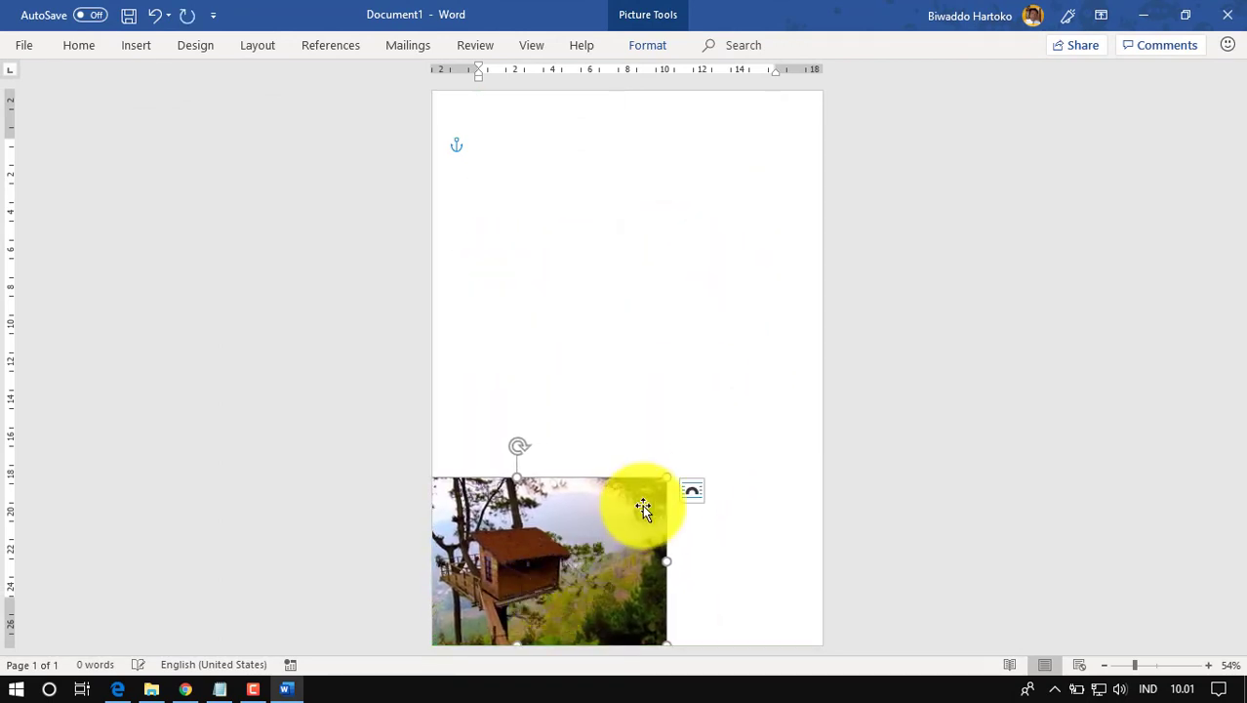
# Enlarge the photo until it spans the full page width across the lower page.
pyautogui.moveTo(668, 477); pyautogui.dragTo(774, 323)
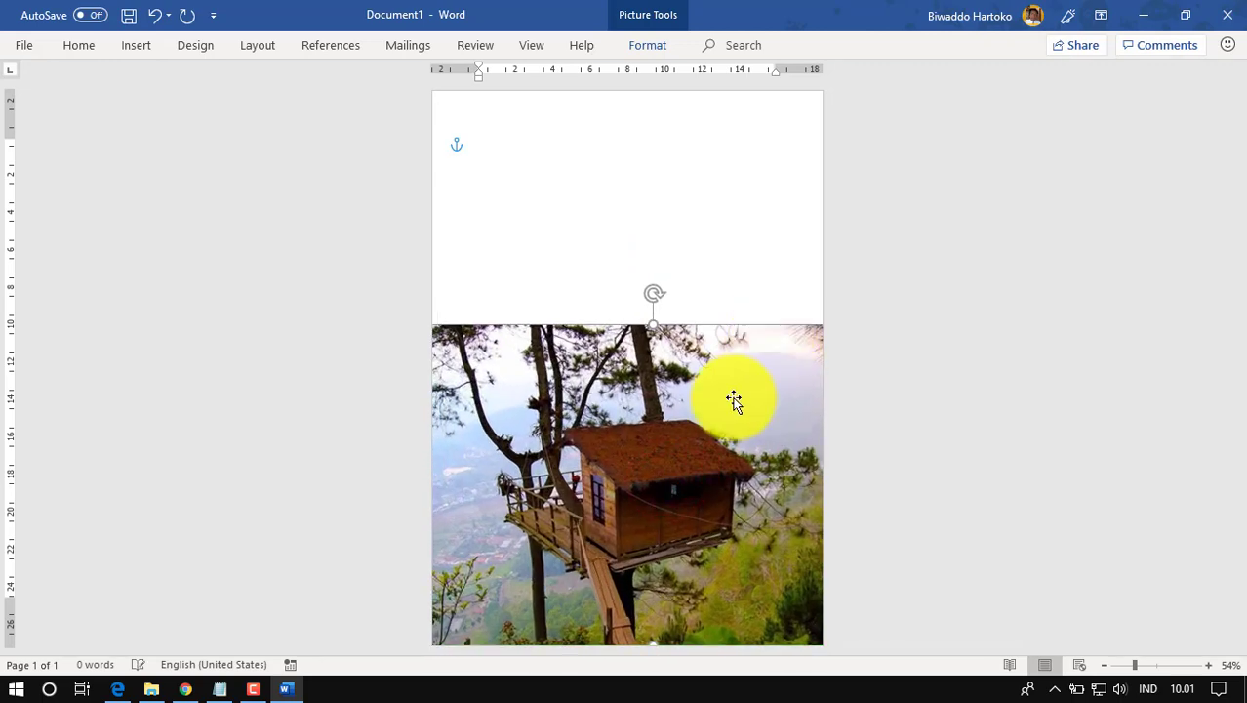
pyautogui.moveTo(732, 396); pyautogui.dragTo(566, 394)
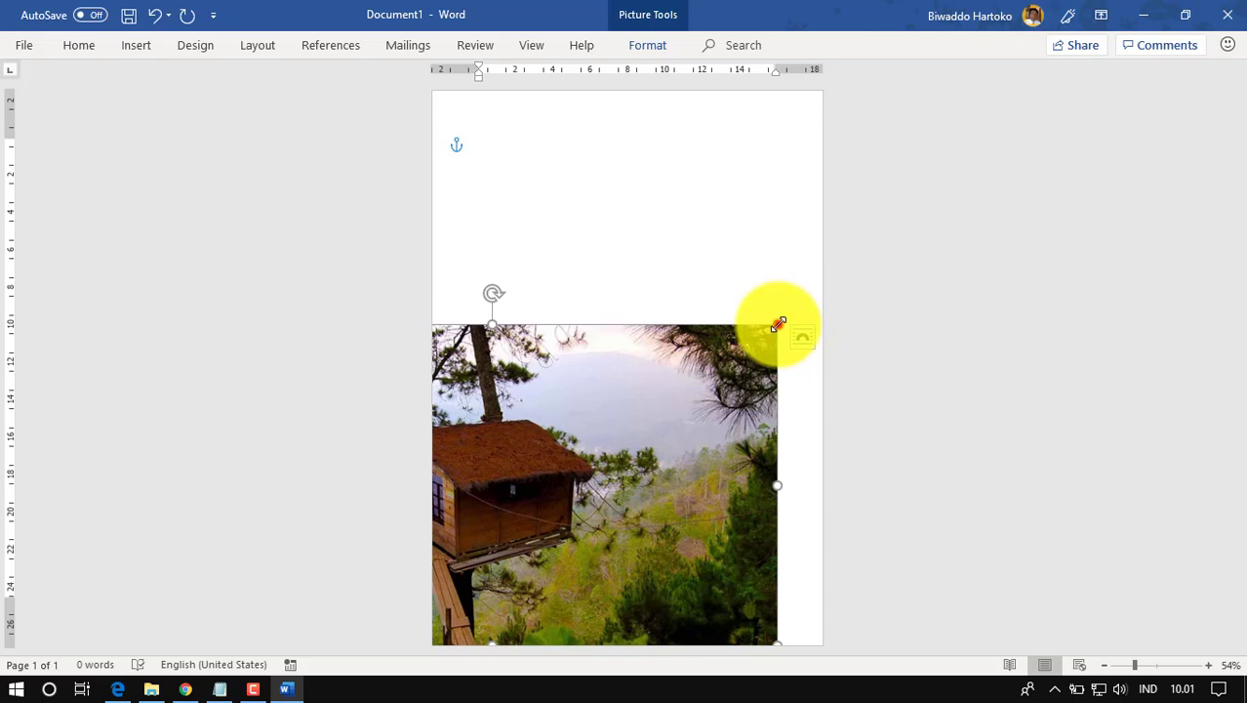
pyautogui.moveTo(777, 325); pyautogui.dragTo(815, 296)
pyautogui.moveTo(707, 330); pyautogui.dragTo(773, 346)
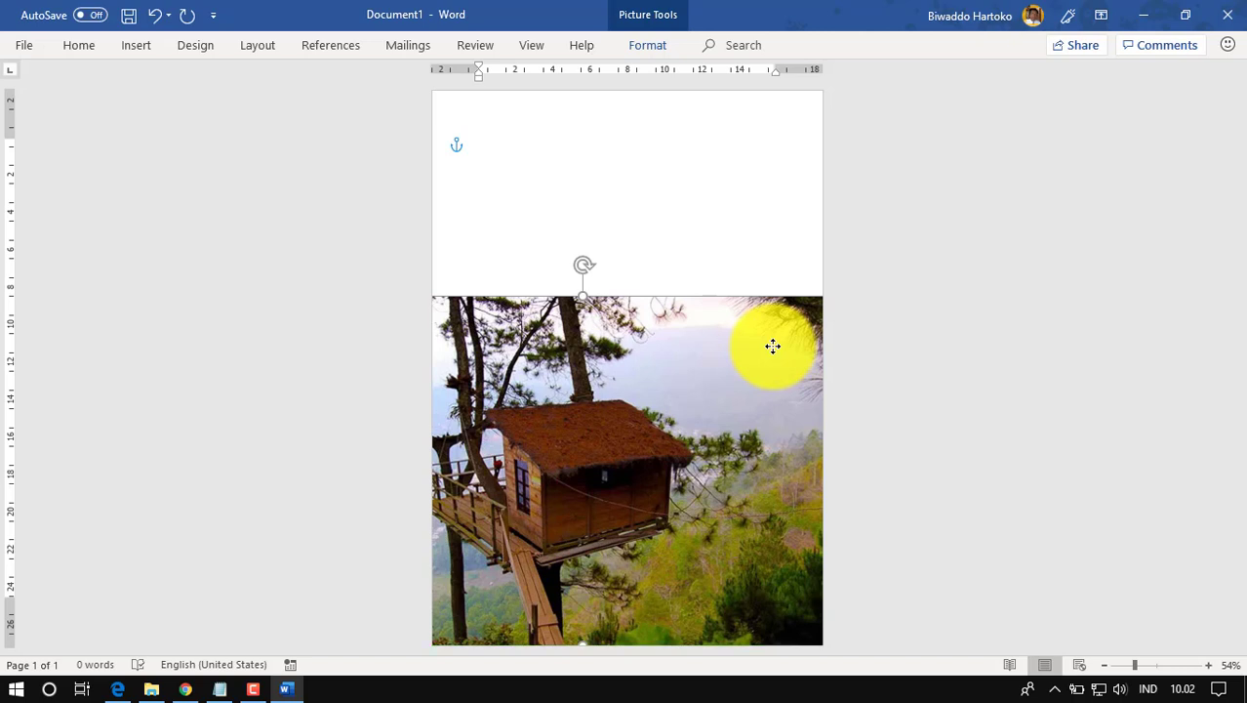
pyautogui.click(724, 232)
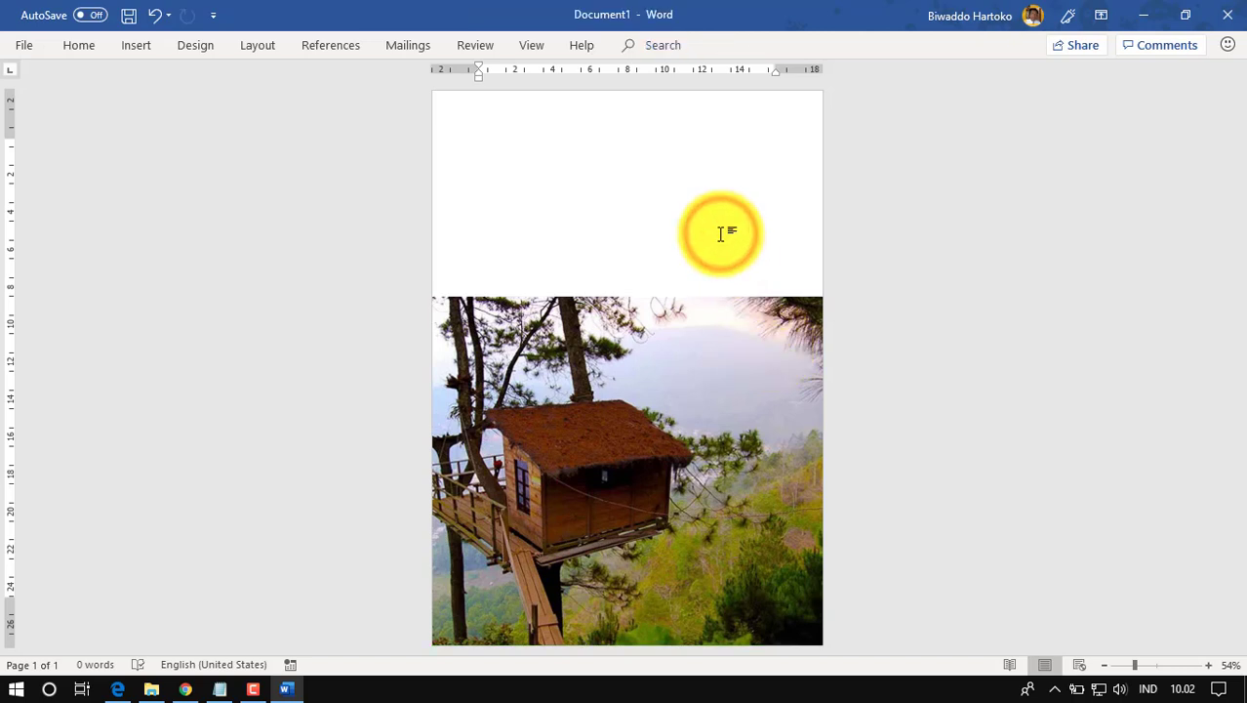
# Draw a tall, thin rectangle down the page's left edge, from the top into the photo.
pyautogui.click(140, 49)
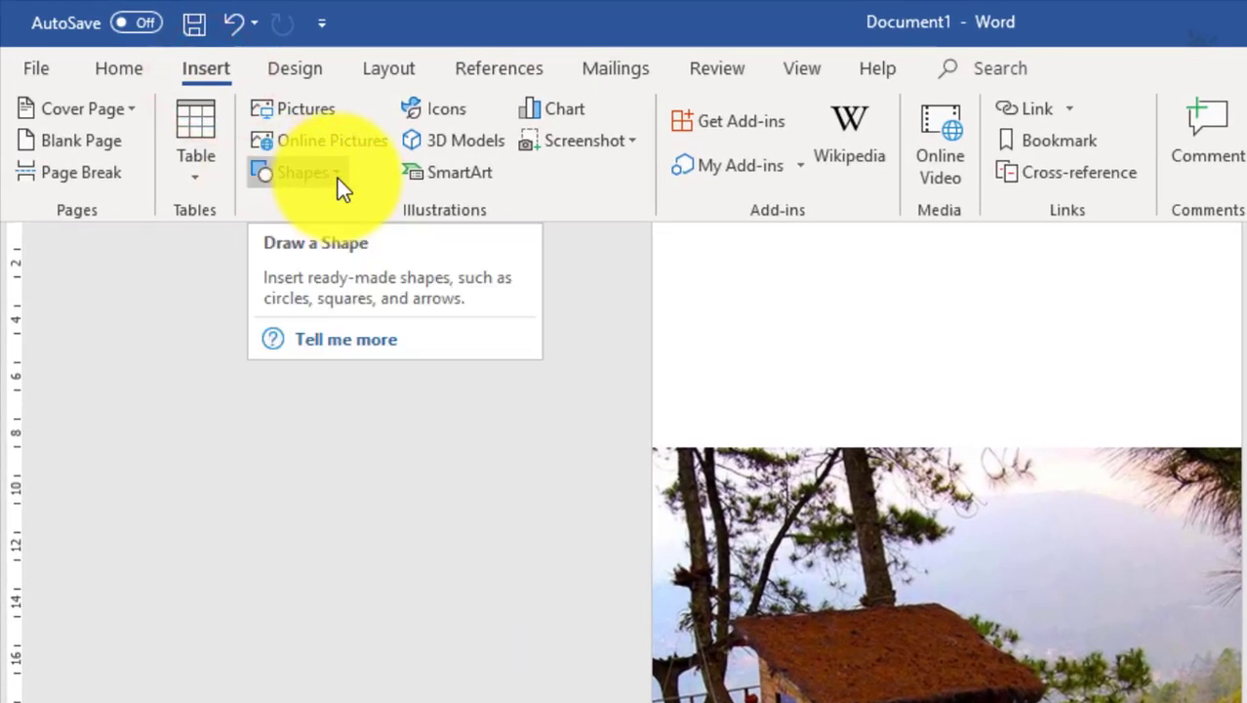
pyautogui.click(337, 179)
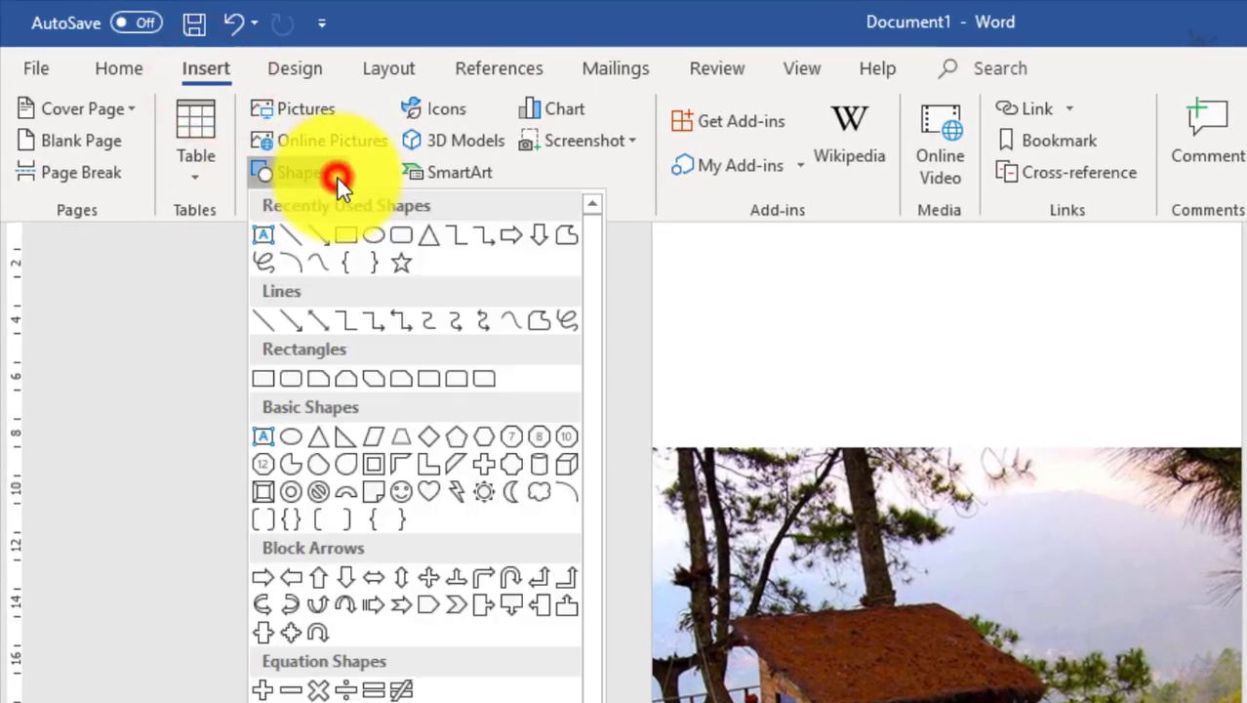
pyautogui.click(348, 237)
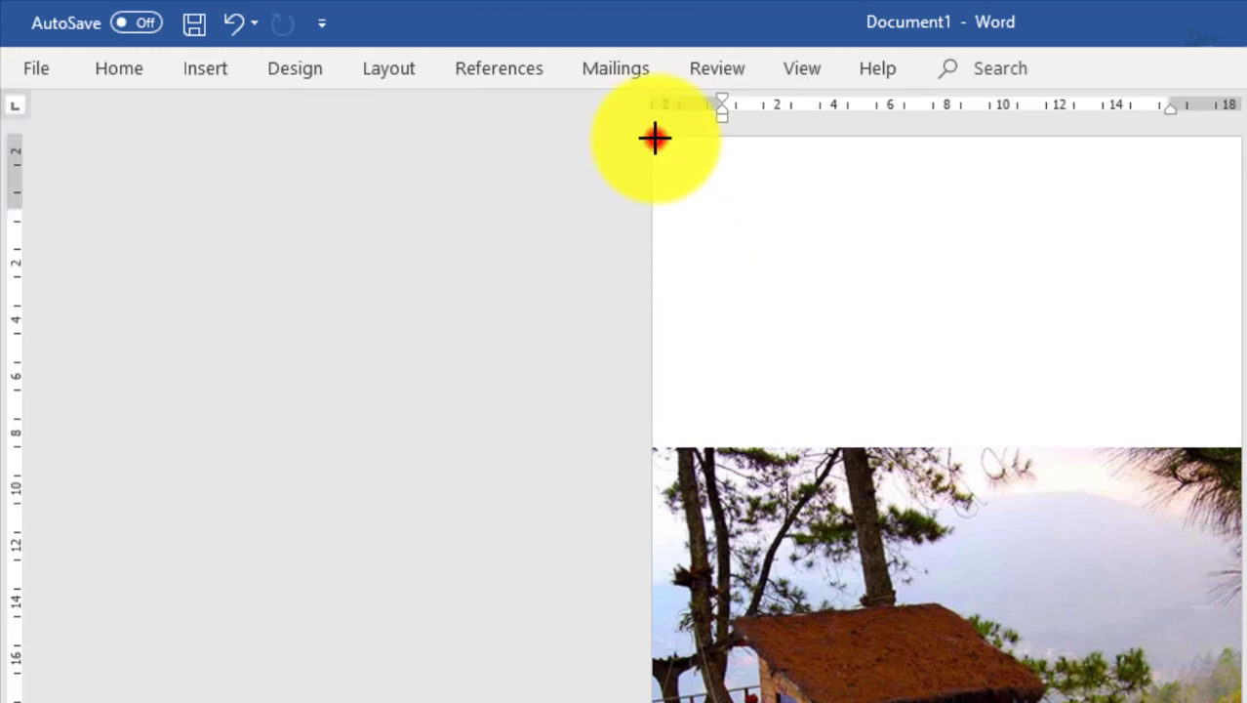
pyautogui.moveTo(655, 138); pyautogui.dragTo(693, 517)
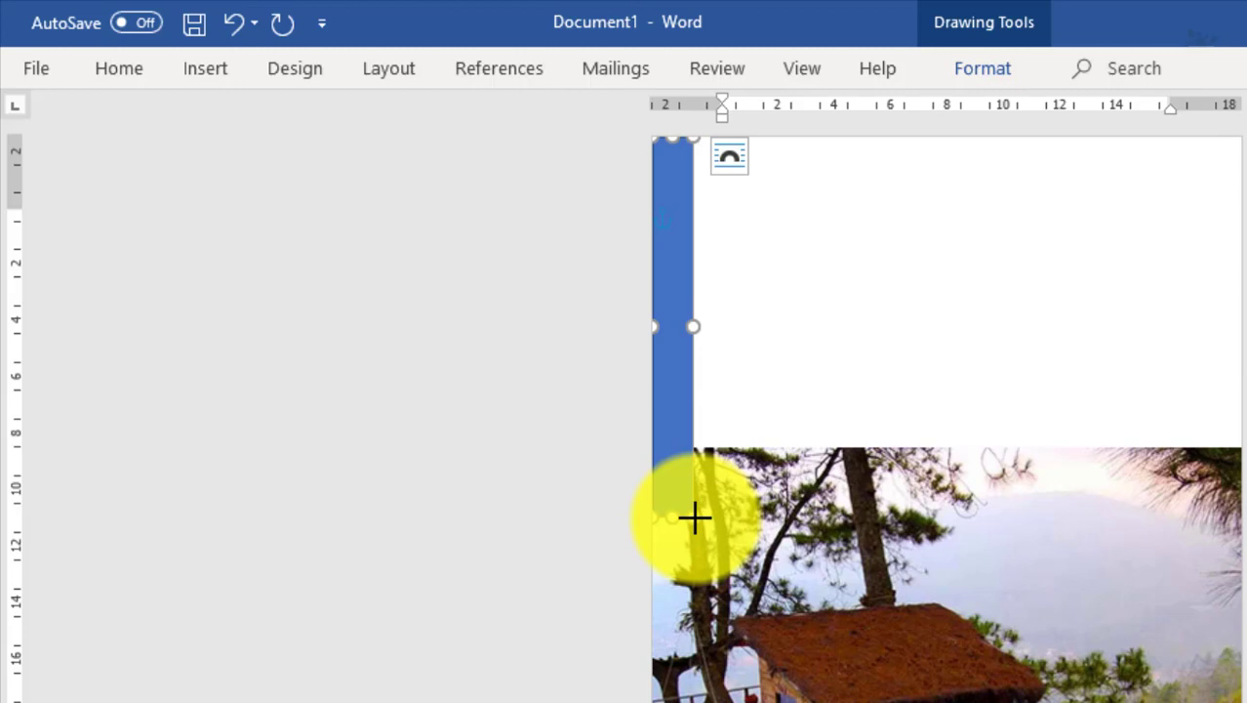
pyautogui.click(695, 519)
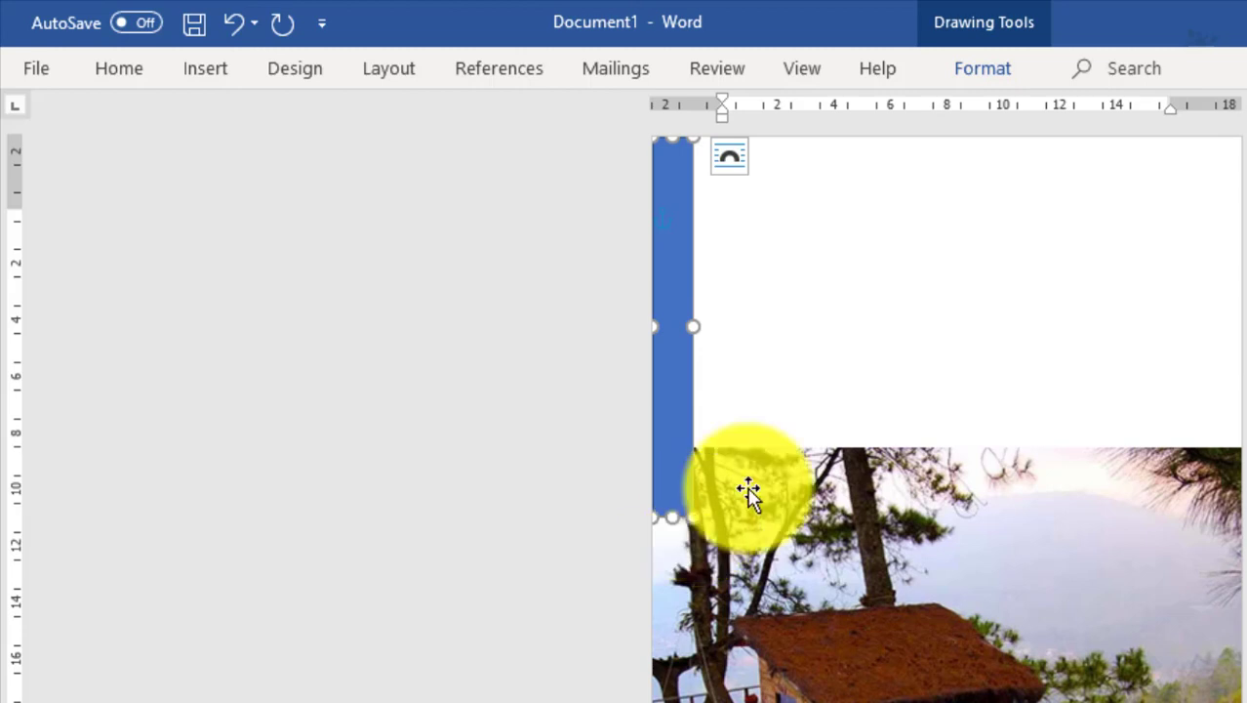
# Give the left-edge bar a solid Red fill and No Outline.
pyautogui.click(987, 71)
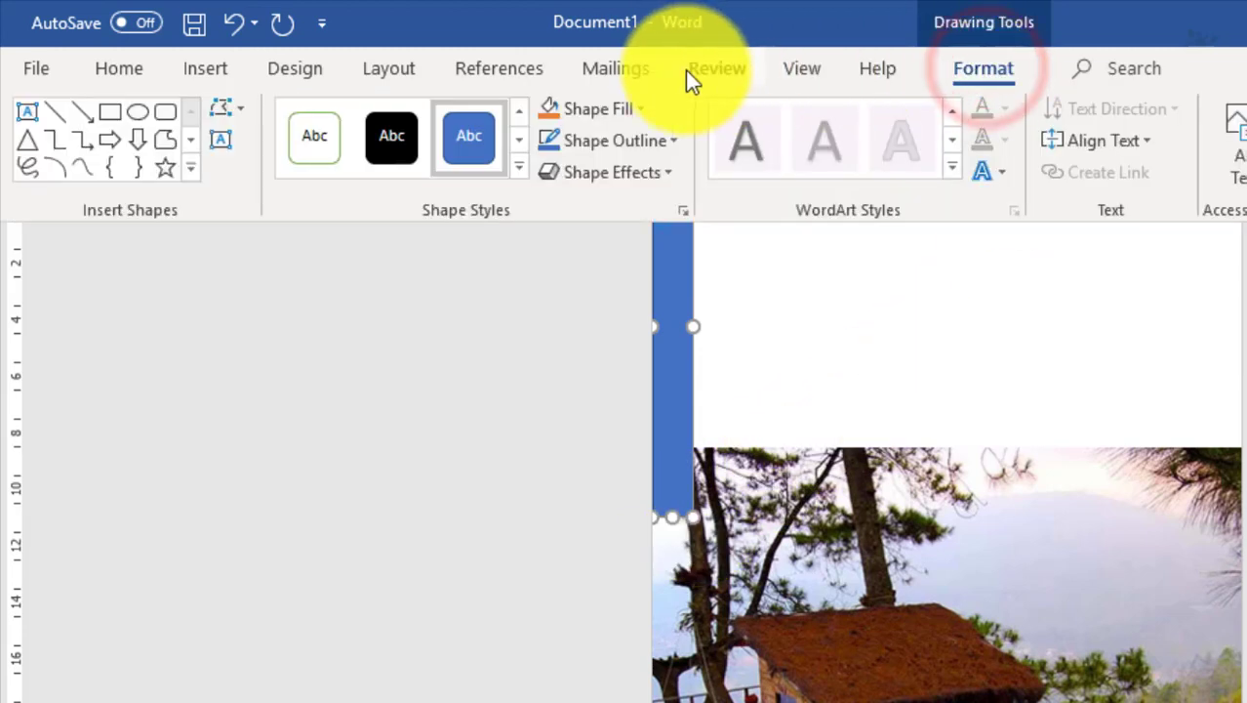
pyautogui.click(643, 112)
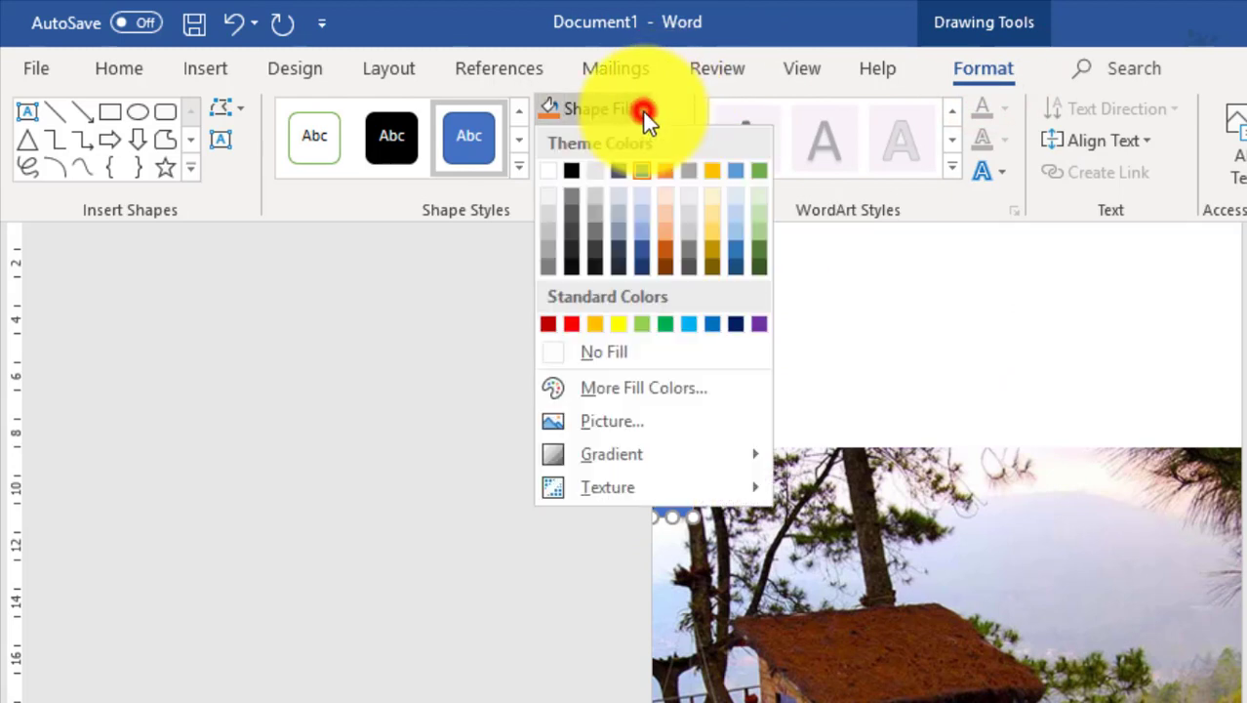
pyautogui.click(572, 325)
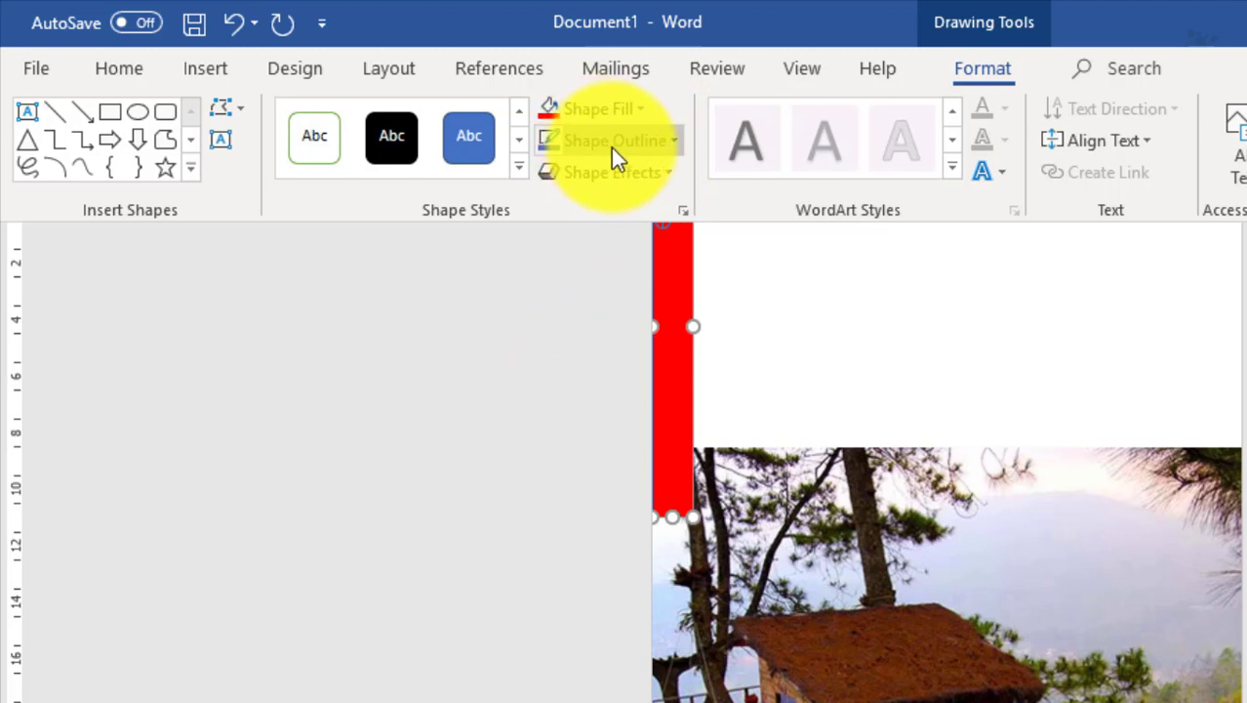
pyautogui.click(674, 145)
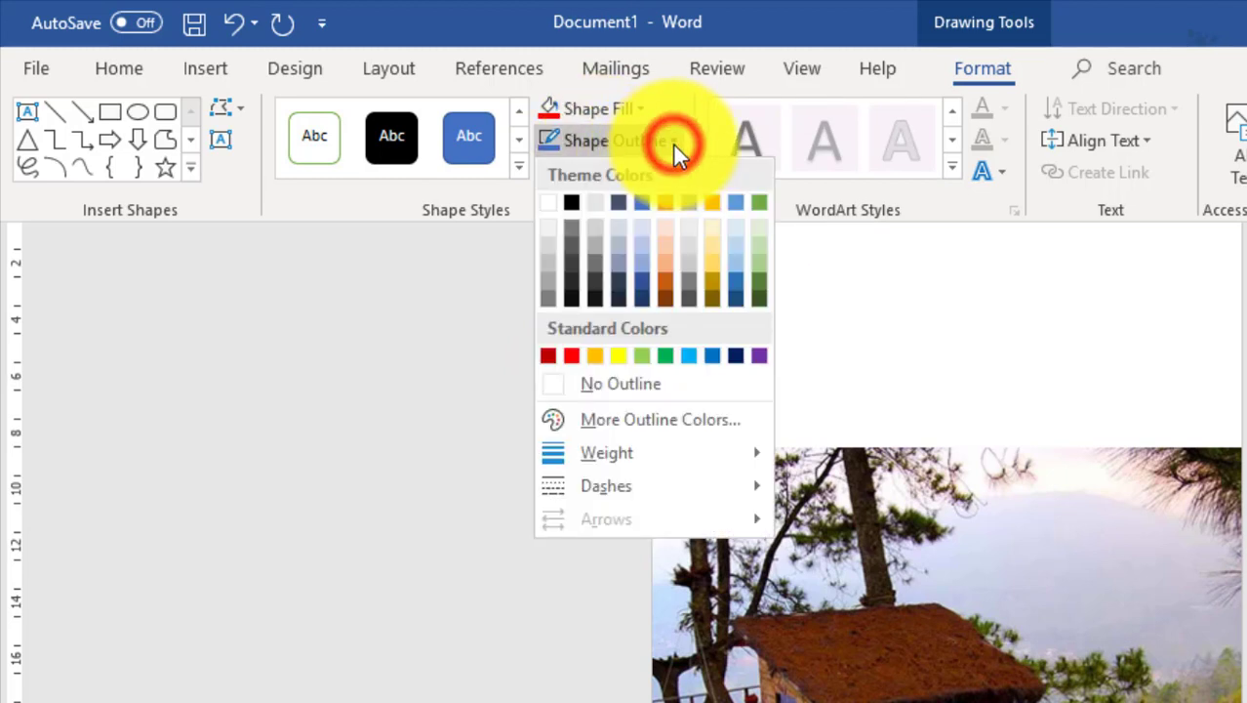
pyautogui.click(630, 385)
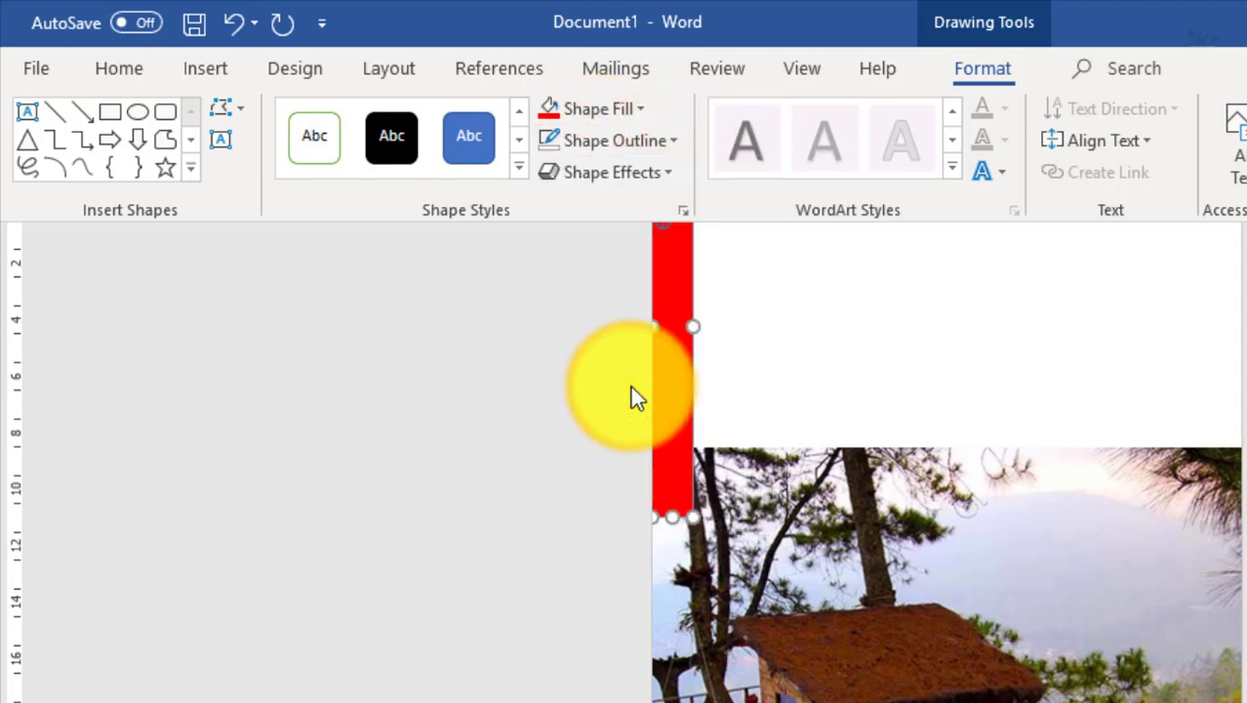
pyautogui.click(1031, 347)
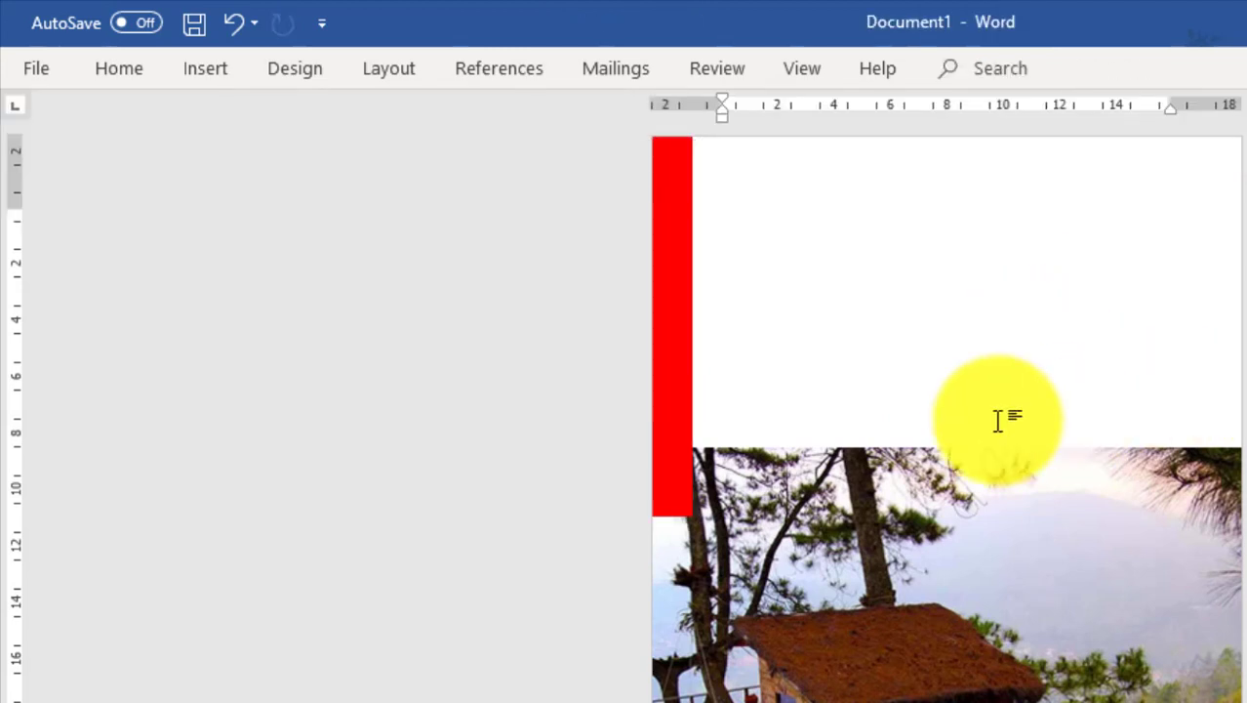
pyautogui.click(672, 345)
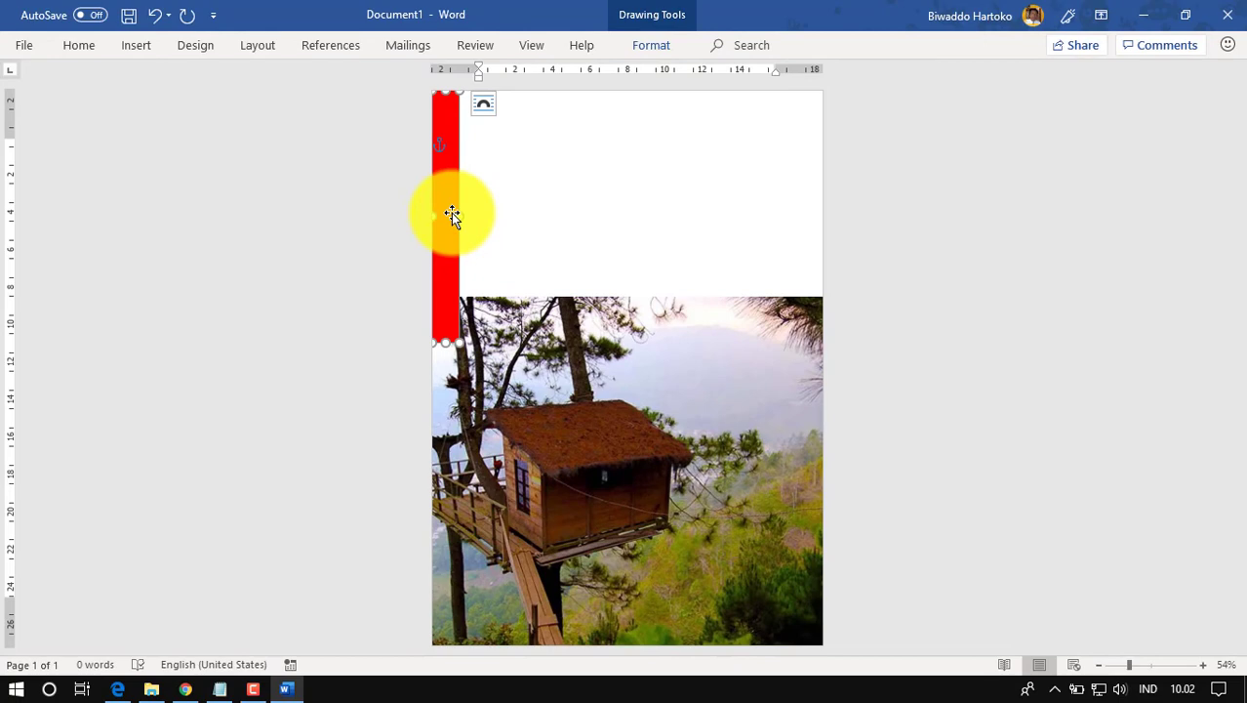
# Duplicate the red bar with copy and paste.
pyautogui.click(89, 47)
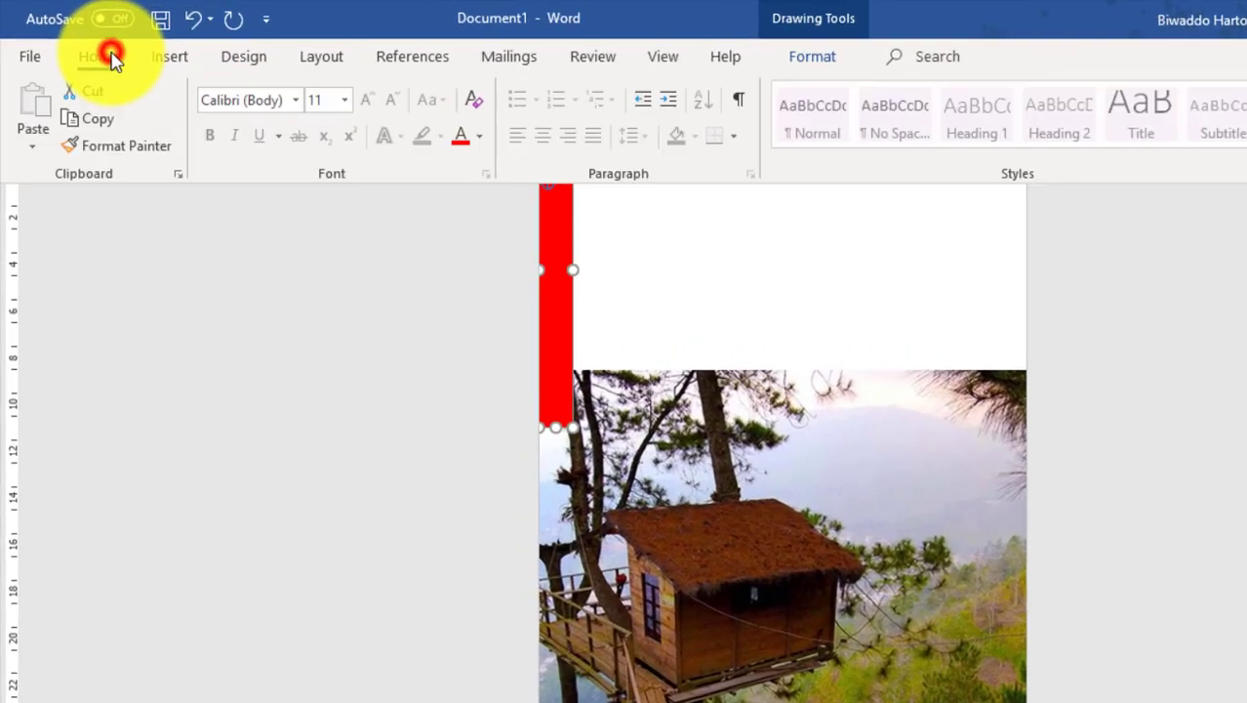
pyautogui.click(101, 118)
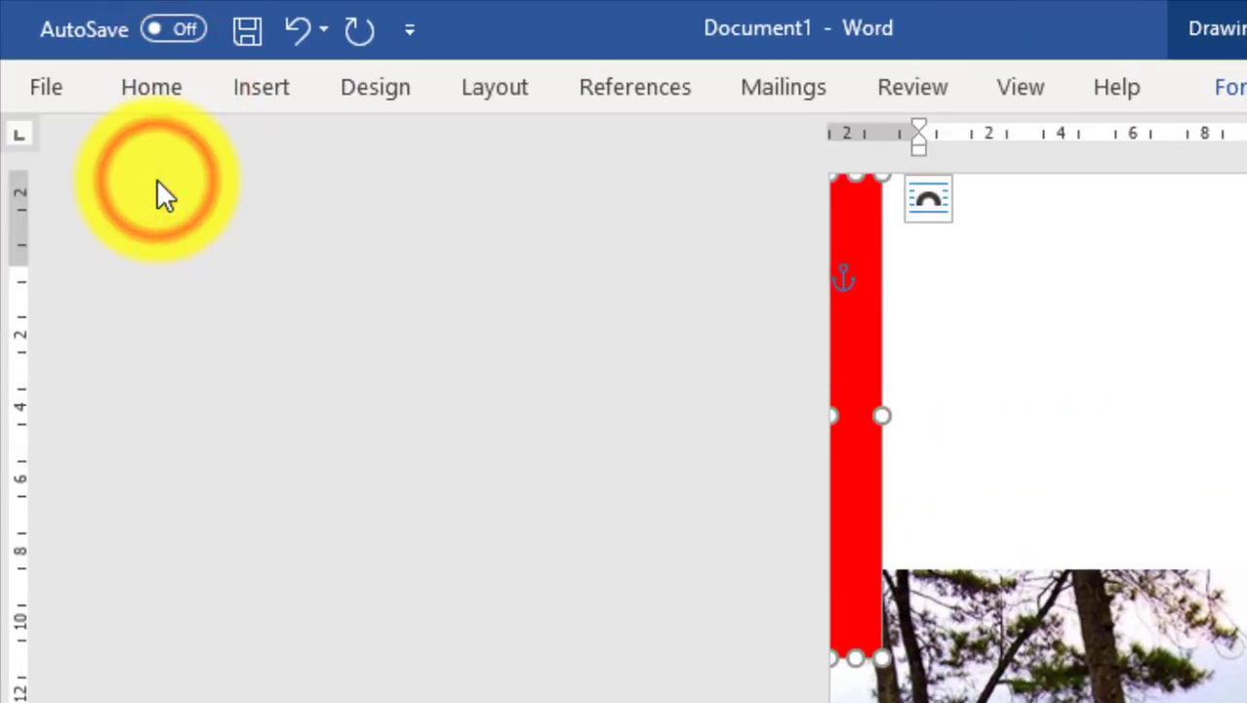
pyautogui.click(175, 93)
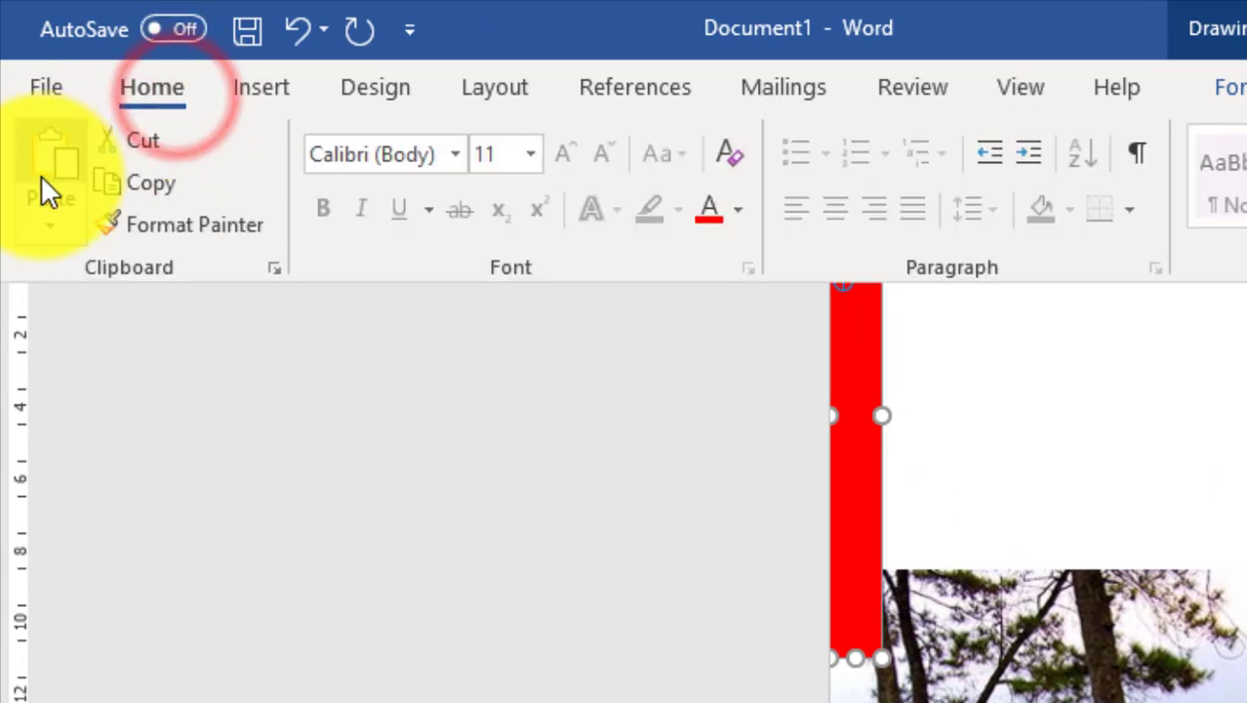
pyautogui.click(65, 159)
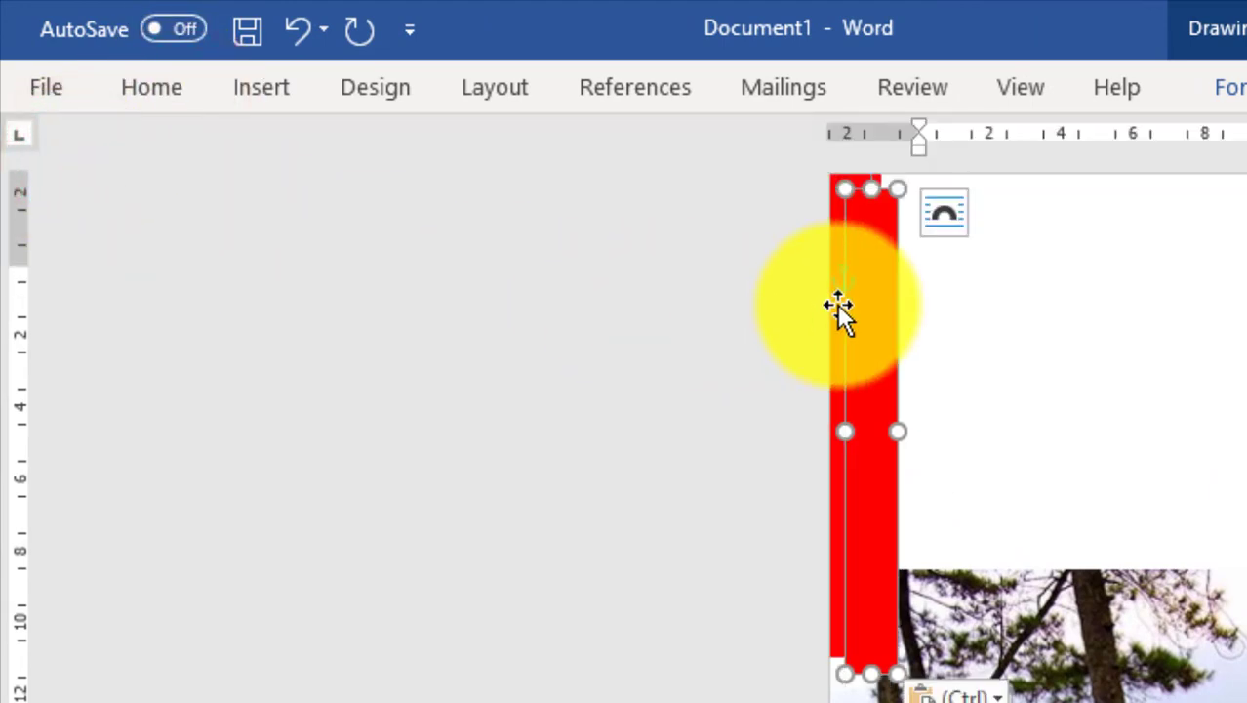
# Nudge the copy beside the original bar and widen it into a broad top-left panel.
pyautogui.press('Up')
pyautogui.press('Up')
pyautogui.press('Up')
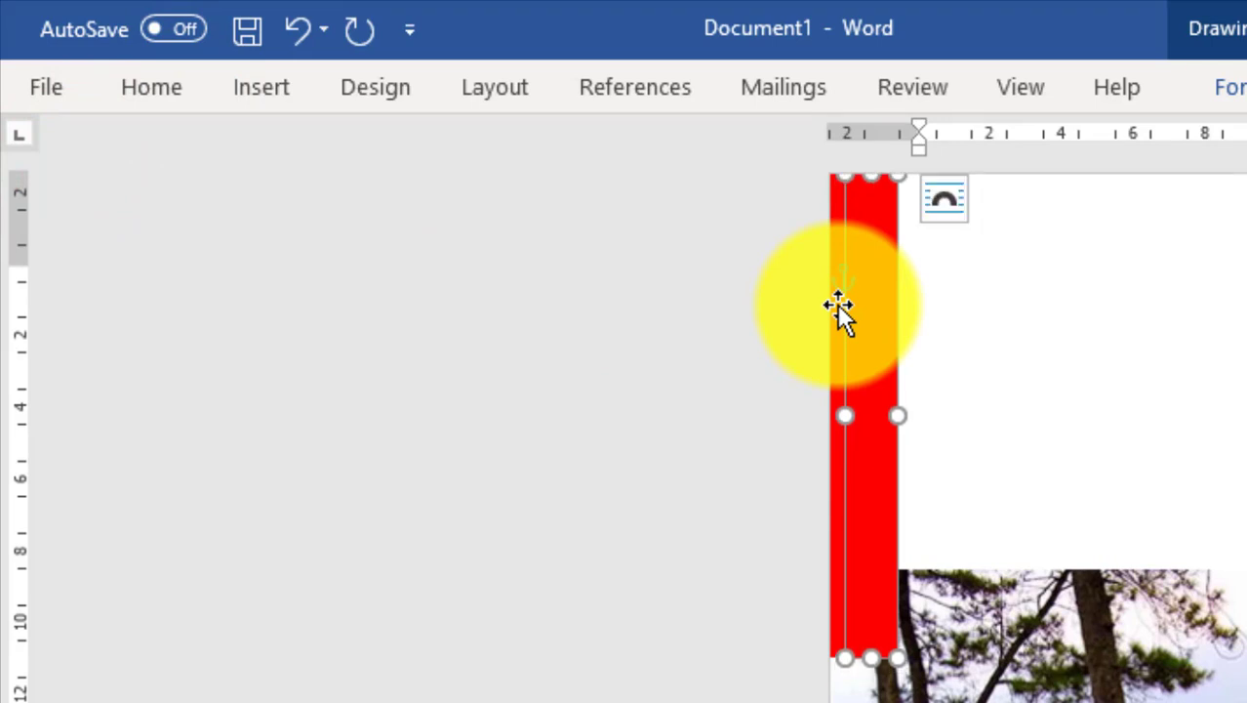
pyautogui.press('Right')
pyautogui.press('Right')
pyautogui.press('Right')
pyautogui.press('Right')
pyautogui.press('Right')
pyautogui.press('Right')
pyautogui.press('Right')
pyautogui.press('Right')
pyautogui.press('Right')
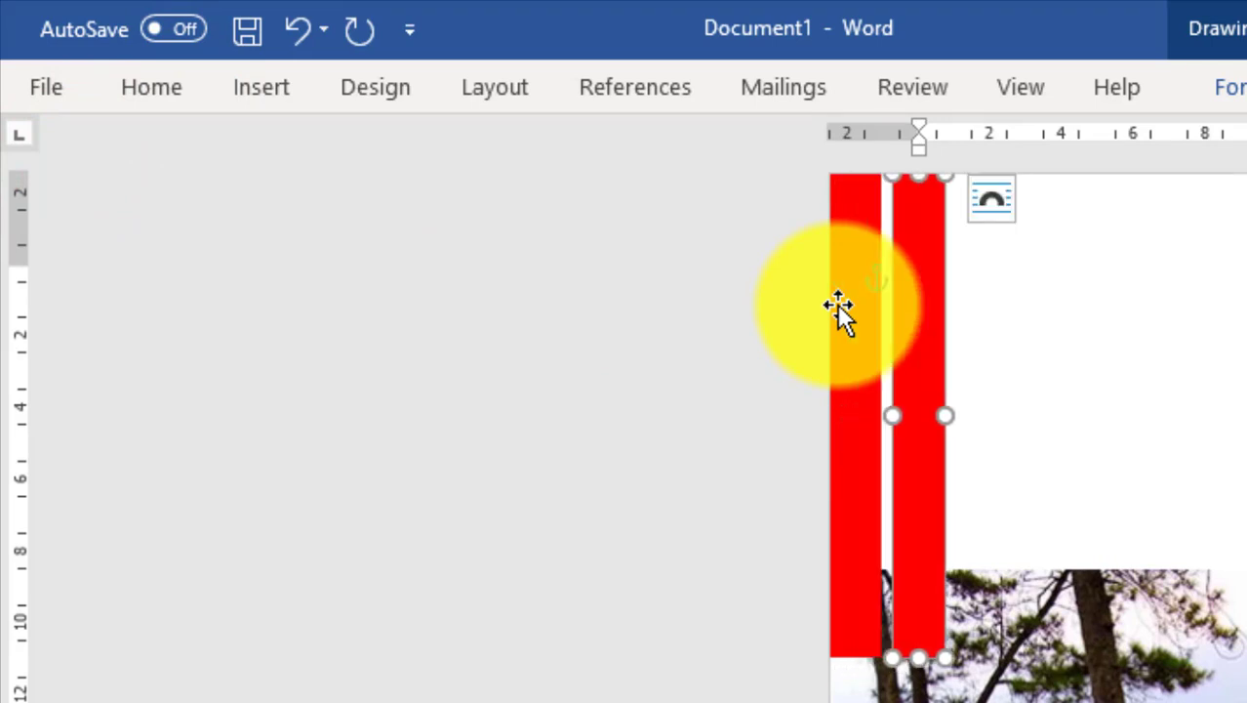
pyautogui.press('Left')
pyautogui.press('Left')
pyautogui.press('Left')
pyautogui.press('Left')
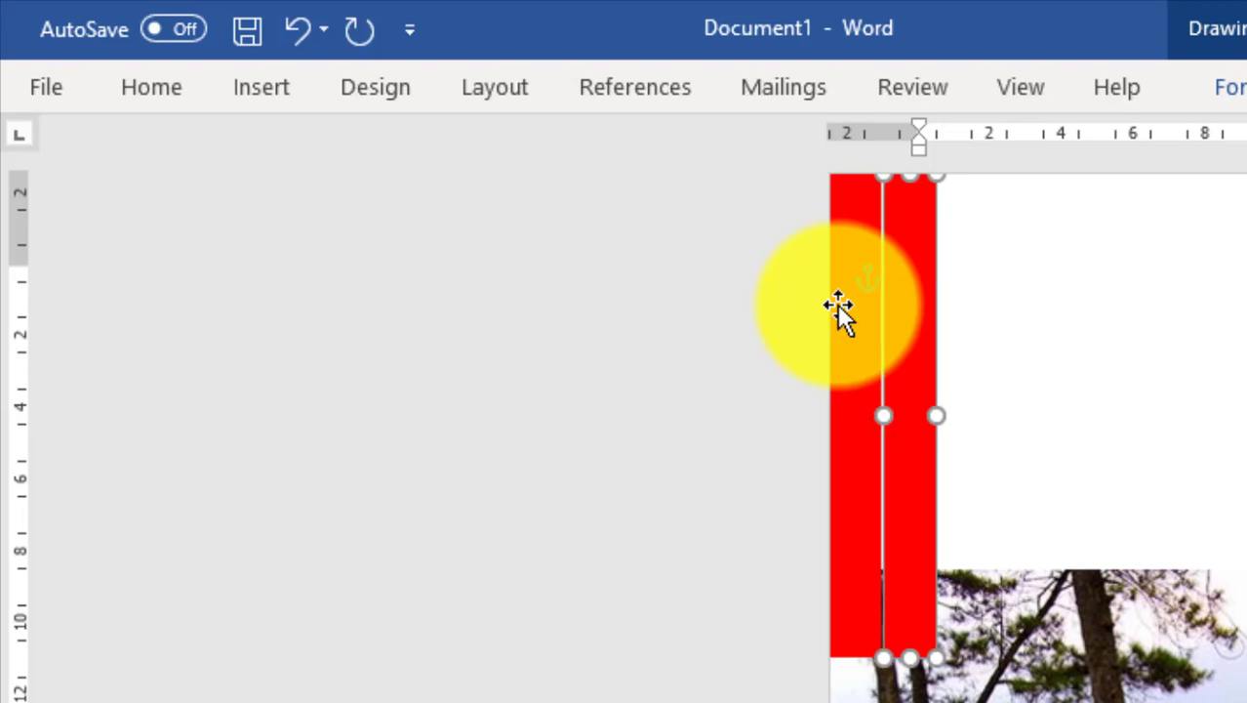
pyautogui.press('Left')
pyautogui.press('Left')
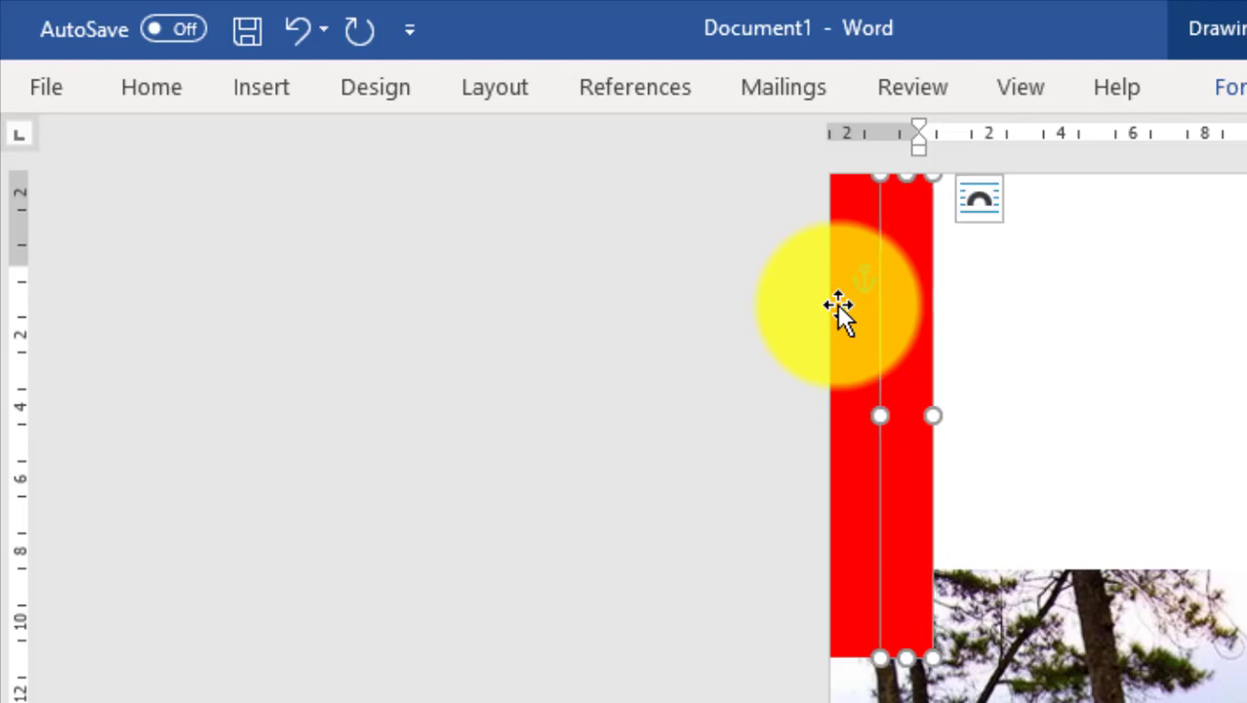
pyautogui.moveTo(933, 416); pyautogui.dragTo(1096, 417)
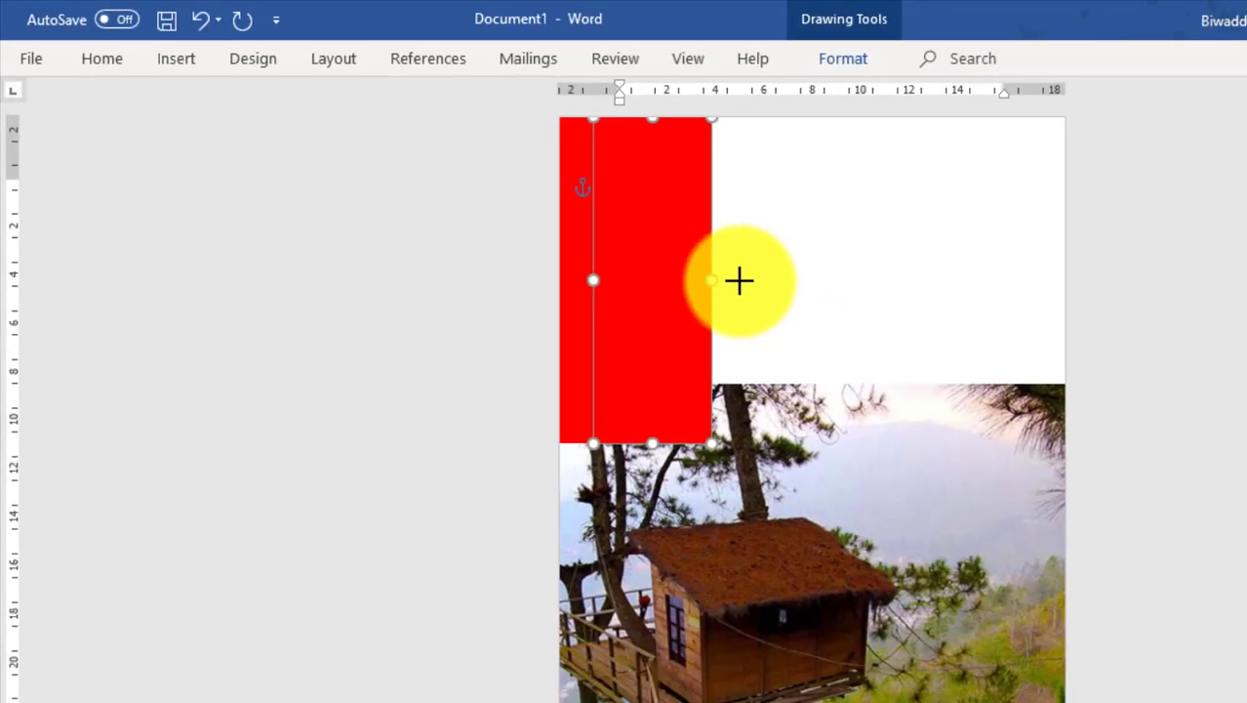
pyautogui.moveTo(739, 281); pyautogui.dragTo(627, 217)
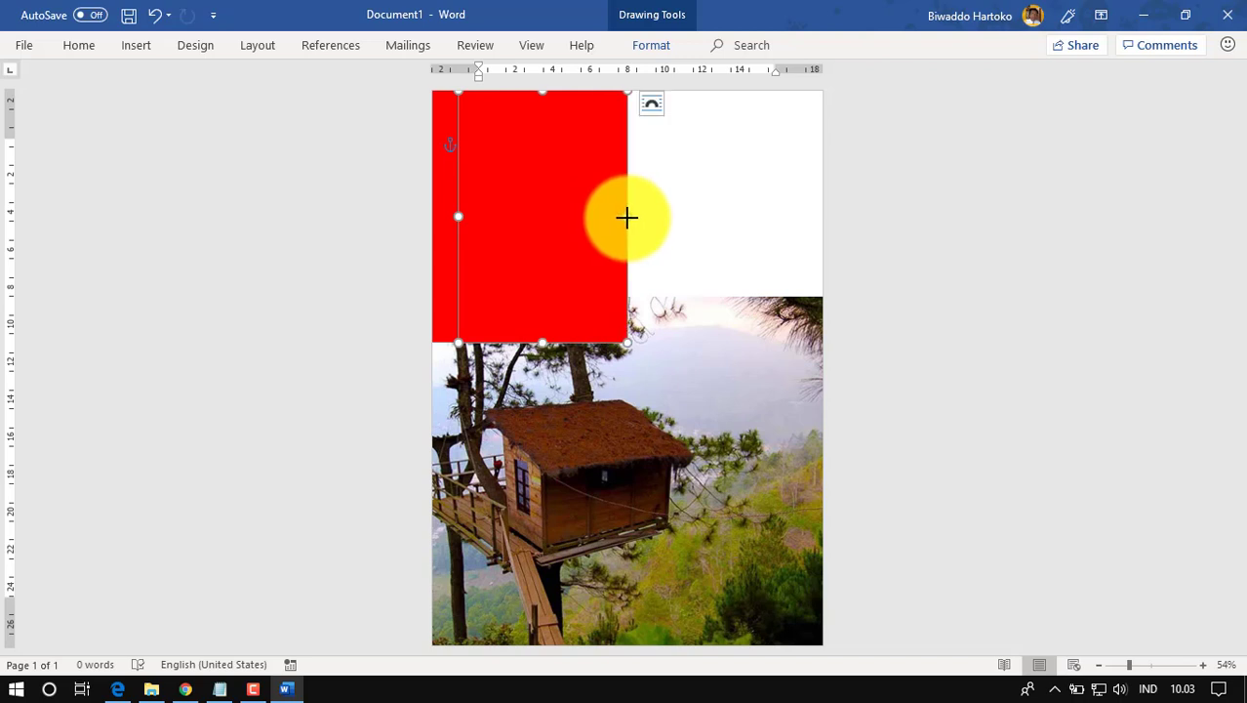
# Fill the wide panel with the light green theme colour, leaving a thin red strip on the left.
pyautogui.click(656, 46)
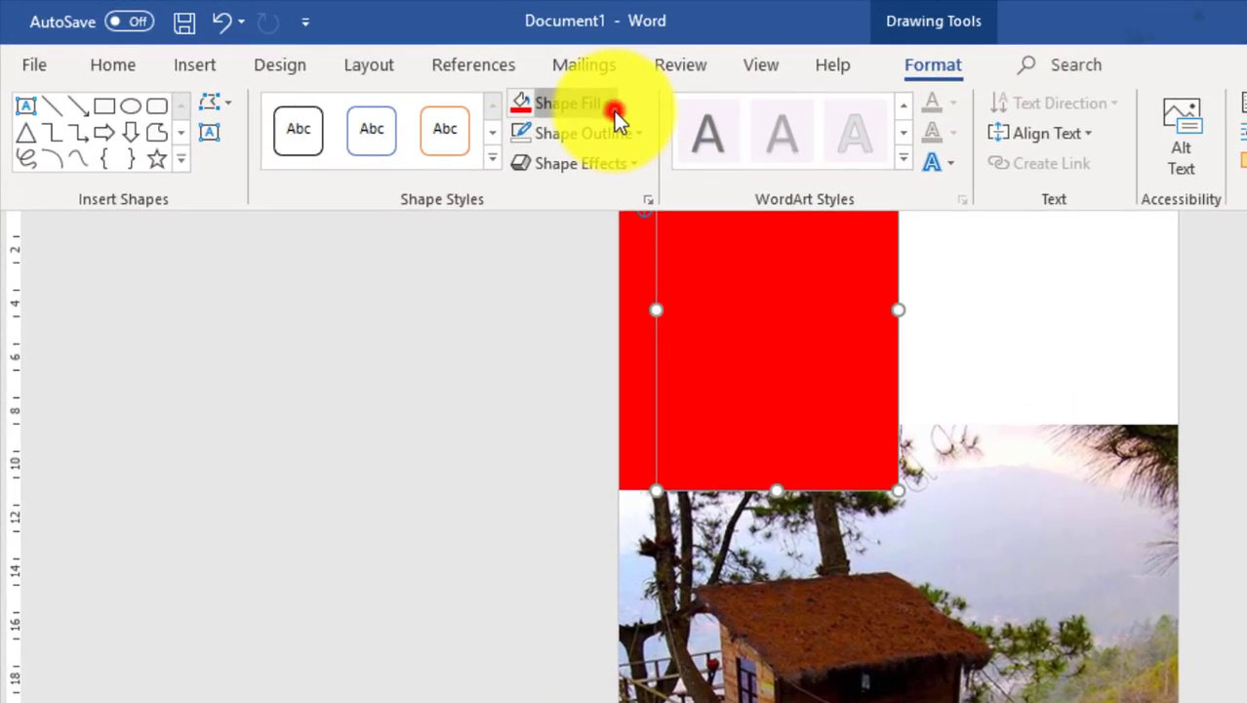
pyautogui.click(614, 111)
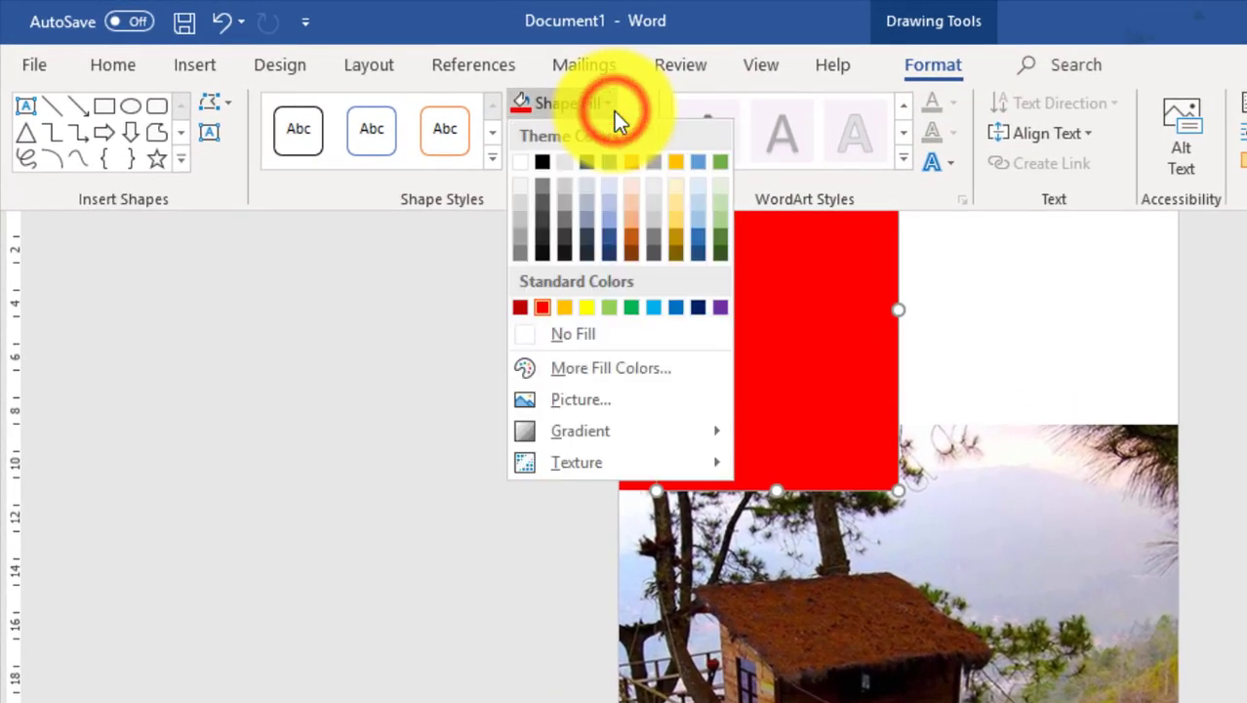
pyautogui.click(717, 202)
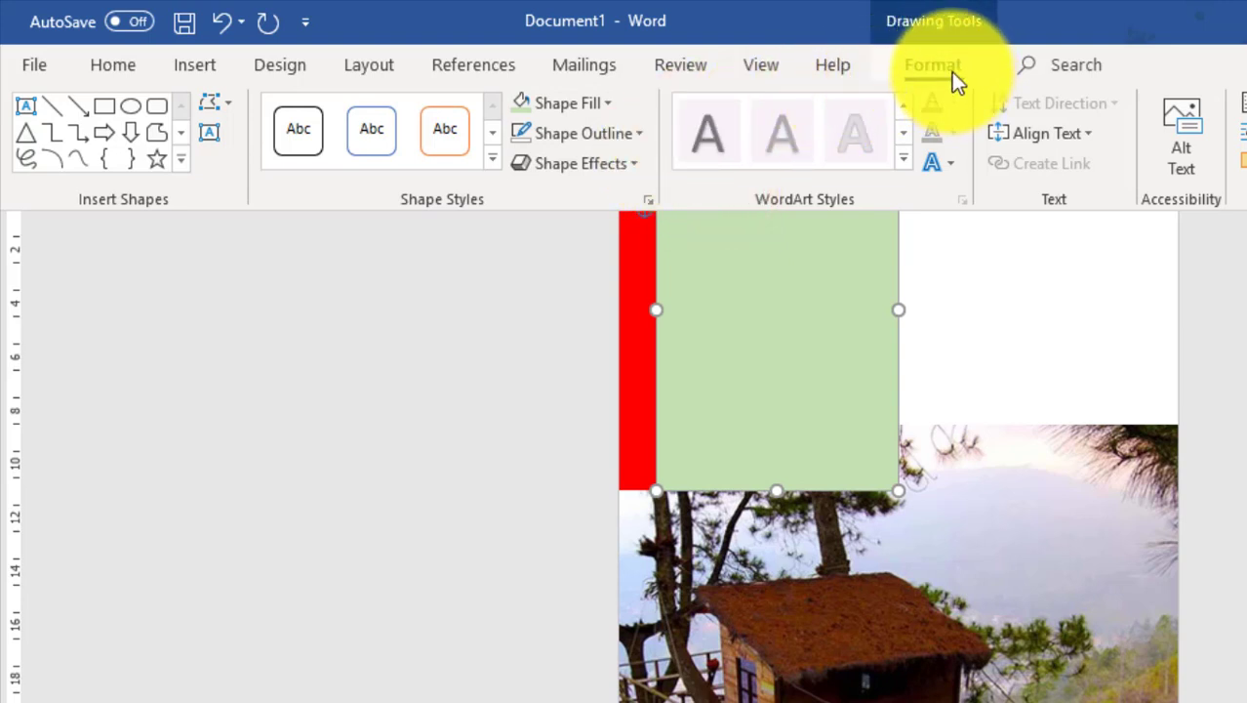
pyautogui.click(232, 104)
# Use Edit Points to drag the green panel's bottom-left vertex down over the photo.
pyautogui.moveTo(240, 141)
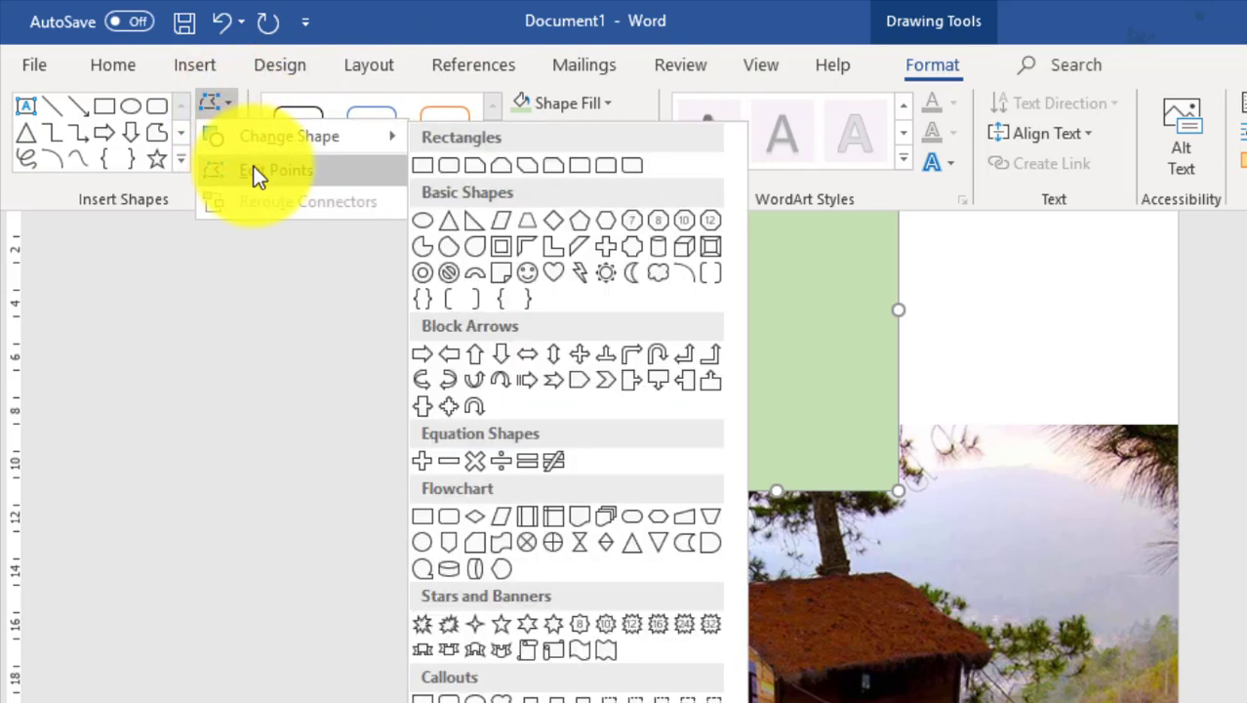
pyautogui.click(252, 171)
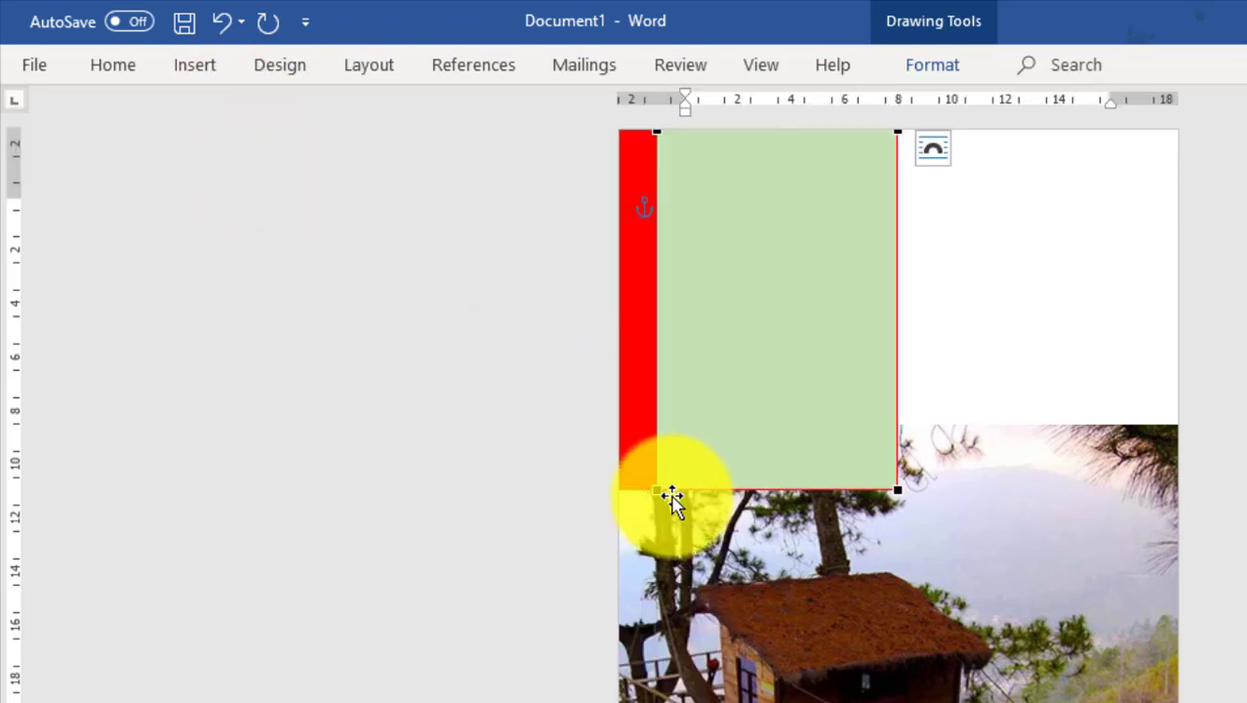
pyautogui.moveTo(657, 489); pyautogui.dragTo(654, 630)
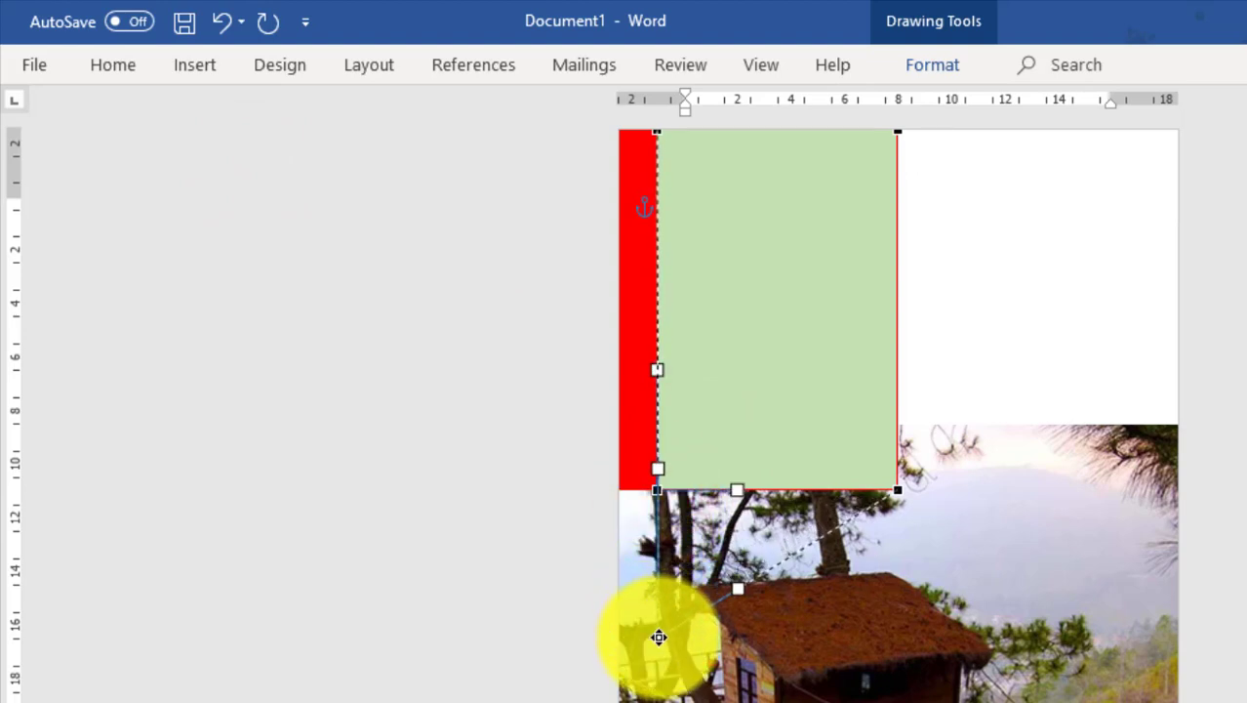
pyautogui.moveTo(654, 629)
pyautogui.mouseDown()
pyautogui.moveTo(702, 641)
pyautogui.moveTo(659, 641)
pyautogui.mouseUp()
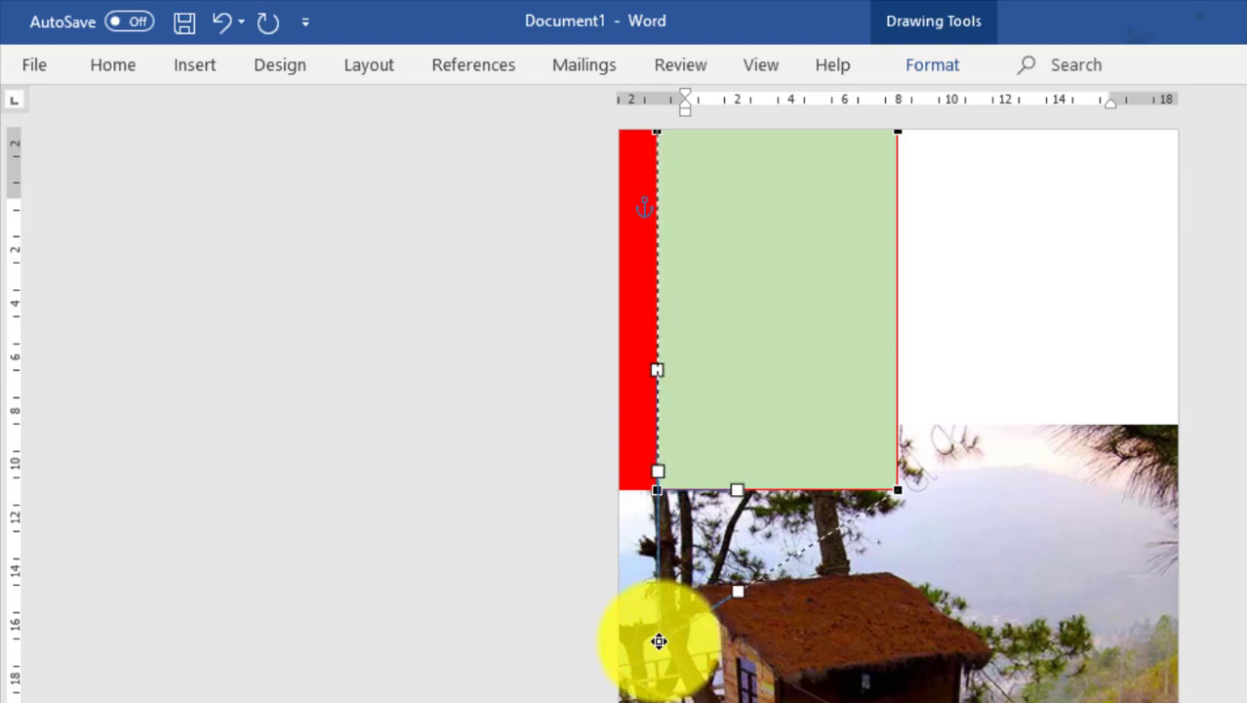
pyautogui.moveTo(659, 641); pyautogui.dragTo(659, 600)
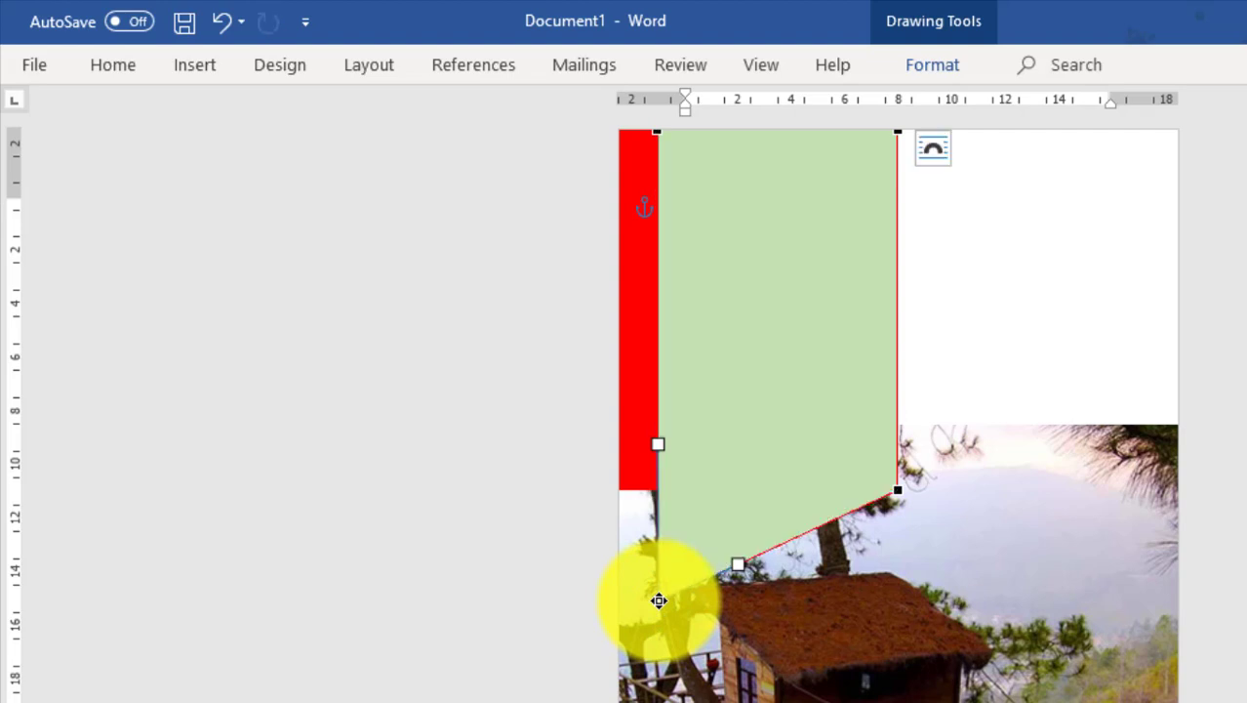
pyautogui.press('Escape')
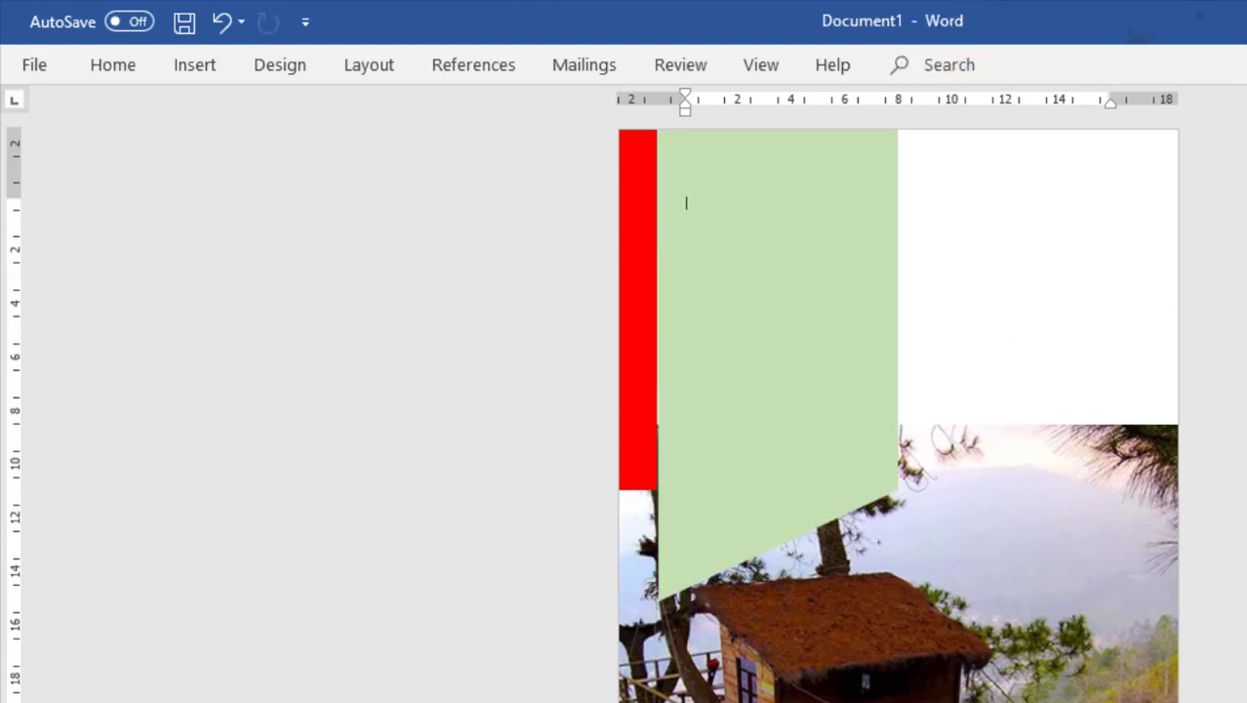
pyautogui.click(732, 326)
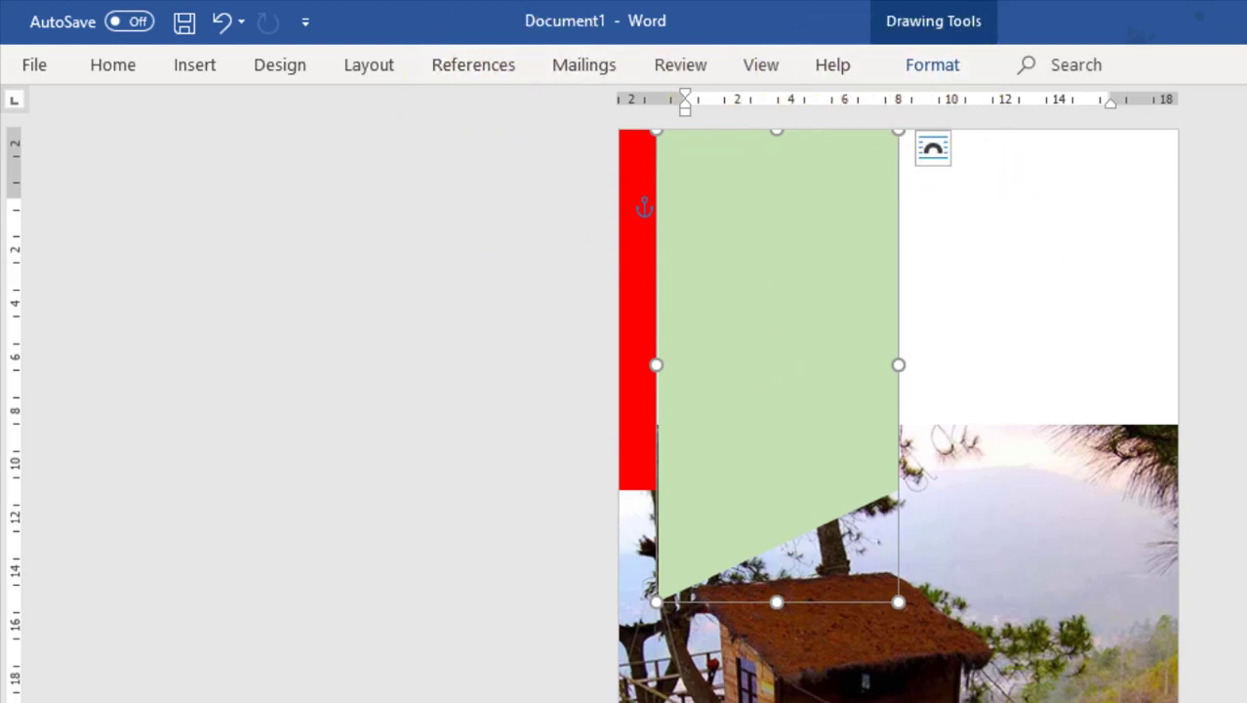
# Readjust the panel's bottom-left point with Edit Points, then undo the last change.
pyautogui.scroll(1, 897, 390)
pyautogui.scroll(1, 898, 391)
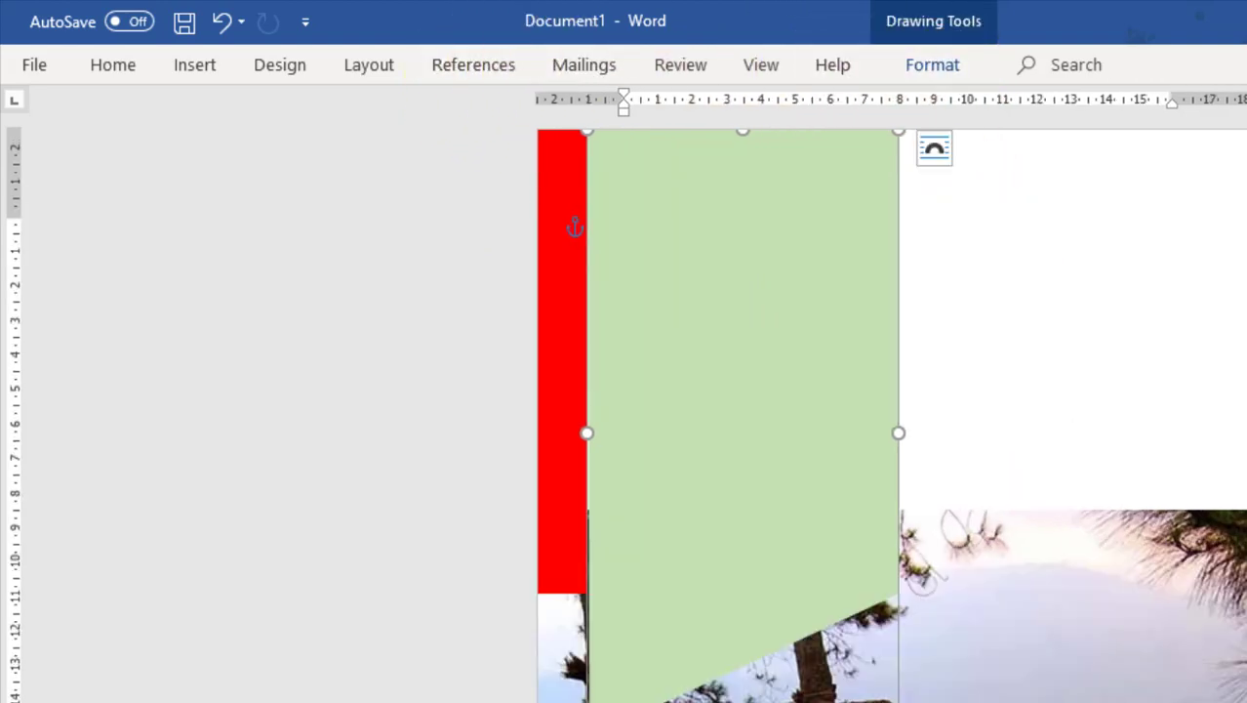
pyautogui.press('Escape')
pyautogui.click(698, 436)
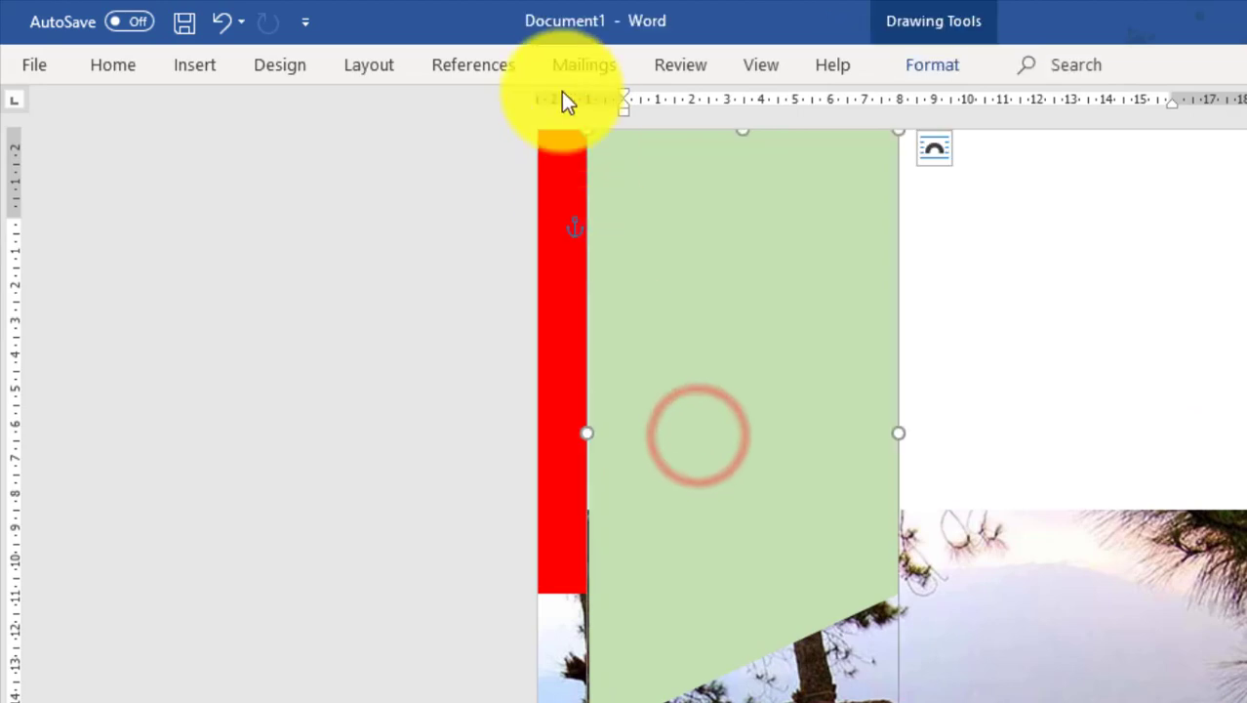
pyautogui.click(940, 65)
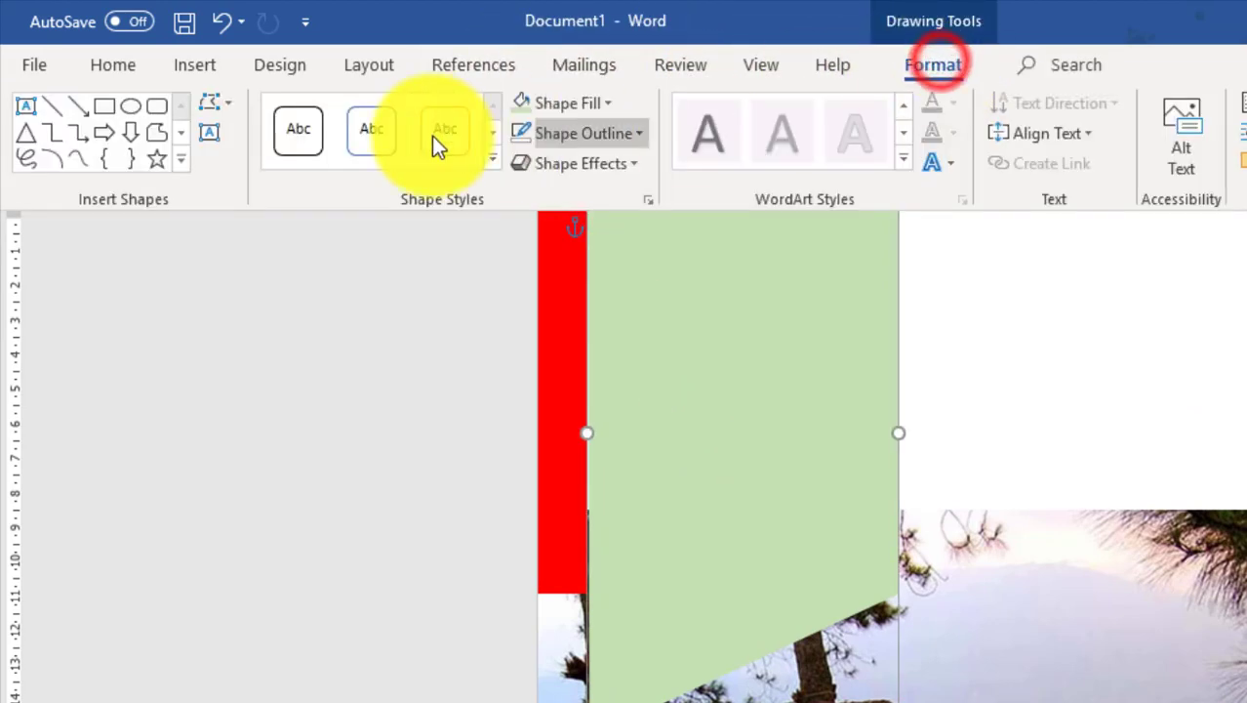
pyautogui.click(224, 104)
pyautogui.click(262, 173)
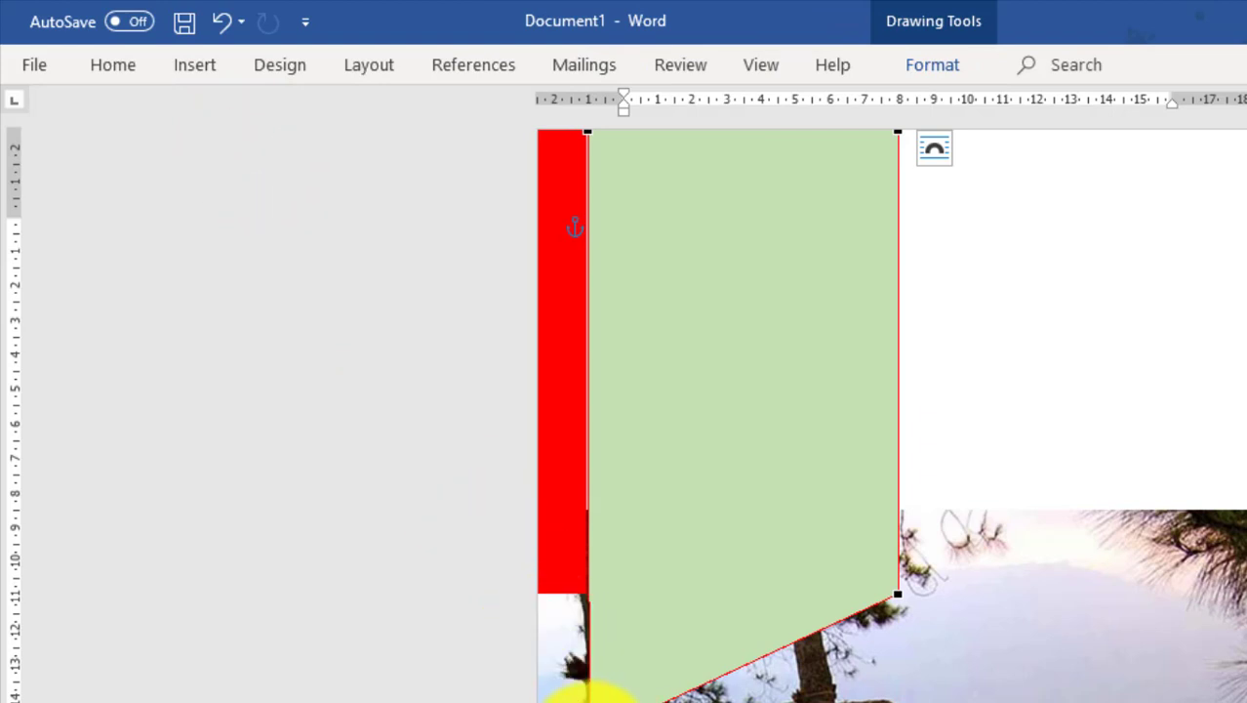
pyautogui.click(411, 519)
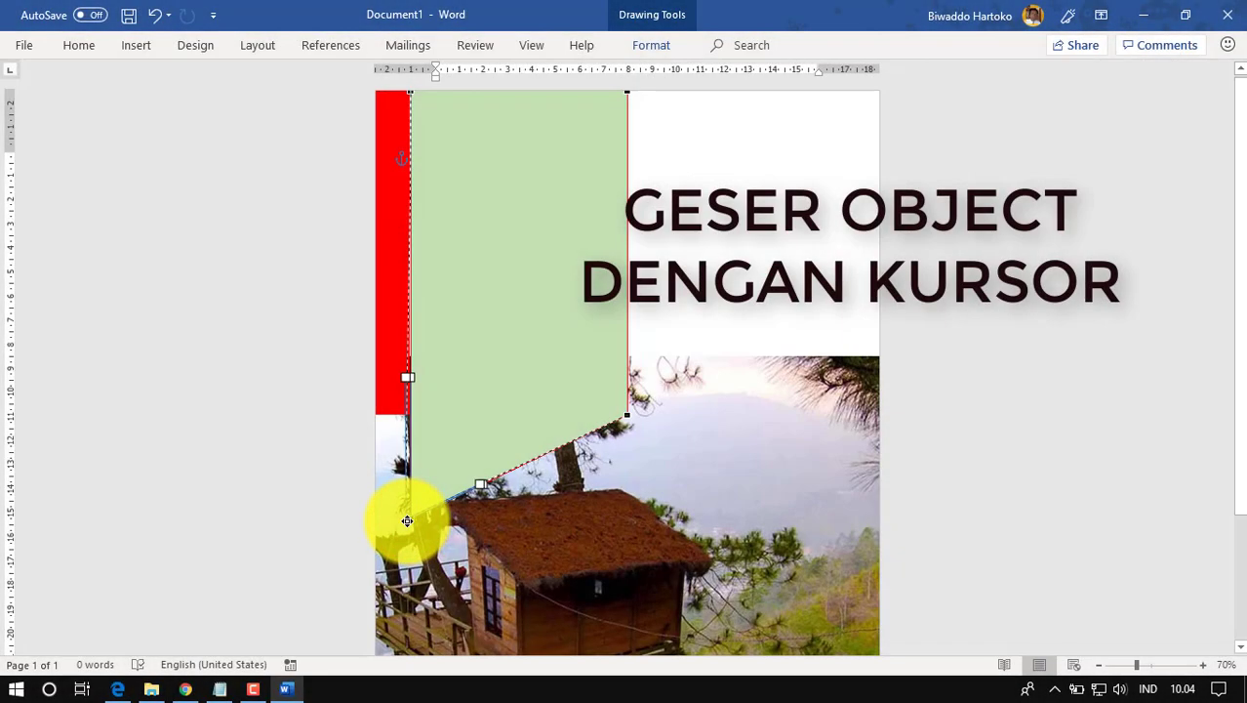
pyautogui.moveTo(411, 522); pyautogui.dragTo(410, 520)
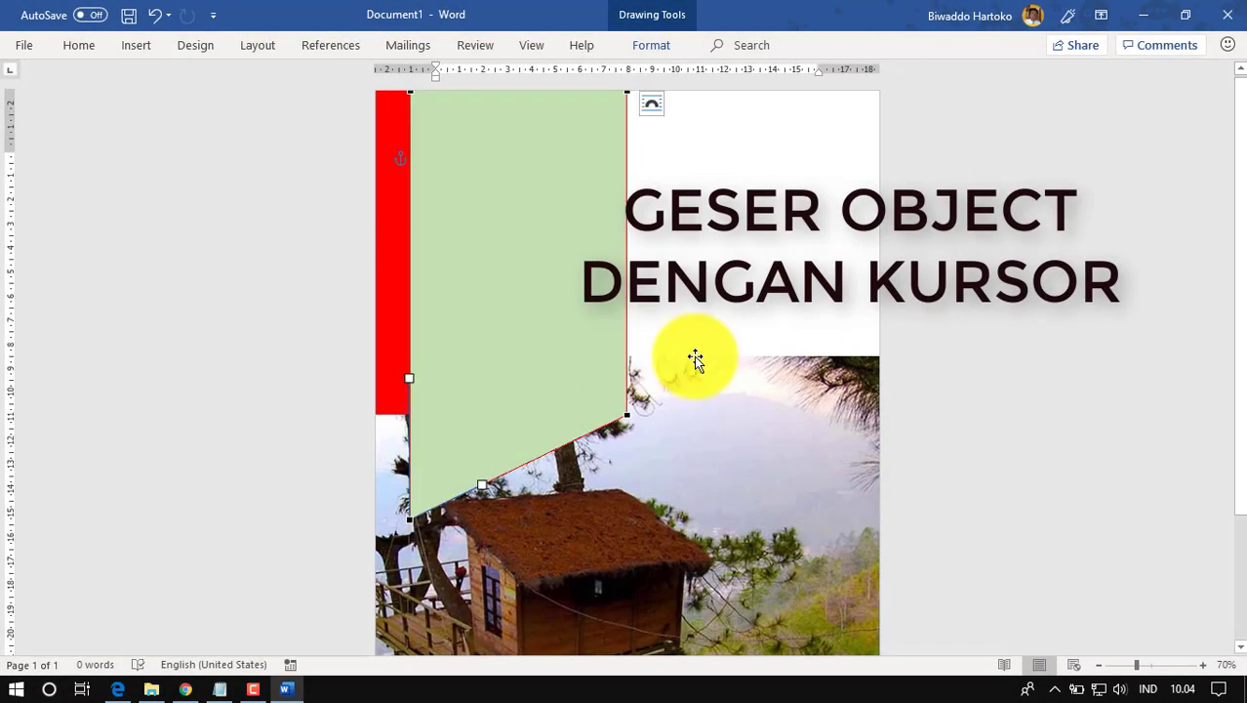
pyautogui.click(973, 245)
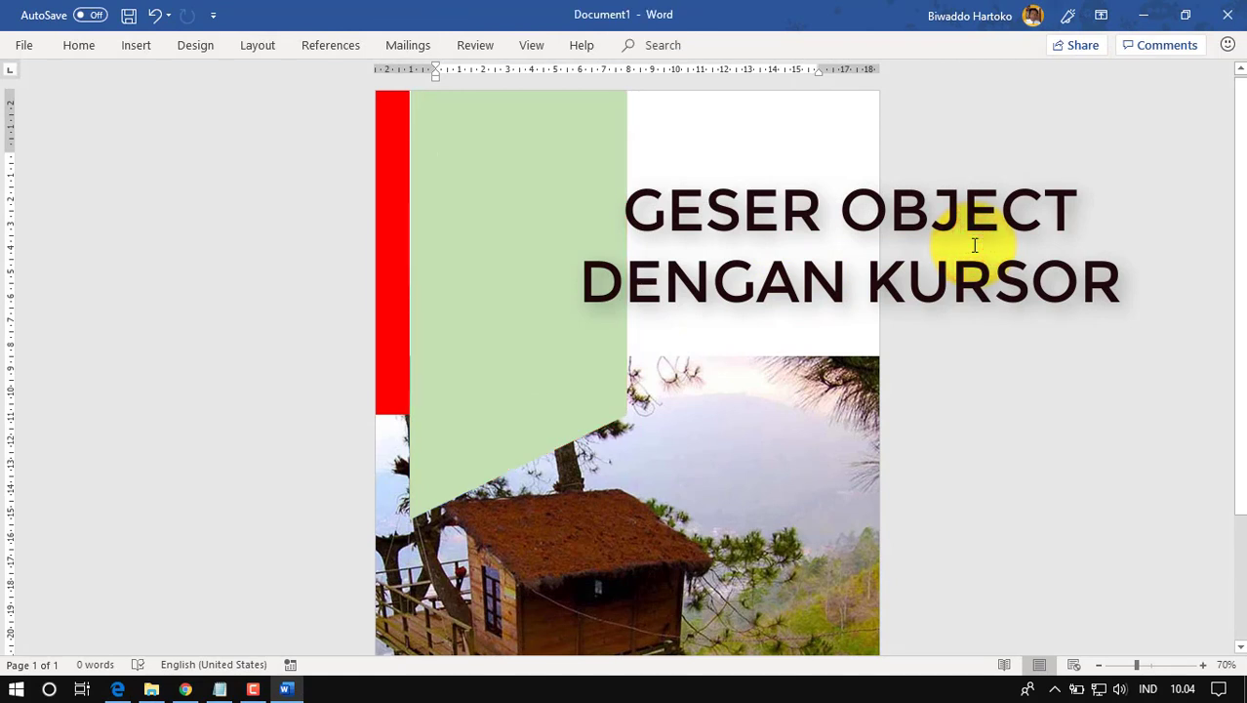
pyautogui.click(509, 222)
pyautogui.hotkey('ctrl', 'z')
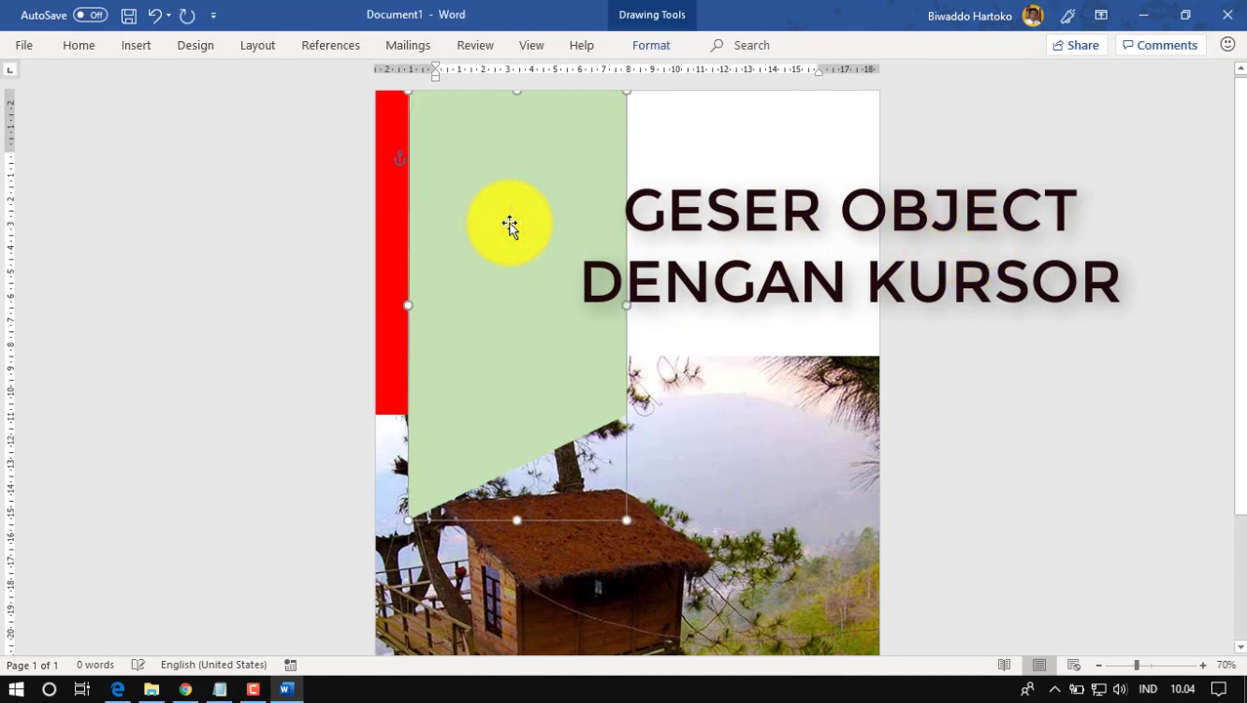
# Draw a right triangle over the photo's top edge, just right of the green panel.
pyautogui.click(967, 189)
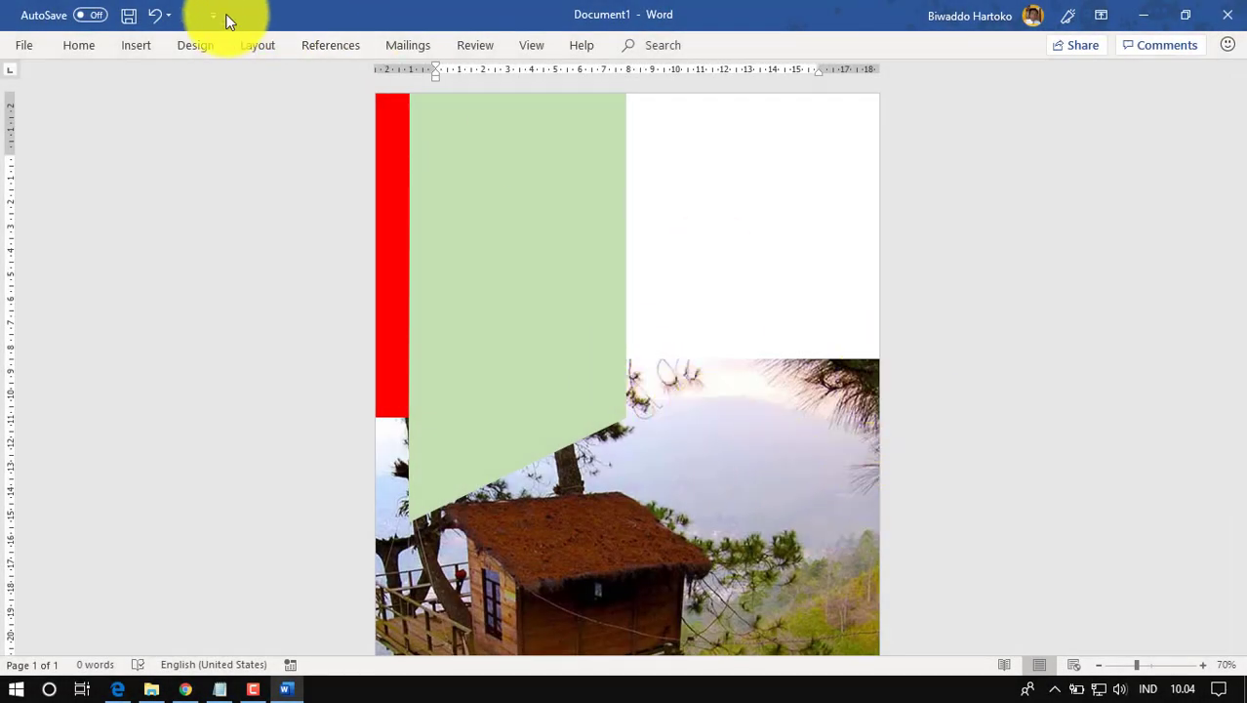
pyautogui.click(136, 45)
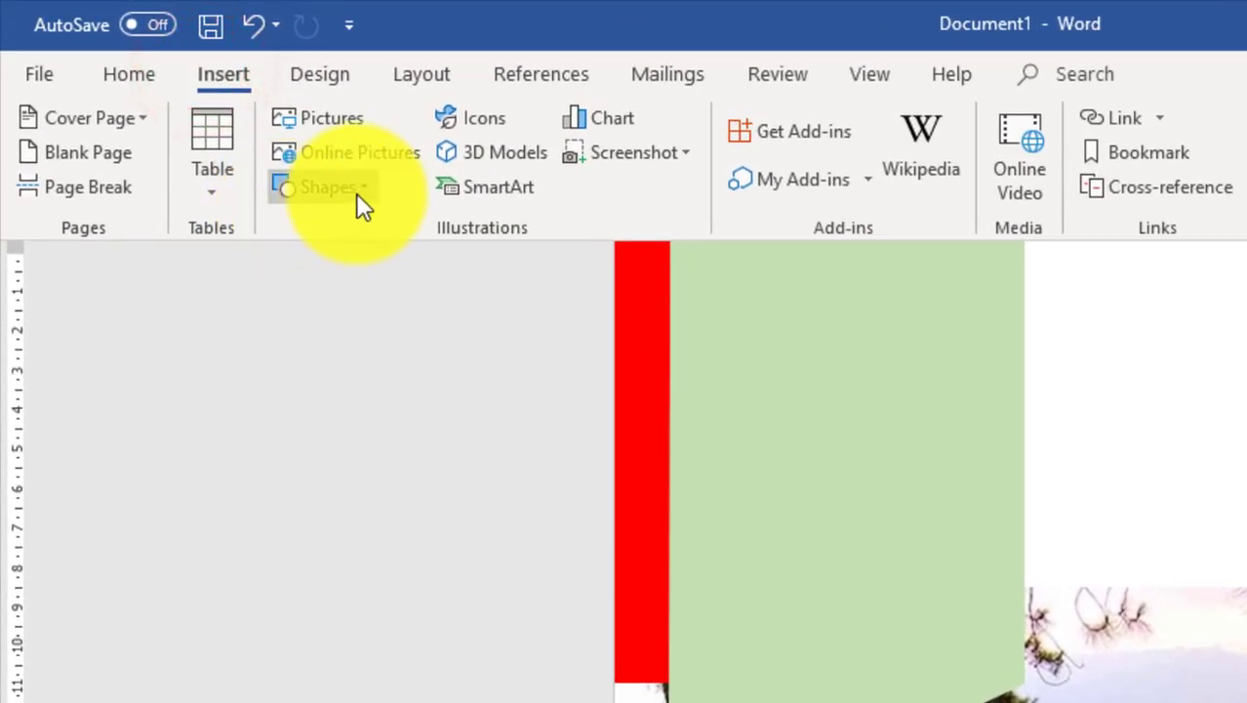
pyautogui.click(356, 187)
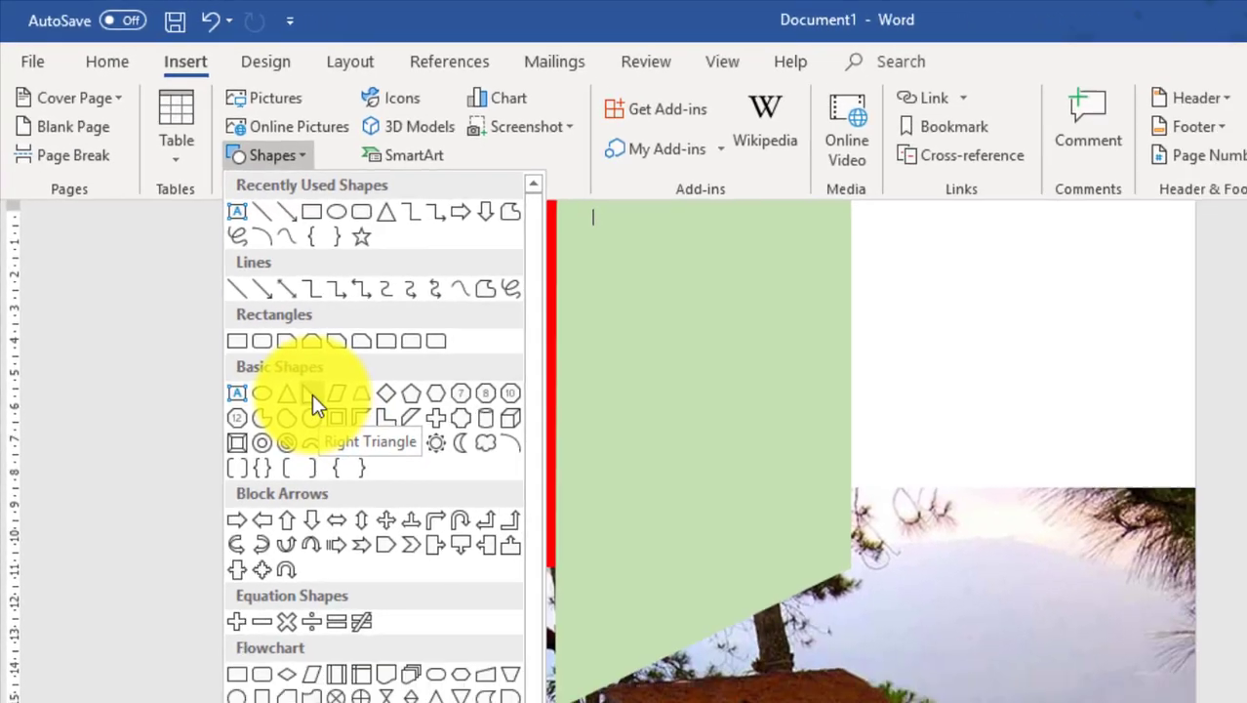
pyautogui.click(382, 482)
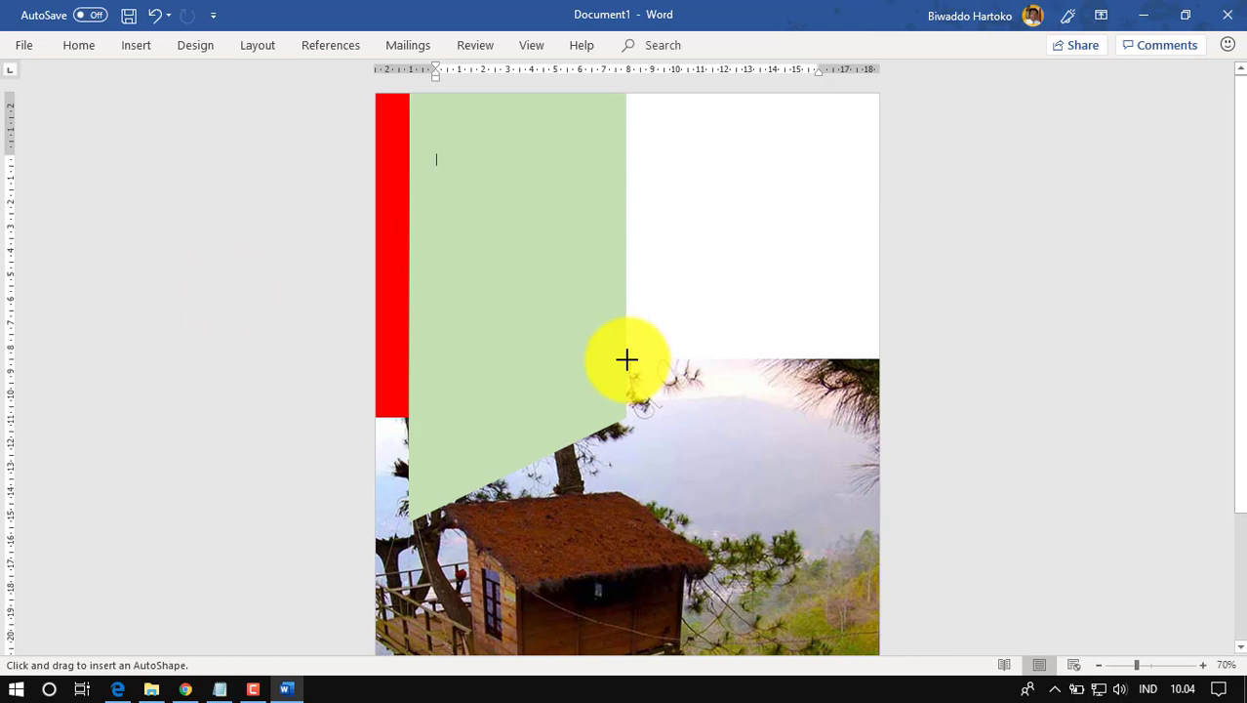
pyautogui.moveTo(627, 359); pyautogui.dragTo(878, 474)
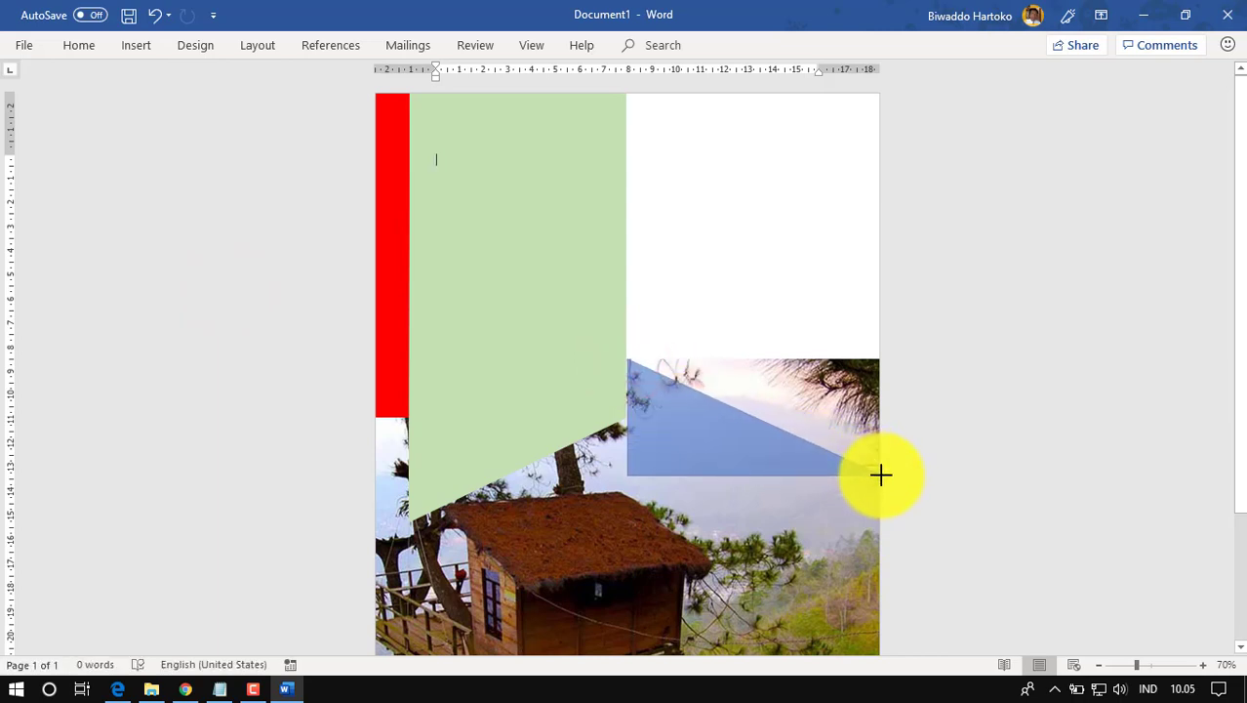
pyautogui.moveTo(881, 474); pyautogui.dragTo(878, 484)
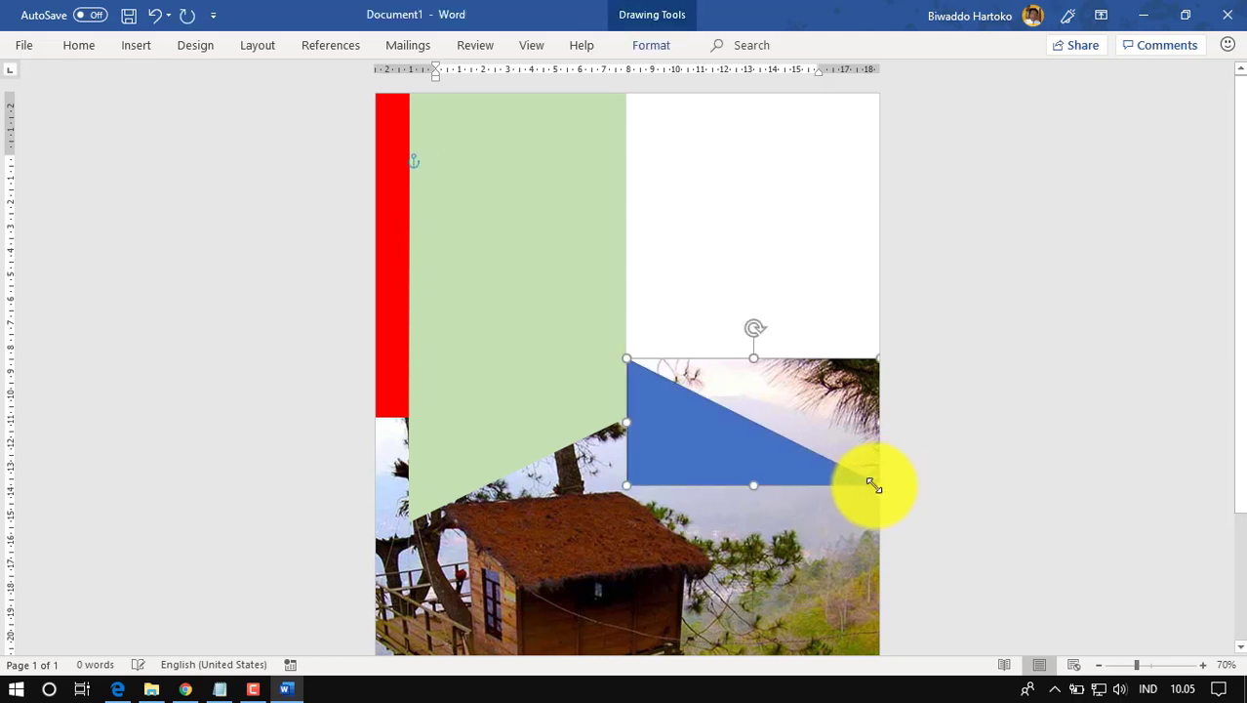
pyautogui.moveTo(627, 420); pyautogui.dragTo(627, 422)
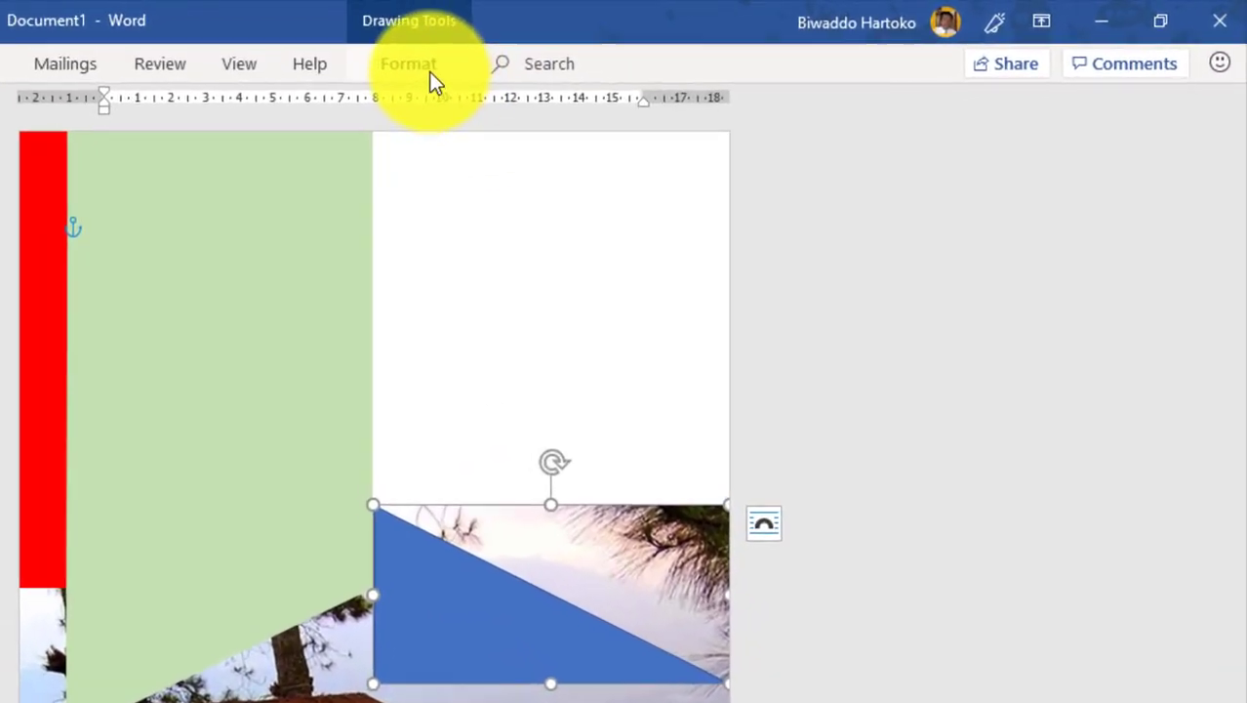
# Flip the blue triangle horizontally and vertically so its right angle sits at the photo's top-right.
pyautogui.click(428, 71)
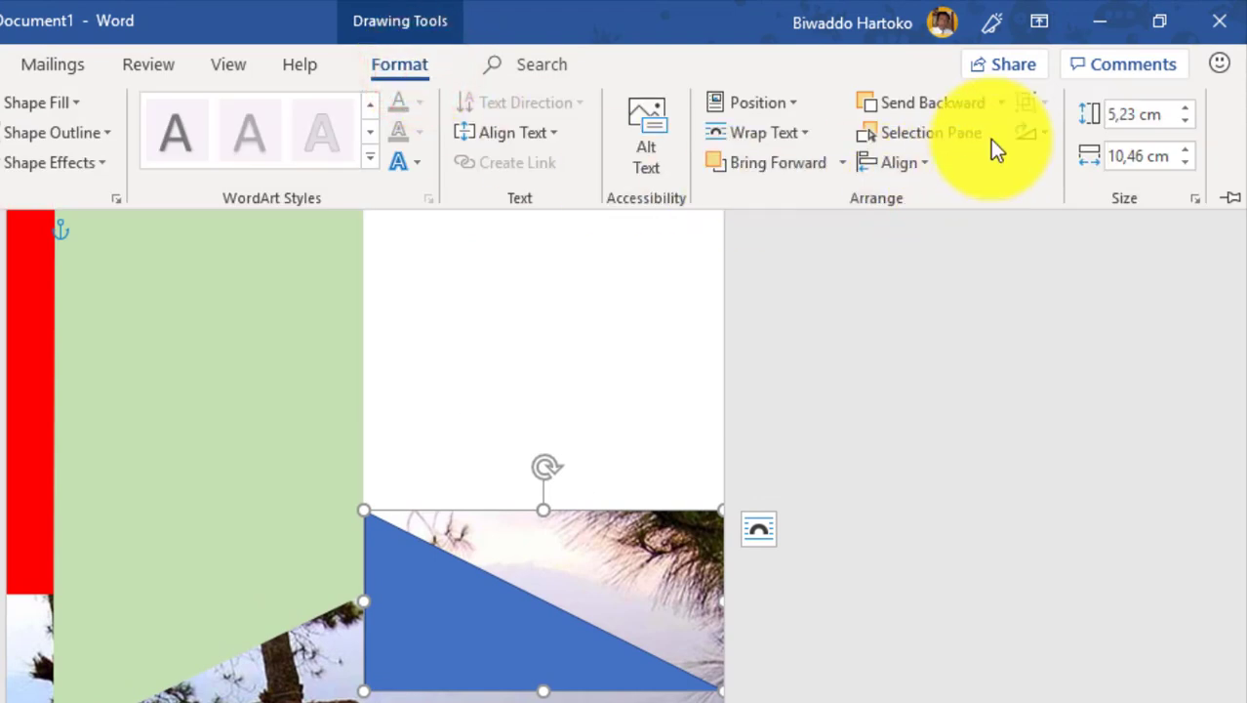
pyautogui.click(1042, 134)
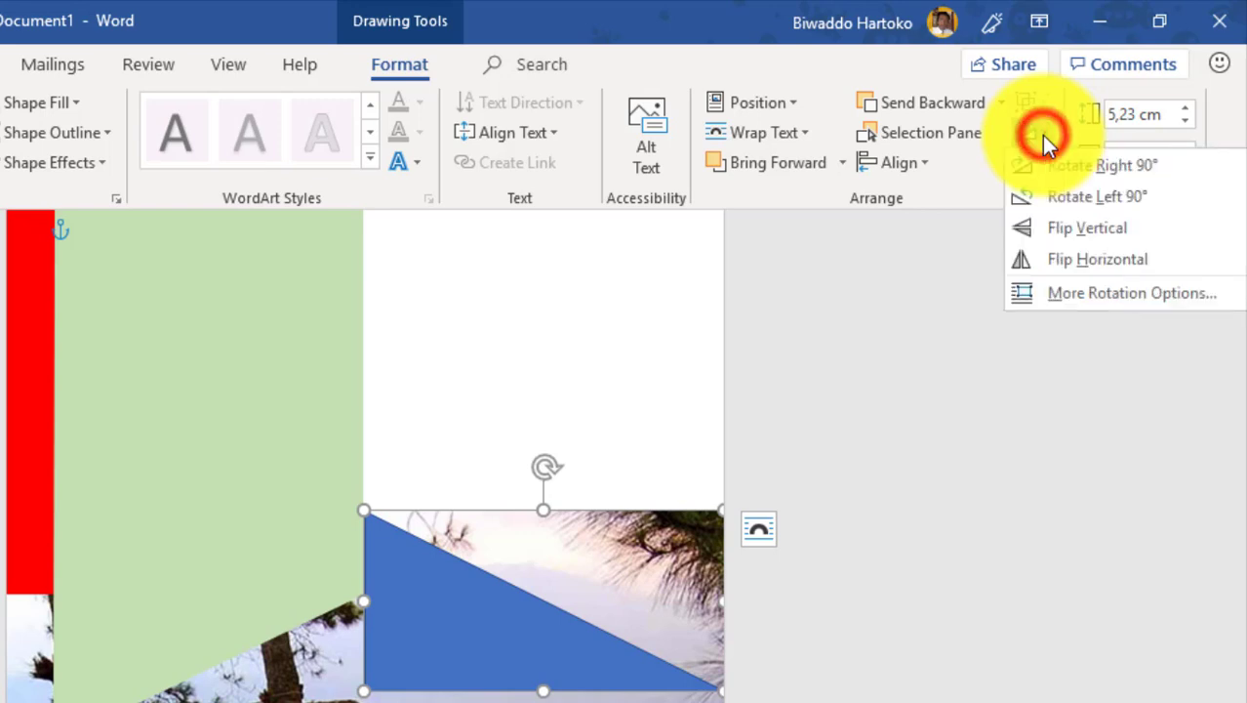
pyautogui.click(1062, 261)
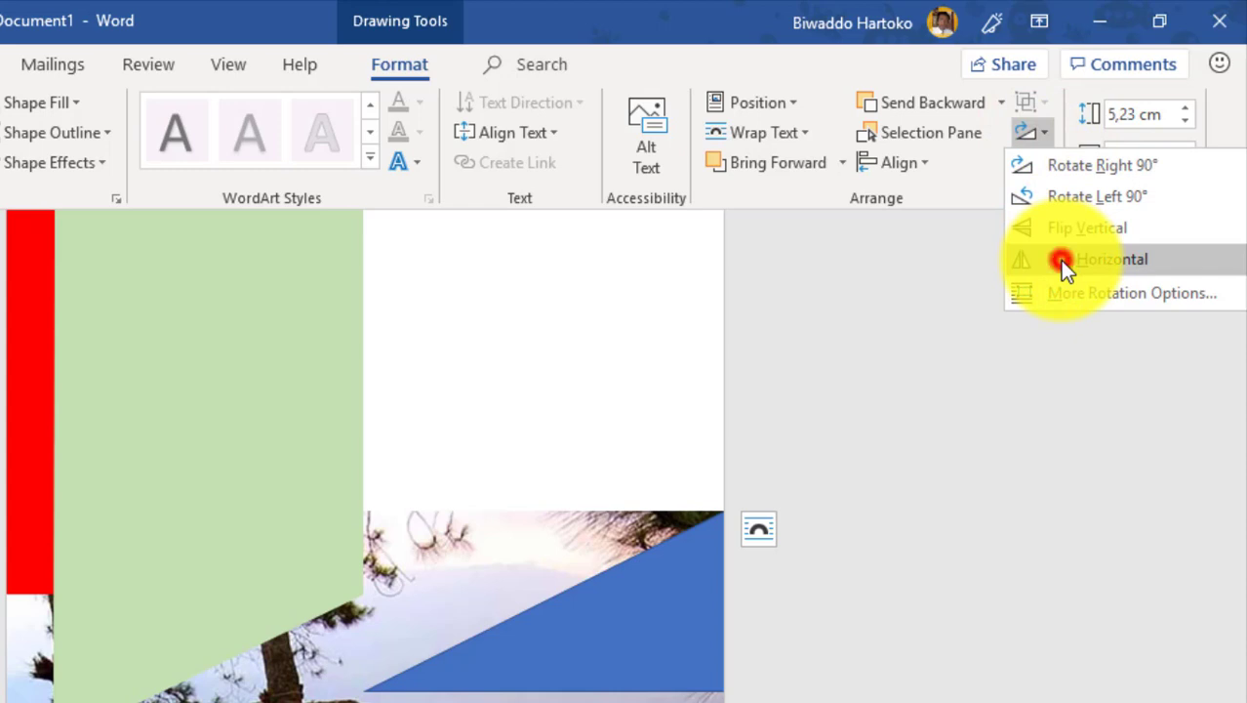
pyautogui.click(1047, 134)
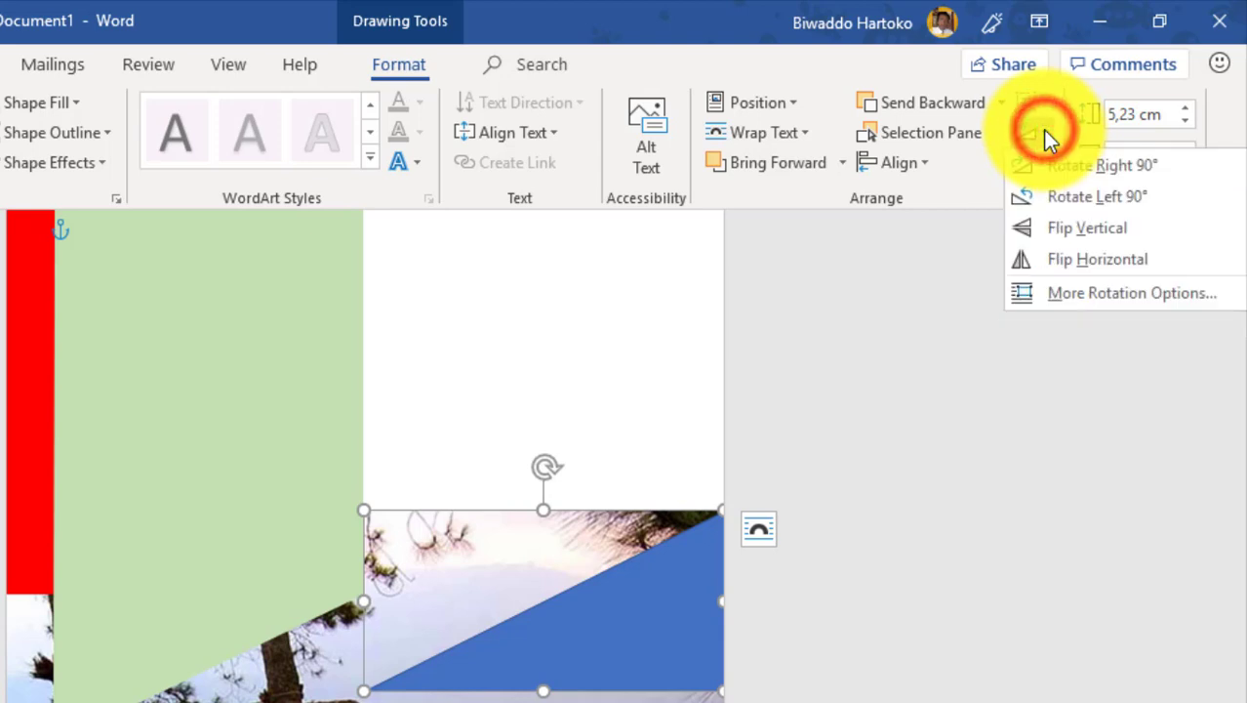
pyautogui.click(1078, 232)
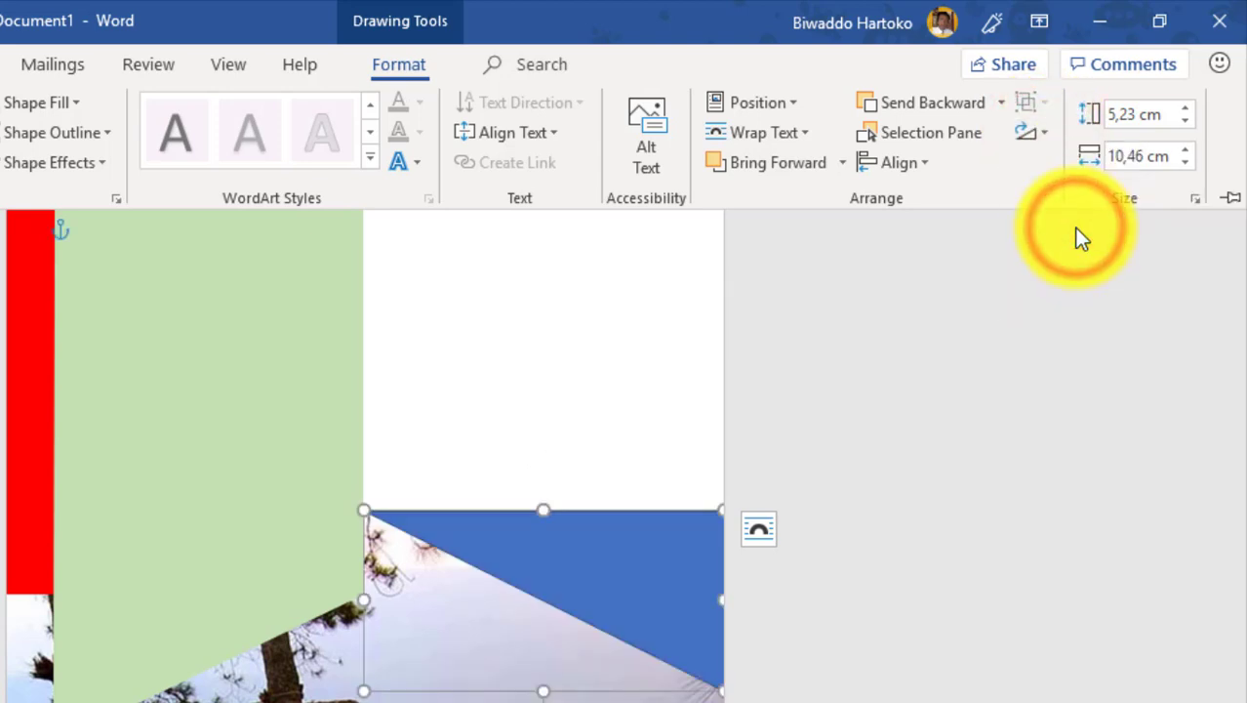
# Give the triangle a white fill and no outline.
pyautogui.click(81, 101)
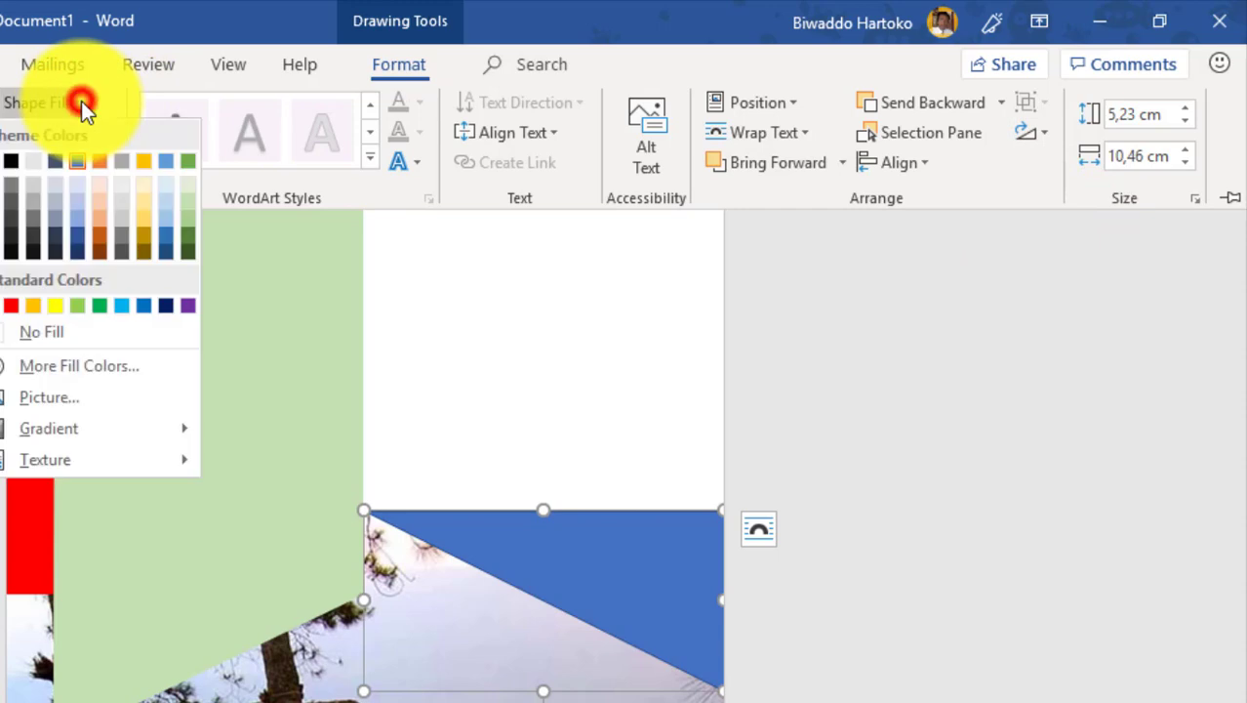
pyautogui.click(4, 166)
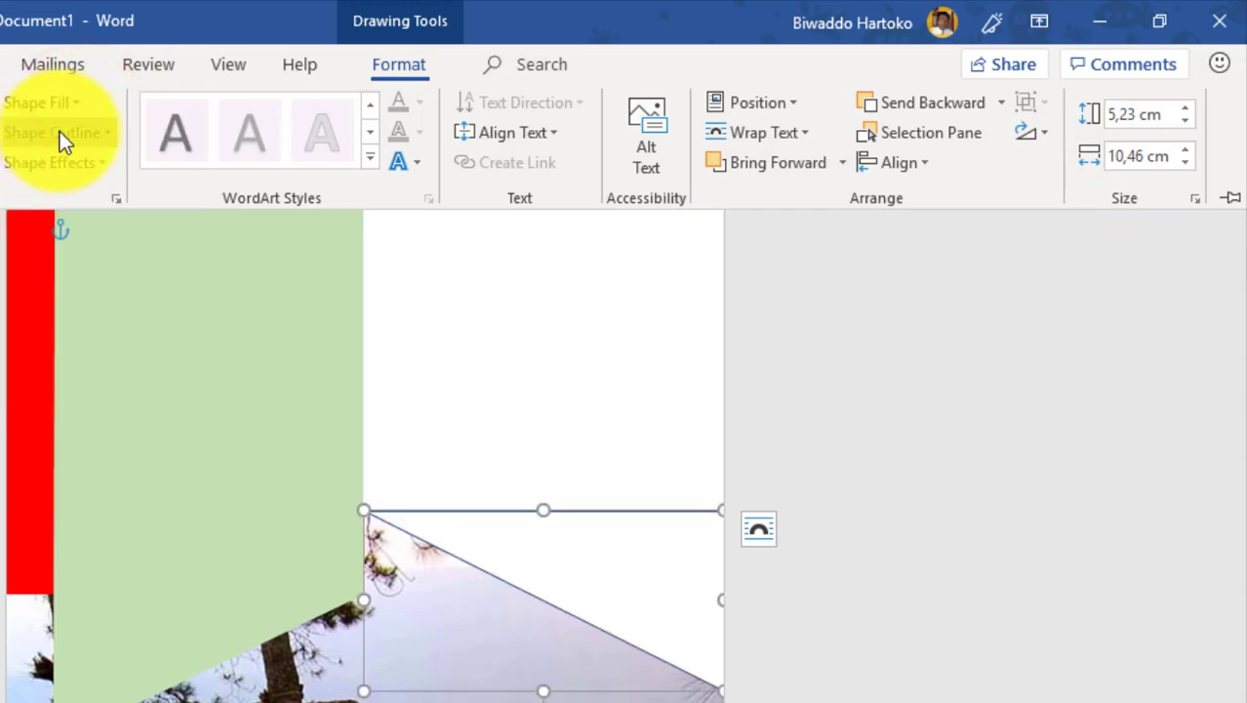
pyautogui.click(102, 133)
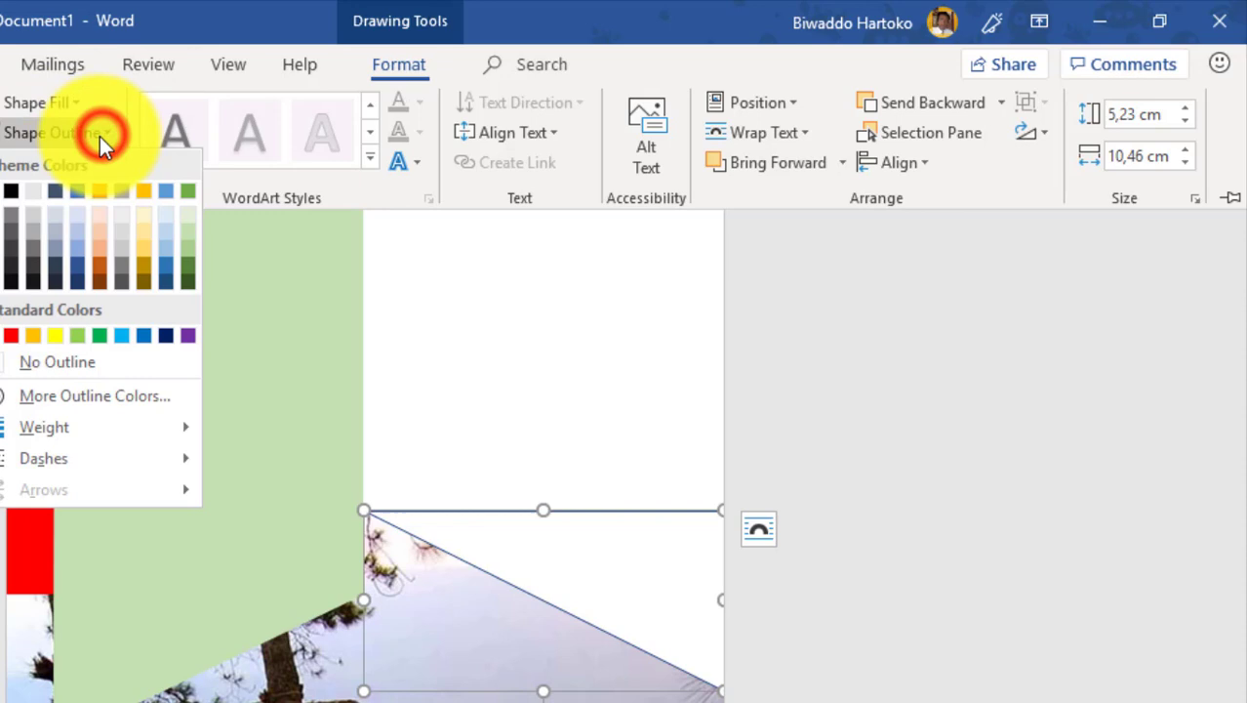
pyautogui.click(48, 362)
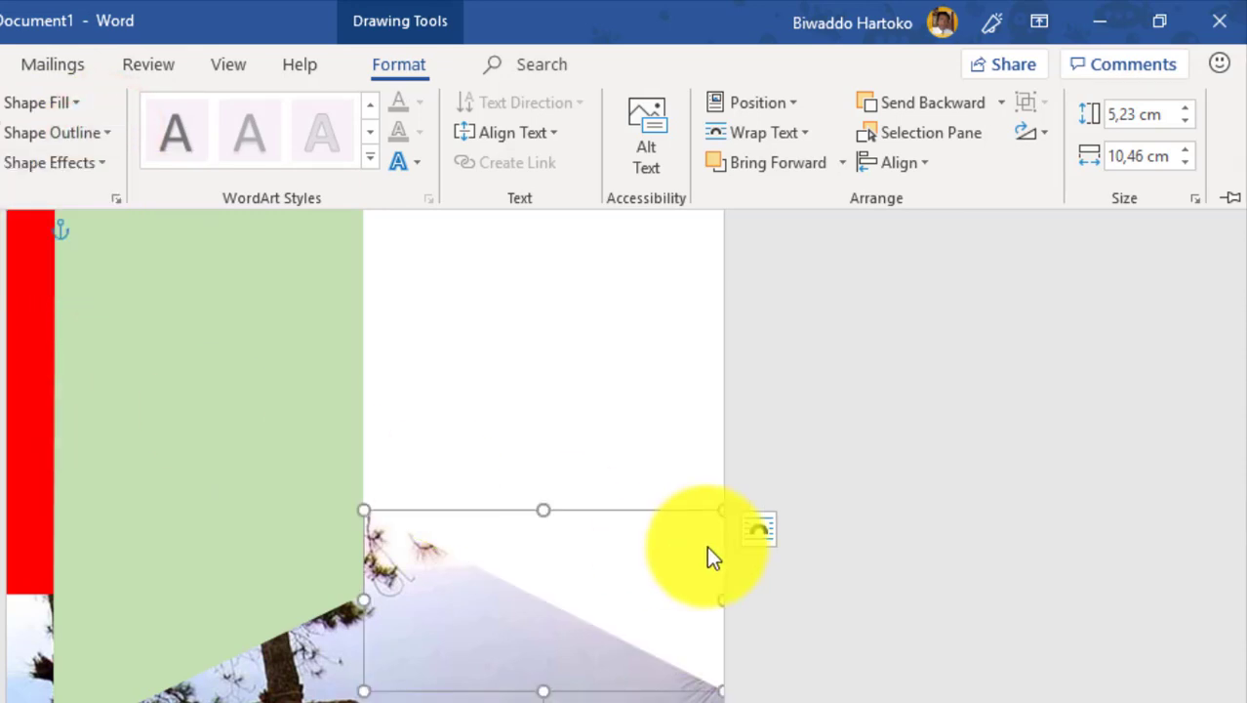
pyautogui.click(926, 448)
# Shorten the green panel so its slanted bottom just overlaps the photo's top.
pyautogui.click(926, 433)
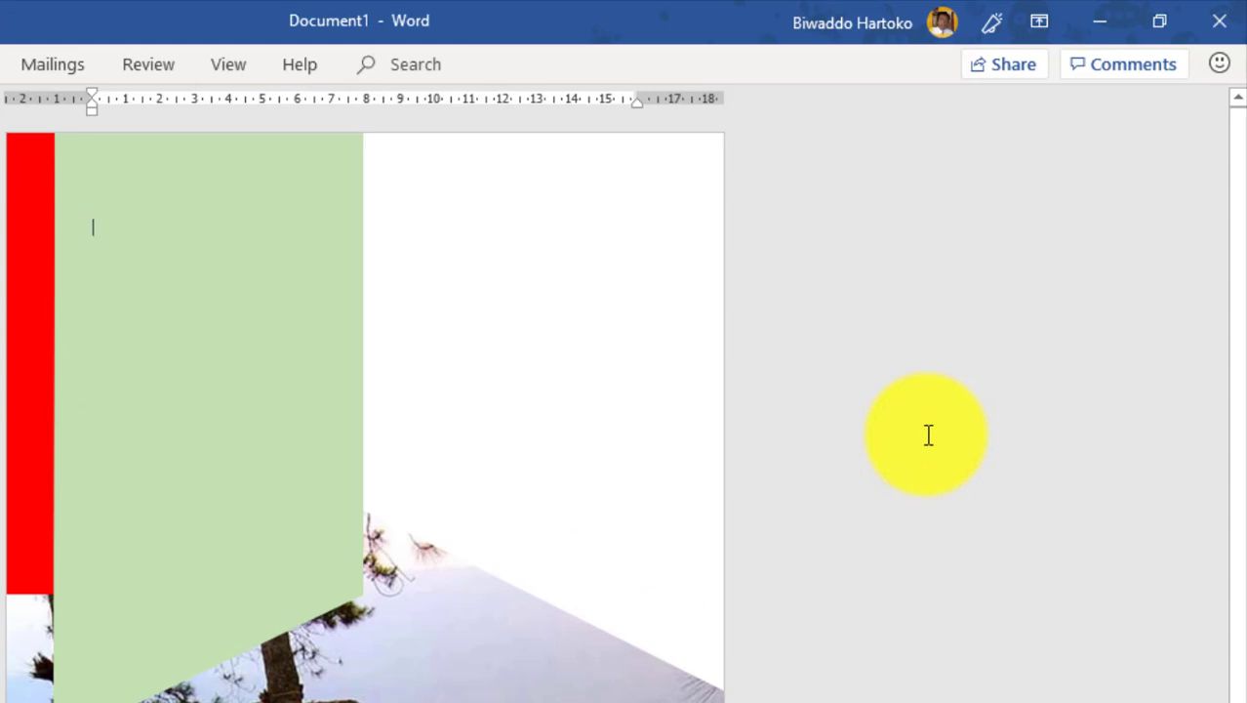
pyautogui.click(249, 346)
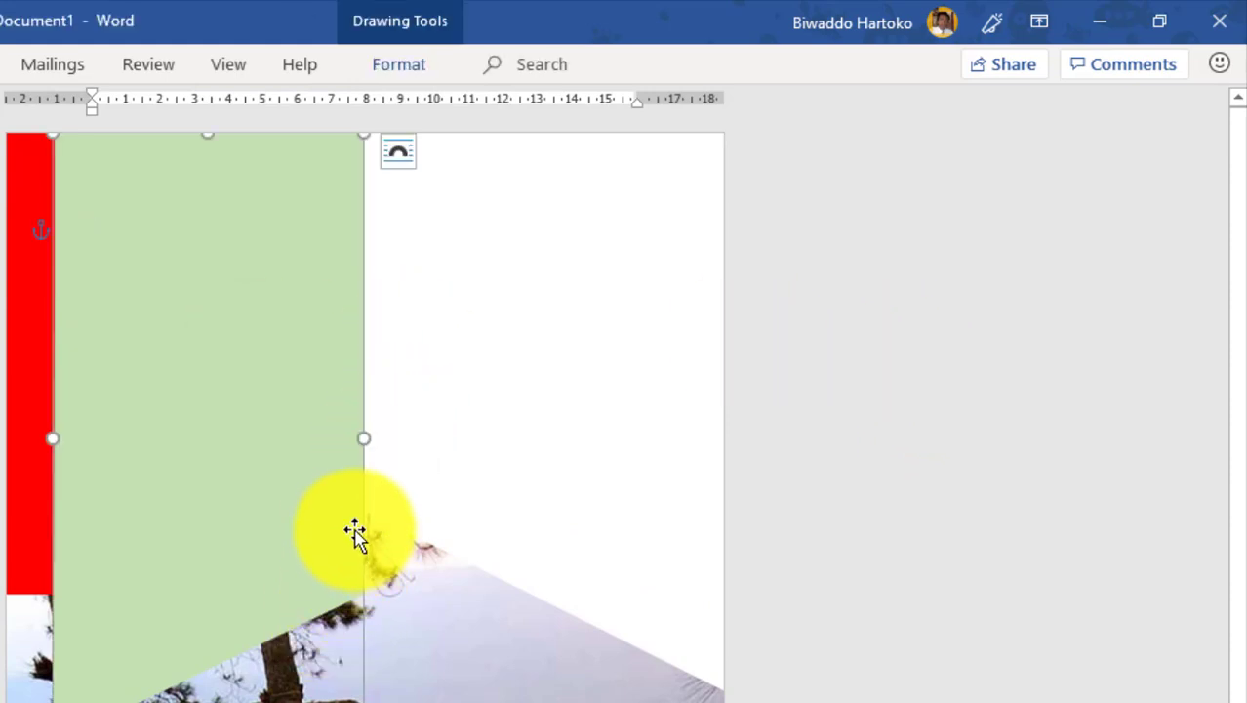
pyautogui.moveTo(207, 702); pyautogui.dragTo(221, 634)
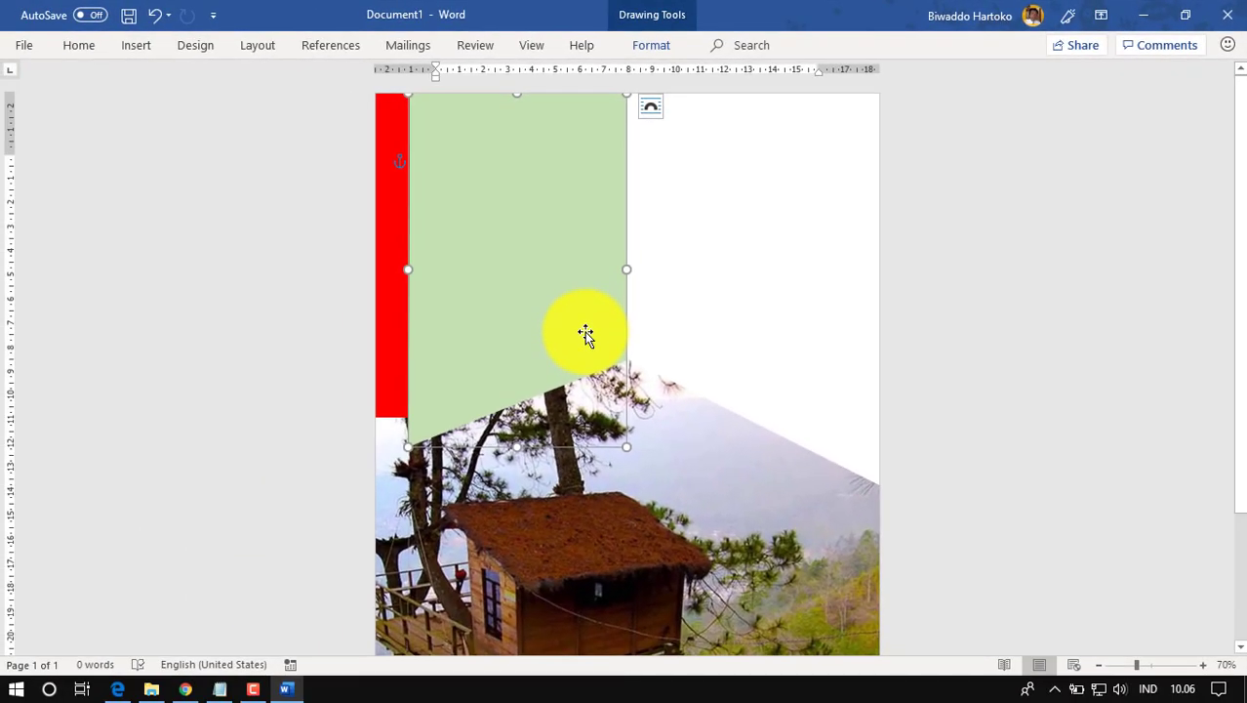
# Drag the red left-edge bar's bottom up so it ends just above the treehouse photo.
pyautogui.click(392, 369)
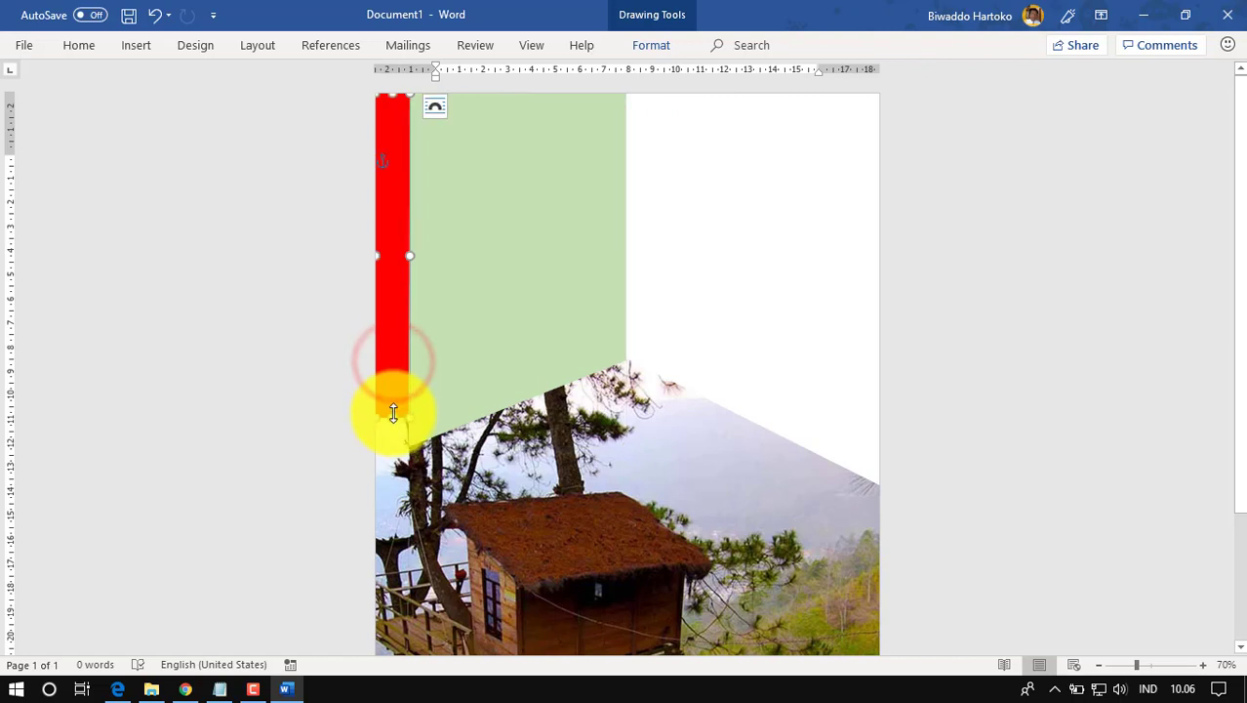
pyautogui.moveTo(391, 418); pyautogui.dragTo(394, 385)
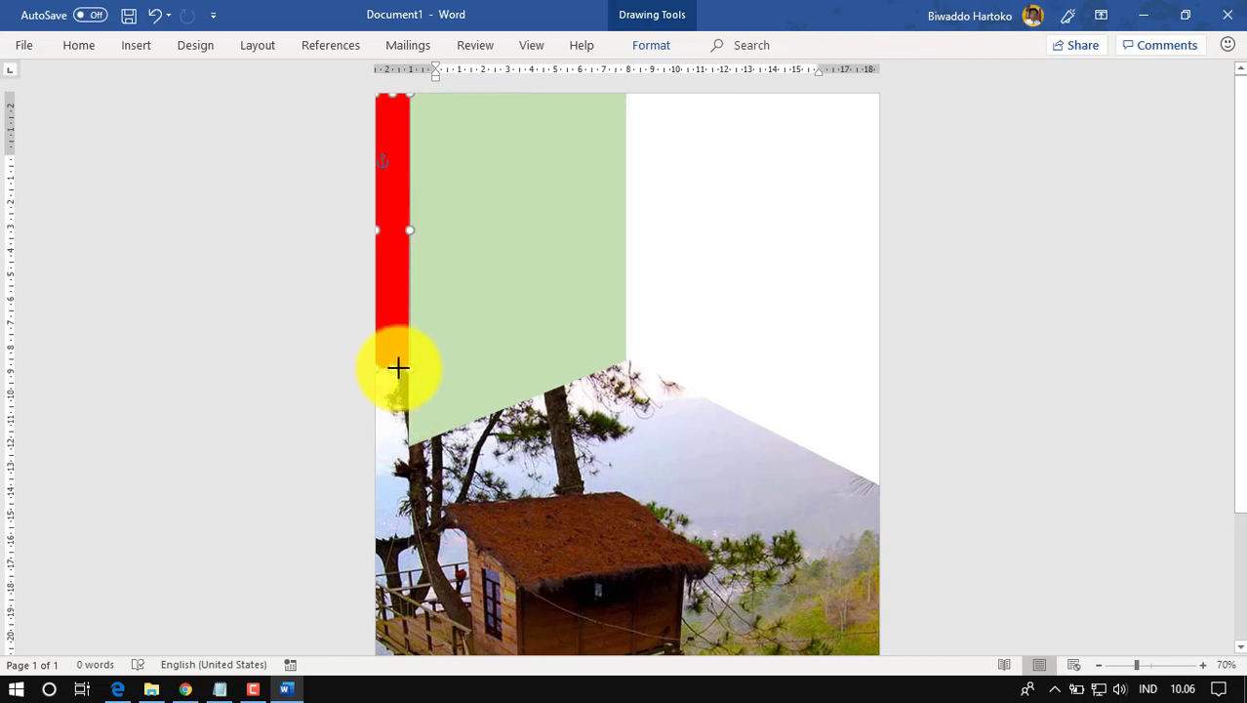
pyautogui.moveTo(398, 367); pyautogui.dragTo(400, 362)
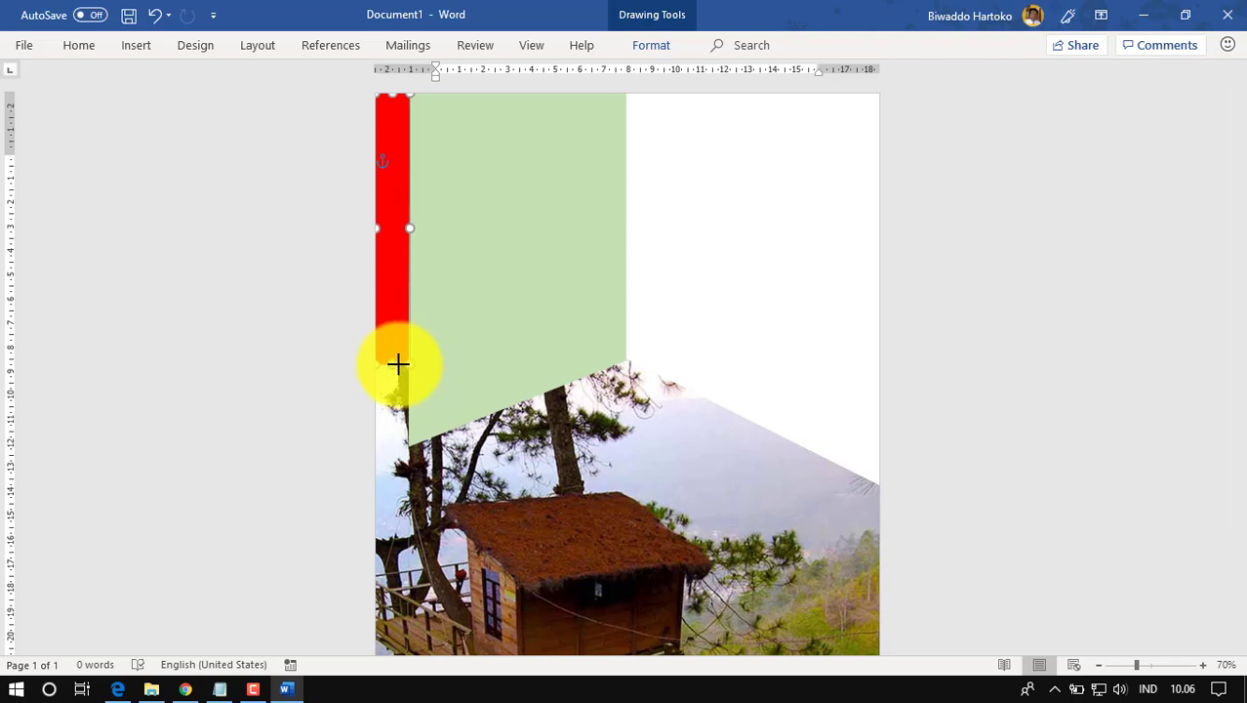
pyautogui.moveTo(397, 365); pyautogui.dragTo(398, 364)
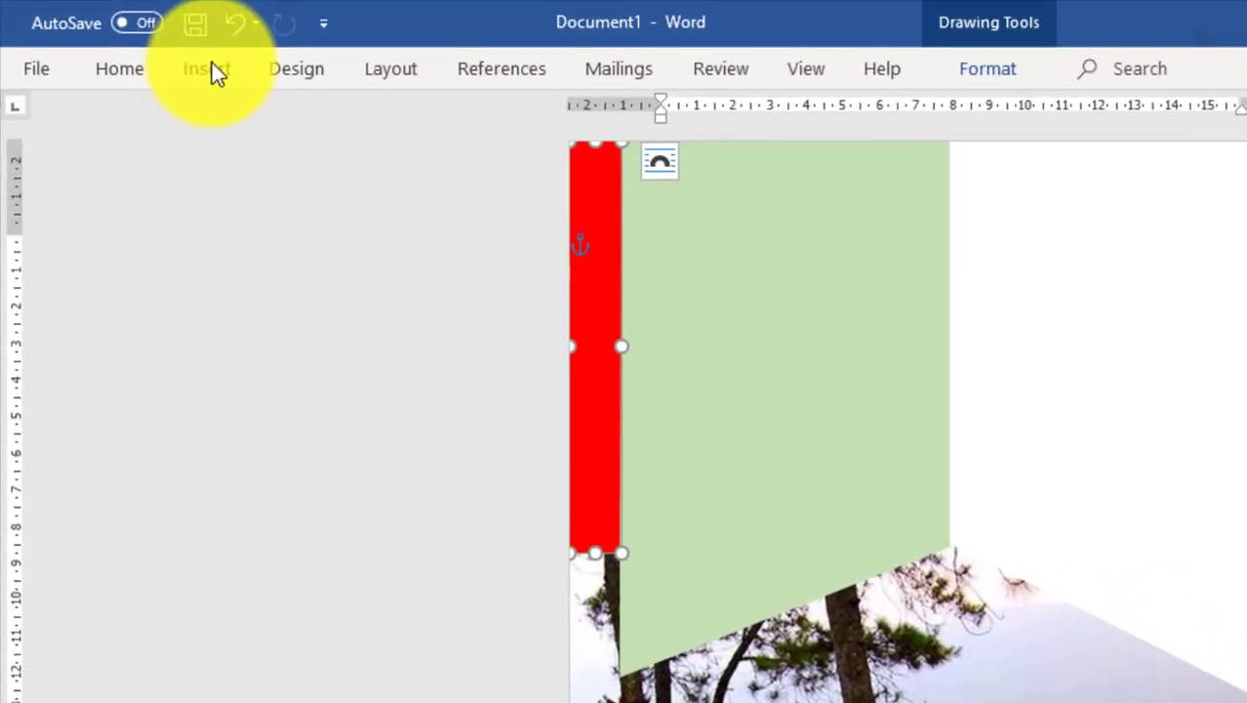
# Draw an isosceles triangle in the white area right of the green panel.
pyautogui.click(140, 41)
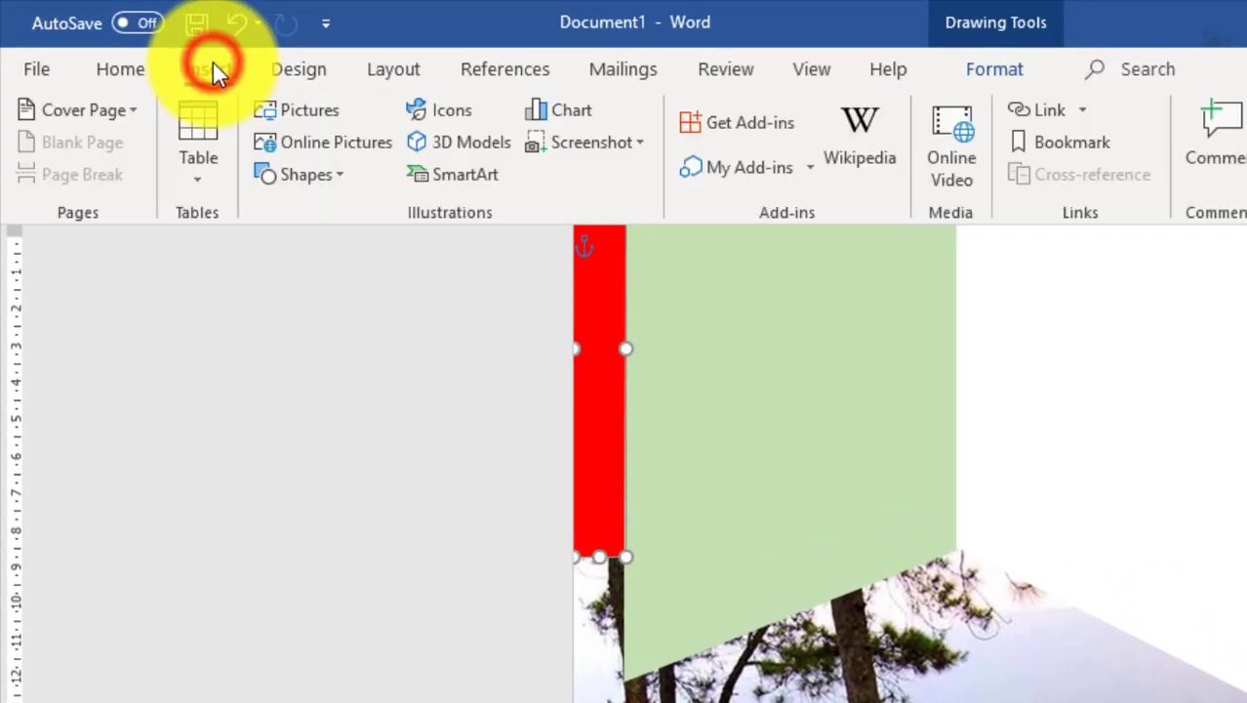
pyautogui.click(347, 180)
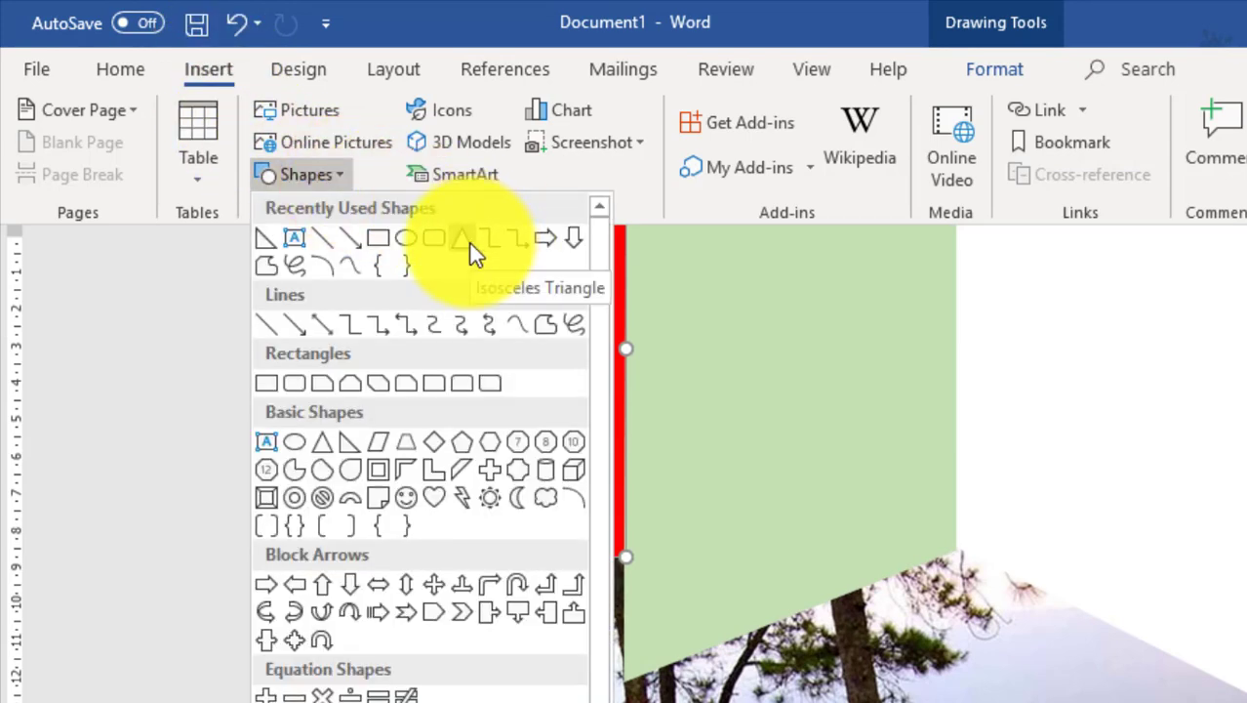
pyautogui.click(467, 243)
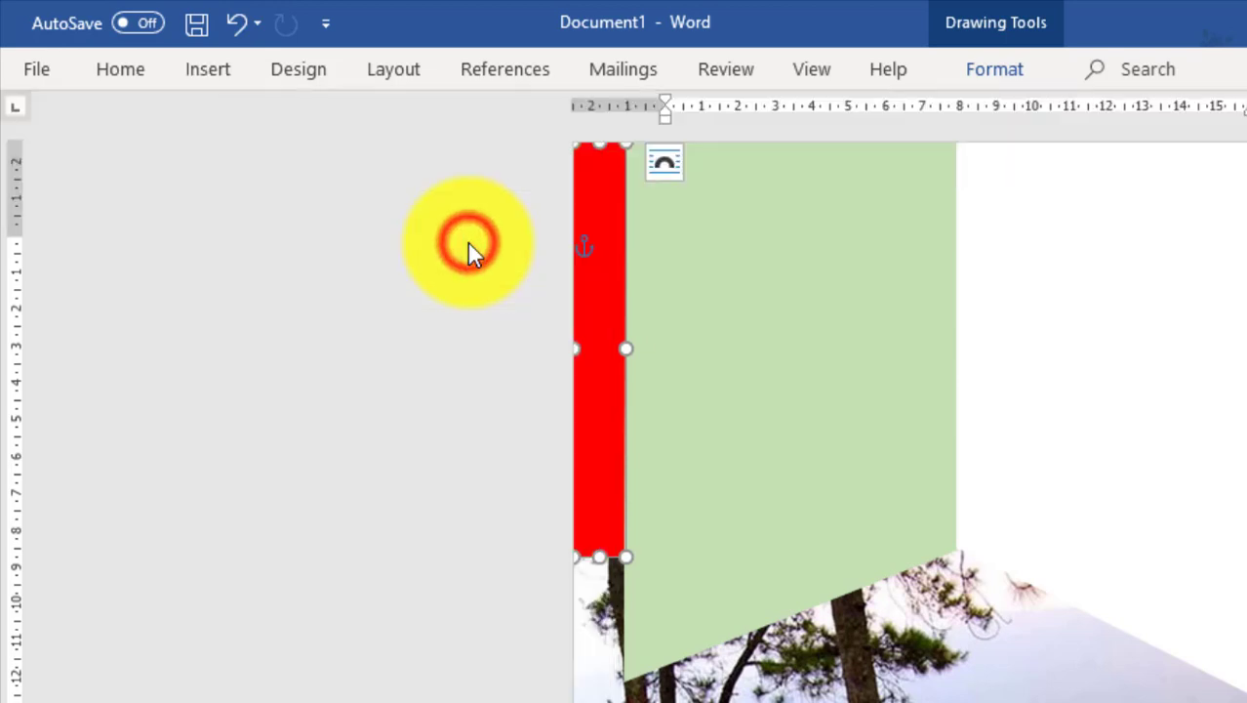
pyautogui.moveTo(994, 487); pyautogui.dragTo(1083, 569)
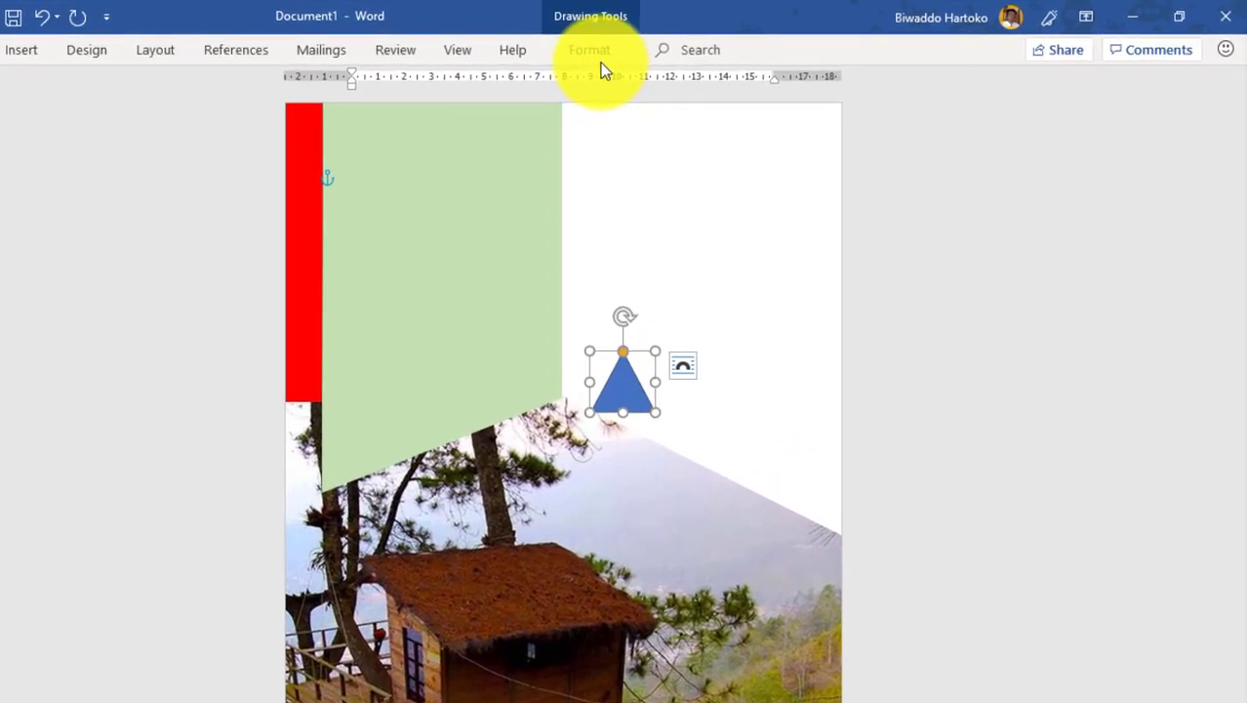
# Set the triangle's height and width to 2,4 cm.
pyautogui.click(656, 47)
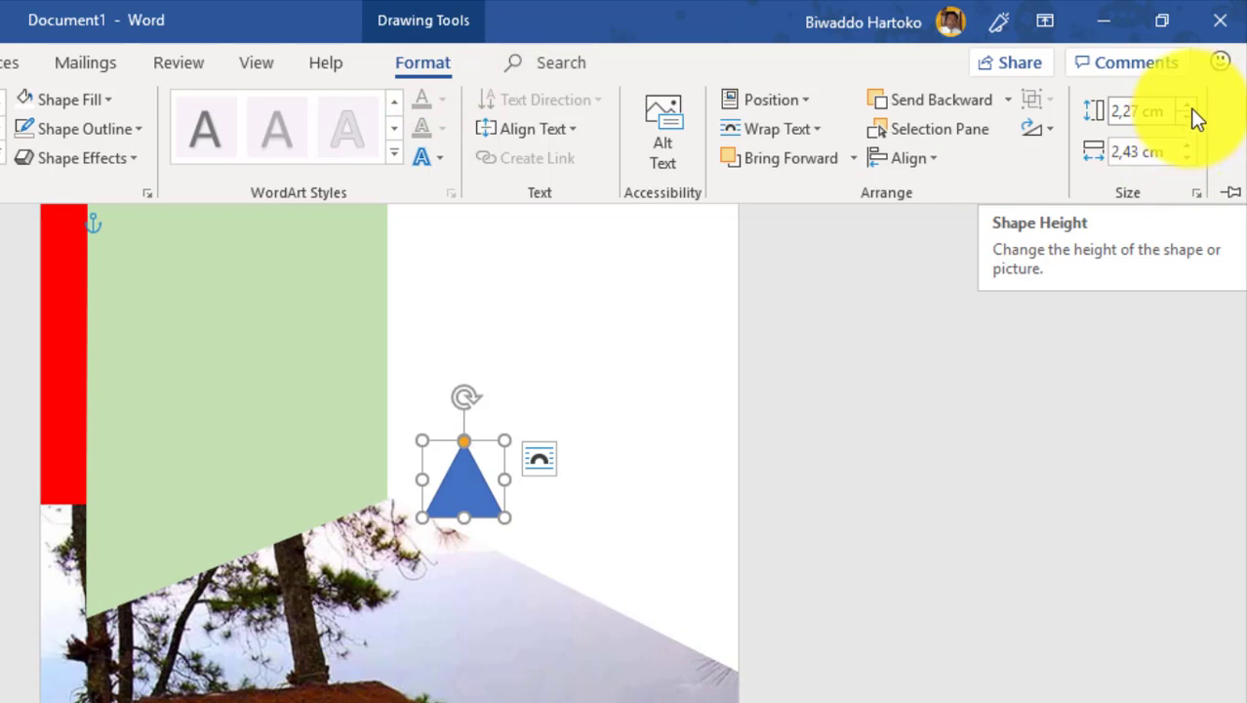
pyautogui.click(1190, 107)
pyautogui.click(1190, 107)
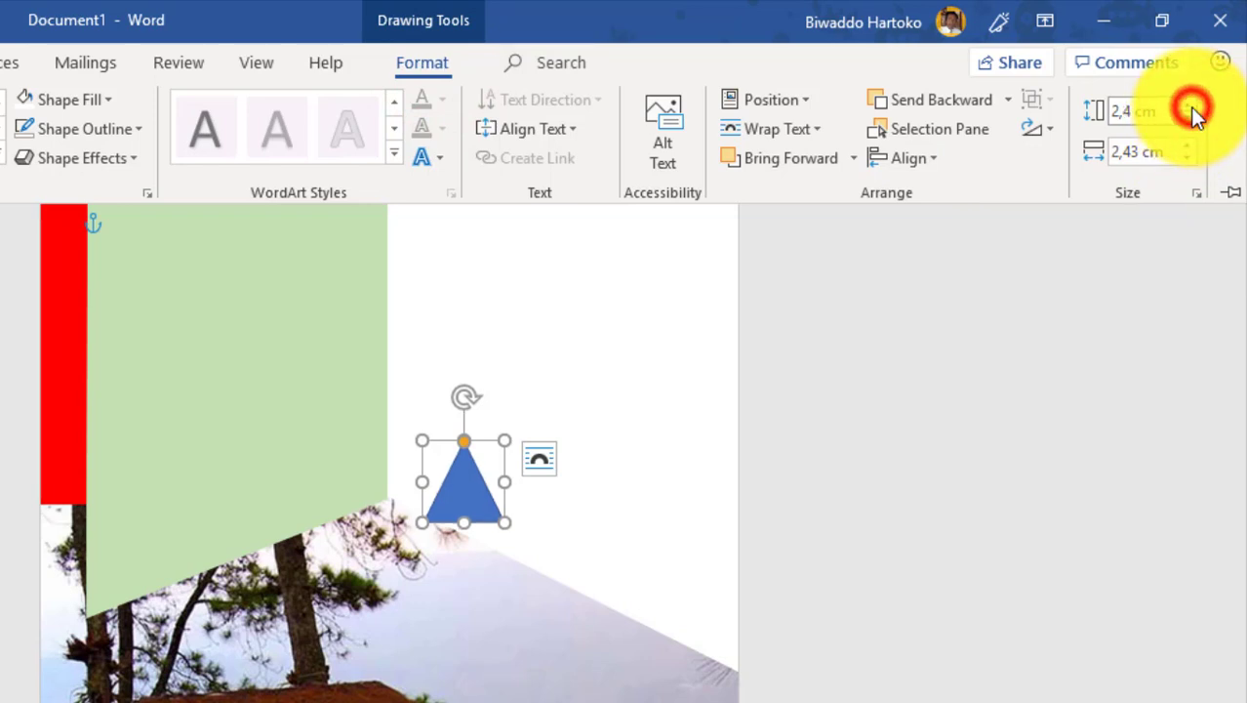
pyautogui.click(1187, 160)
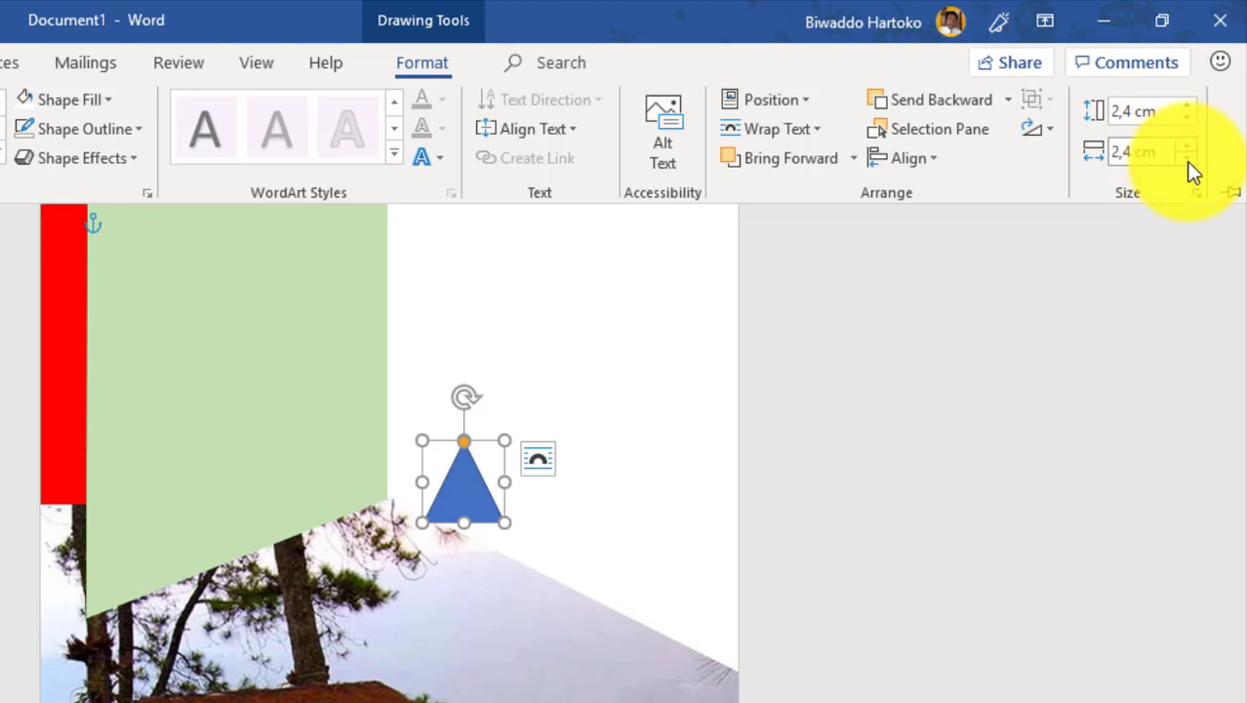
pyautogui.click(477, 471)
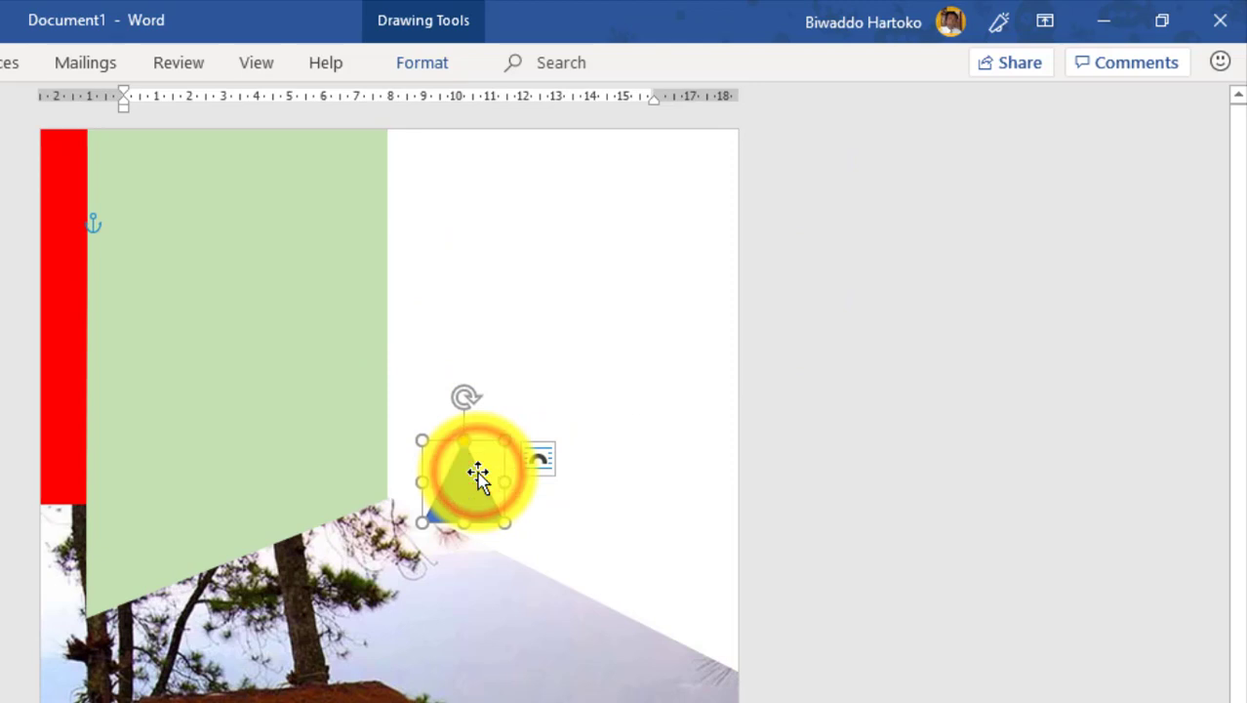
# Rotate the small triangle to point left and flip it vertically.
pyautogui.click(418, 66)
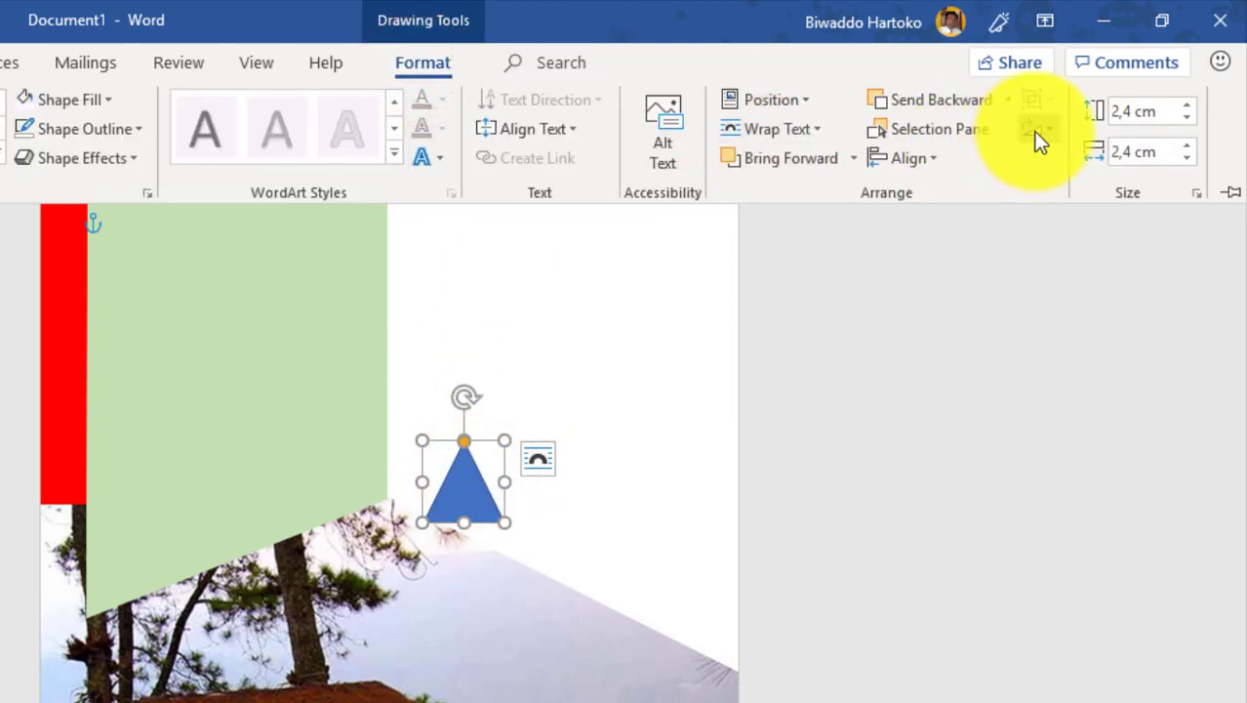
pyautogui.click(1045, 131)
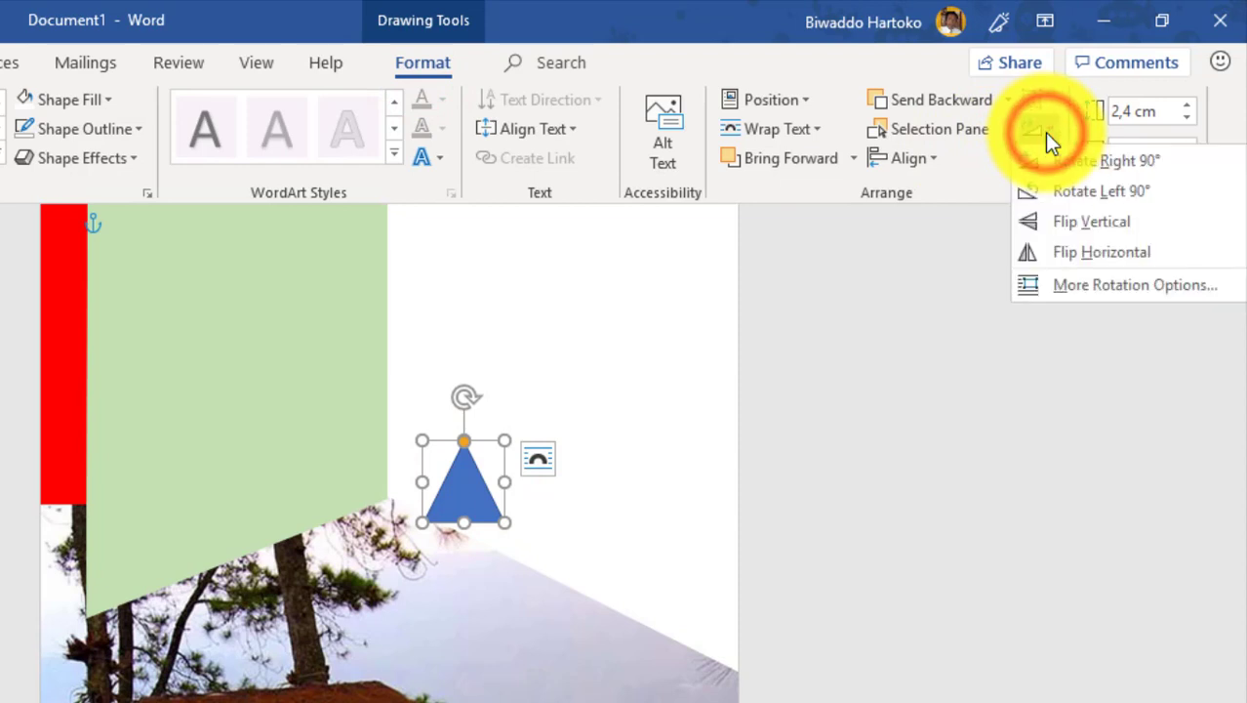
pyautogui.click(1059, 190)
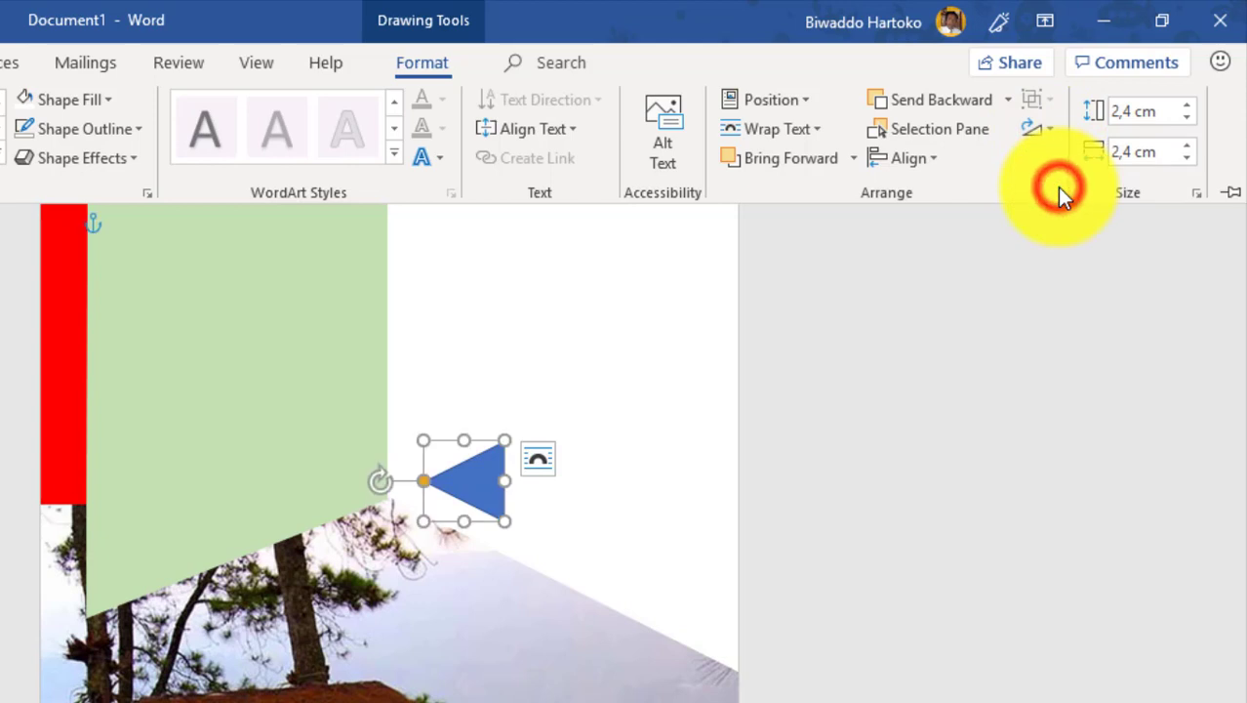
pyautogui.click(1052, 127)
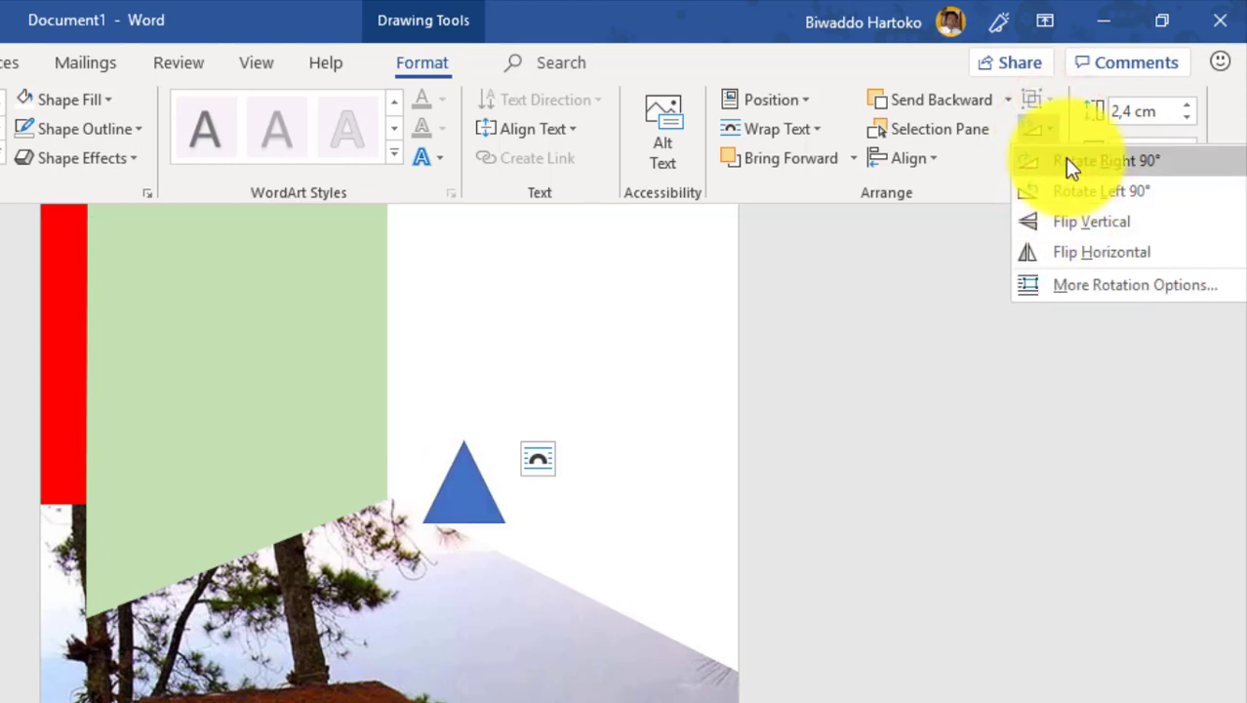
pyautogui.click(1074, 223)
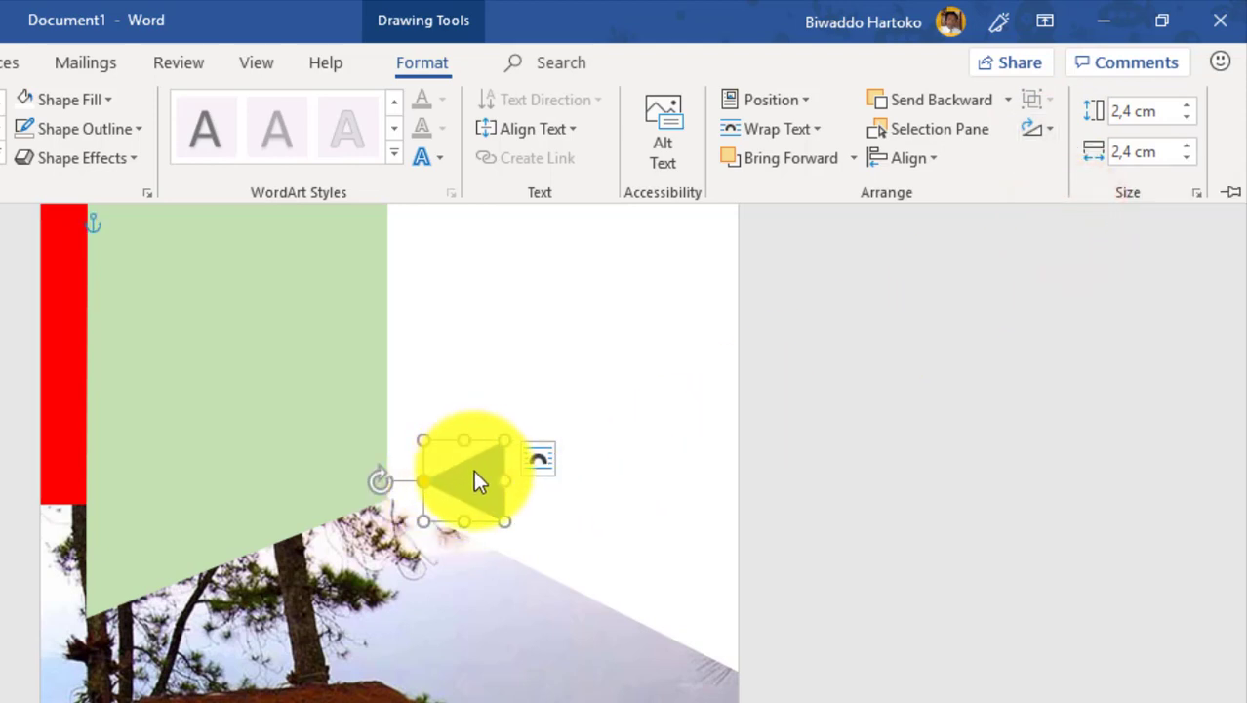
# Set the triangle behind text and tuck it against the green panel's lower-right corner.
pyautogui.click(540, 463)
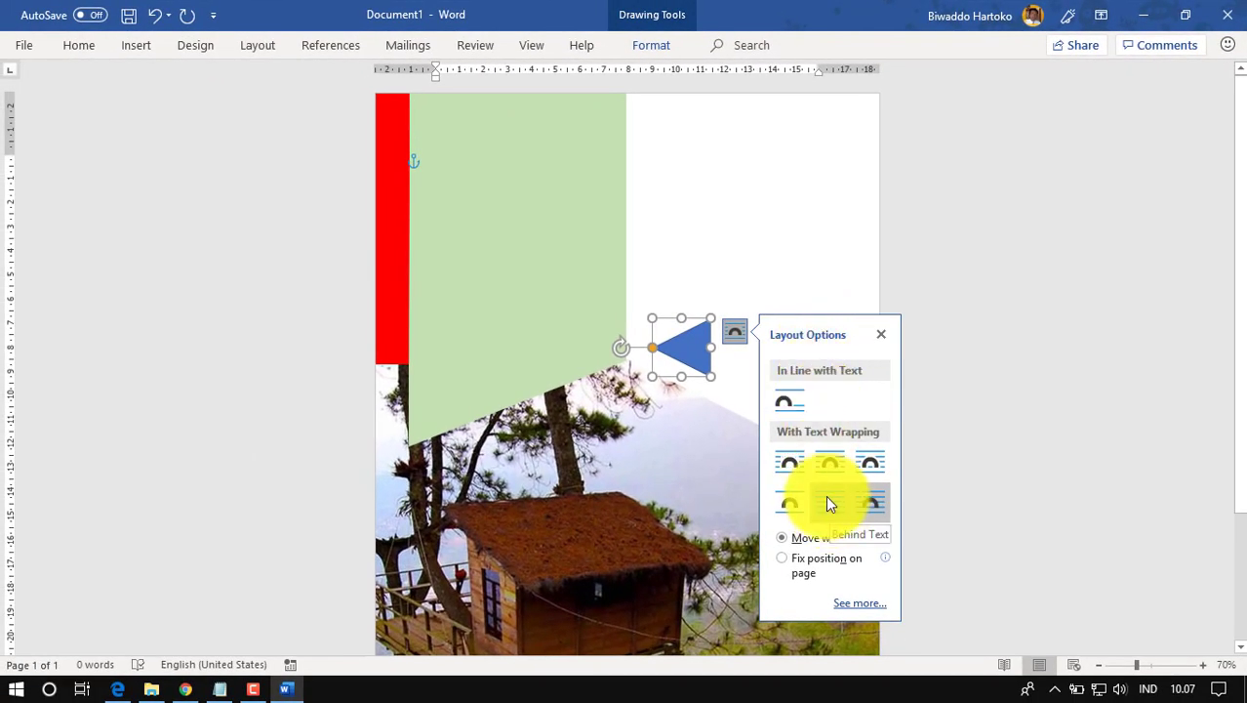
pyautogui.click(828, 500)
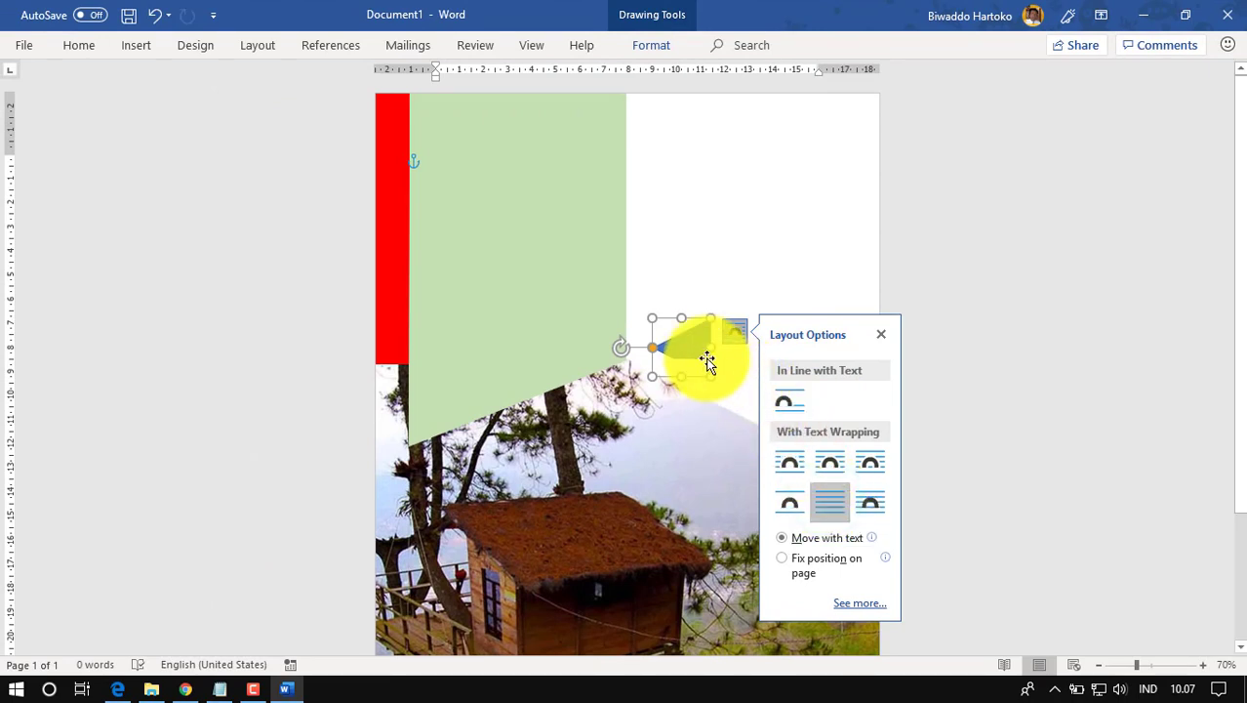
pyautogui.moveTo(693, 348); pyautogui.dragTo(602, 382)
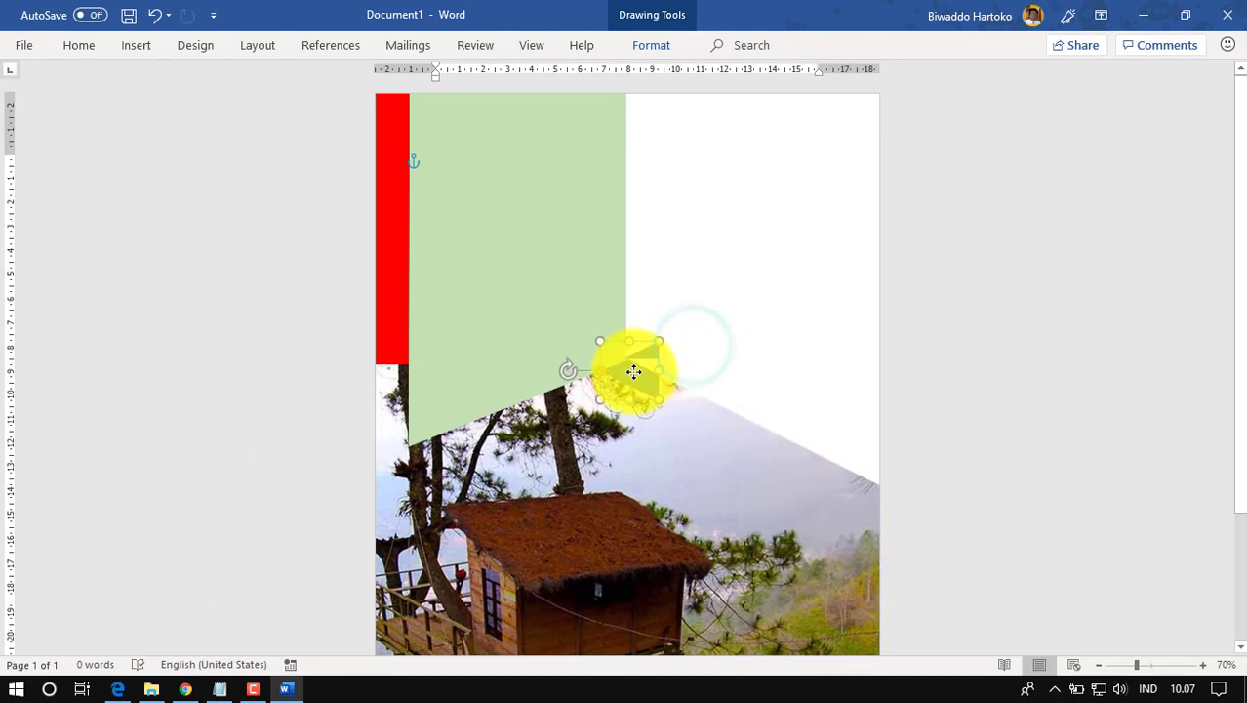
pyautogui.press('Right')
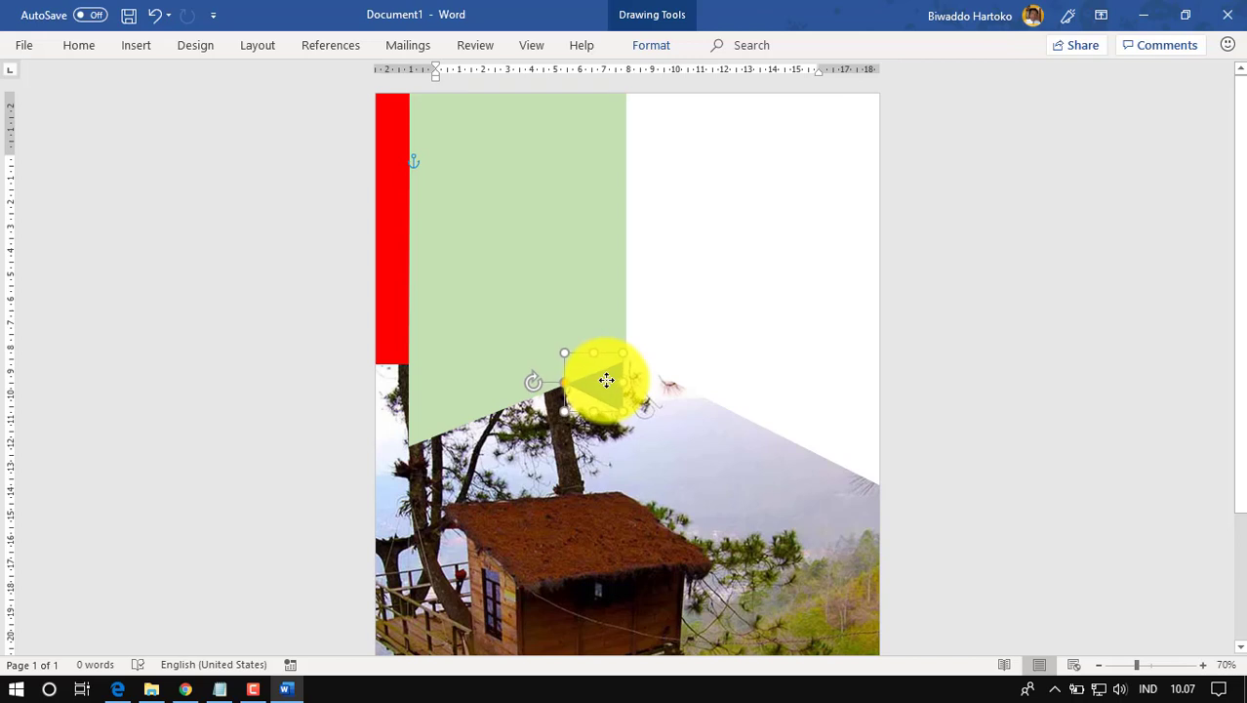
pyautogui.moveTo(608, 379); pyautogui.dragTo(611, 380)
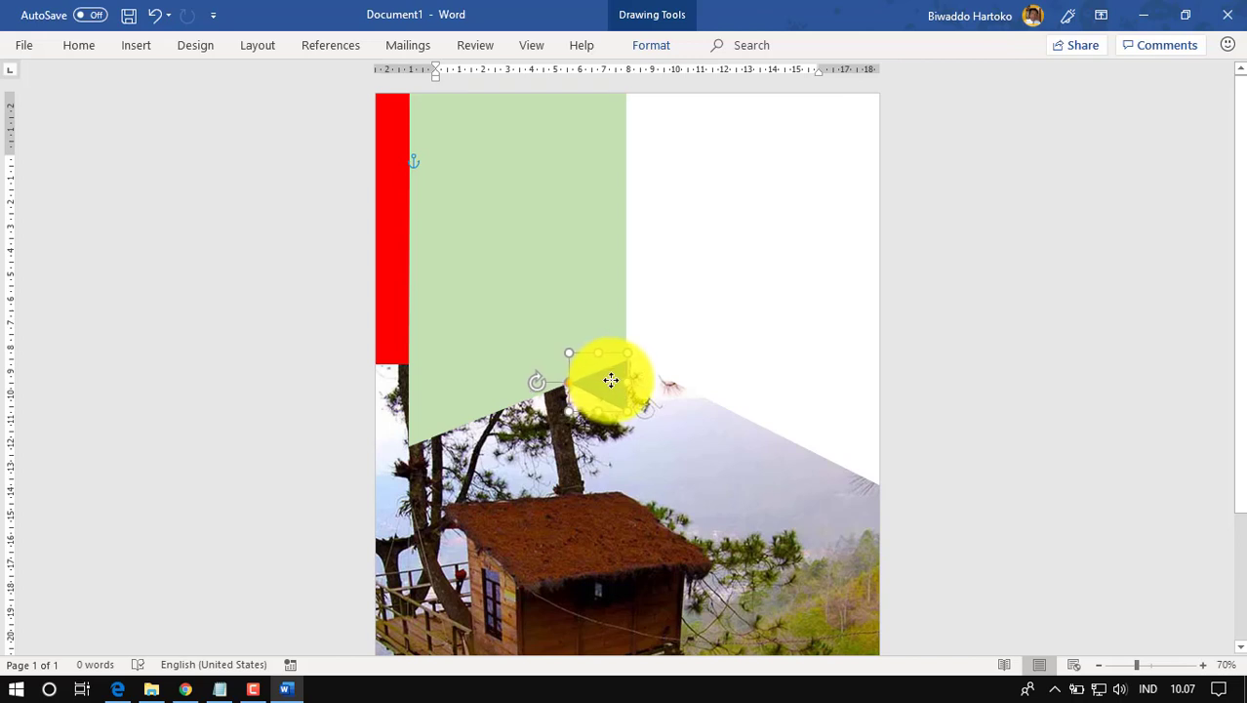
pyautogui.click(1042, 306)
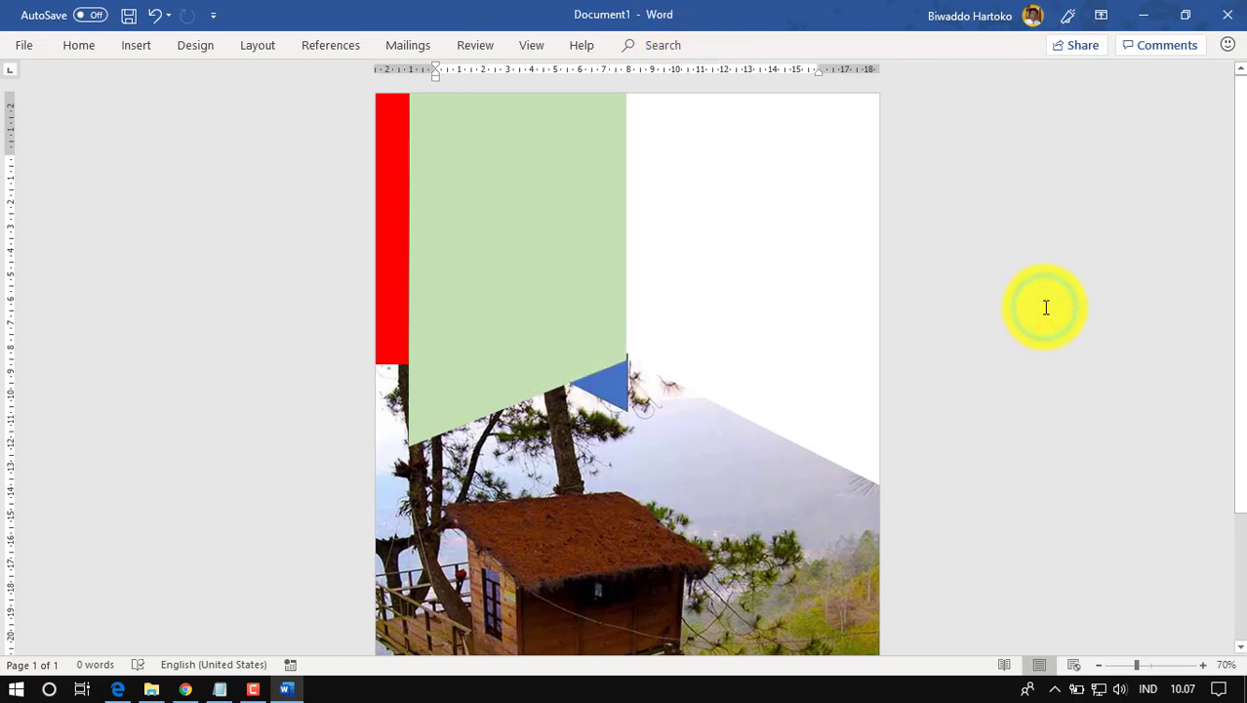
# Undo the last nudge, then fill the small triangle red and remove its outline.
pyautogui.click(615, 390)
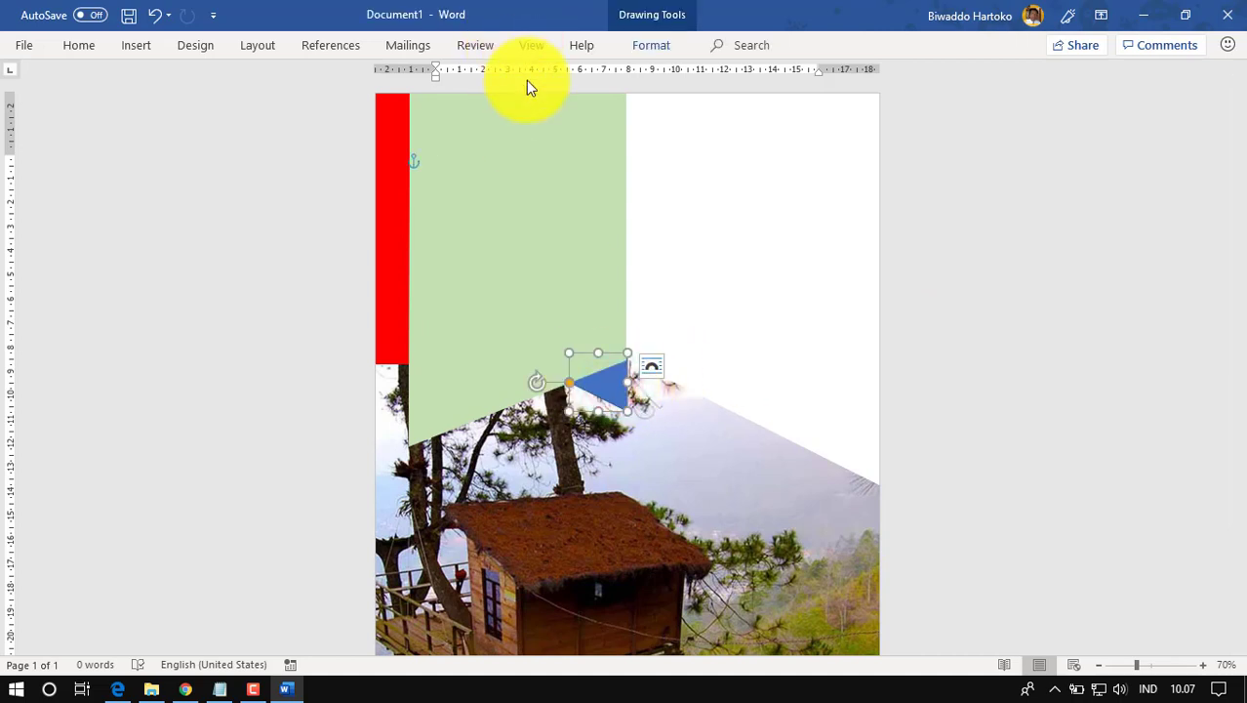
pyautogui.hotkey('ctrl', 'z')
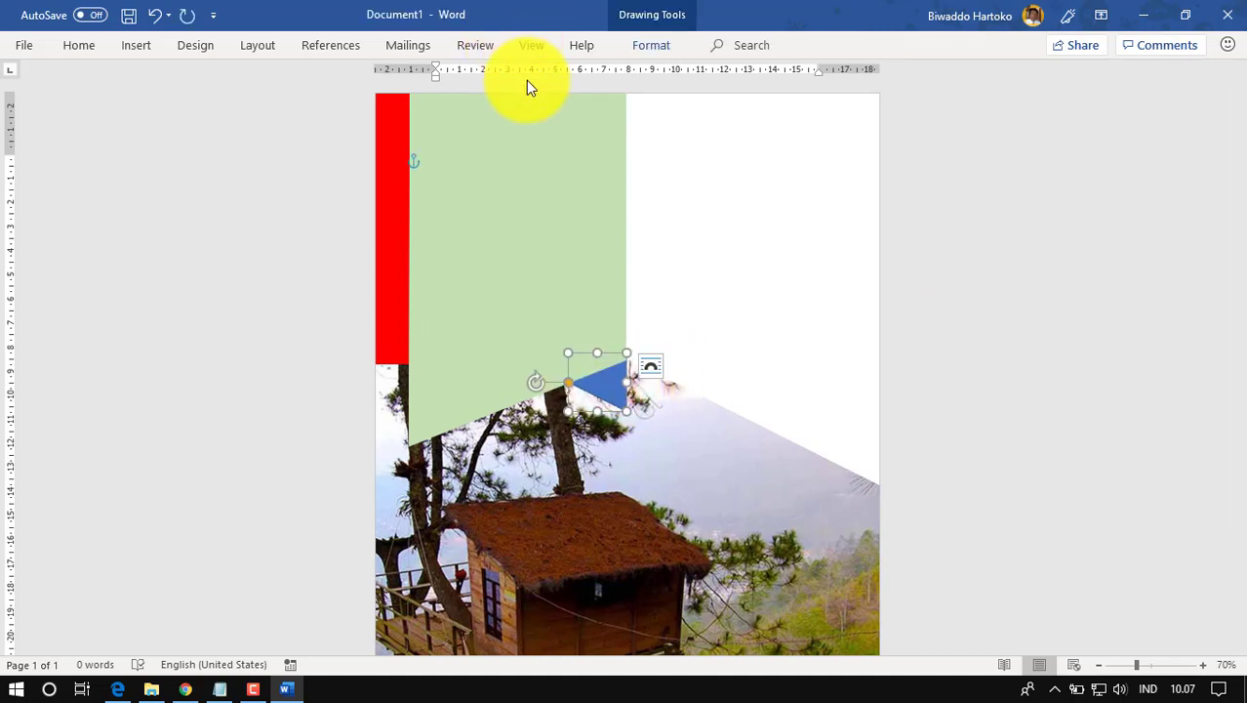
pyautogui.click(660, 47)
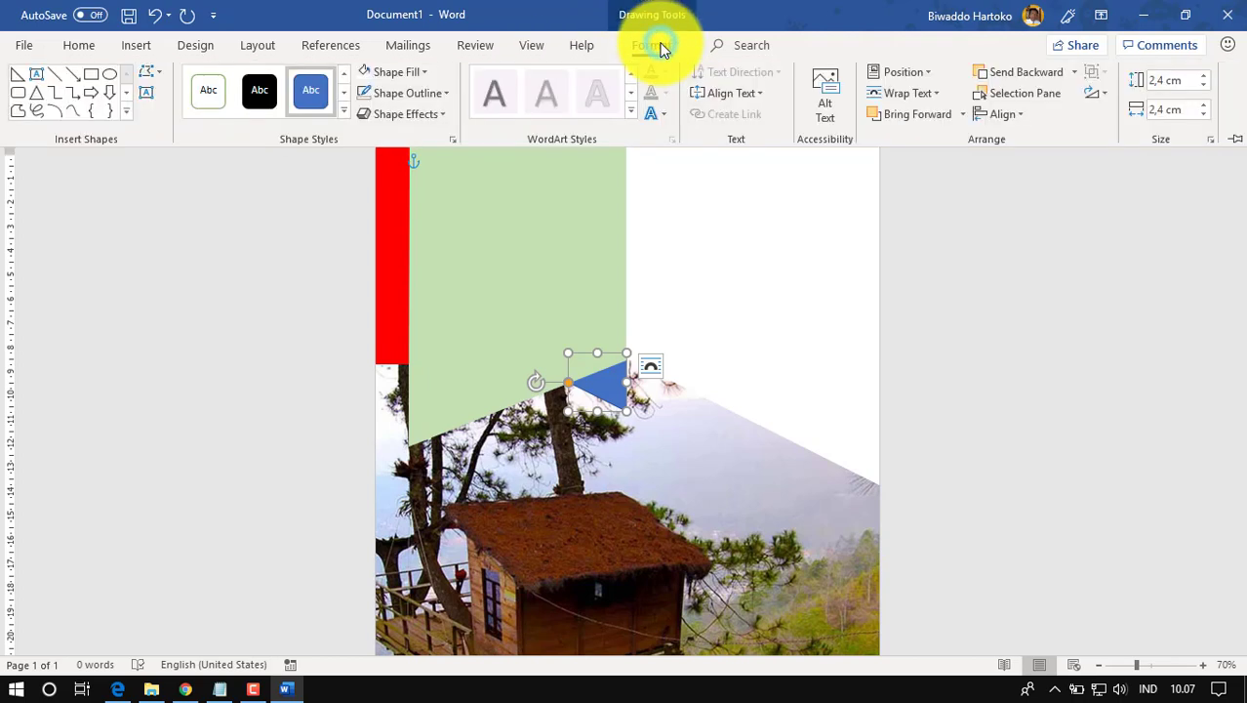
pyautogui.click(418, 74)
pyautogui.click(377, 214)
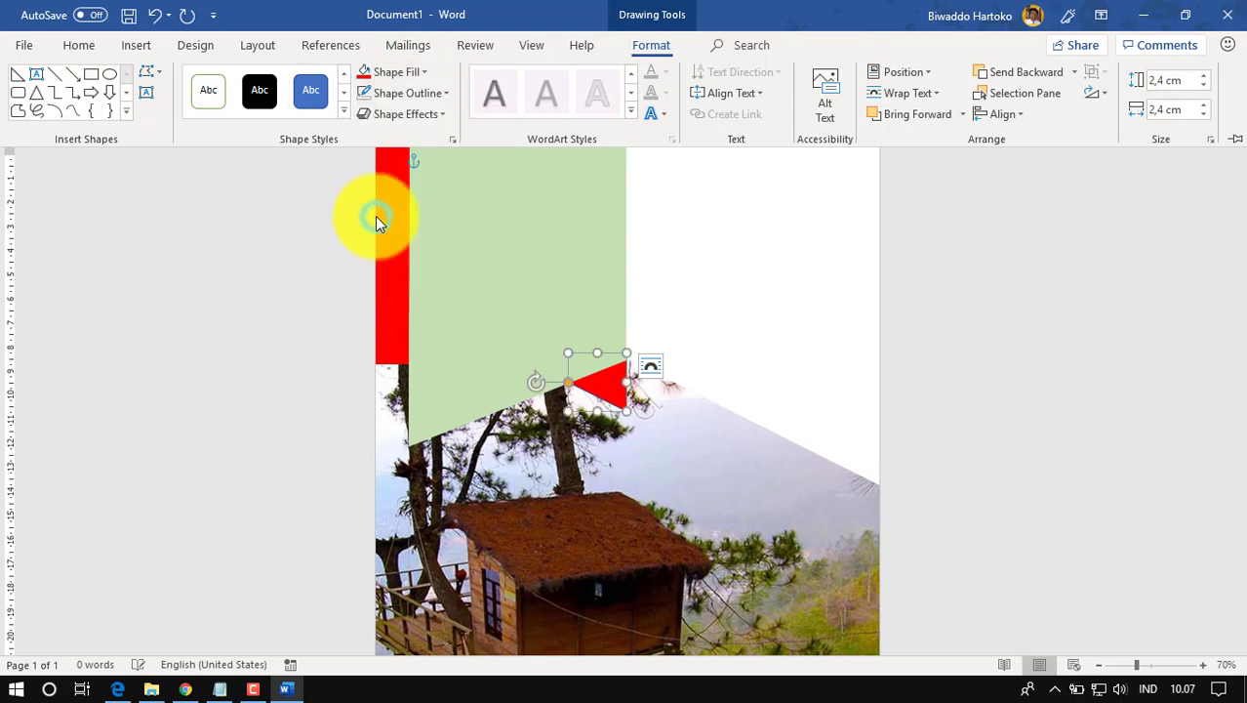
pyautogui.click(422, 98)
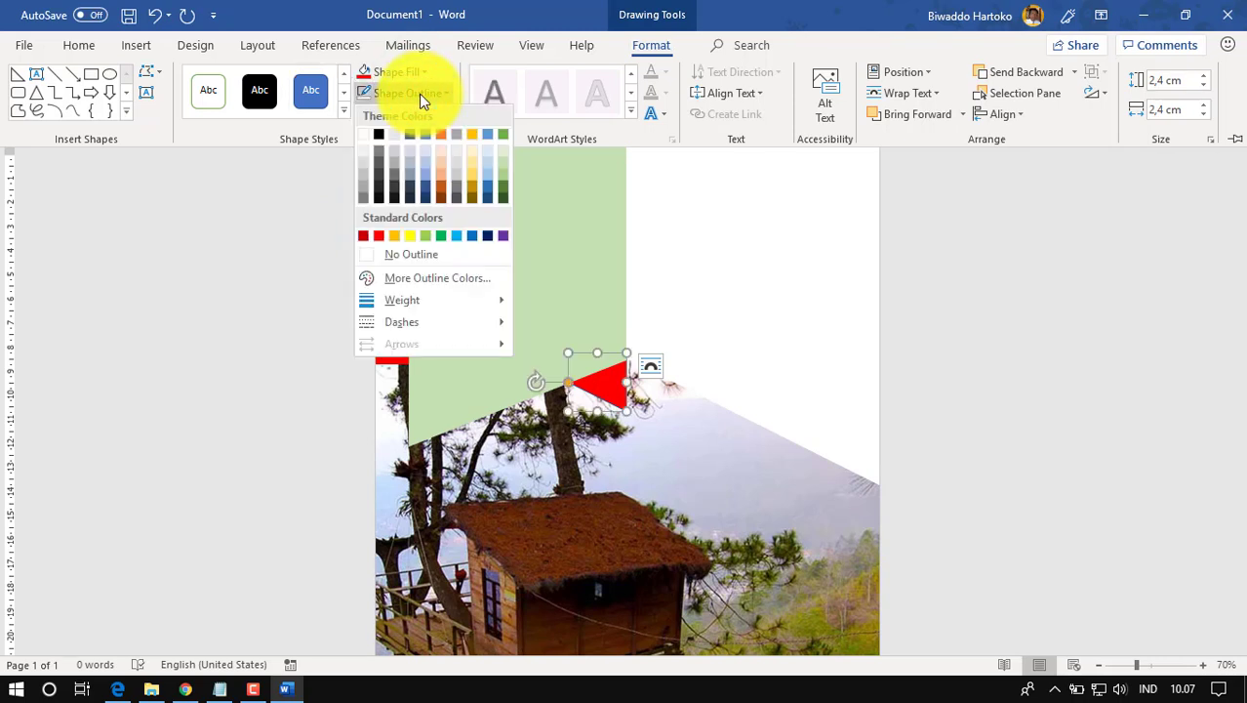
pyautogui.click(403, 253)
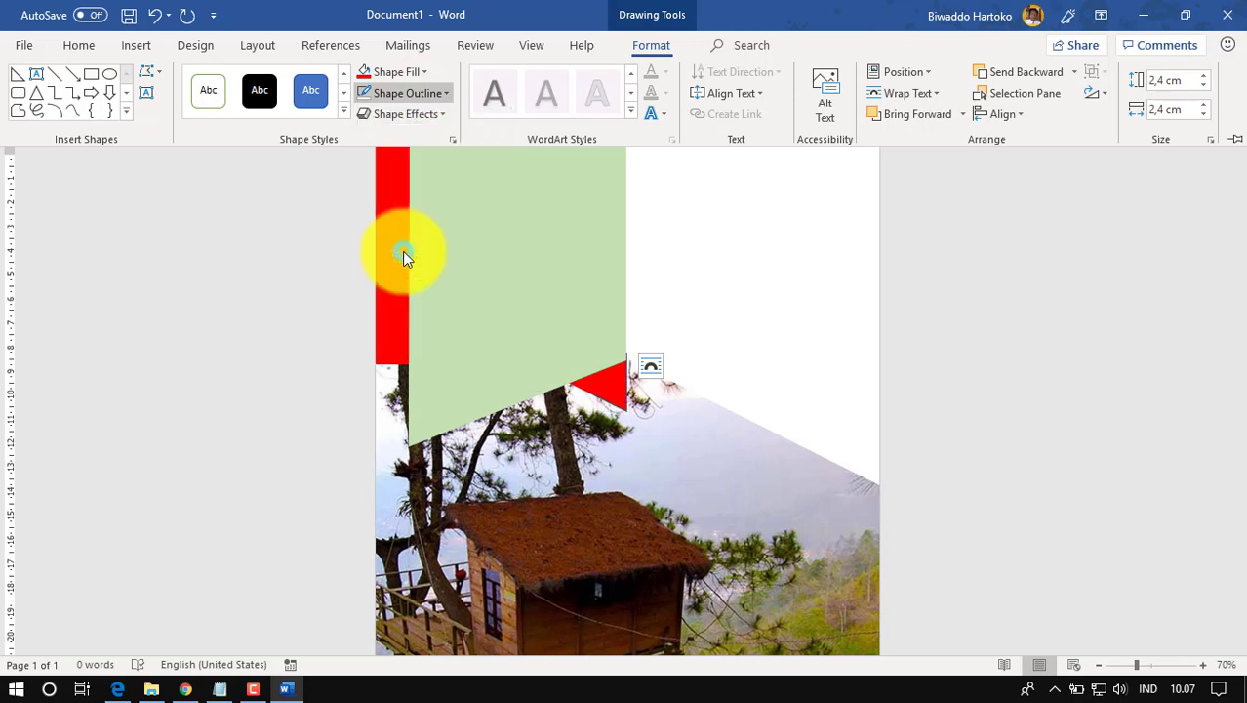
pyautogui.hotkey('ctrl', 'F1')
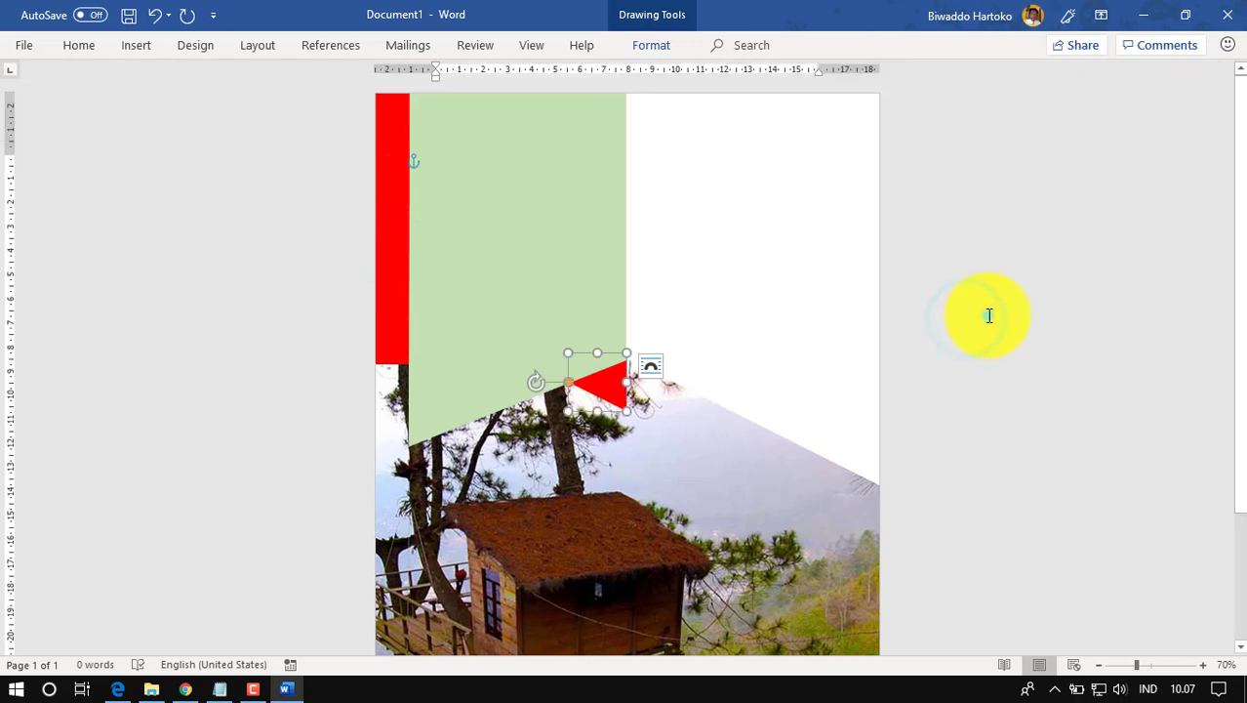
pyautogui.click(988, 315)
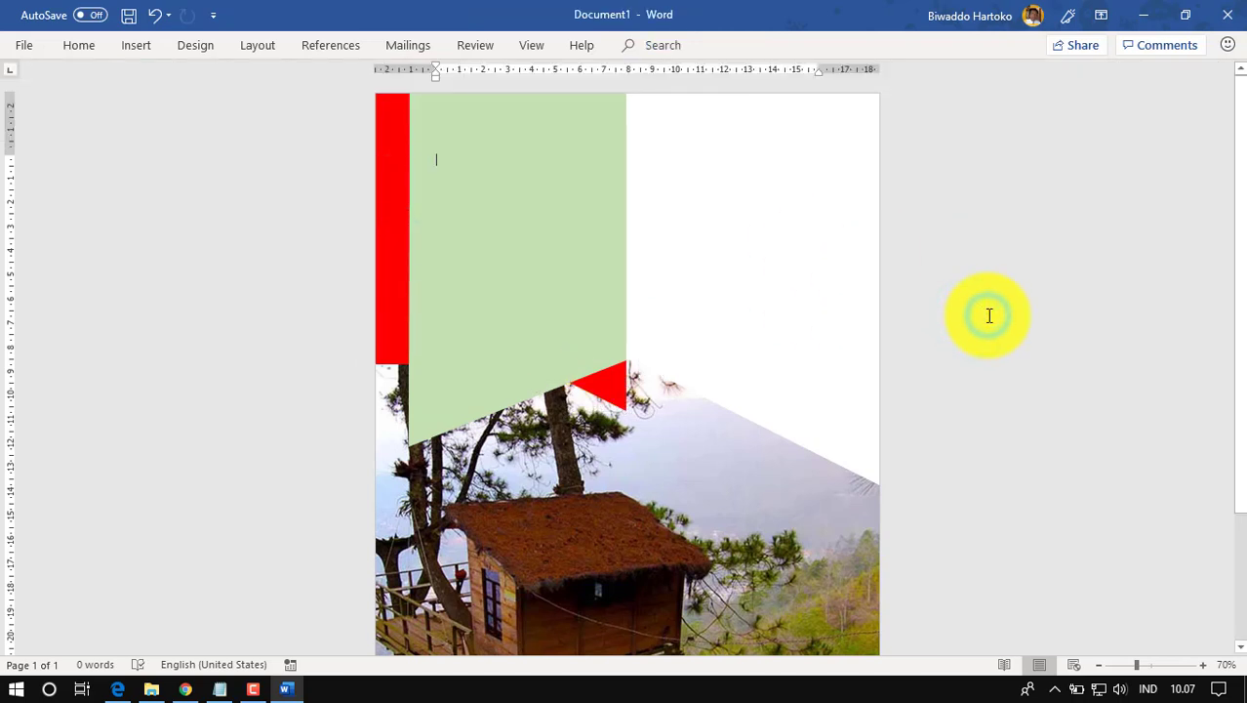
# Drag the white diagonal shape's right edge out to meet the page's right edge.
pyautogui.click(1204, 665)
pyautogui.click(1203, 665)
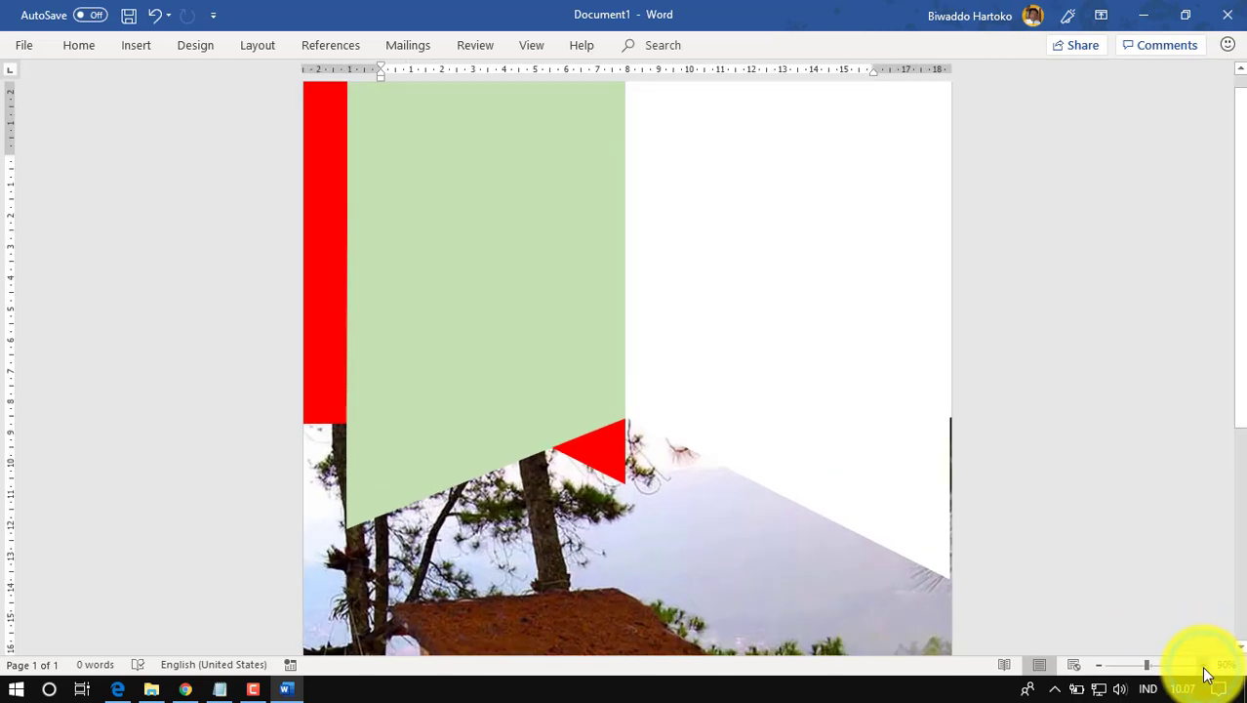
pyautogui.click(938, 493)
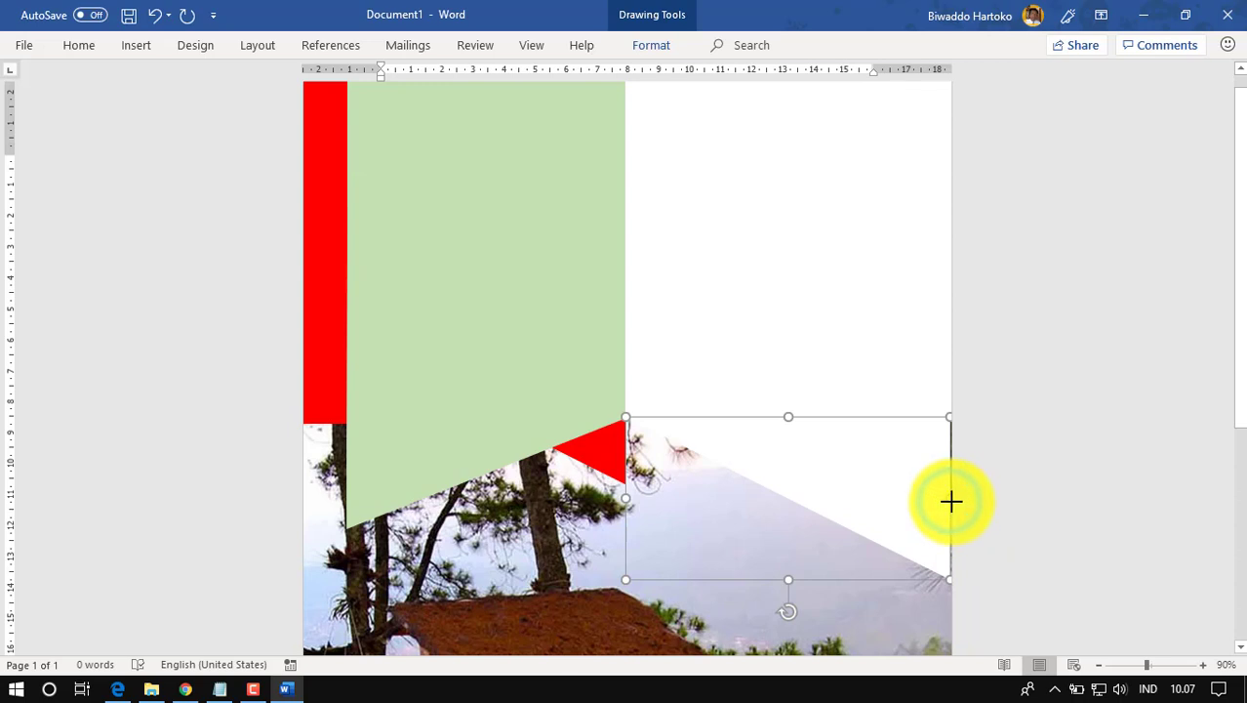
pyautogui.moveTo(950, 501); pyautogui.dragTo(952, 501)
pyautogui.click(1104, 462)
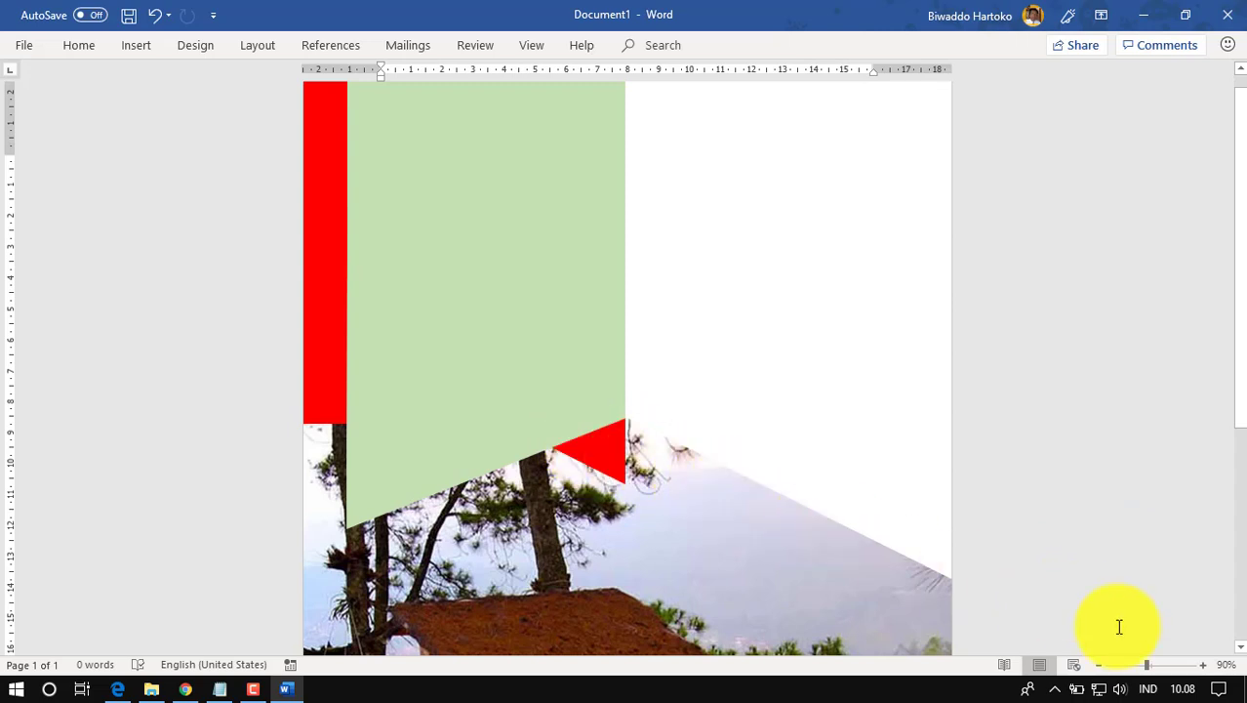
pyautogui.click(1095, 665)
pyautogui.click(1095, 666)
pyautogui.click(1095, 666)
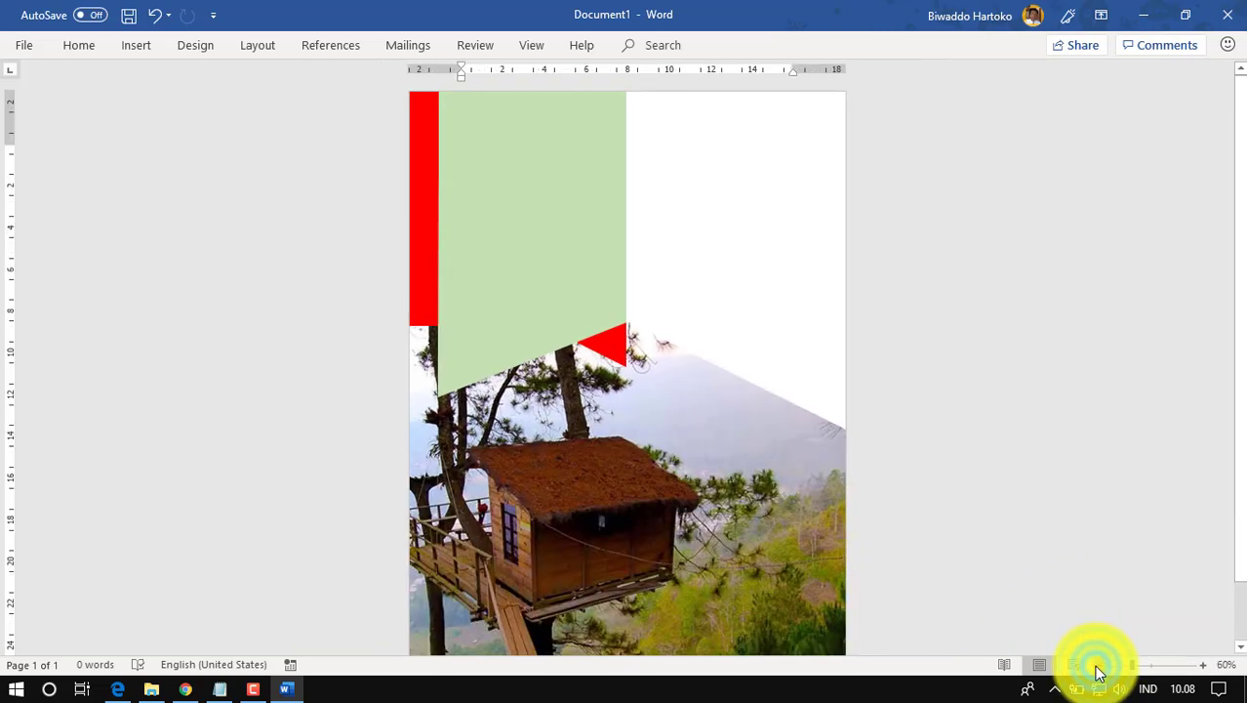
pyautogui.click(1096, 666)
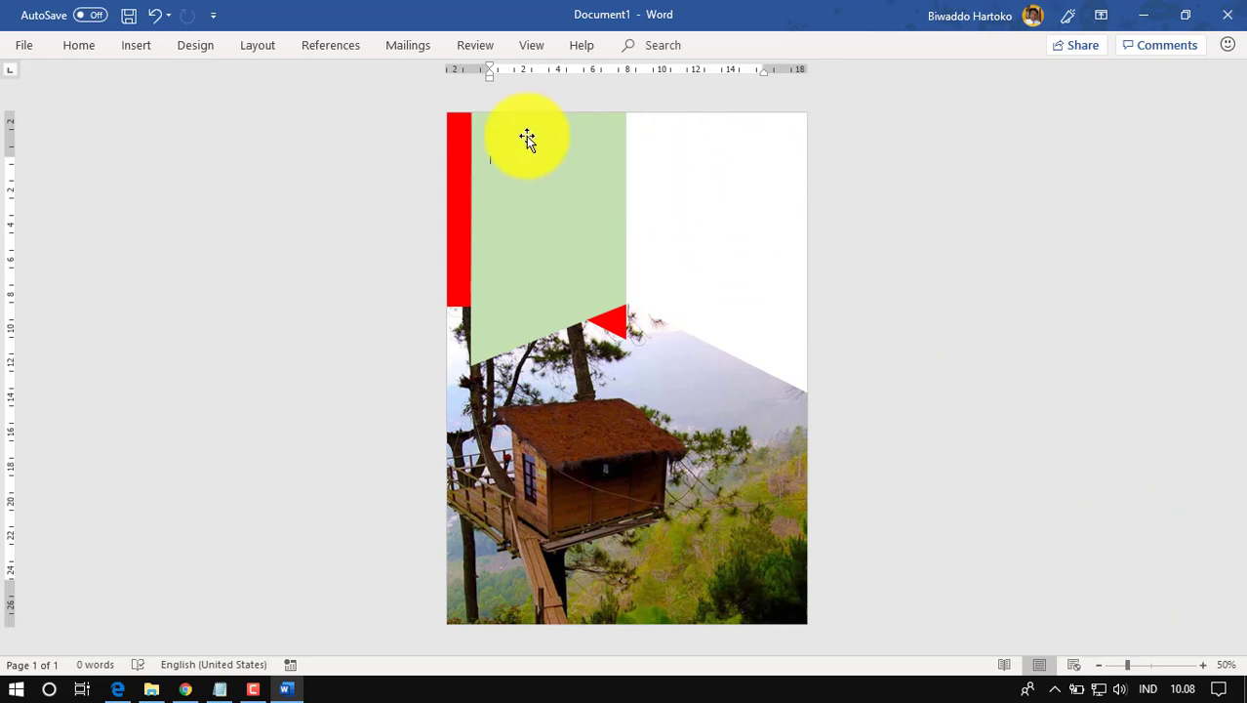
# Insert the logo.jpg picture and set its wrapping to Behind Text.
pyautogui.click(138, 49)
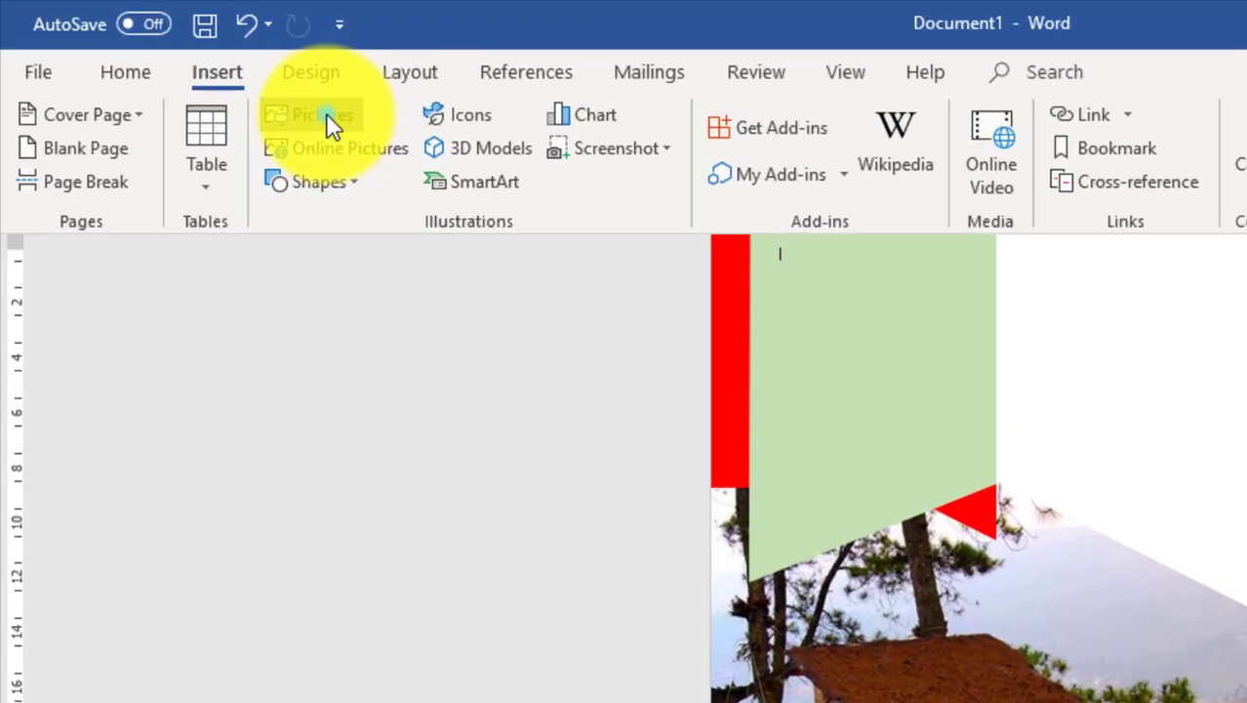
pyautogui.click(204, 72)
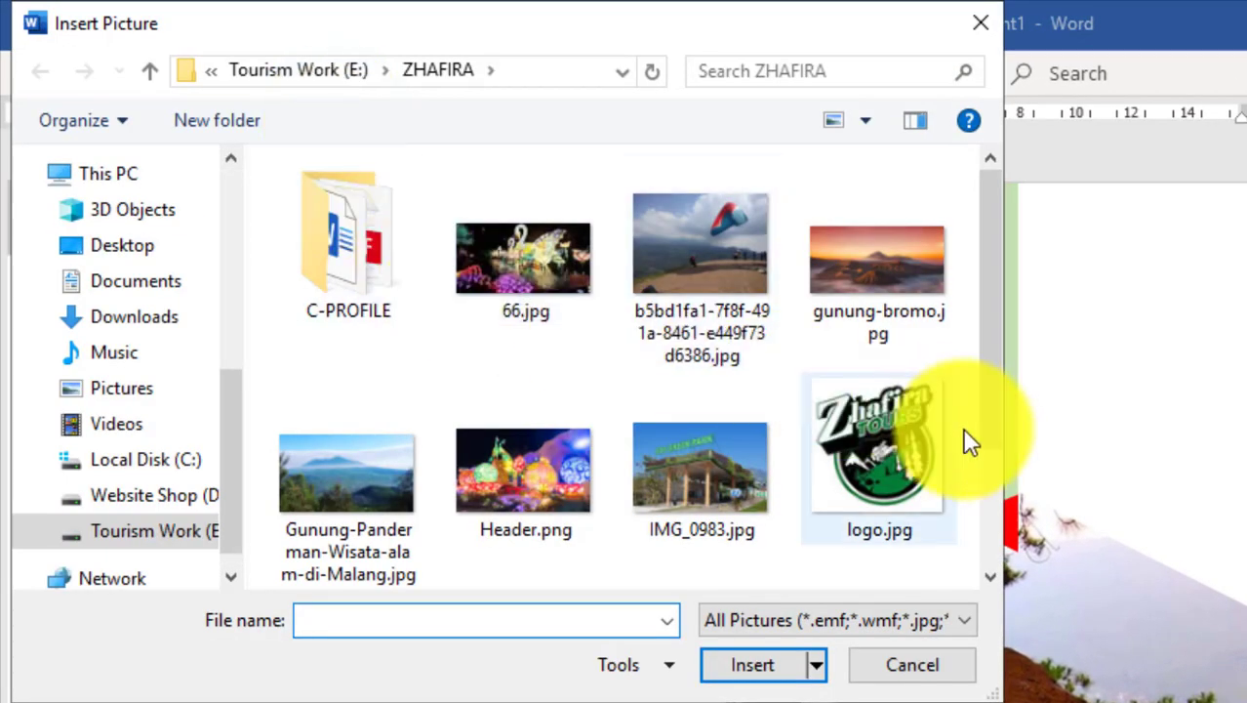
pyautogui.doubleClick(891, 458)
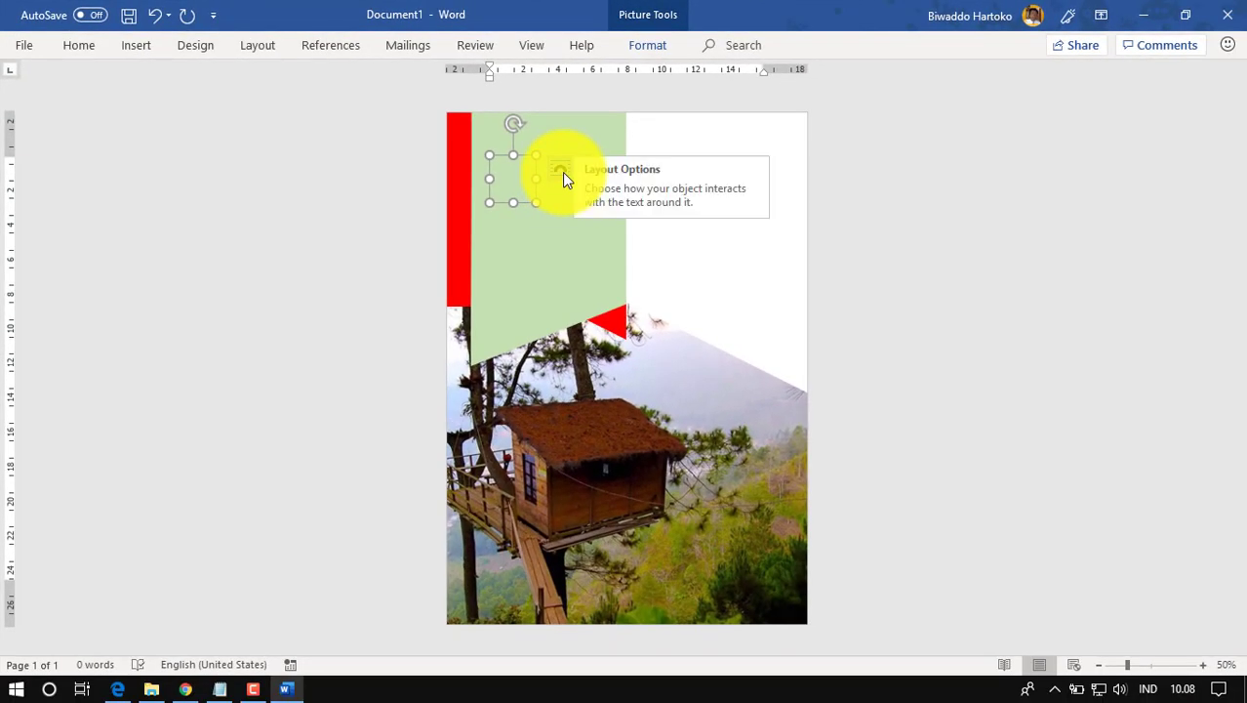
pyautogui.click(562, 174)
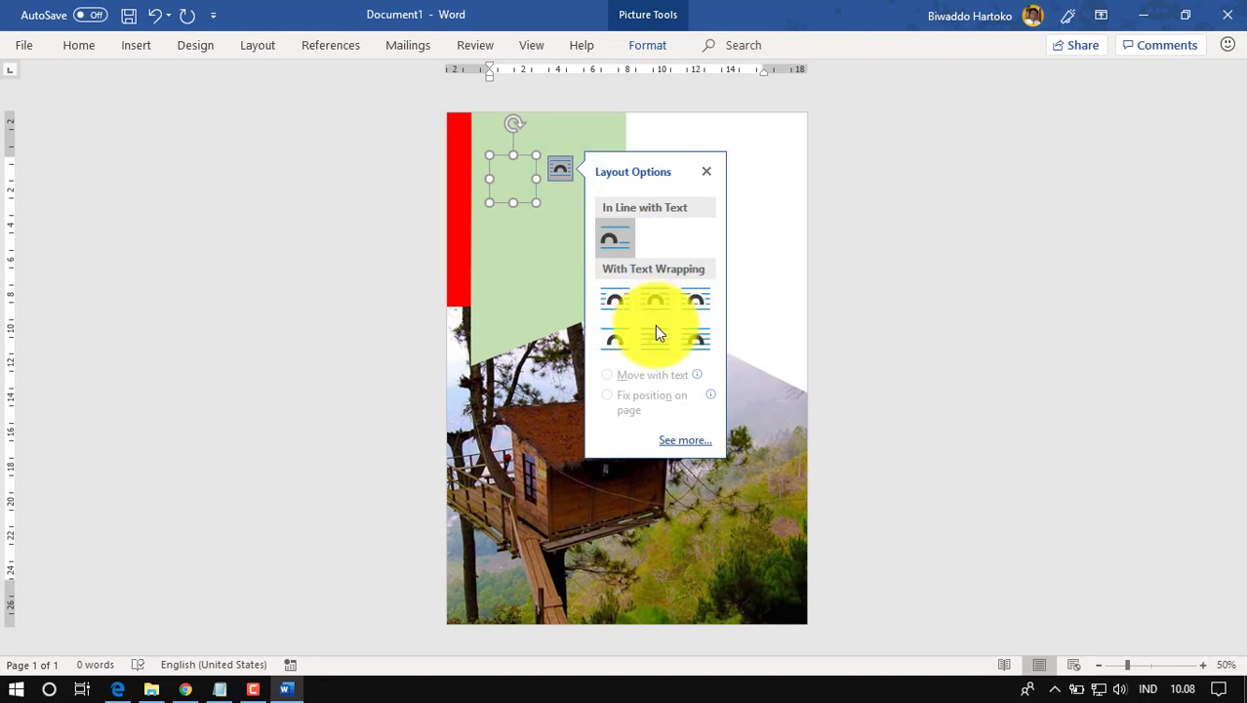
pyautogui.click(654, 350)
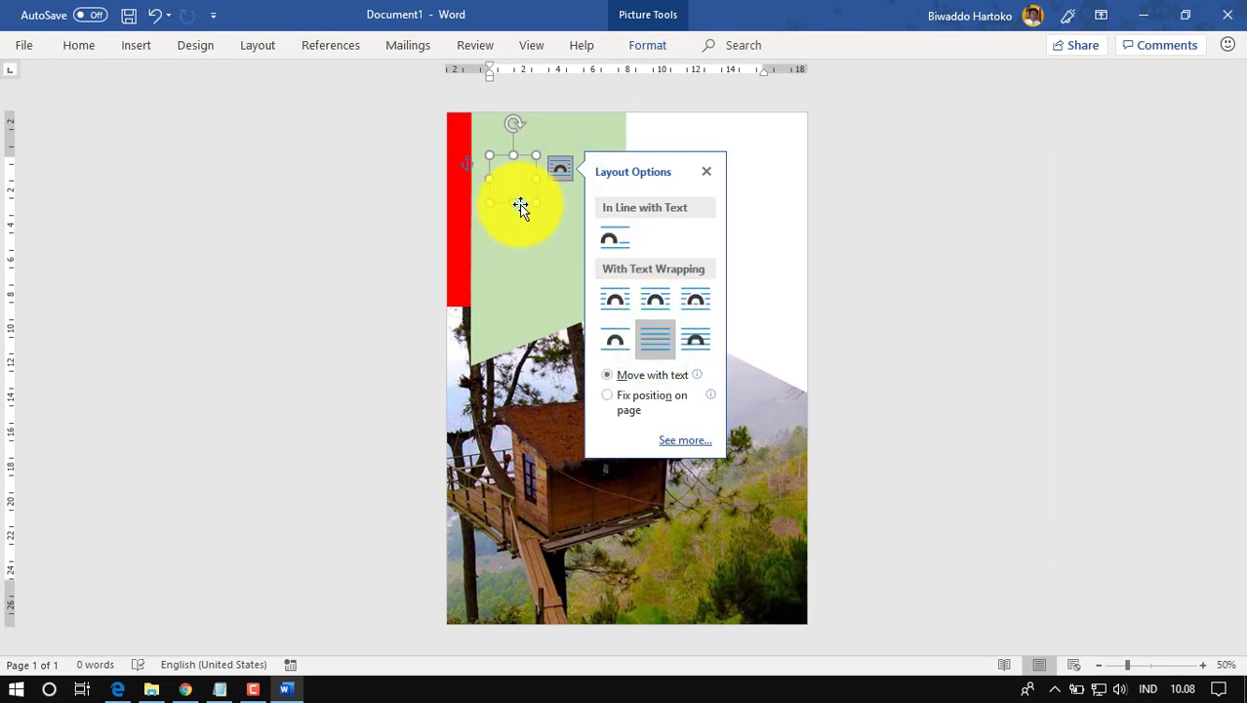
# Enlarge the Zhafira Tours logo and position it in the page's upper-right corner.
pyautogui.moveTo(521, 207); pyautogui.dragTo(763, 186)
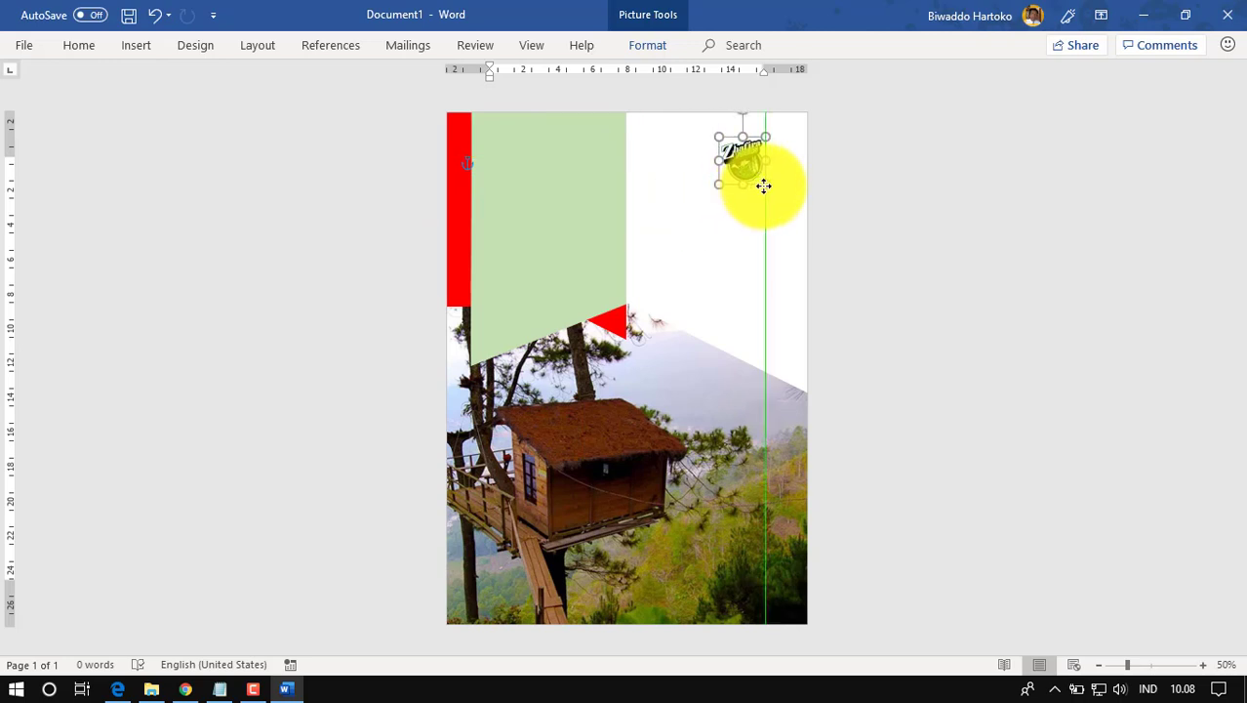
pyautogui.moveTo(719, 183); pyautogui.dragTo(659, 240)
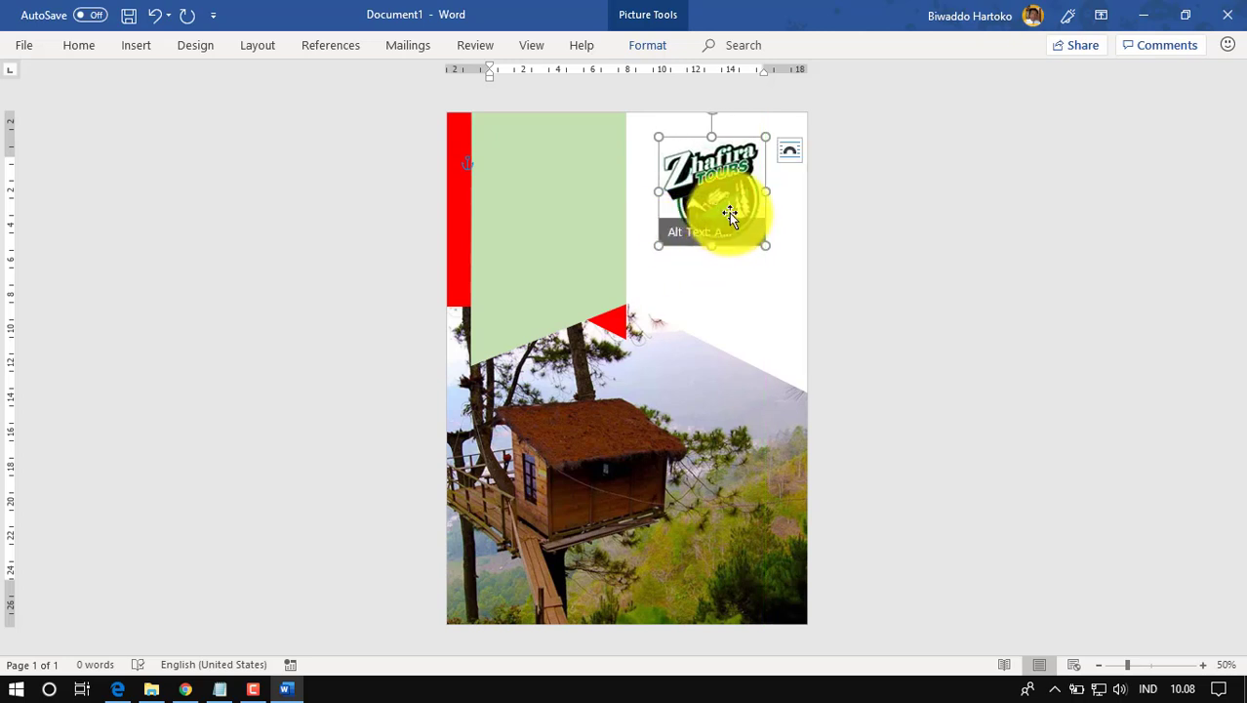
pyautogui.moveTo(730, 214); pyautogui.dragTo(741, 213)
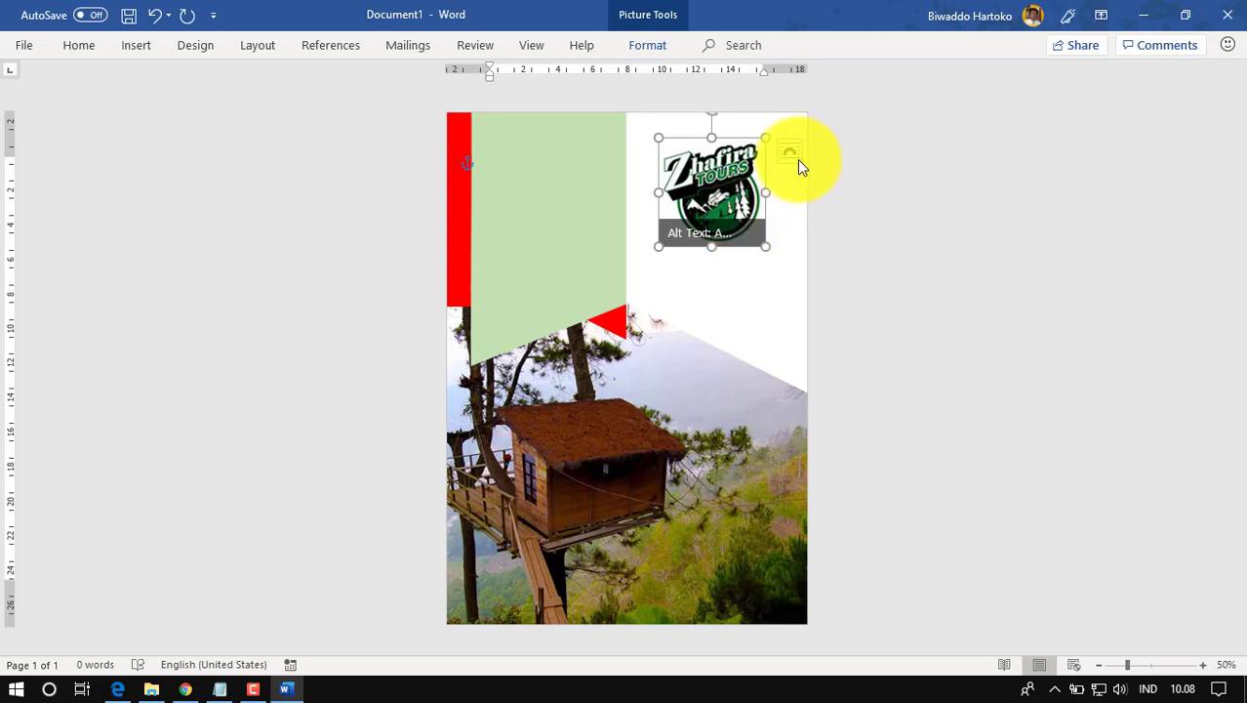
pyautogui.press('Right')
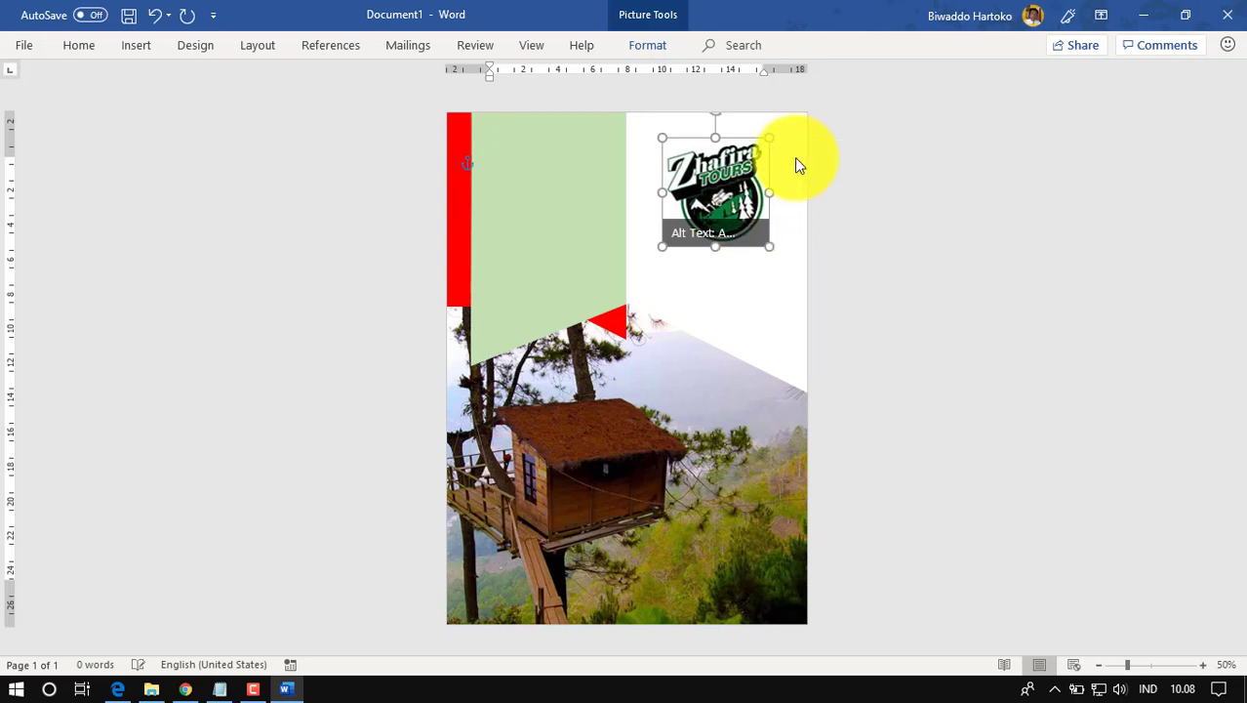
pyautogui.press('Right')
pyautogui.press('Up')
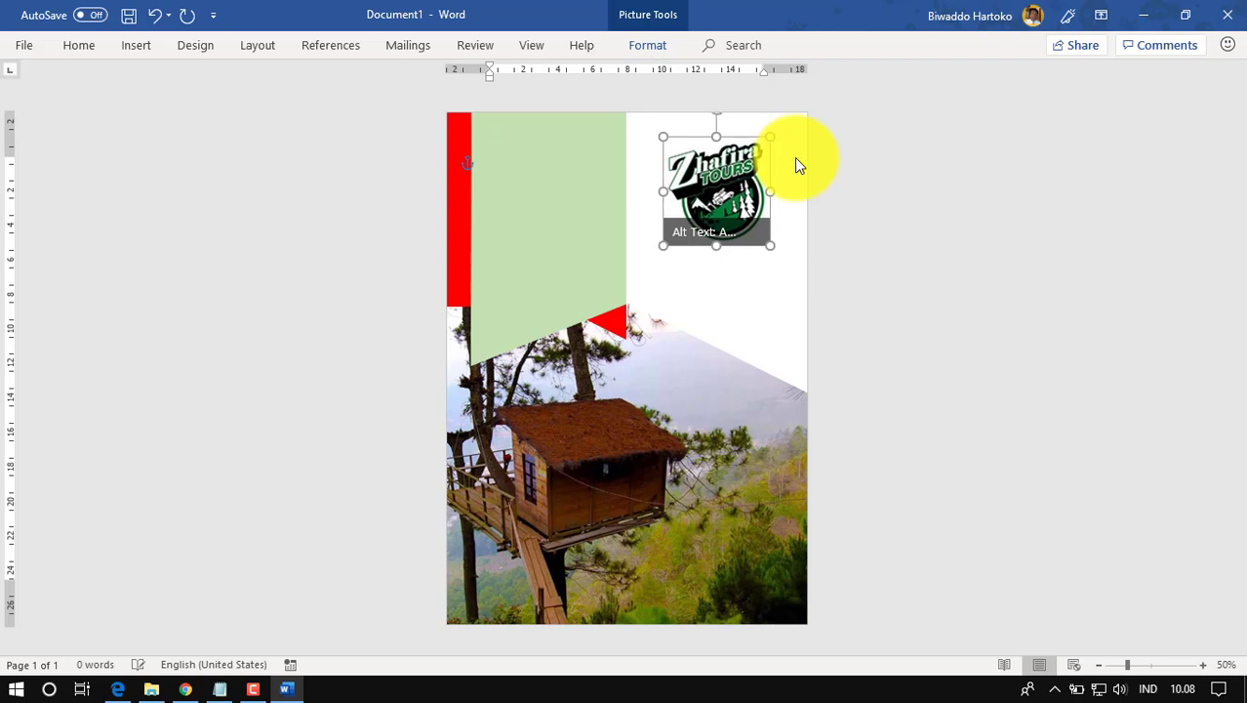
pyautogui.press('Up')
pyautogui.press('Right')
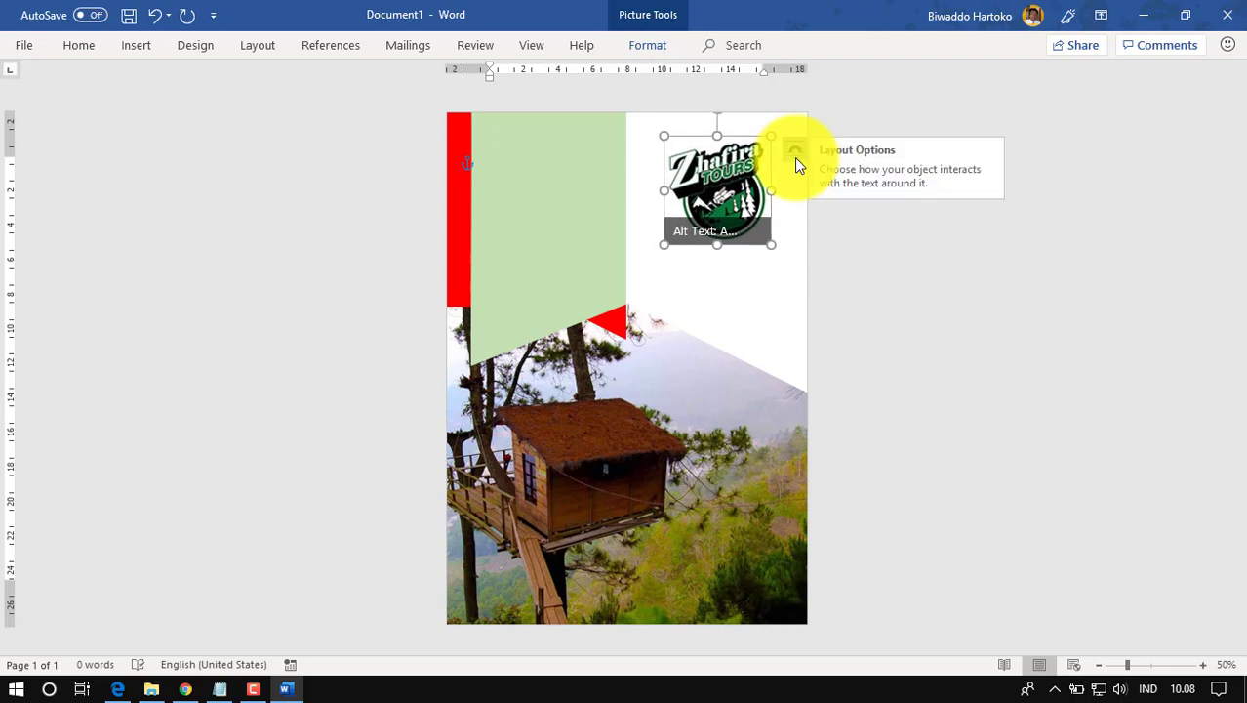
pyautogui.click(887, 222)
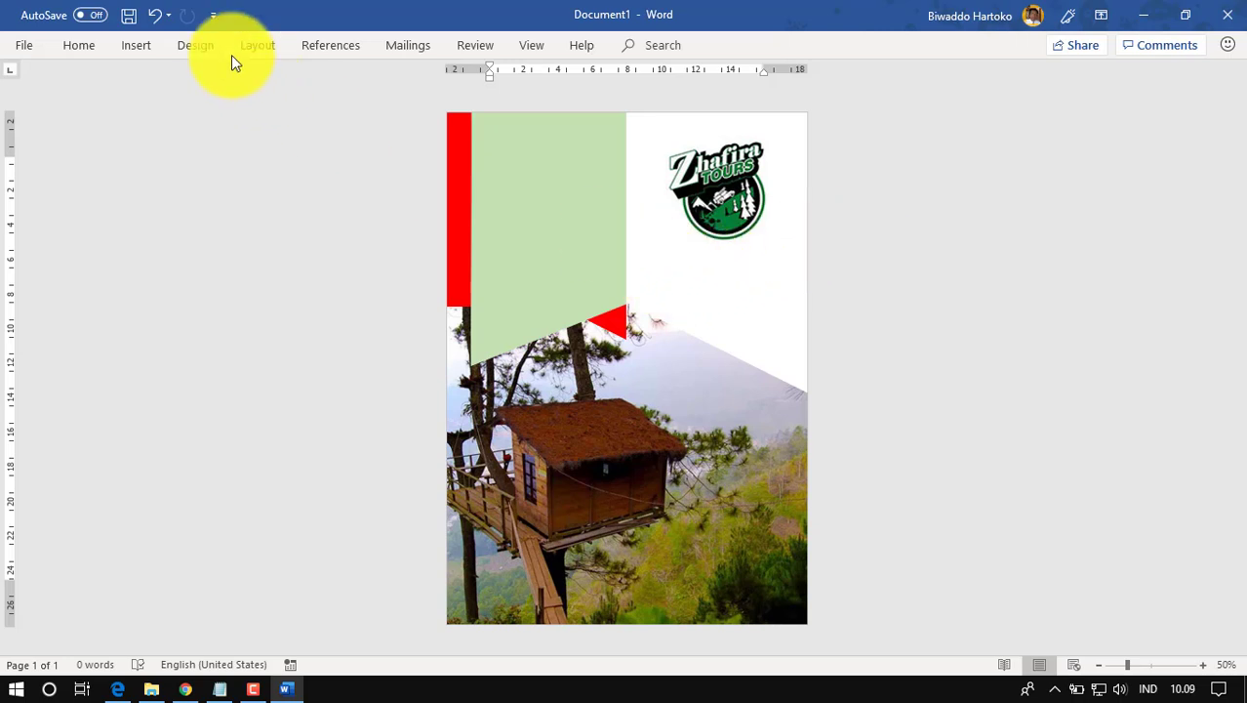
# Insert the envelope email icon from the Communication icons category.
pyautogui.click(142, 49)
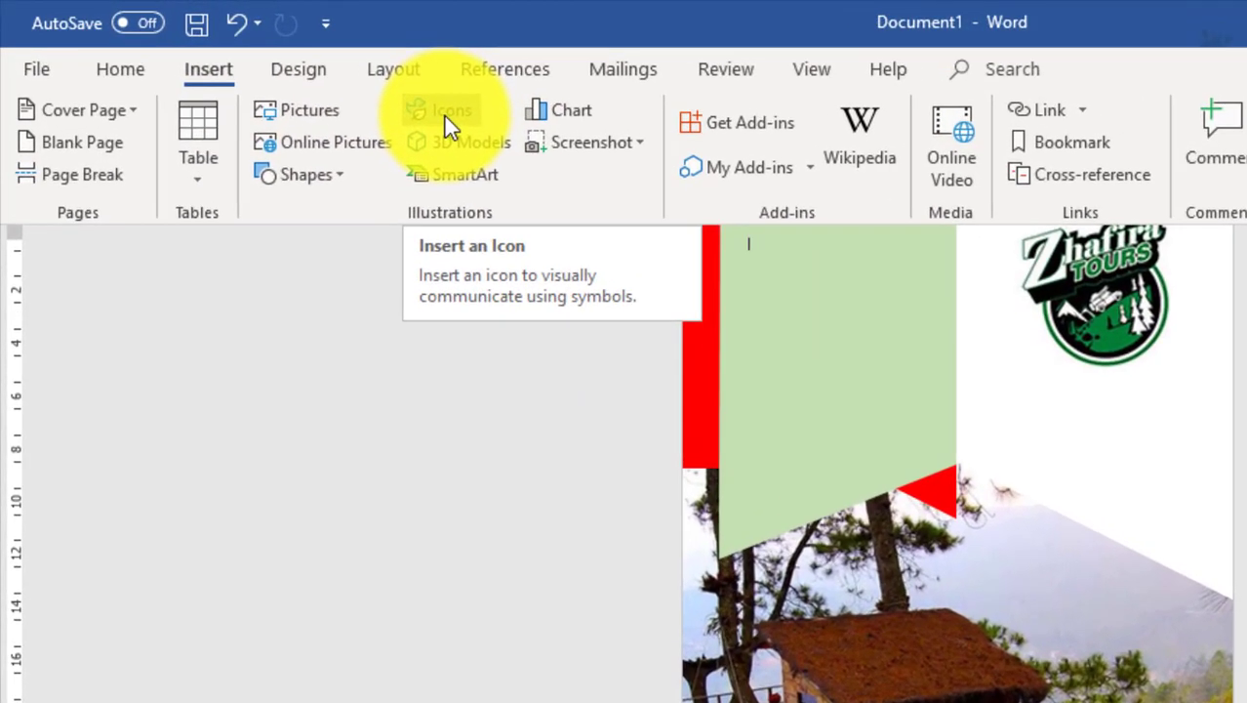
pyautogui.click(445, 116)
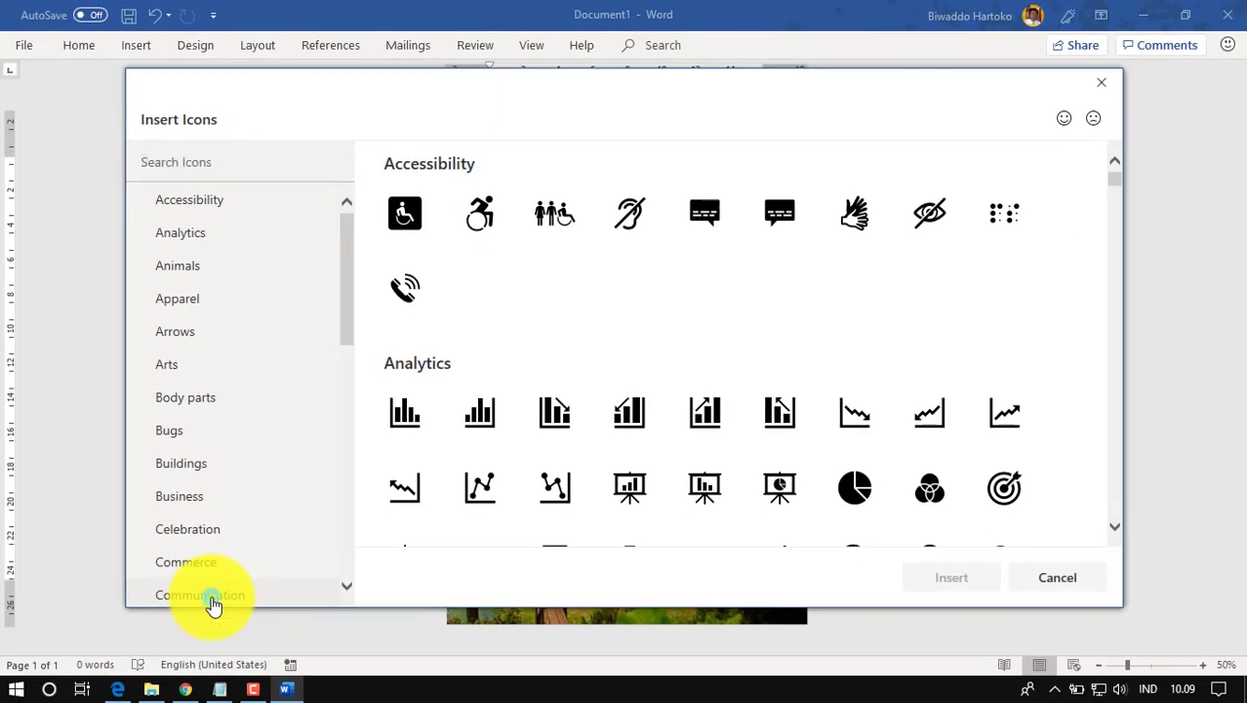
pyautogui.click(214, 597)
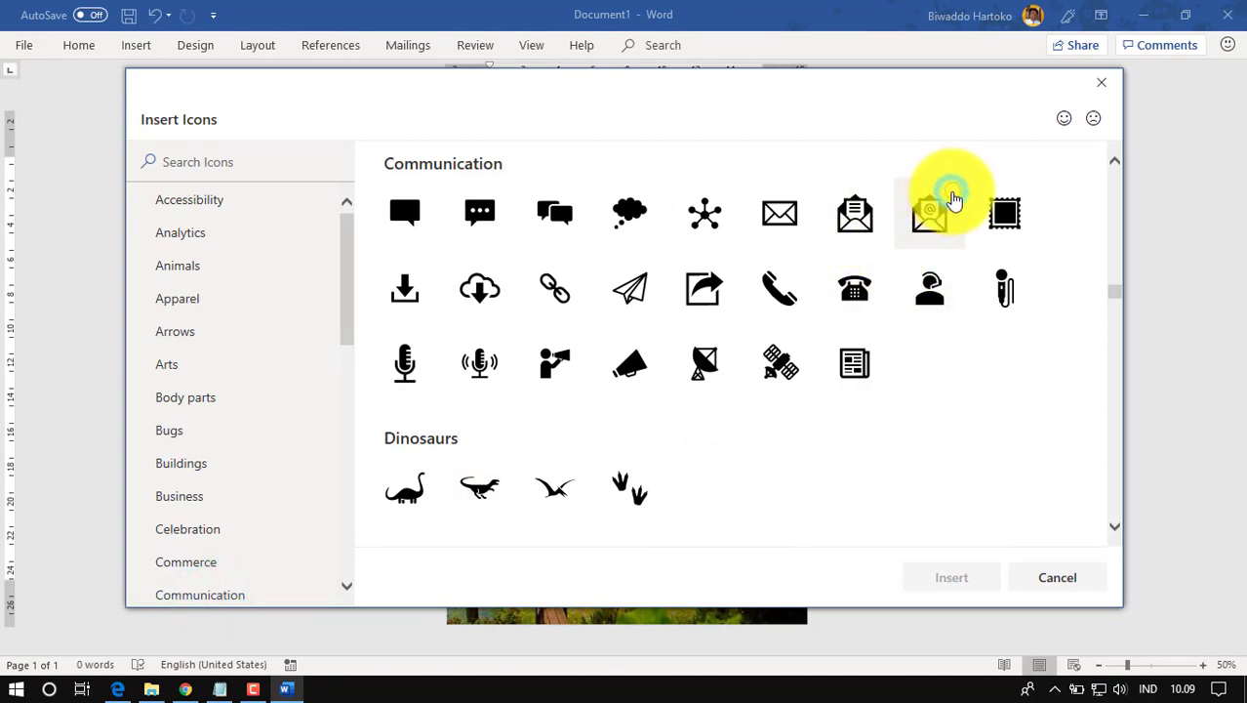
pyautogui.click(951, 200)
pyautogui.click(976, 580)
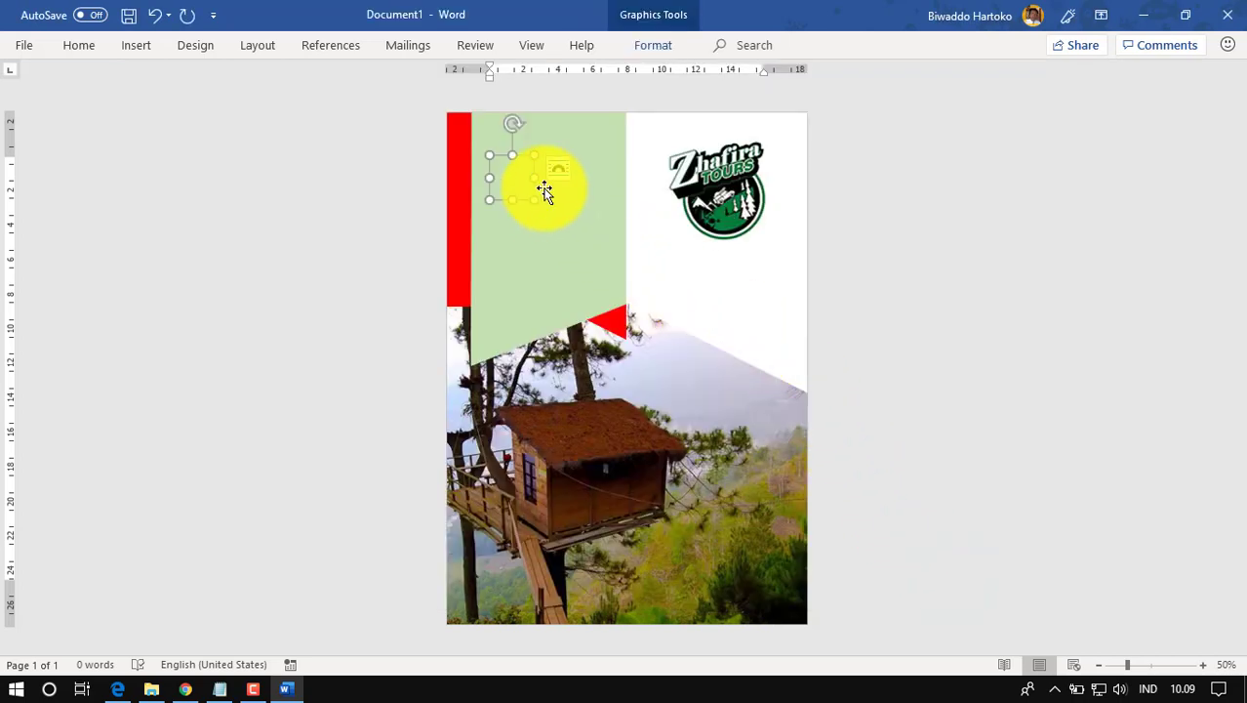
# Set the email icon to Behind Text and move it below the logo.
pyautogui.moveTo(521, 203); pyautogui.dragTo(667, 254)
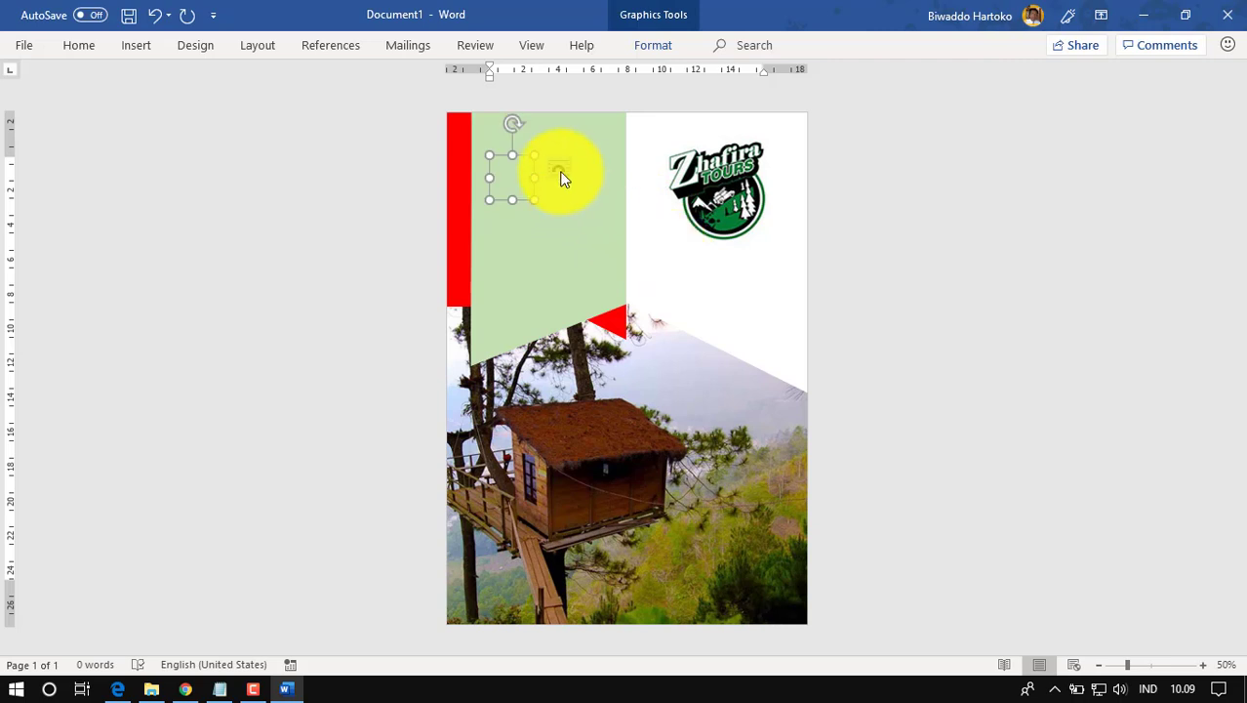
pyautogui.click(559, 172)
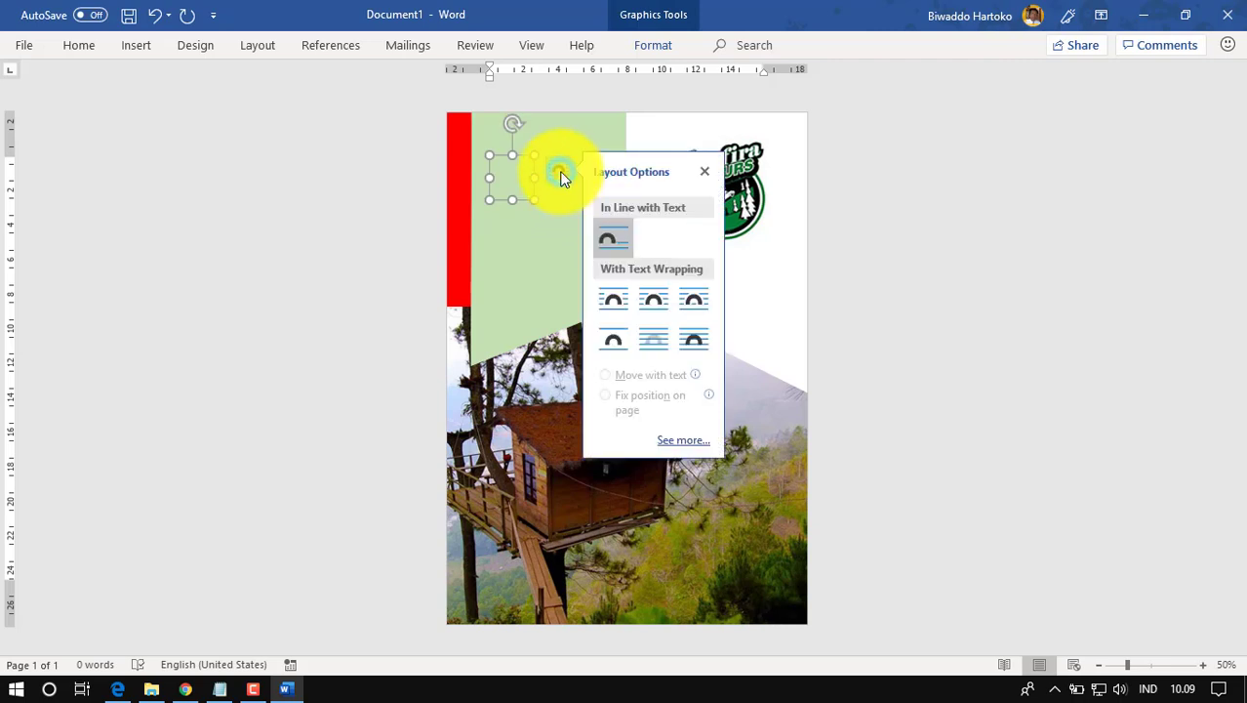
pyautogui.click(653, 348)
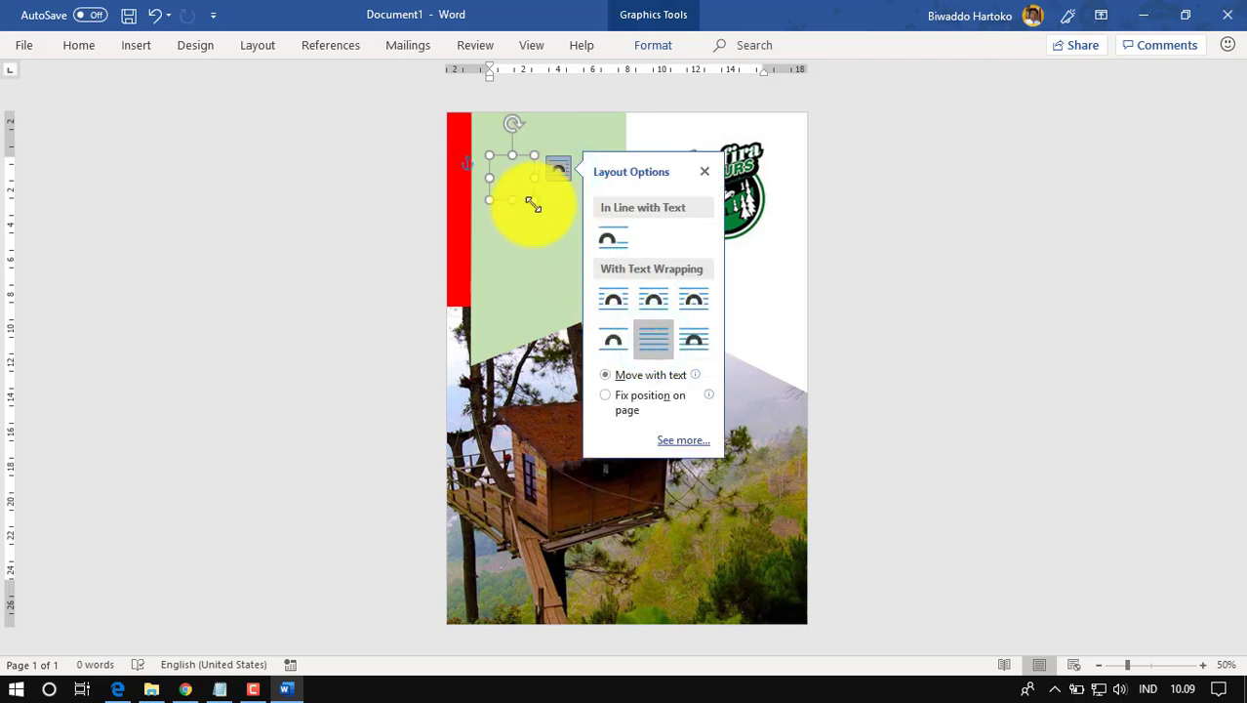
pyautogui.moveTo(525, 199)
pyautogui.mouseDown()
pyautogui.moveTo(683, 267)
pyautogui.moveTo(664, 281)
pyautogui.mouseUp()
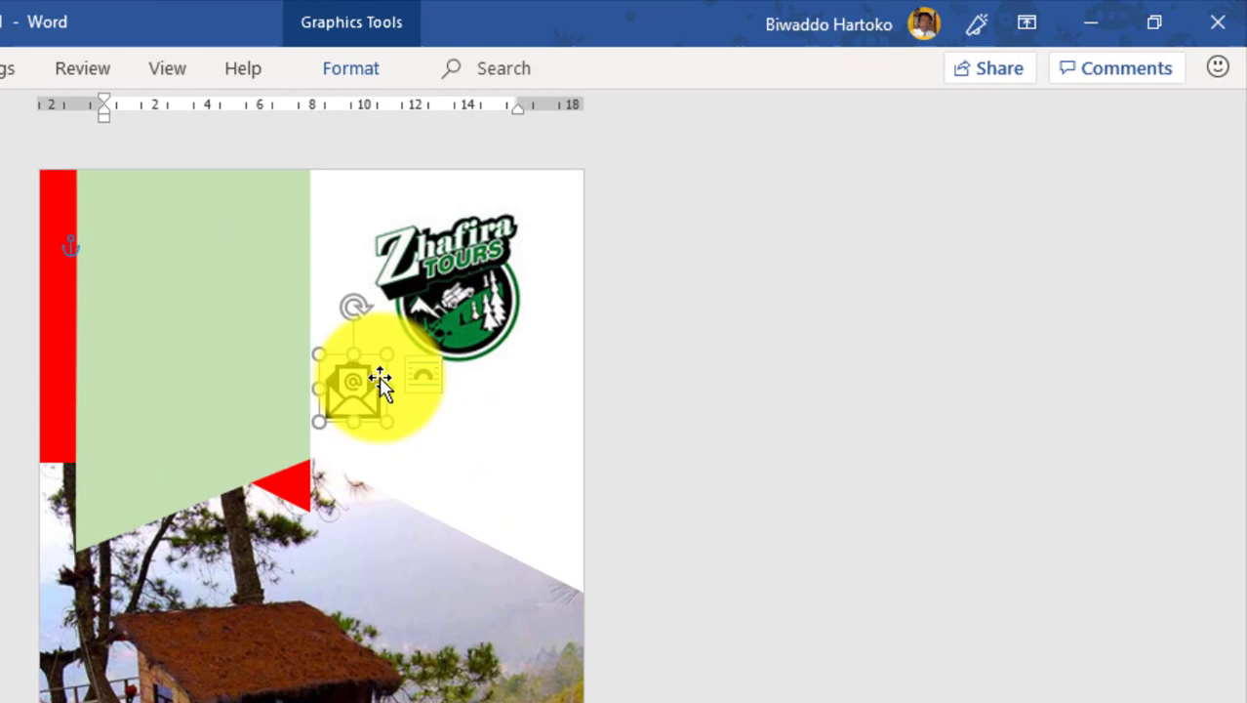
# Shrink the email icon and fine-tune its position under the logo.
pyautogui.moveTo(513, 303); pyautogui.dragTo(488, 322)
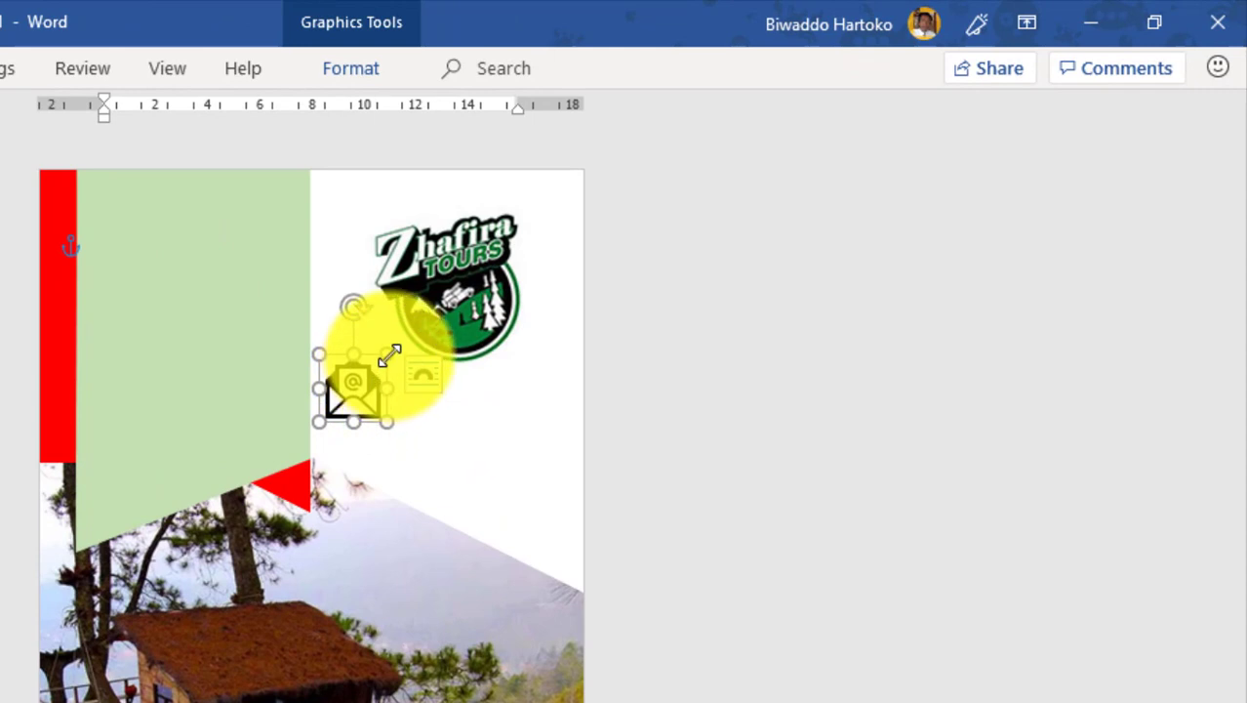
pyautogui.moveTo(356, 377); pyautogui.dragTo(343, 394)
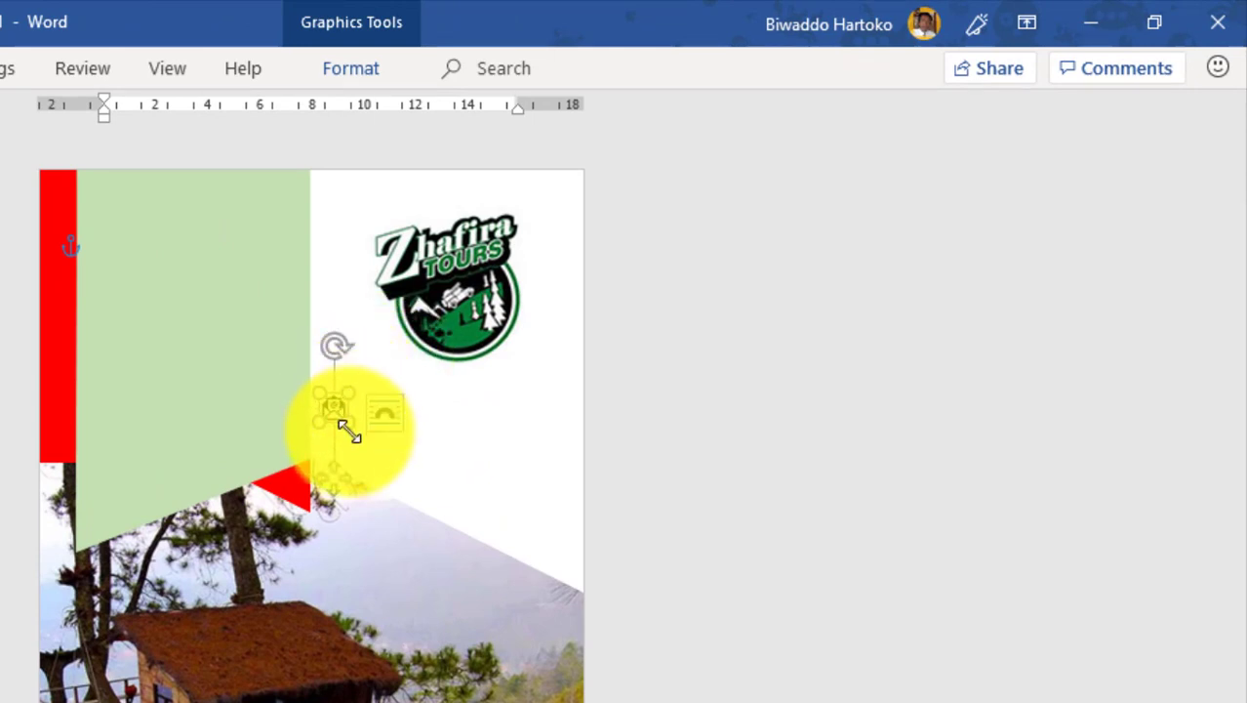
pyautogui.click(353, 392)
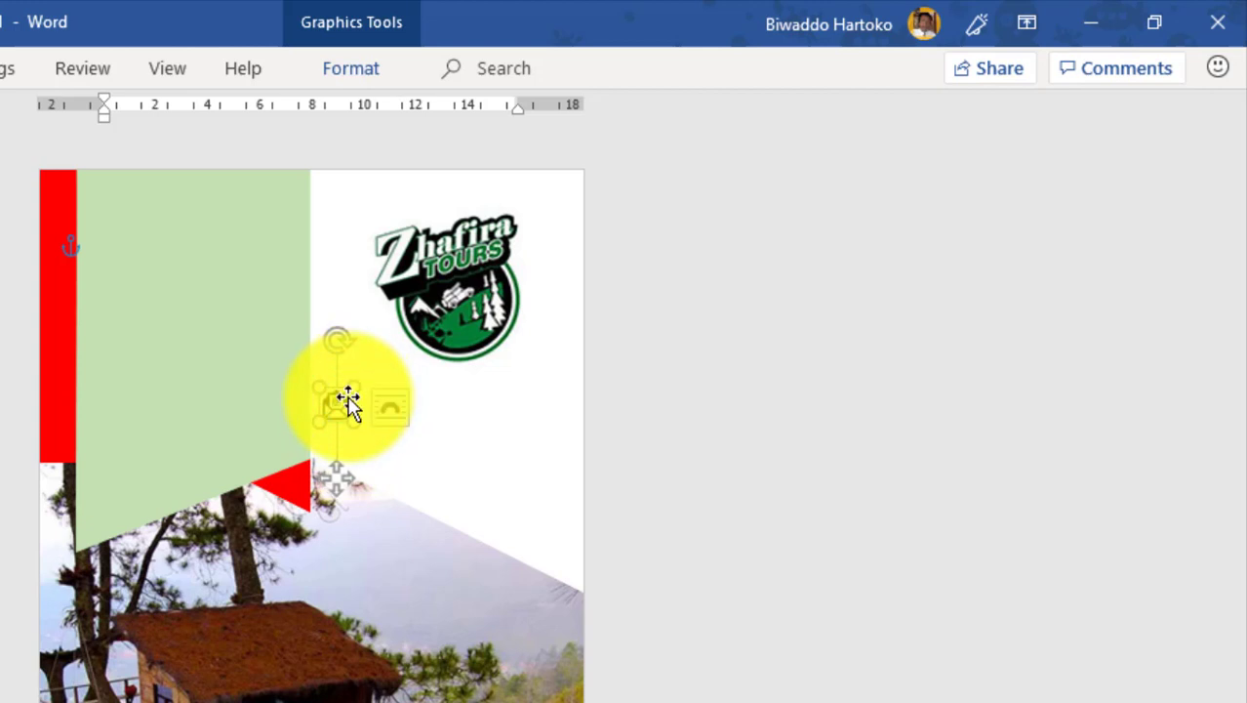
pyautogui.moveTo(340, 398); pyautogui.dragTo(358, 380)
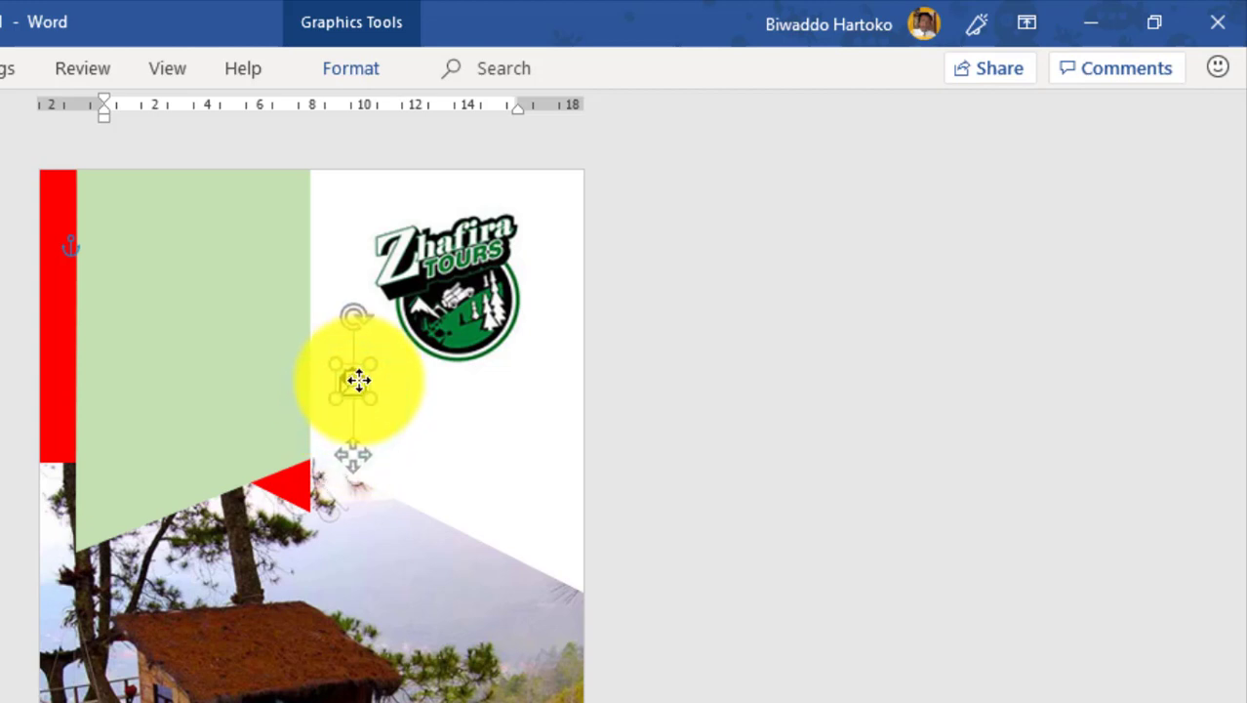
pyautogui.moveTo(359, 379); pyautogui.dragTo(353, 376)
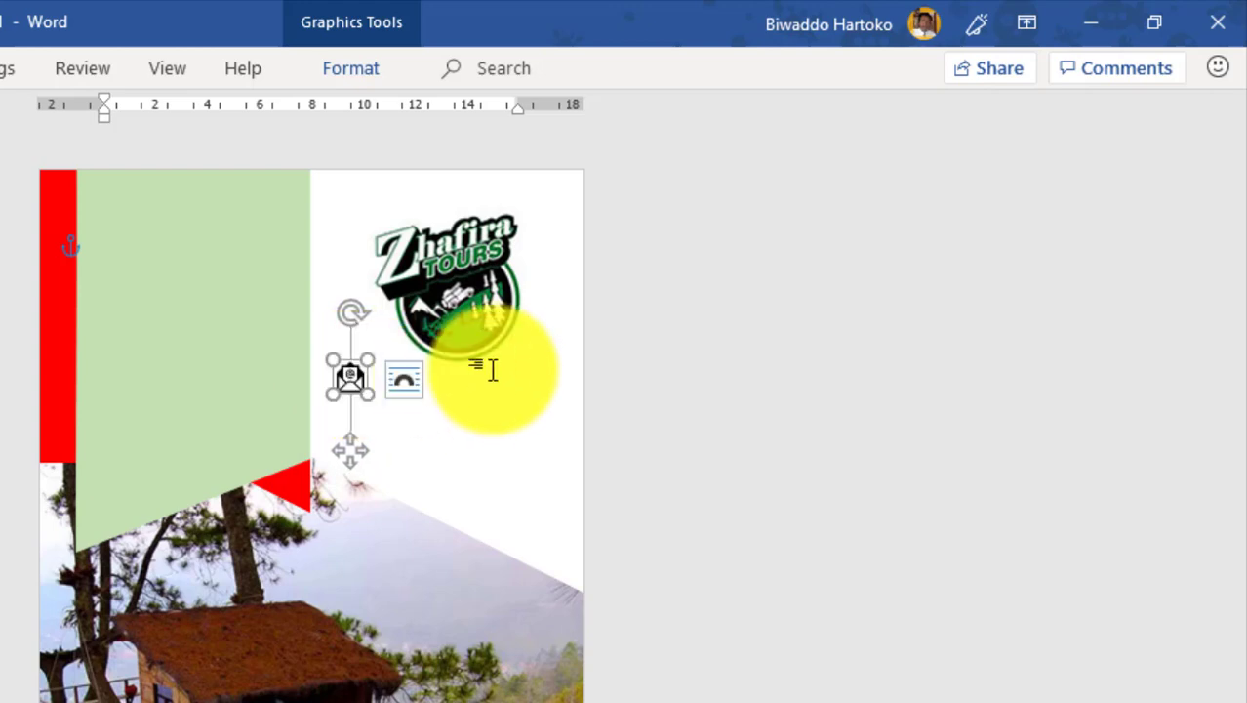
pyautogui.click(496, 400)
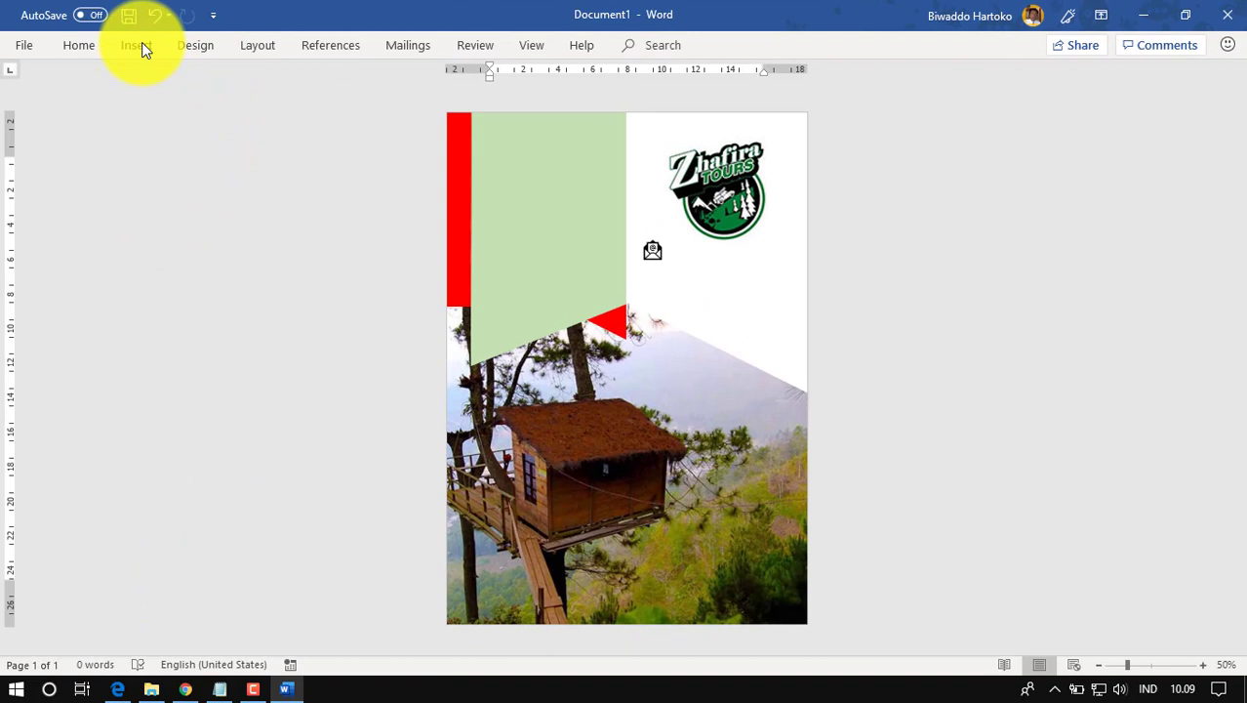
# Draw a thin empty text box to the right of the envelope icon.
pyautogui.click(141, 45)
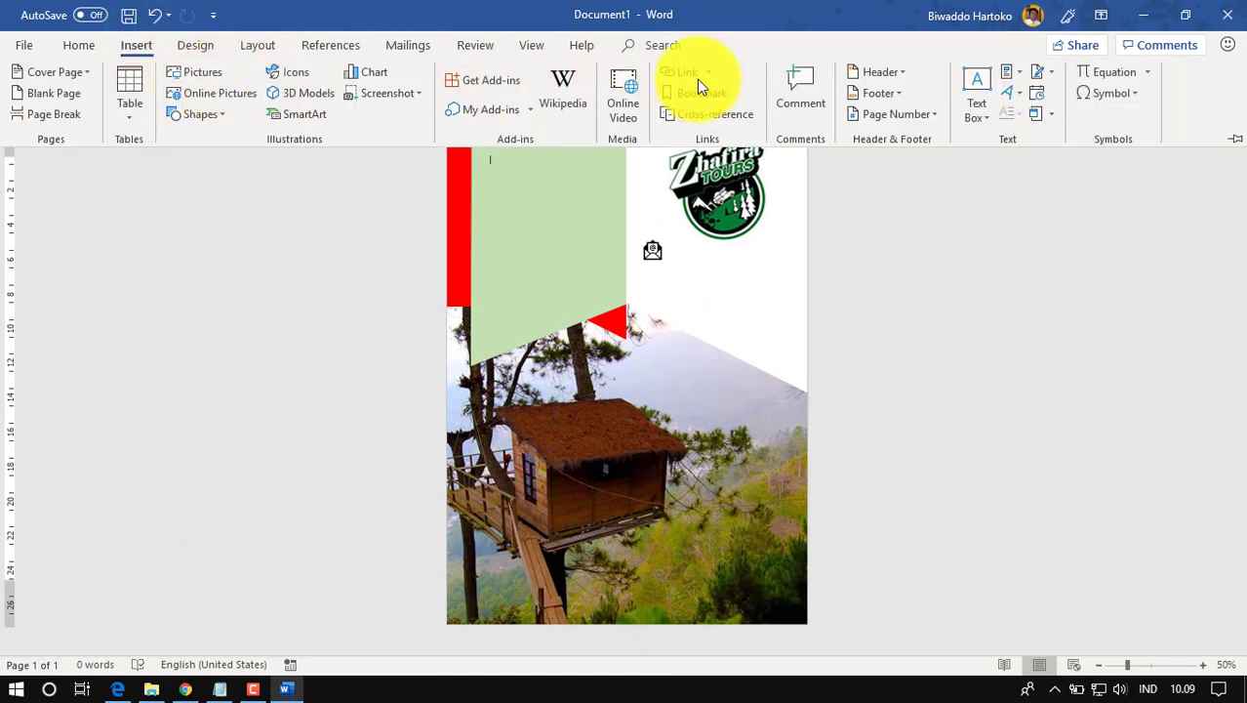
pyautogui.click(986, 119)
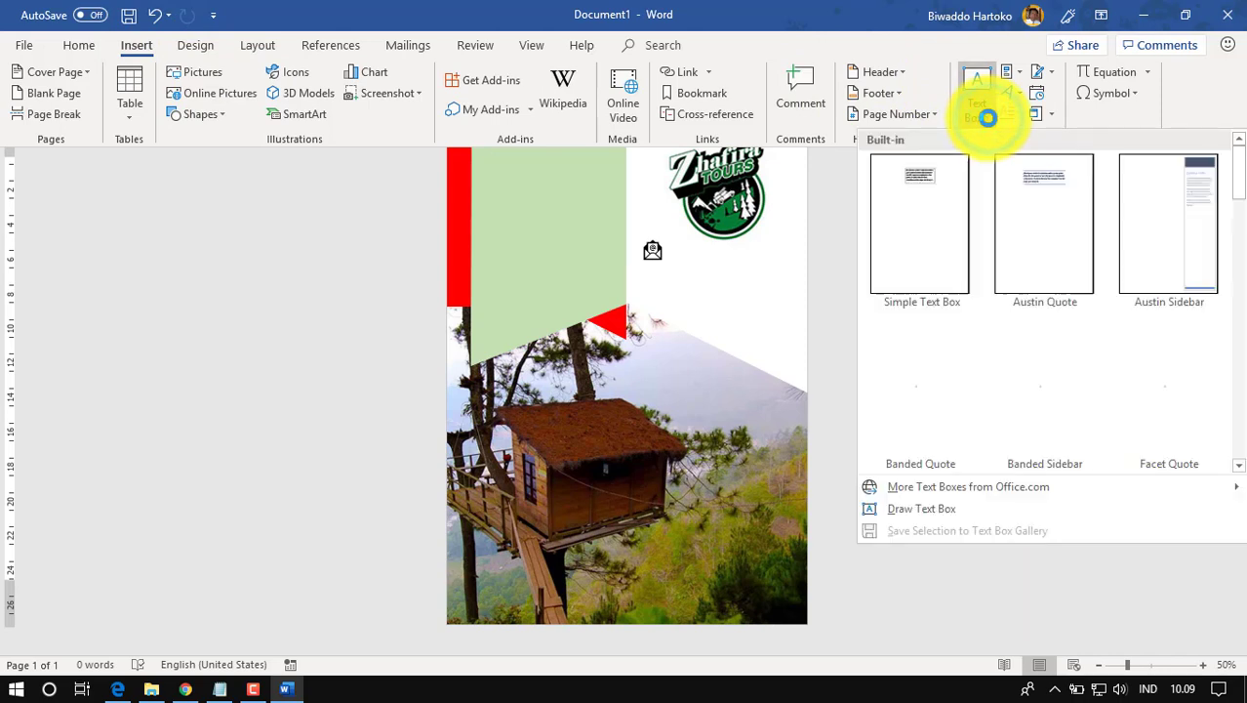
pyautogui.click(918, 508)
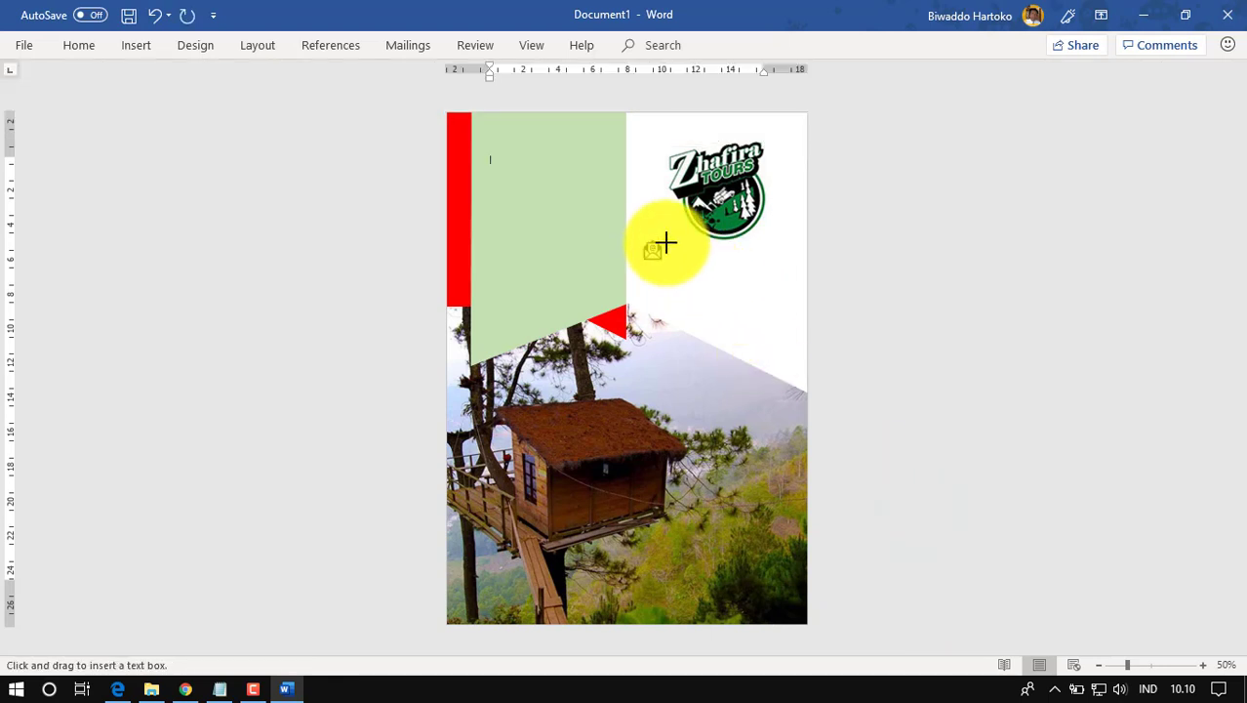
pyautogui.moveTo(668, 243); pyautogui.dragTo(779, 257)
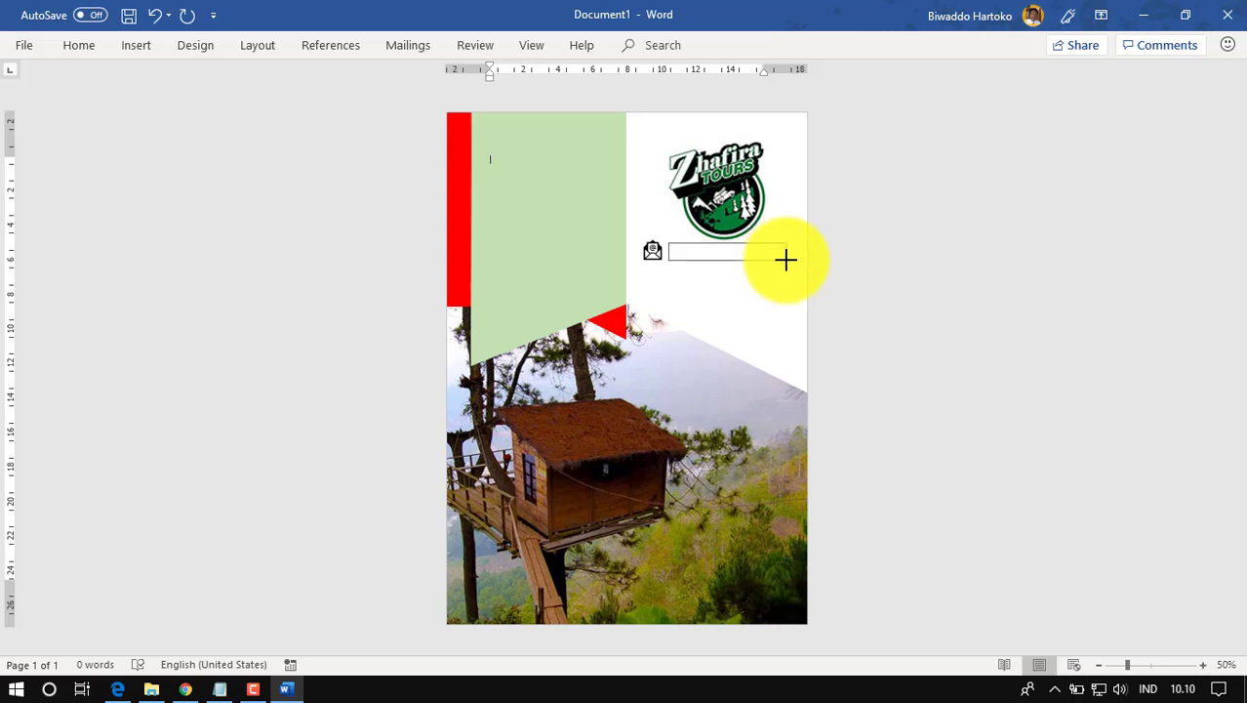
pyautogui.moveTo(786, 259); pyautogui.dragTo(786, 259)
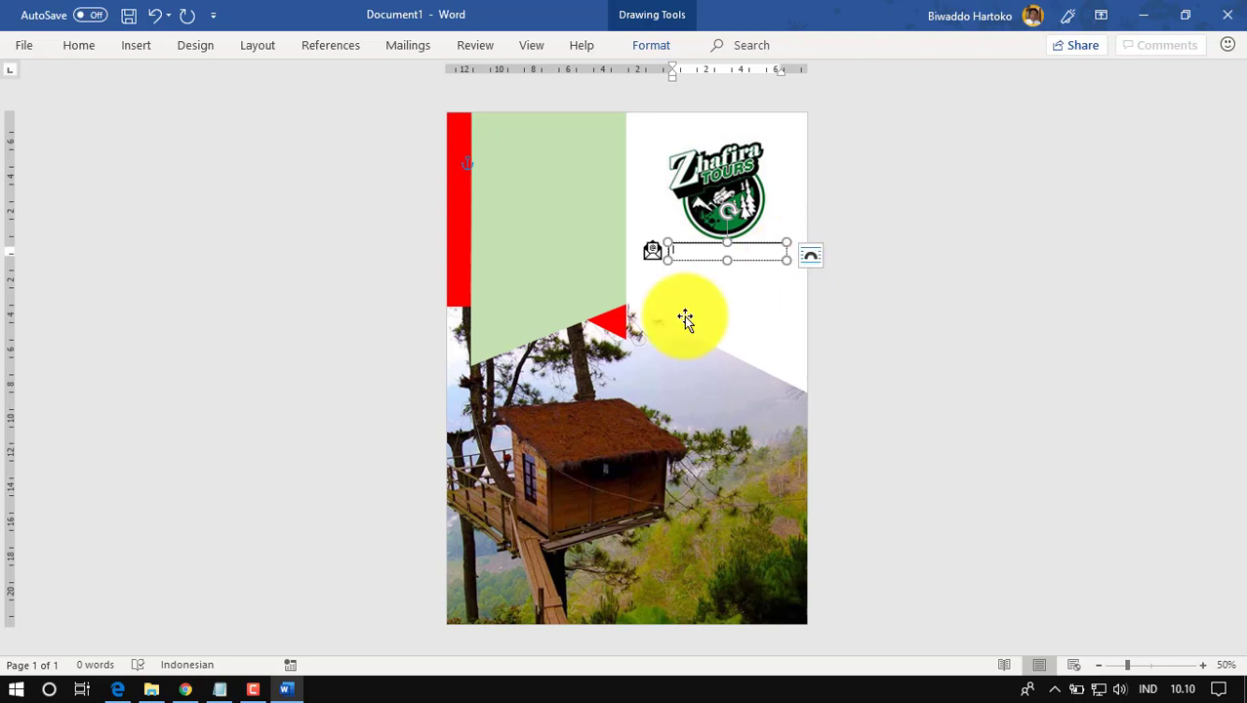
pyautogui.click(220, 689)
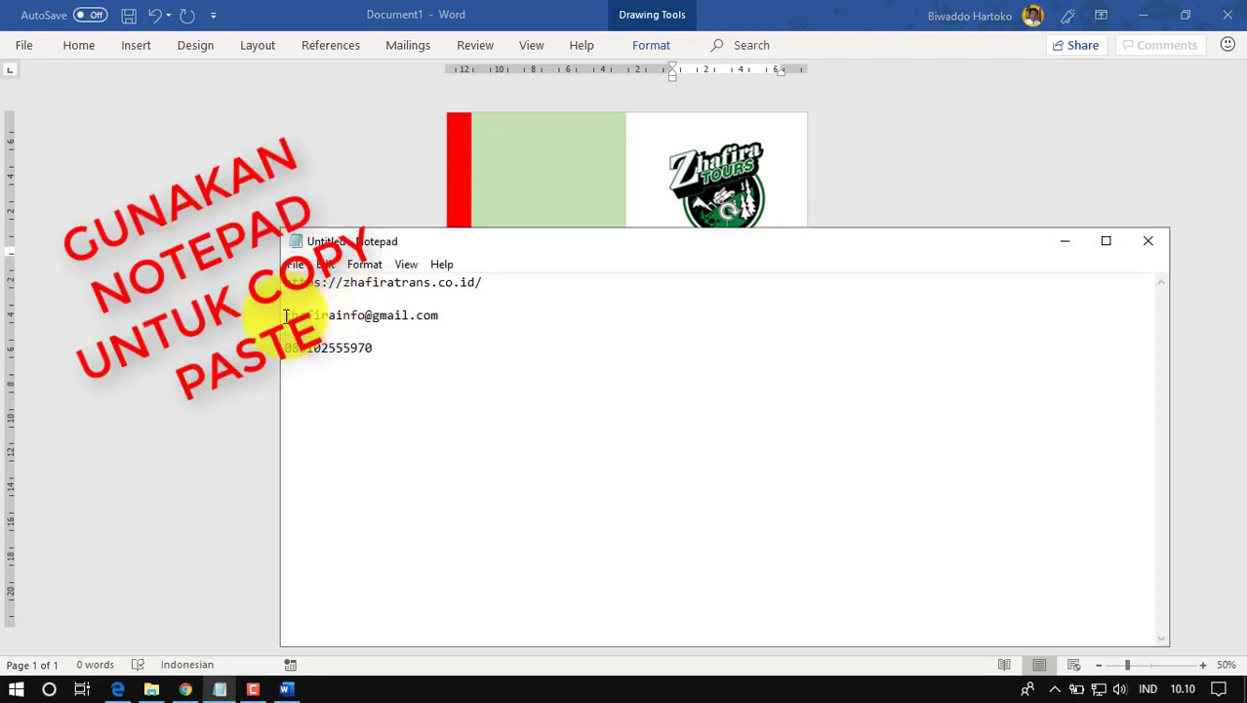
# Copy the company e-mail address from Notepad into the text box beside the envelope icon.
pyautogui.moveTo(286, 316); pyautogui.dragTo(443, 312)
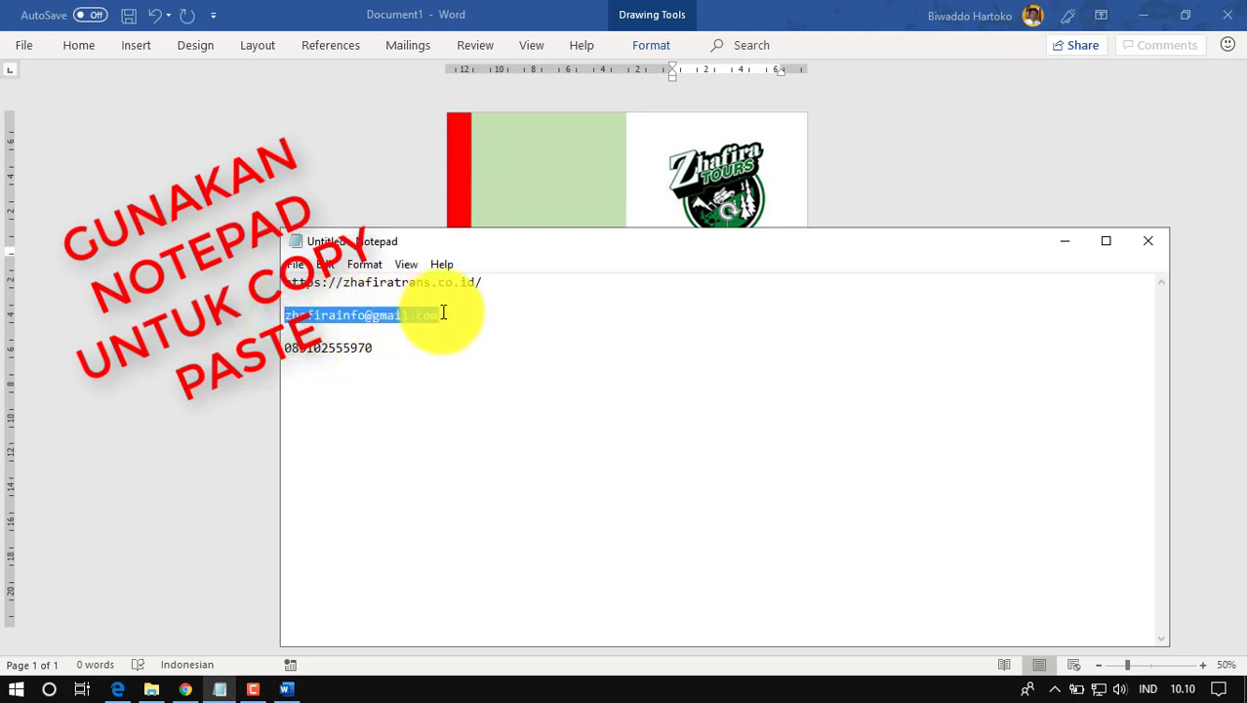
pyautogui.click(1065, 241)
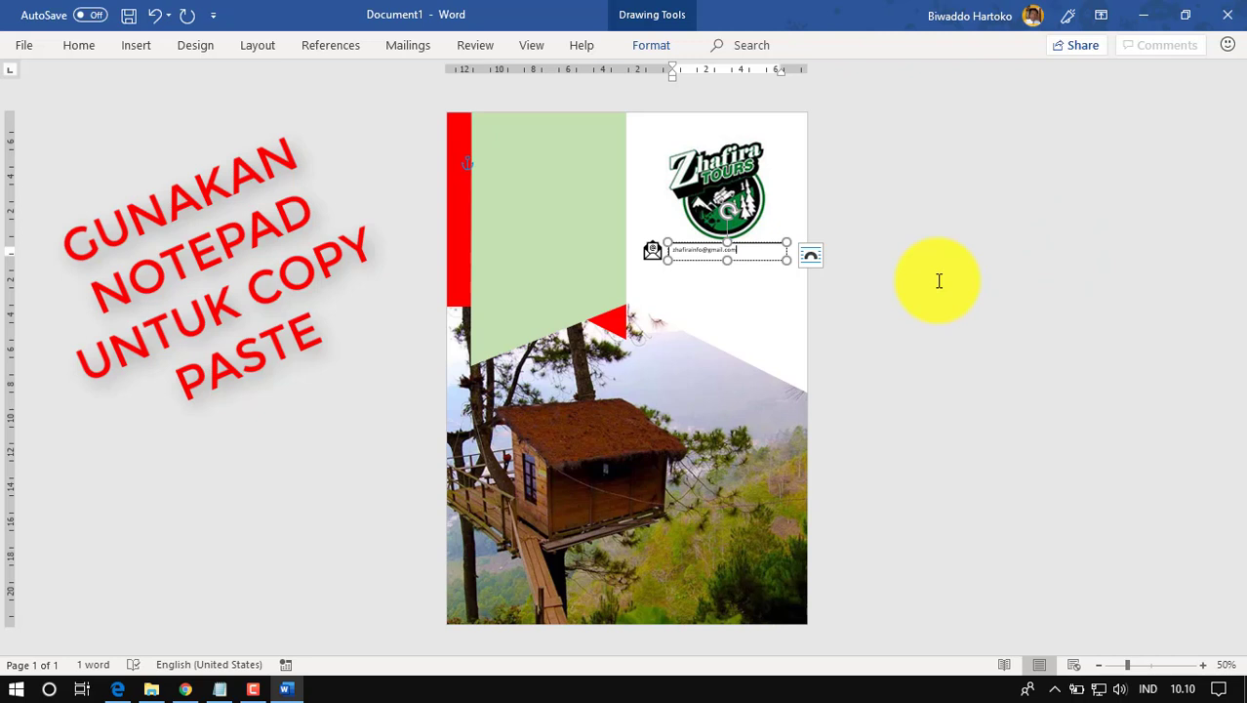
pyautogui.hotkey('ctrl', 'a')
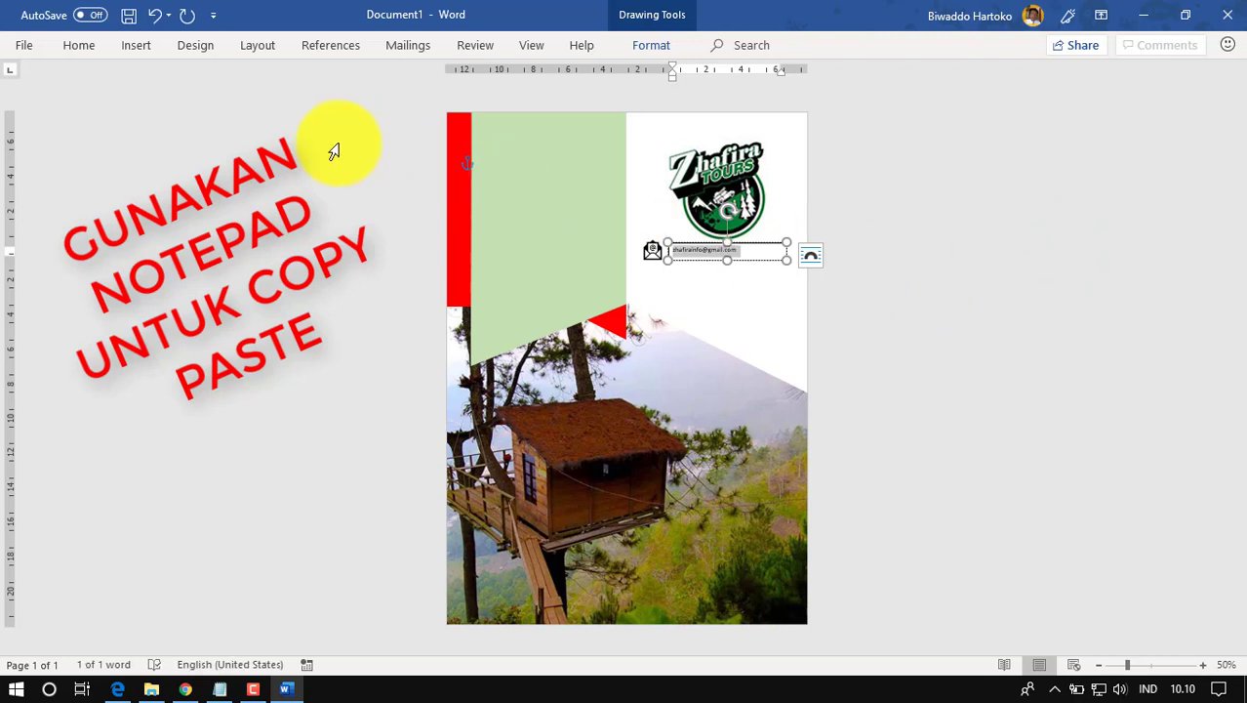
pyautogui.click(81, 46)
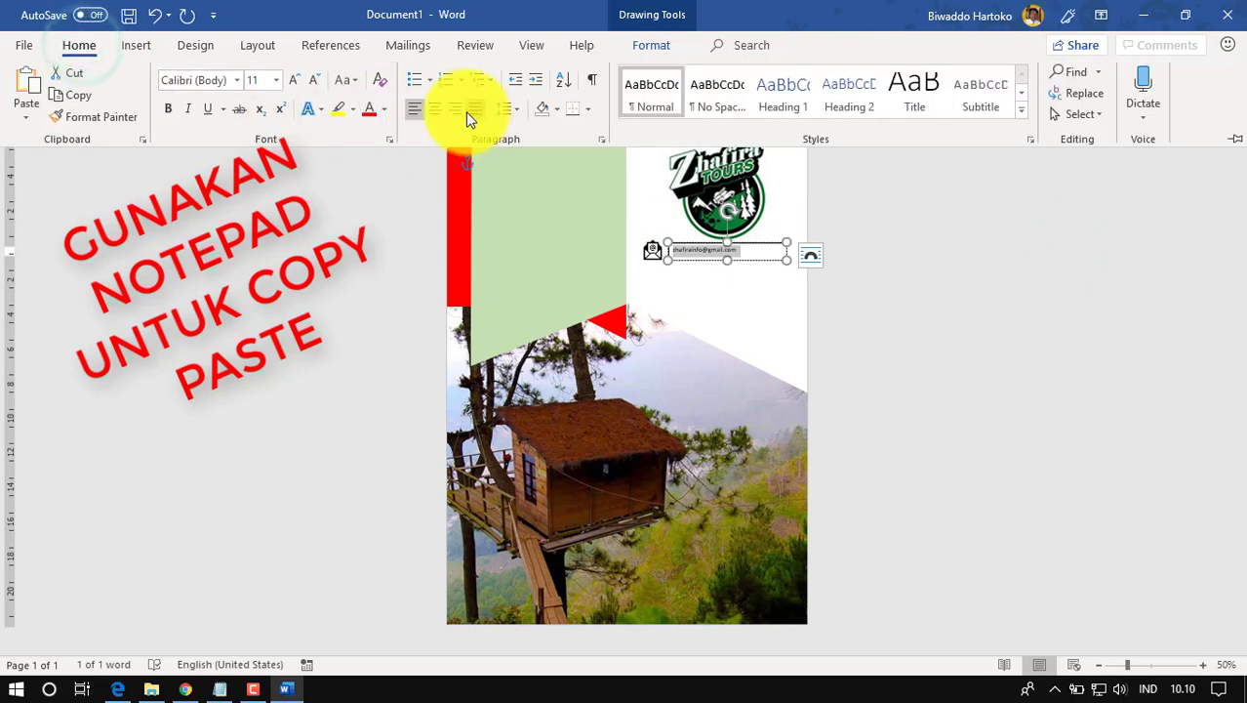
pyautogui.click(277, 80)
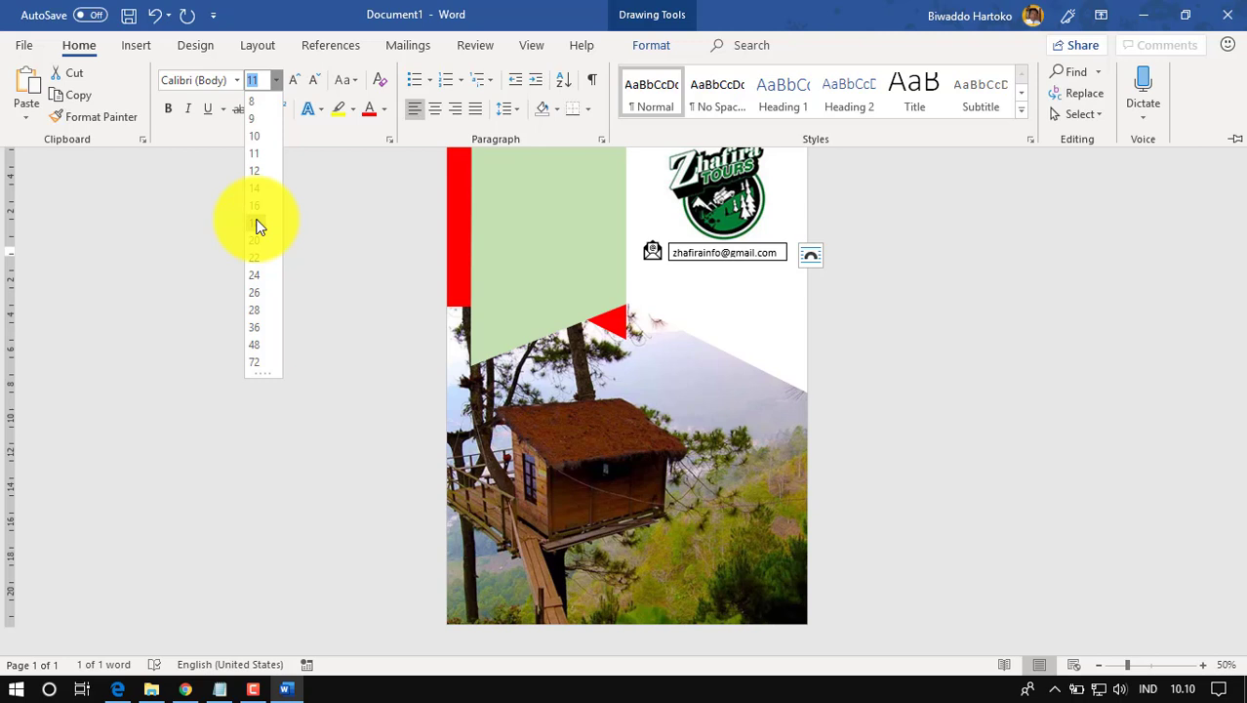
# Set the e-mail text to size 18 and remove the text box's fill and outline.
pyautogui.click(259, 223)
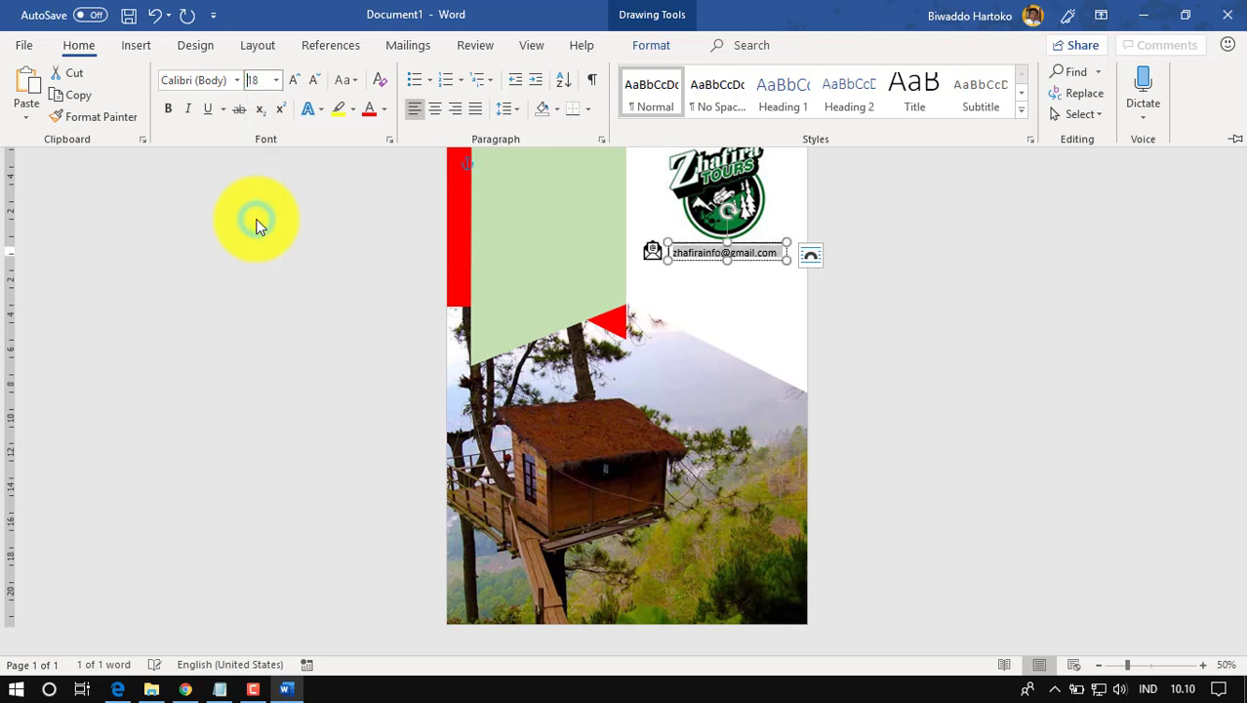
pyautogui.click(651, 45)
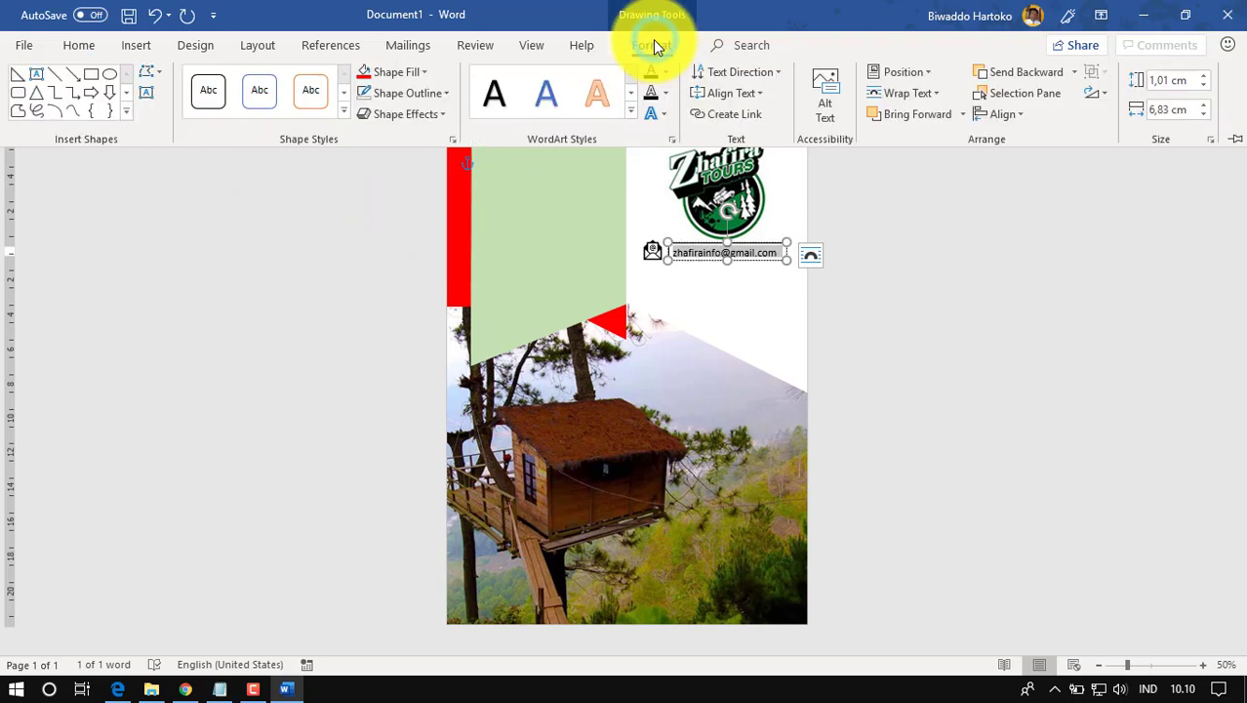
pyautogui.click(431, 73)
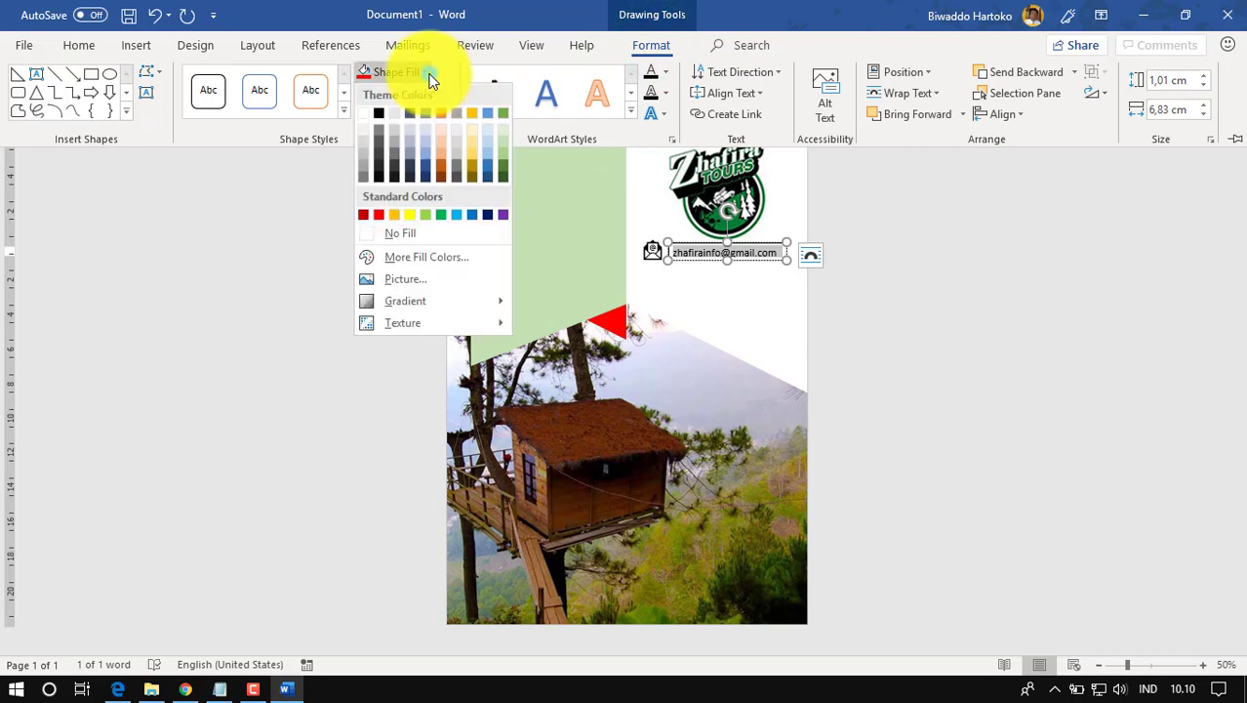
pyautogui.click(419, 236)
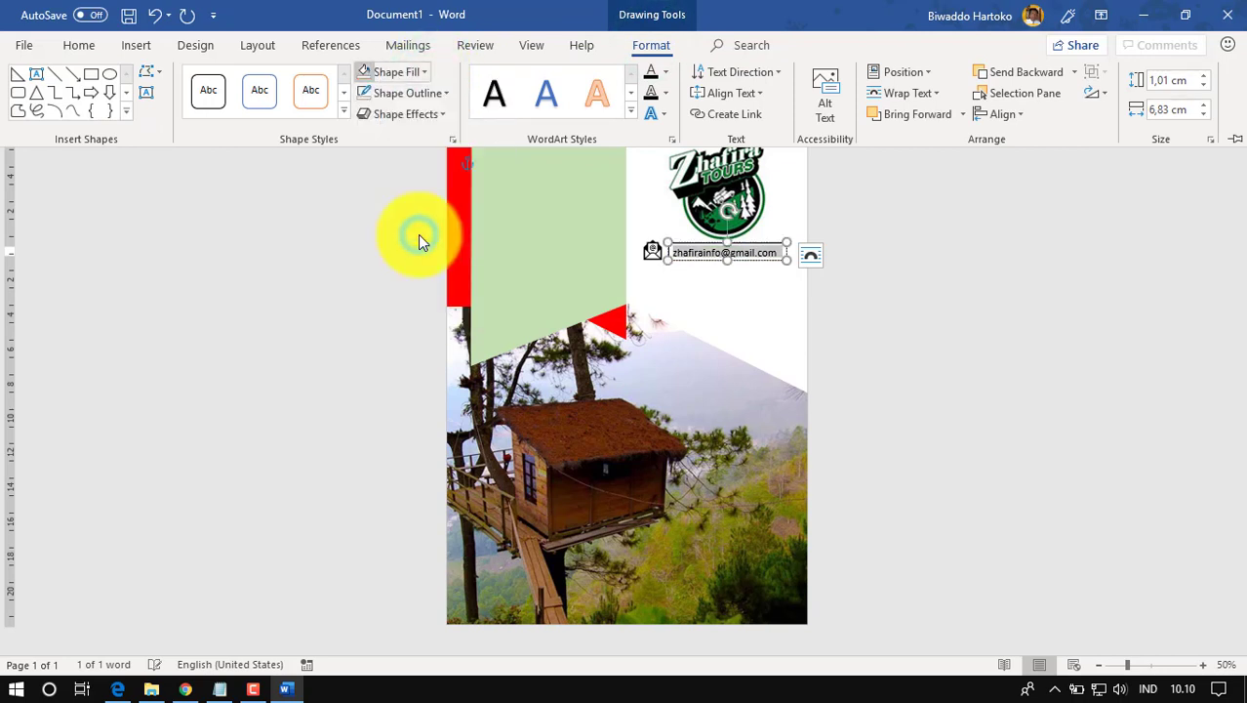
pyautogui.click(444, 93)
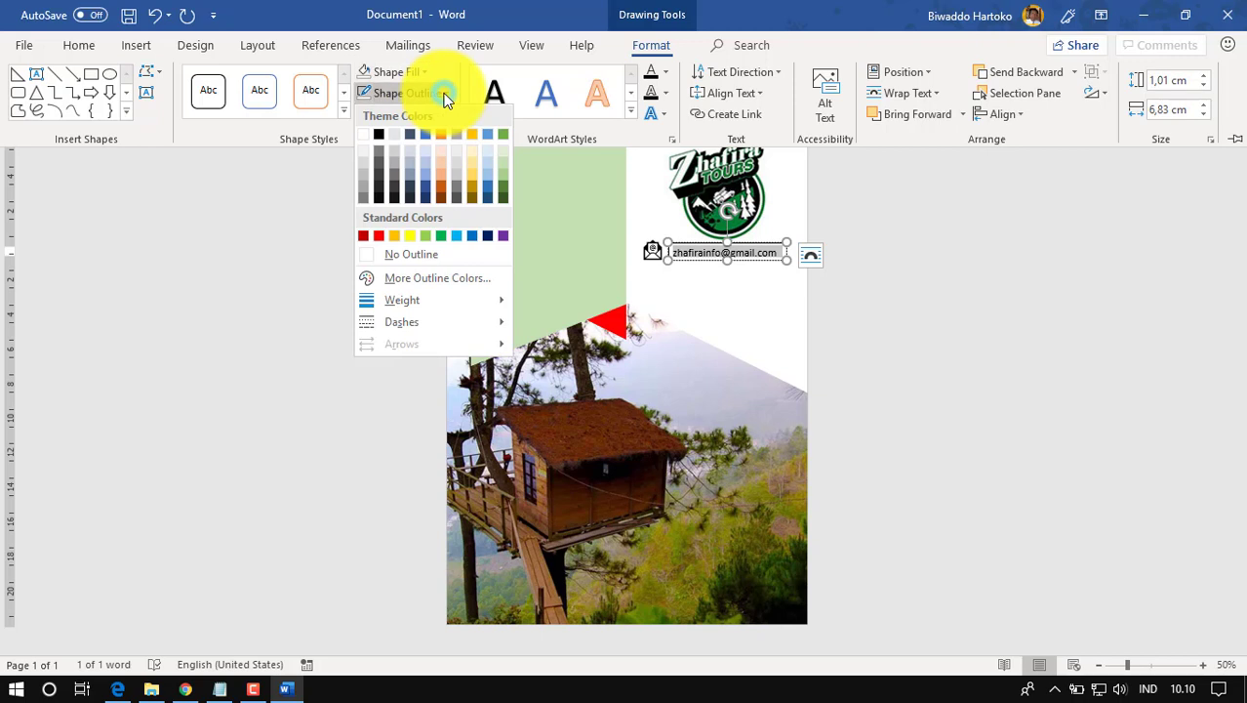
pyautogui.click(409, 253)
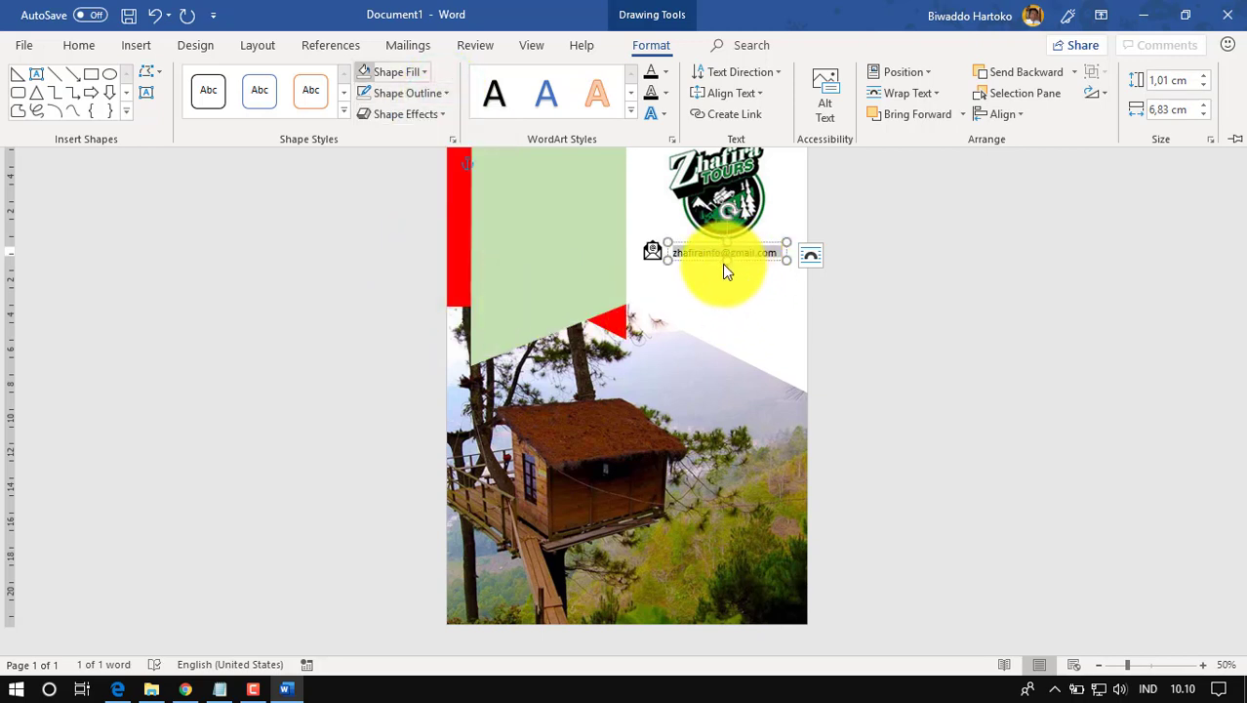
# Drag the e-mail text box's bottom edge down slightly so the address fits.
pyautogui.hotkey('ctrl', 'F1')
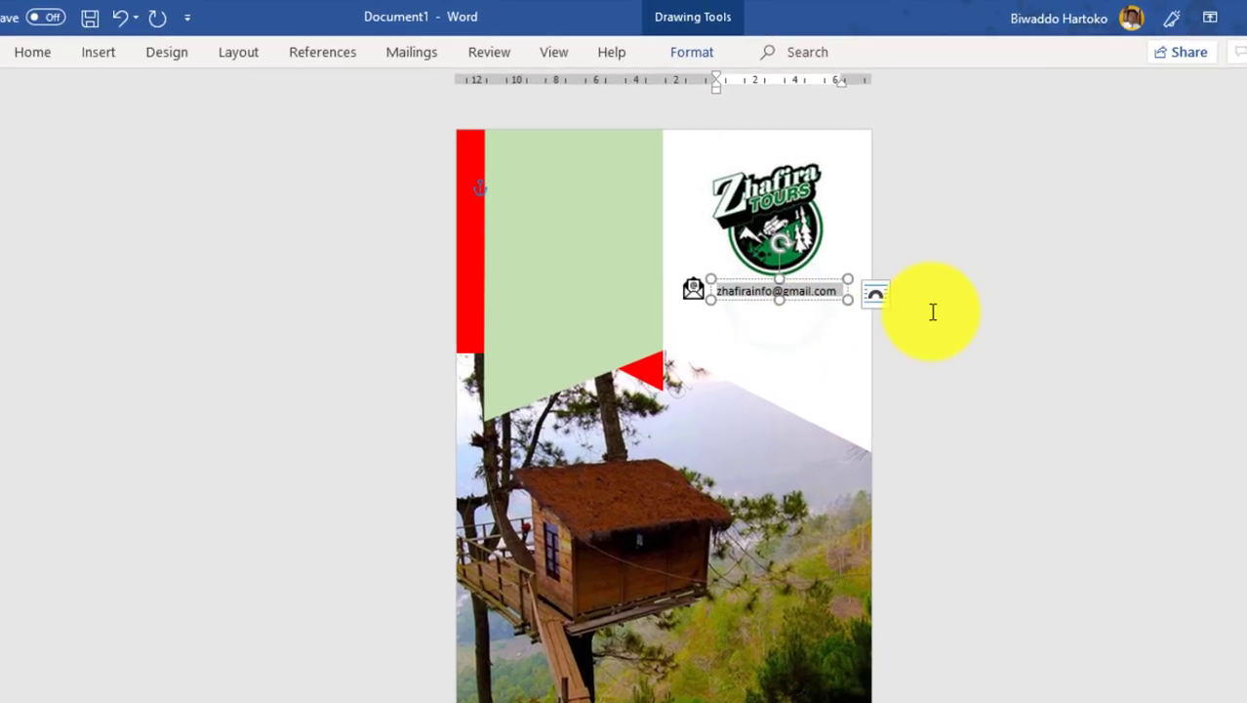
pyautogui.click(986, 305)
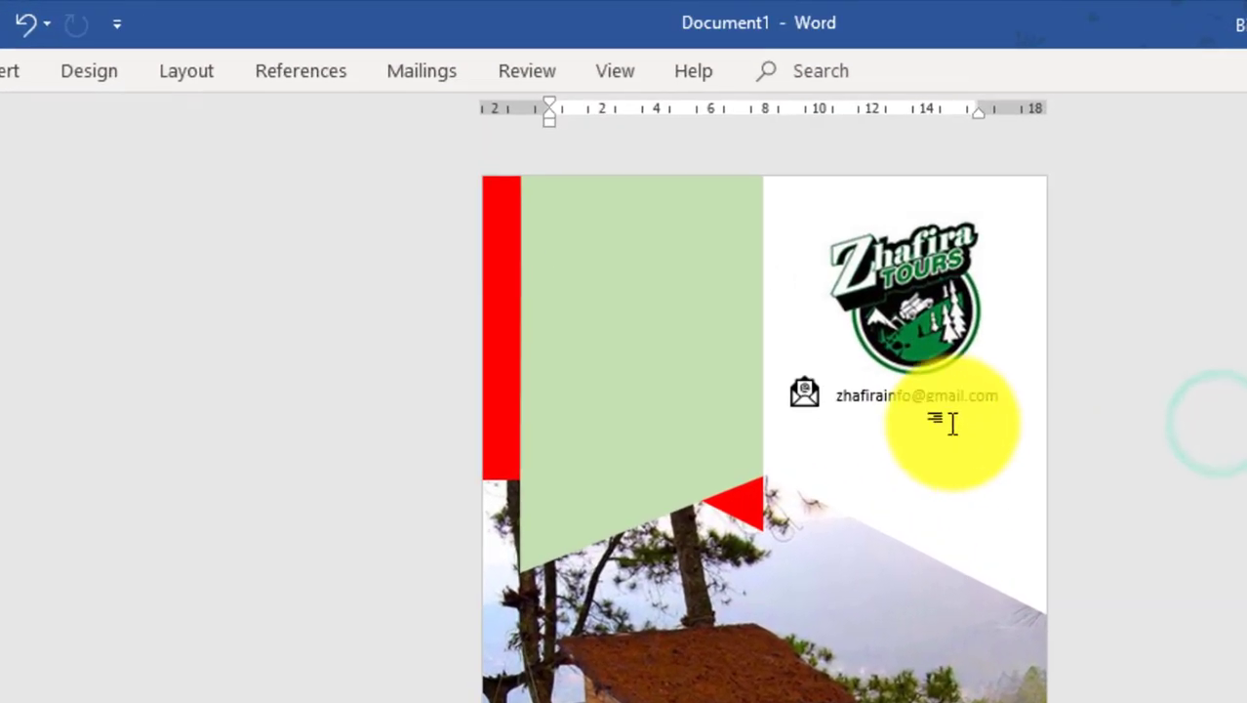
pyautogui.click(788, 293)
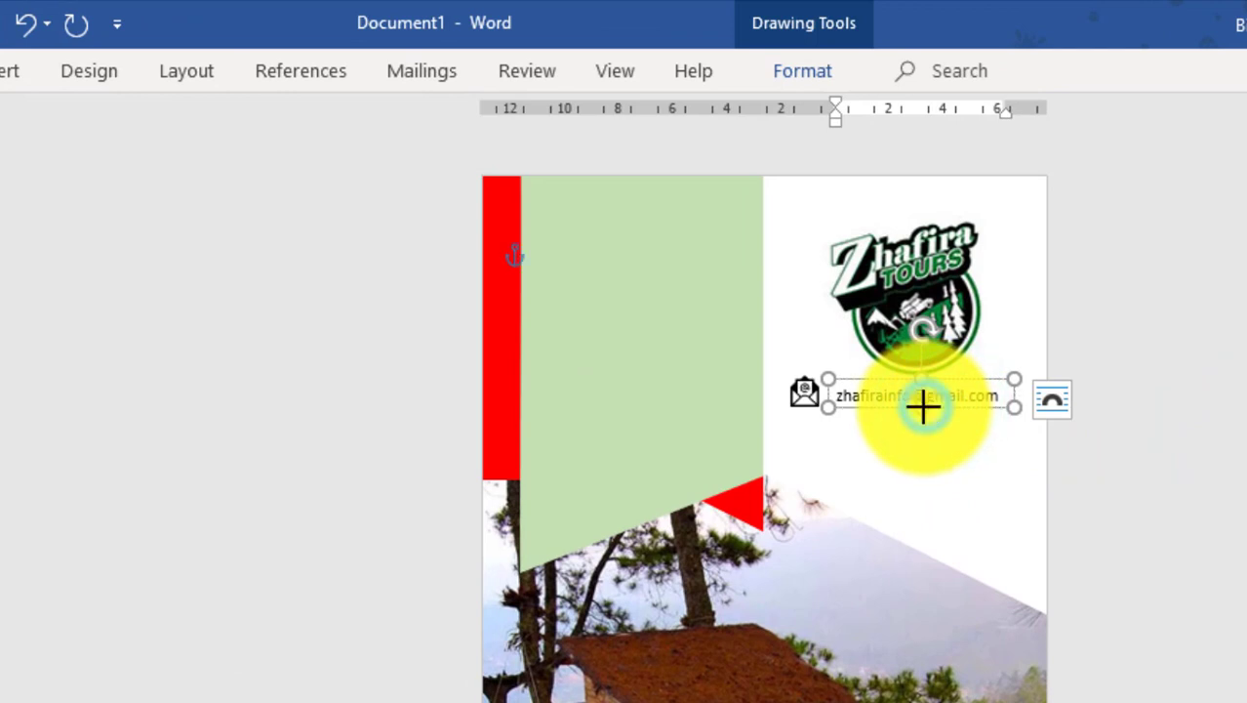
pyautogui.moveTo(921, 406); pyautogui.dragTo(922, 413)
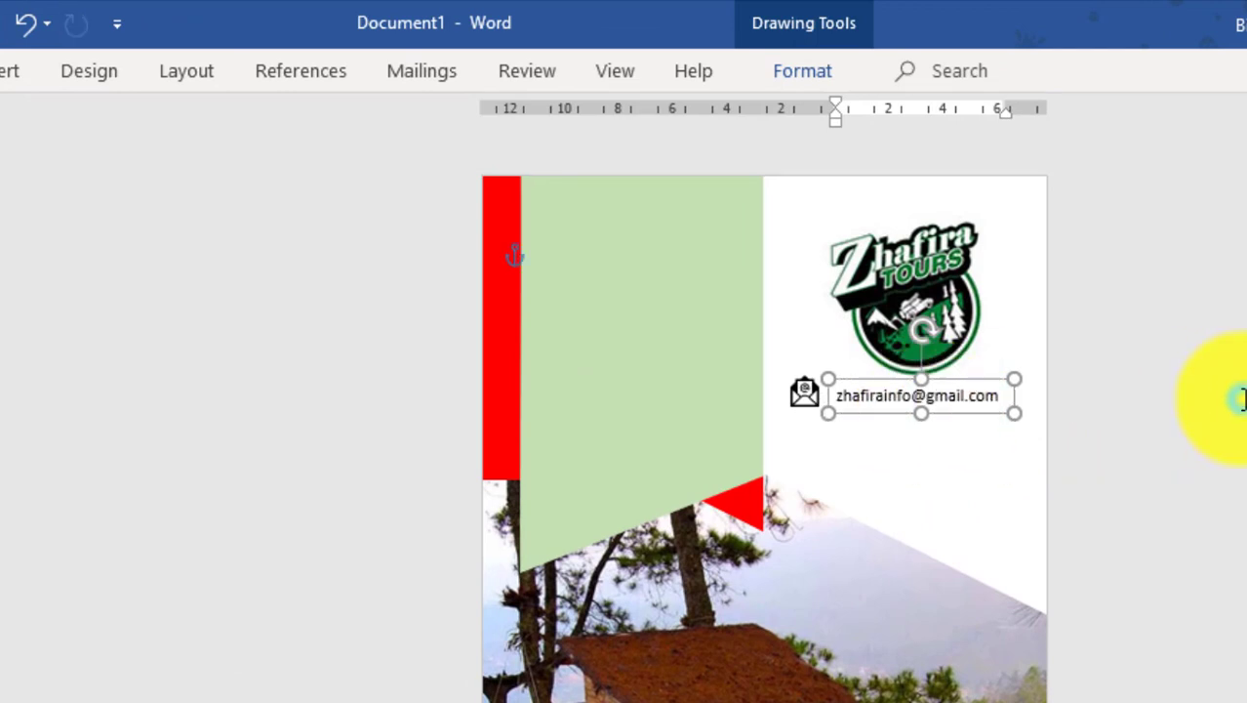
pyautogui.click(1241, 398)
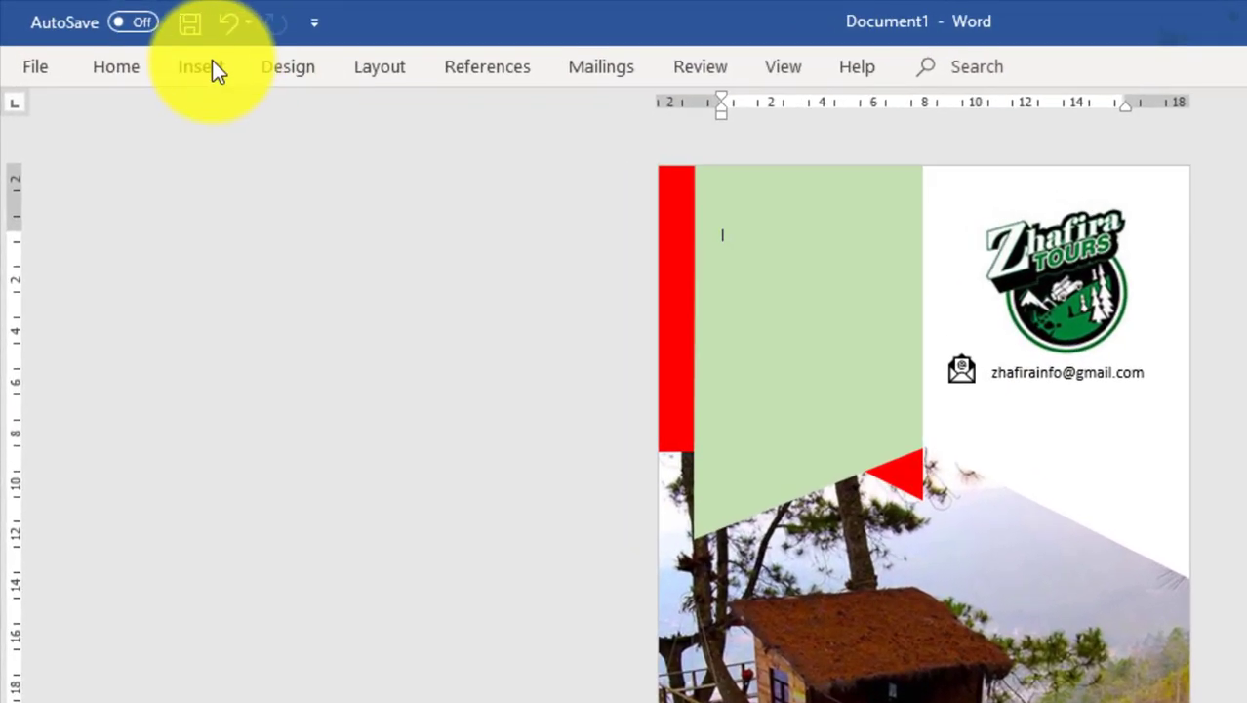
# Insert the telephone icon from the Communication category and set it Behind Text.
pyautogui.click(134, 50)
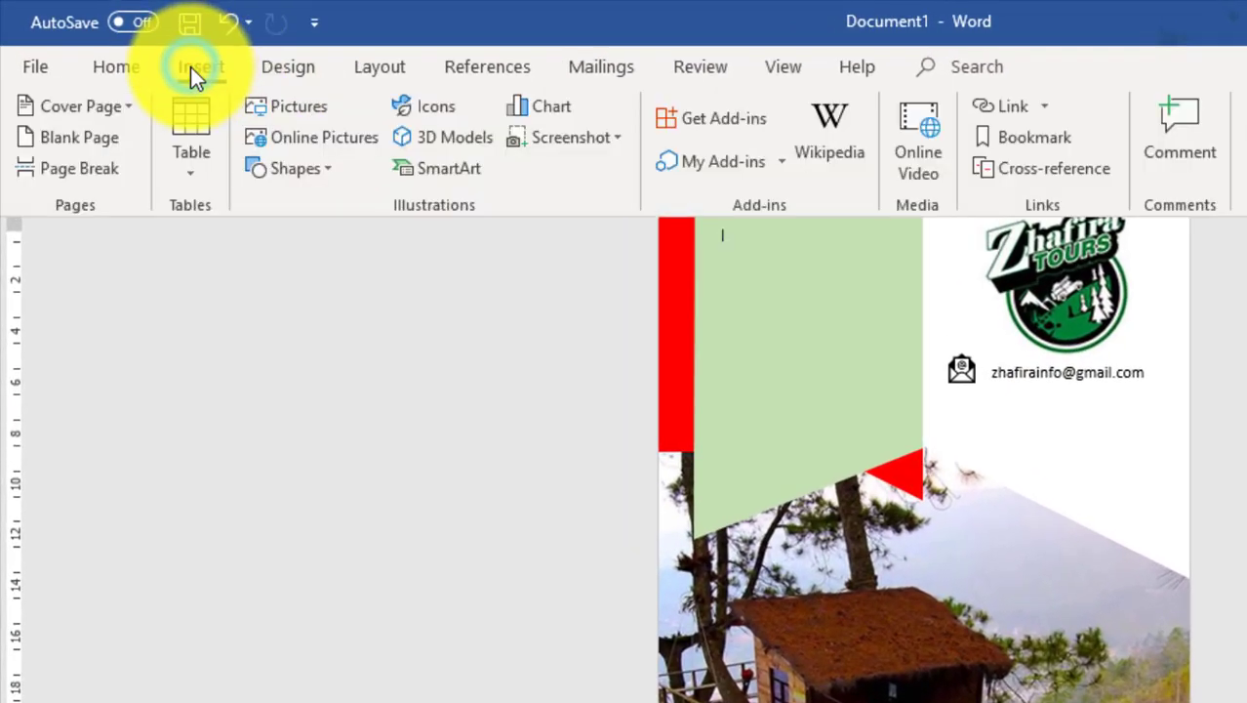
pyautogui.click(444, 112)
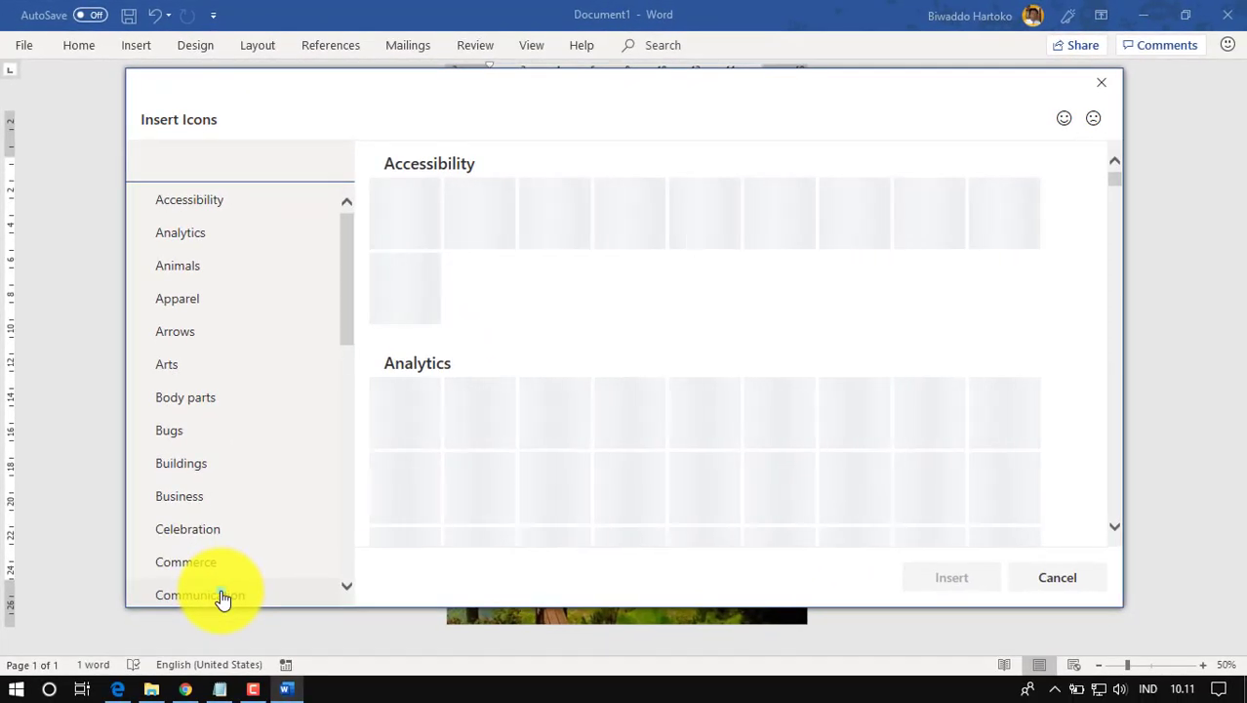
pyautogui.click(223, 597)
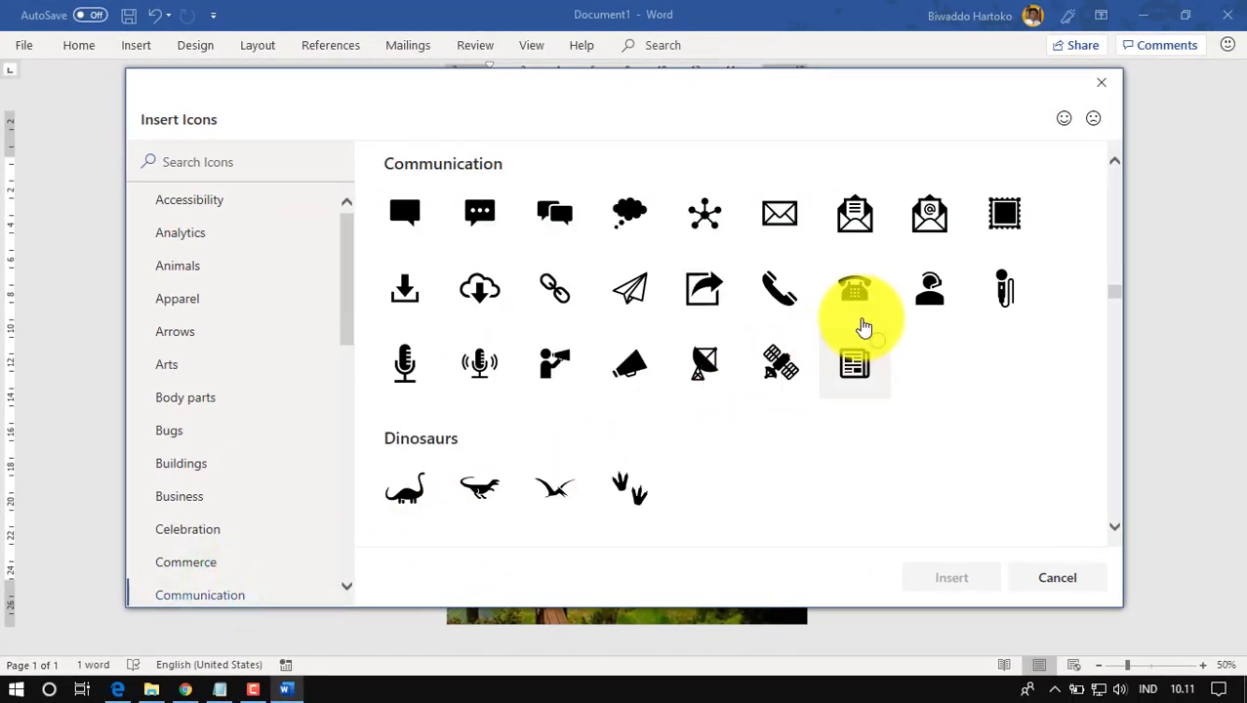
pyautogui.click(880, 273)
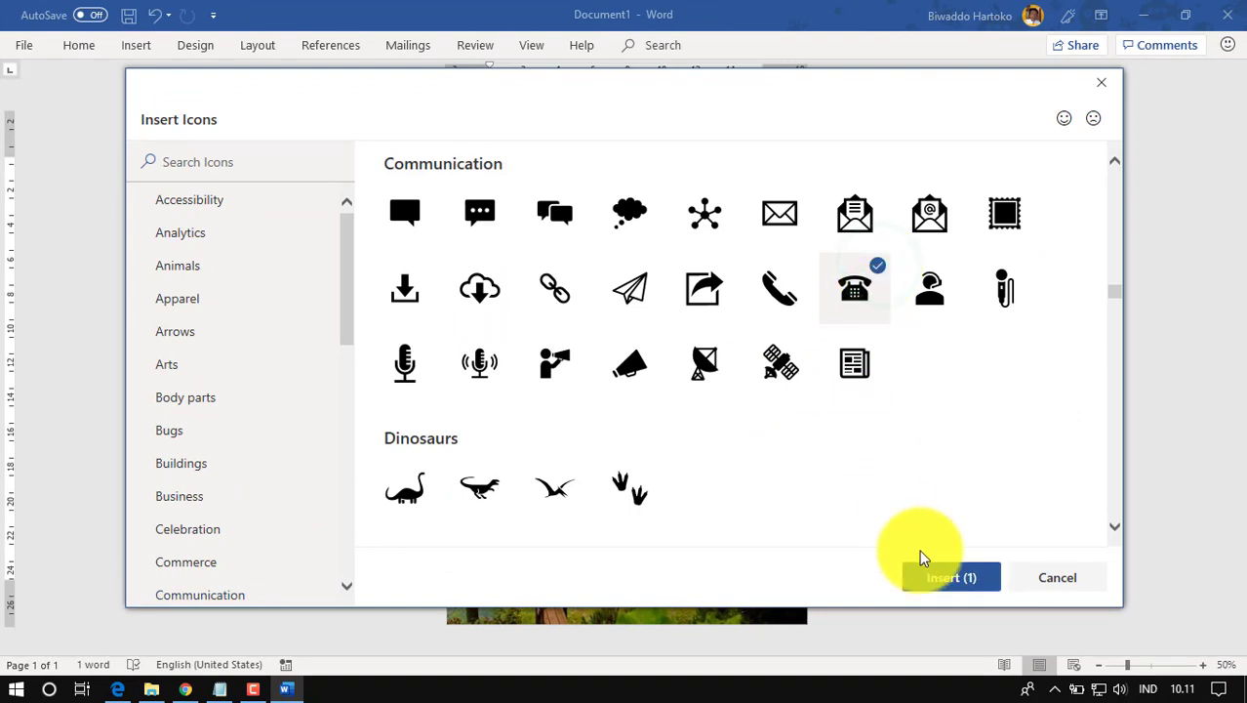
pyautogui.click(957, 582)
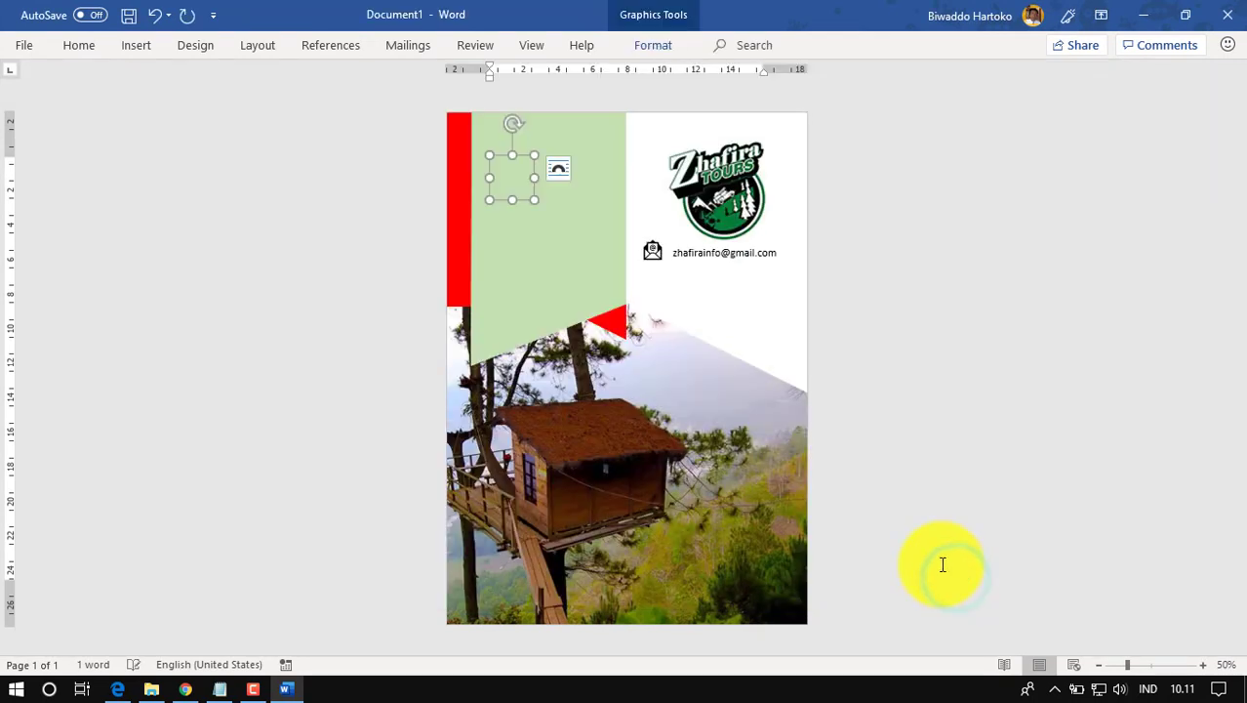
pyautogui.click(560, 172)
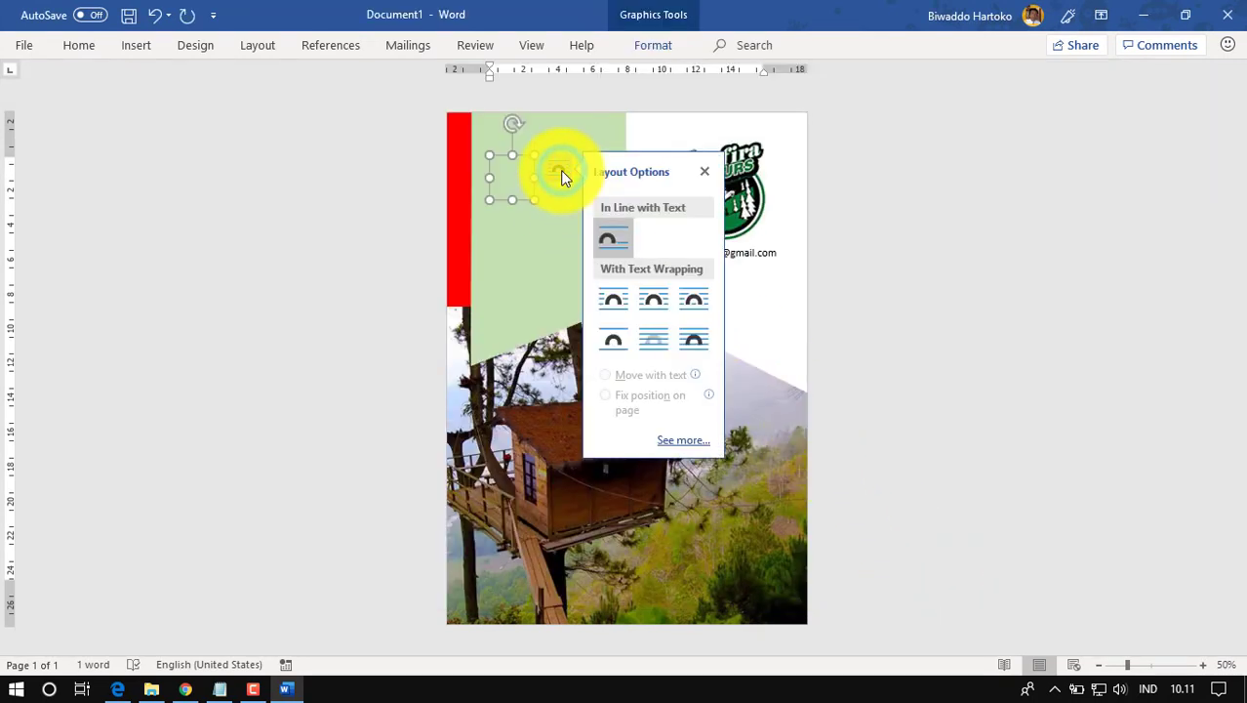
pyautogui.click(656, 353)
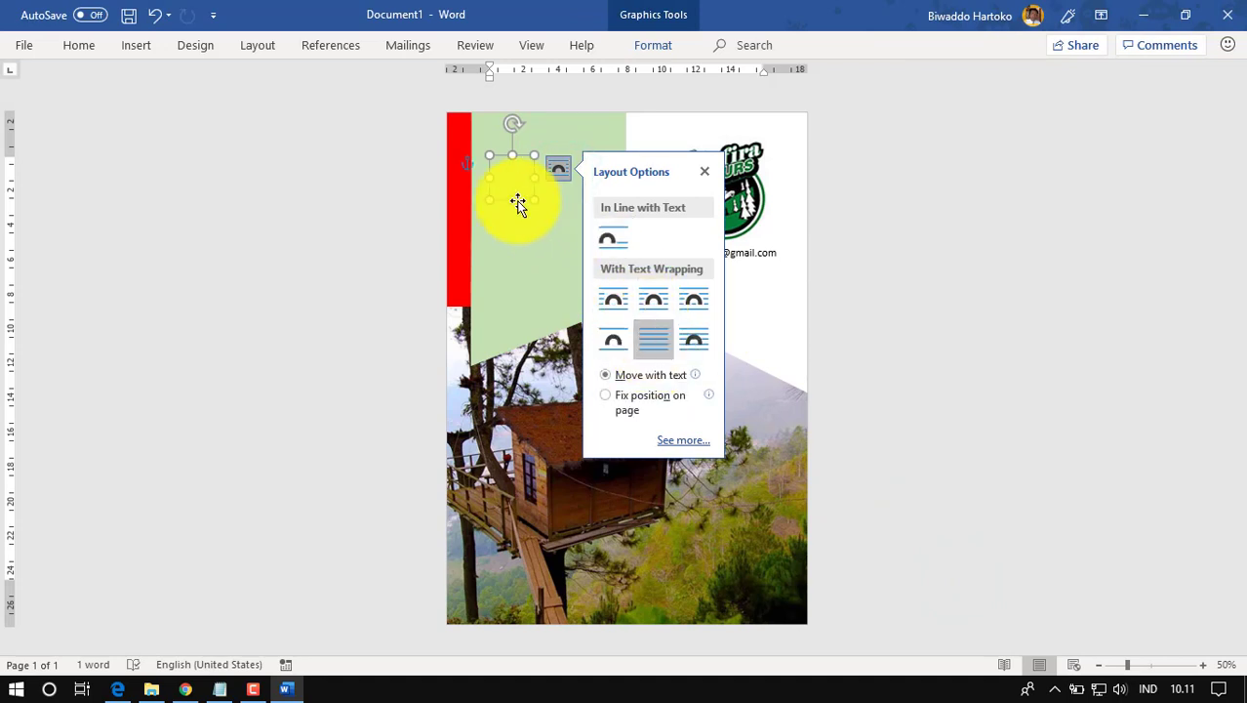
# Position the telephone icon below the envelope icon, beside the e-mail line.
pyautogui.moveTo(523, 205); pyautogui.dragTo(672, 300)
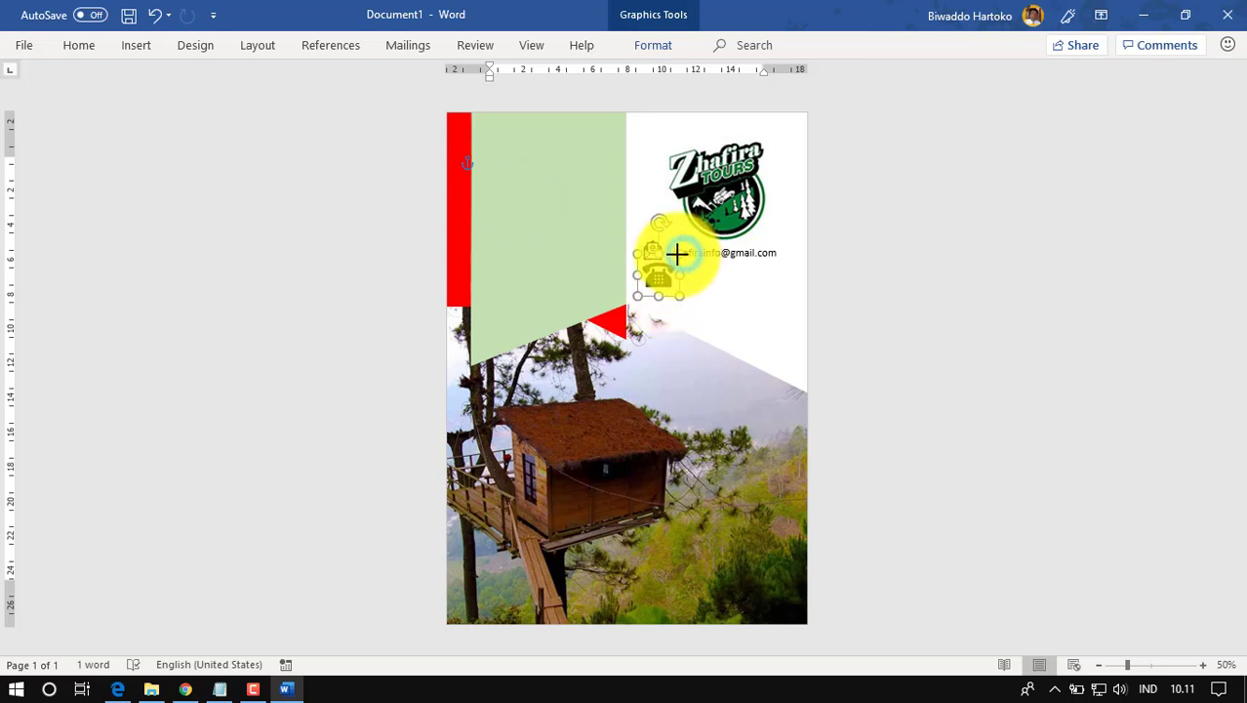
pyautogui.moveTo(679, 302); pyautogui.dragTo(666, 283)
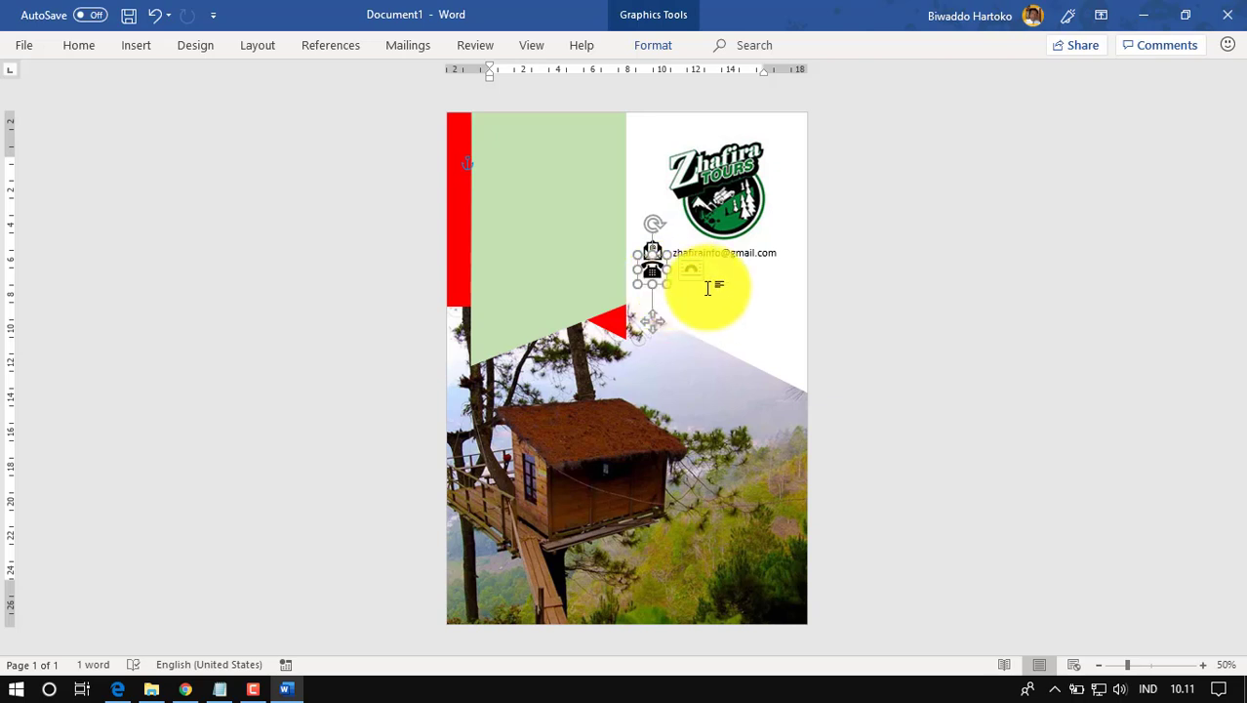
pyautogui.hotkey('ctrl', 'z')
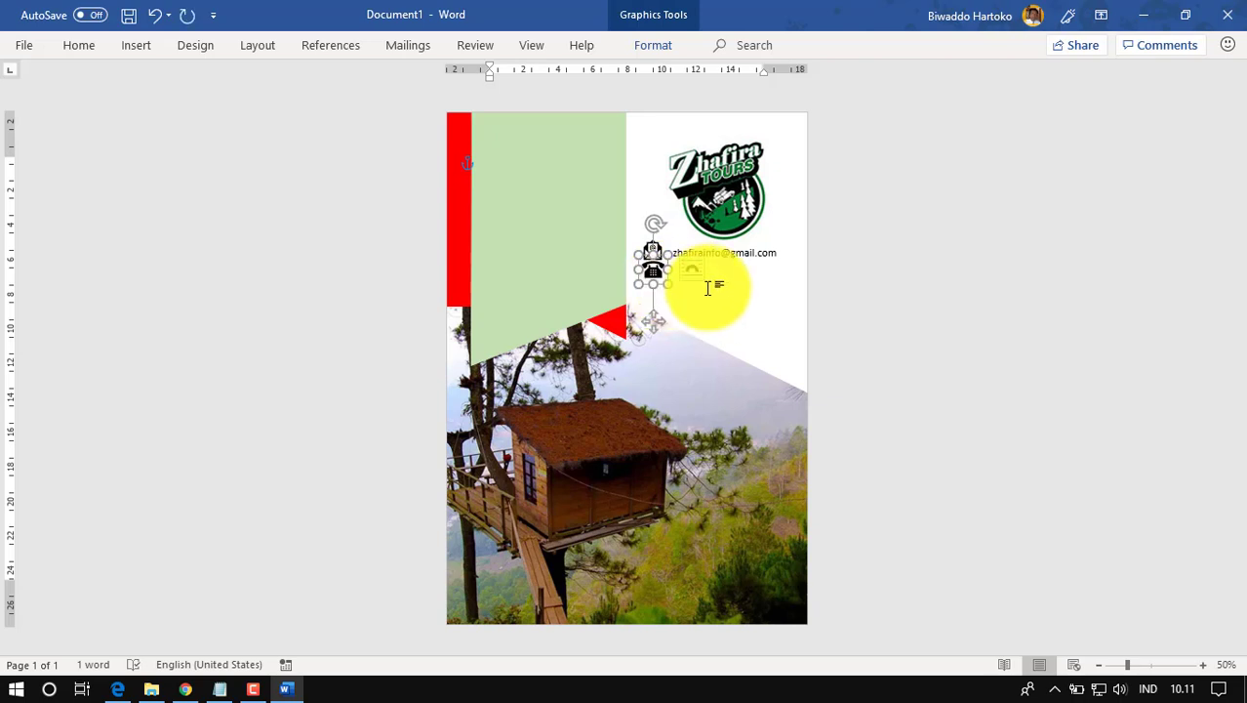
pyautogui.hotkey('ctrl', 'z')
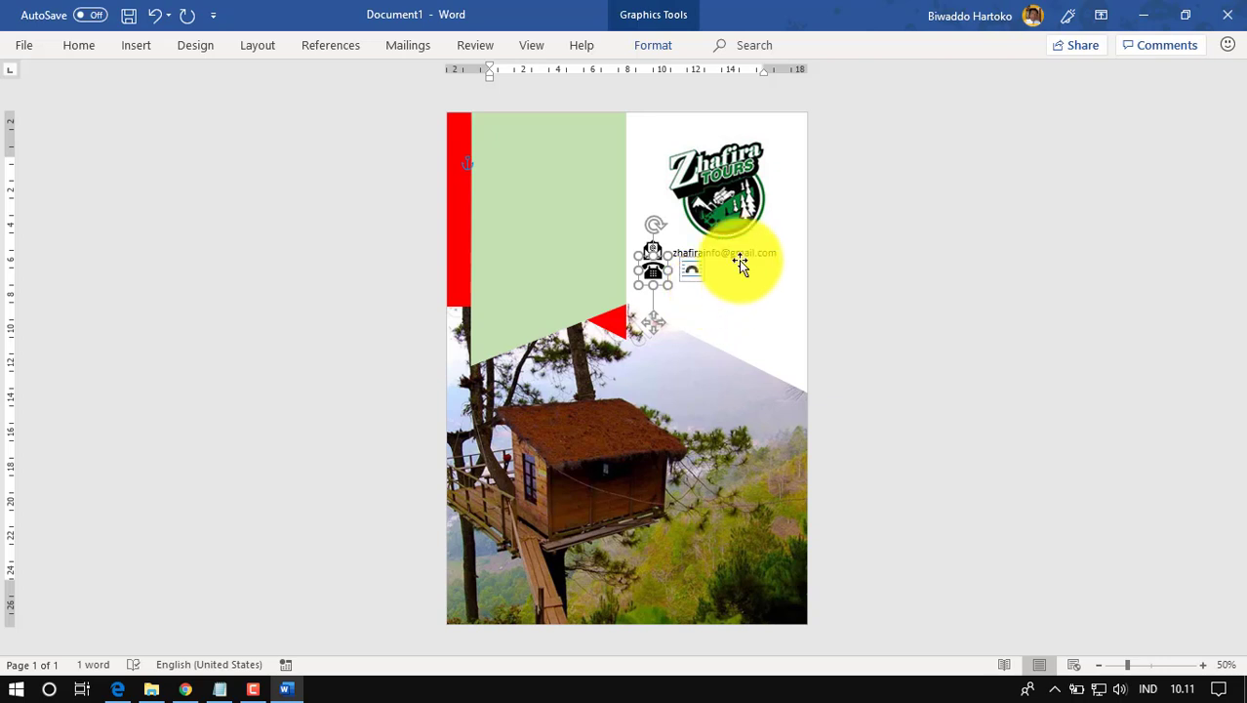
pyautogui.click(742, 258)
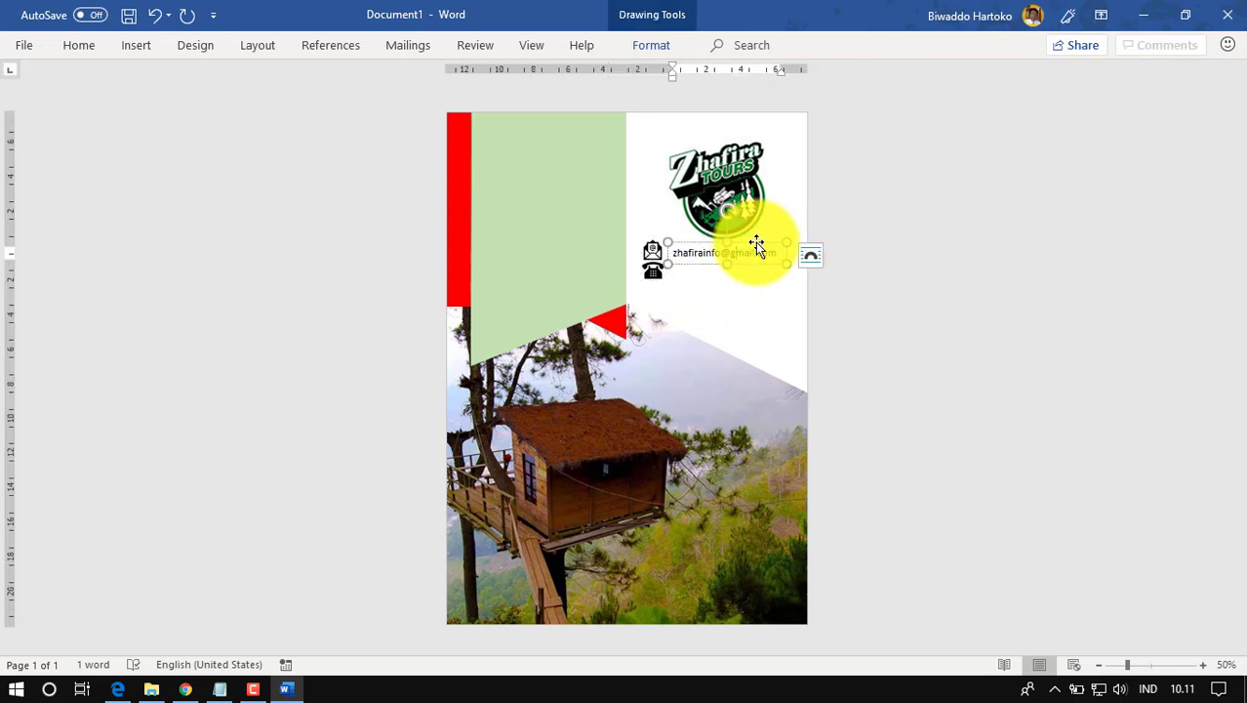
pyautogui.click(757, 242)
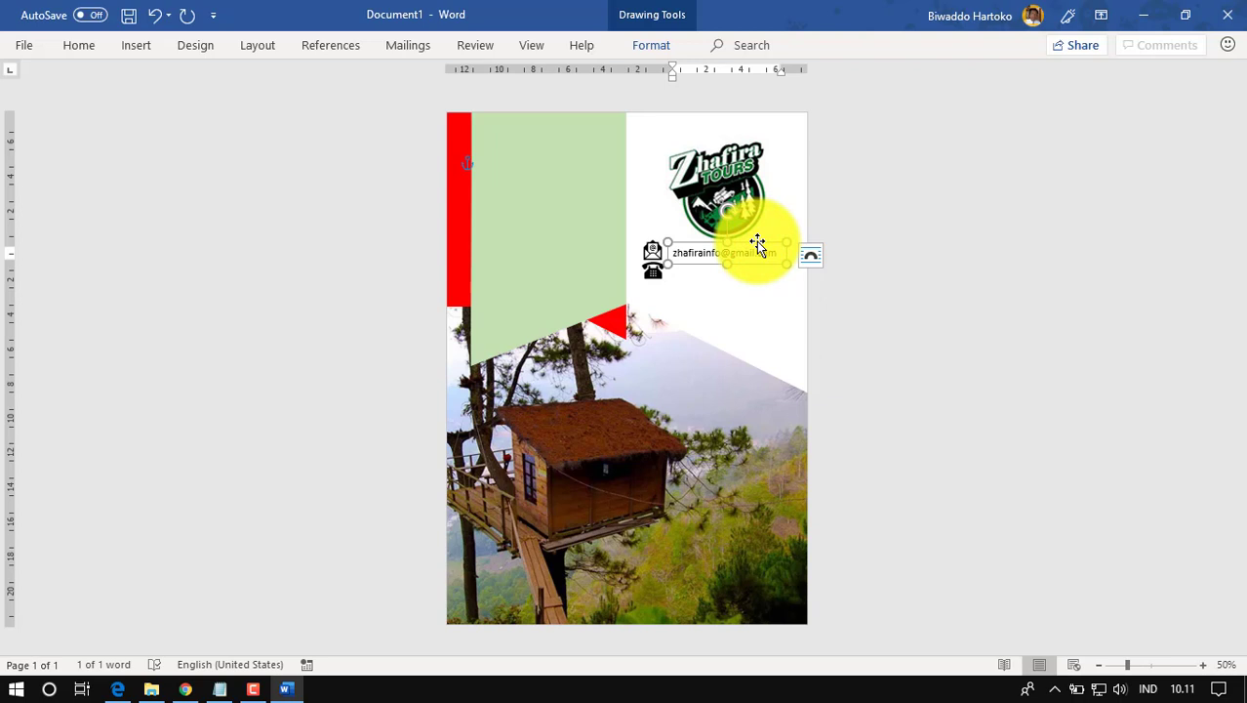
# Paste a copy of the e-mail box below it and replace its text with the phone number from Notepad.
pyautogui.click(905, 265)
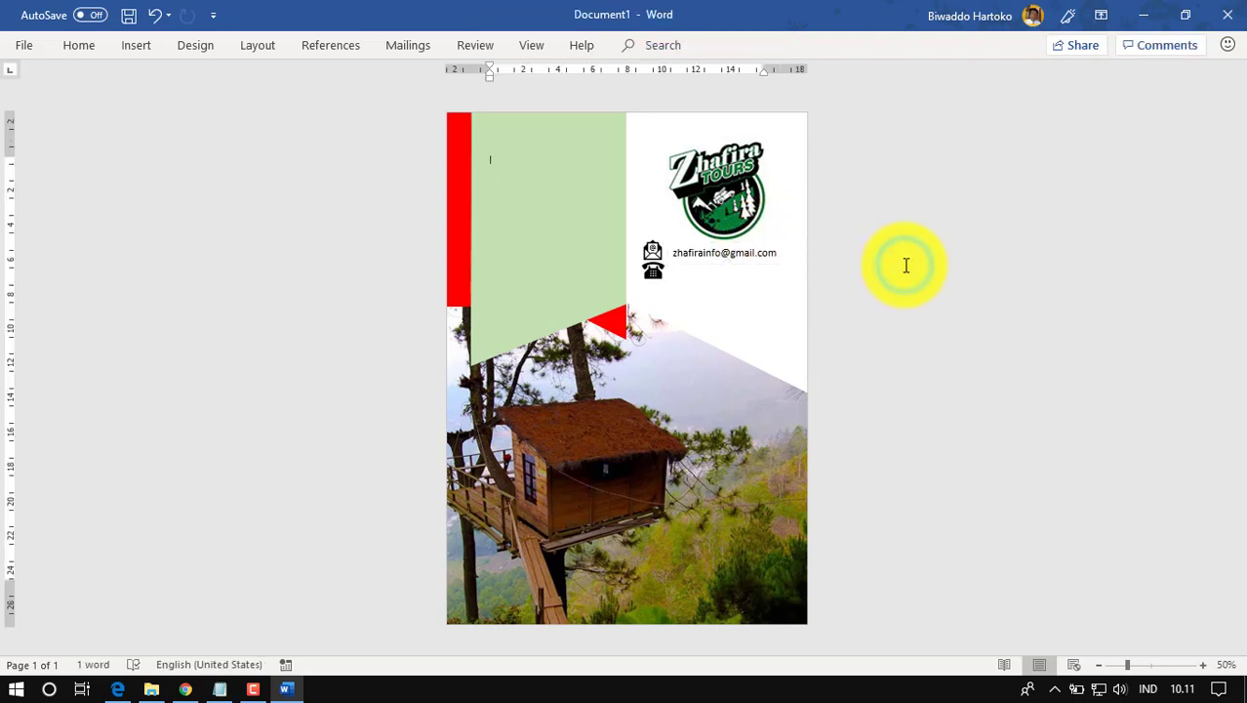
pyautogui.hotkey('ctrl', 'v')
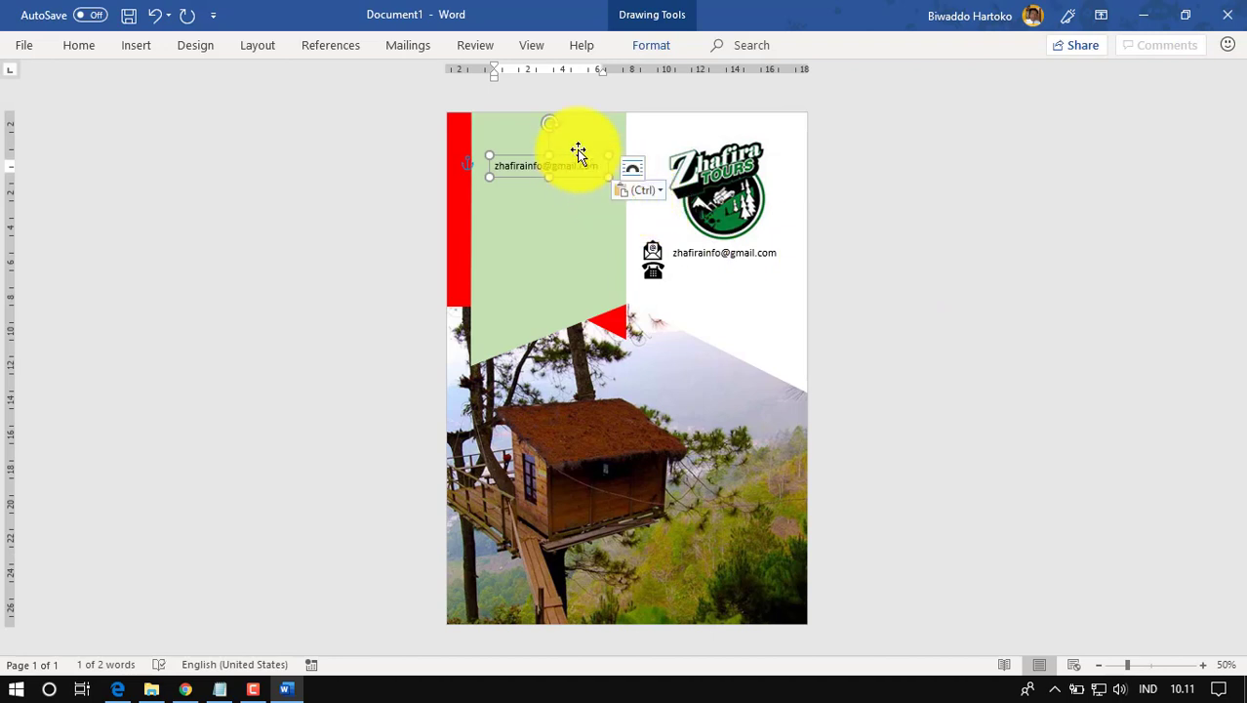
pyautogui.moveTo(579, 159); pyautogui.dragTo(769, 266)
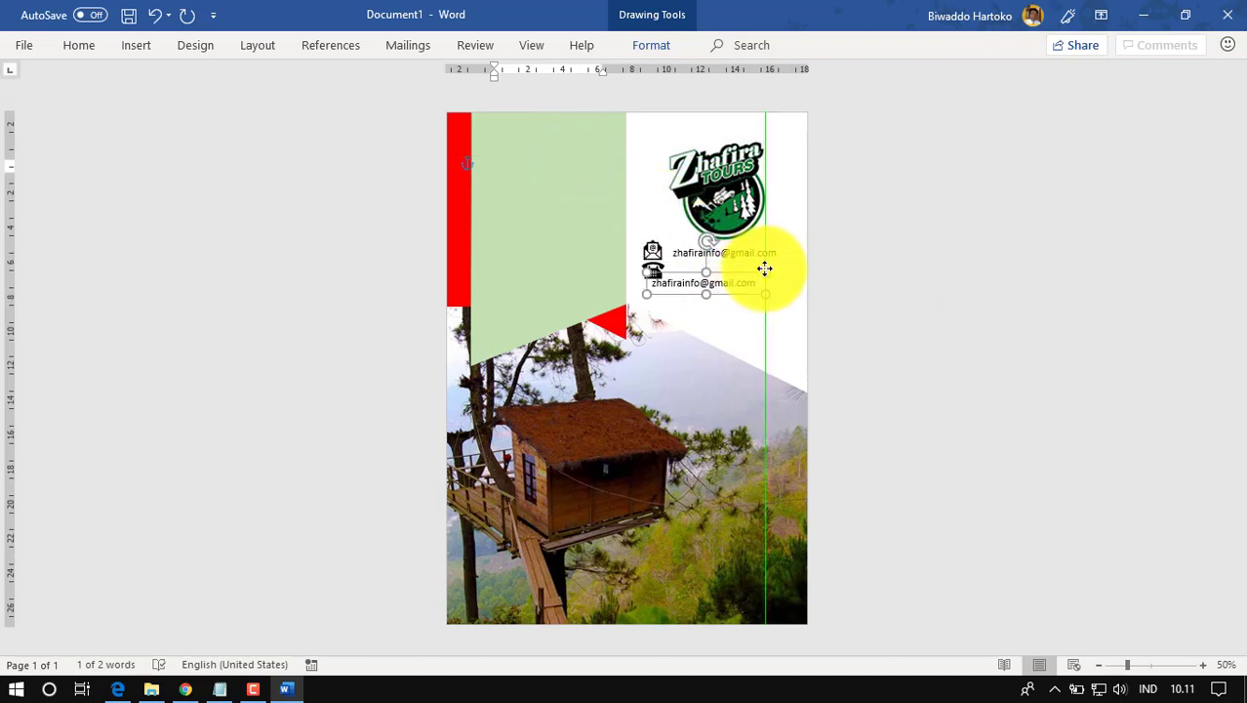
pyautogui.moveTo(769, 267); pyautogui.dragTo(760, 263)
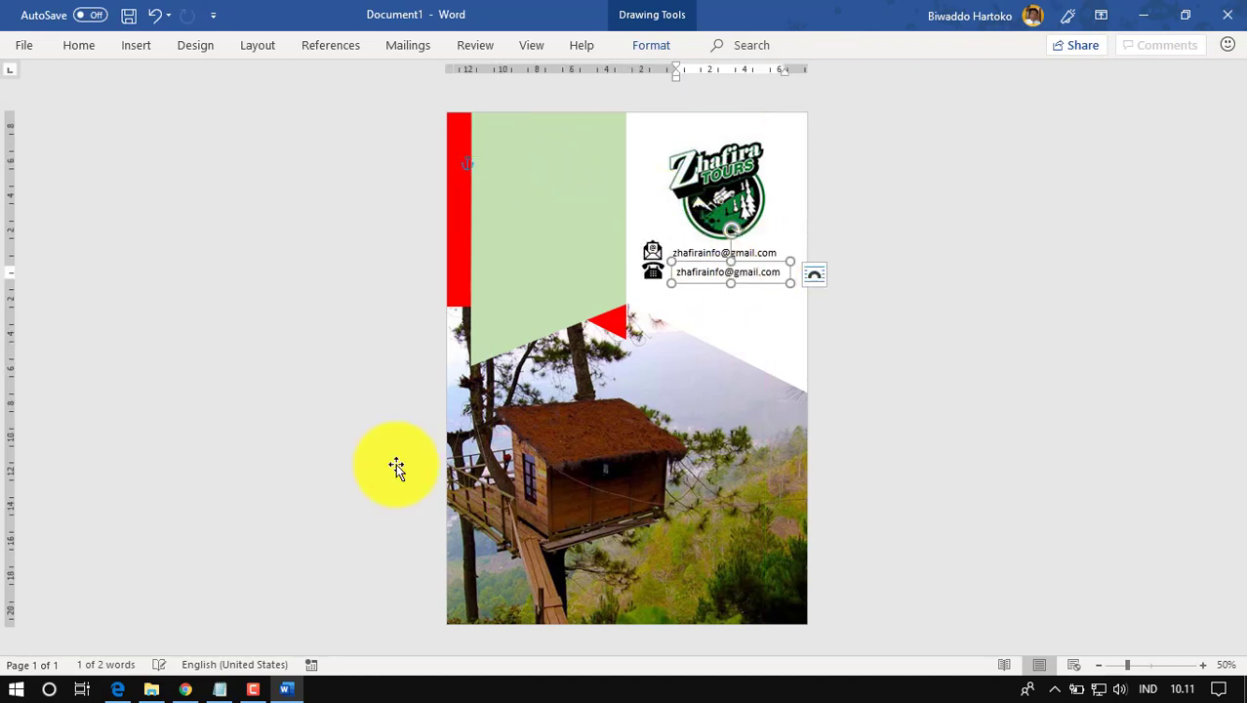
pyautogui.click(220, 689)
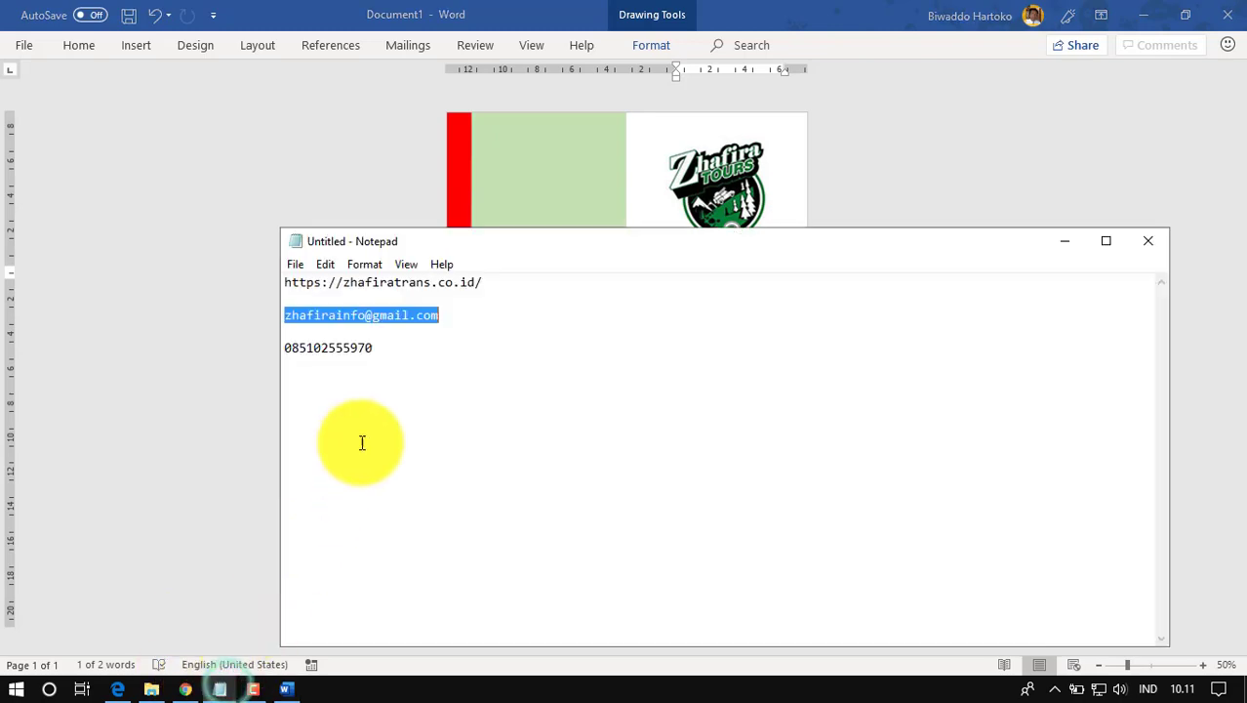
pyautogui.click(376, 344)
pyautogui.moveTo(374, 347); pyautogui.dragTo(282, 348)
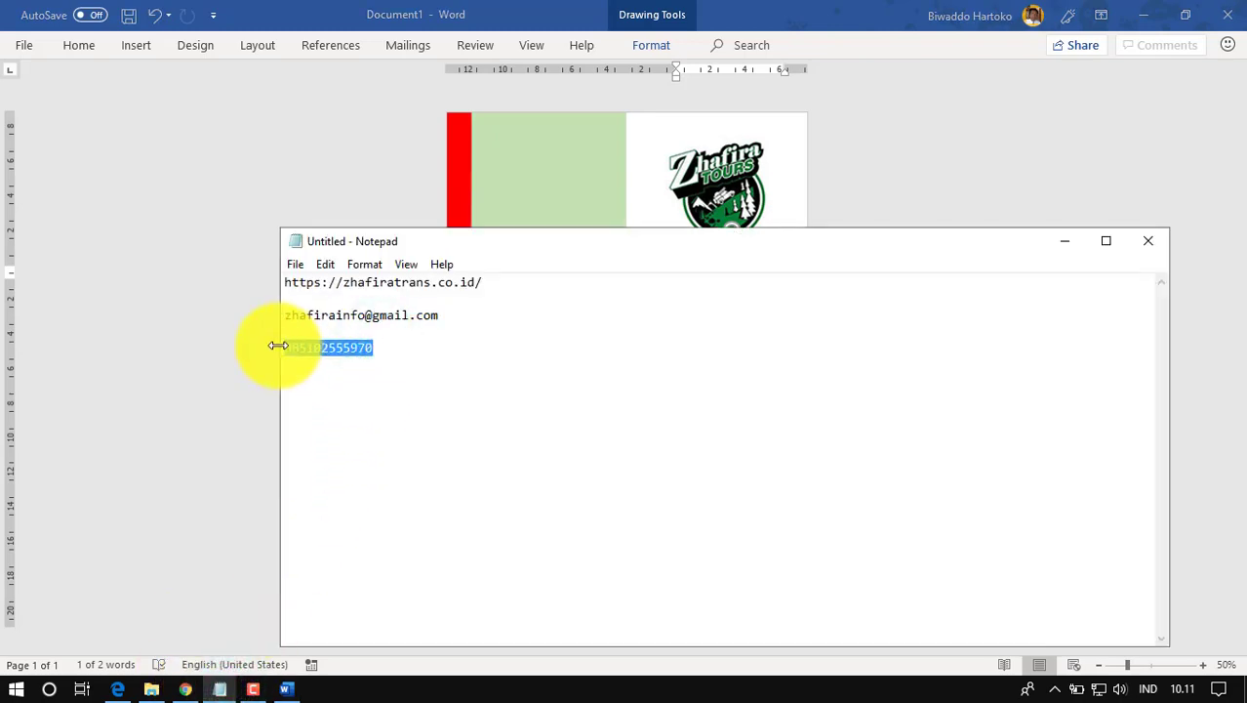
pyautogui.click(1072, 250)
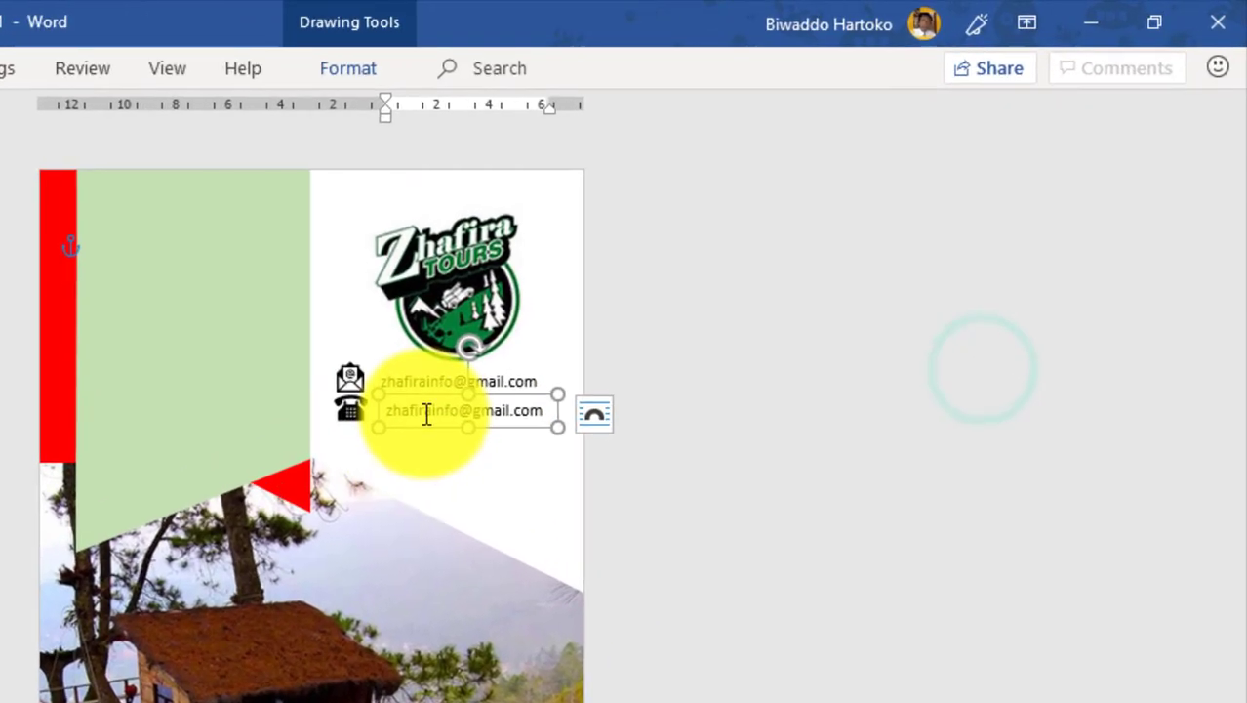
pyautogui.tripleClick(427, 412)
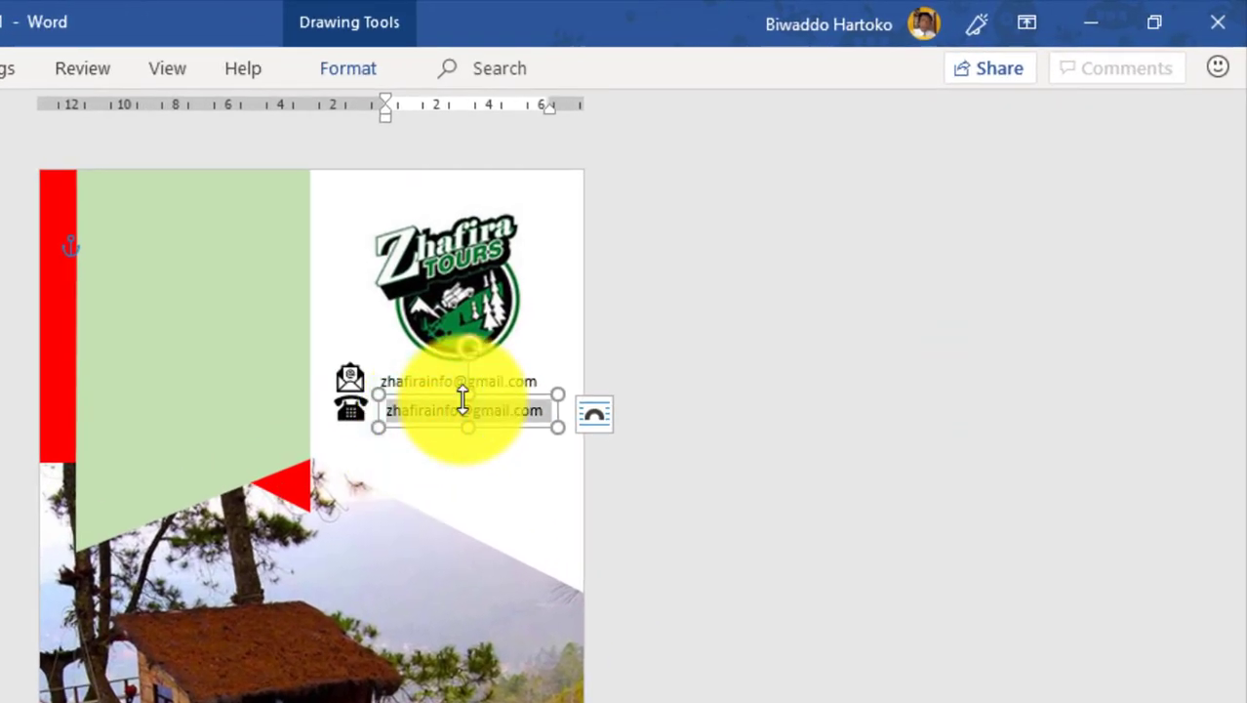
pyautogui.hotkey('ctrl', 'v')
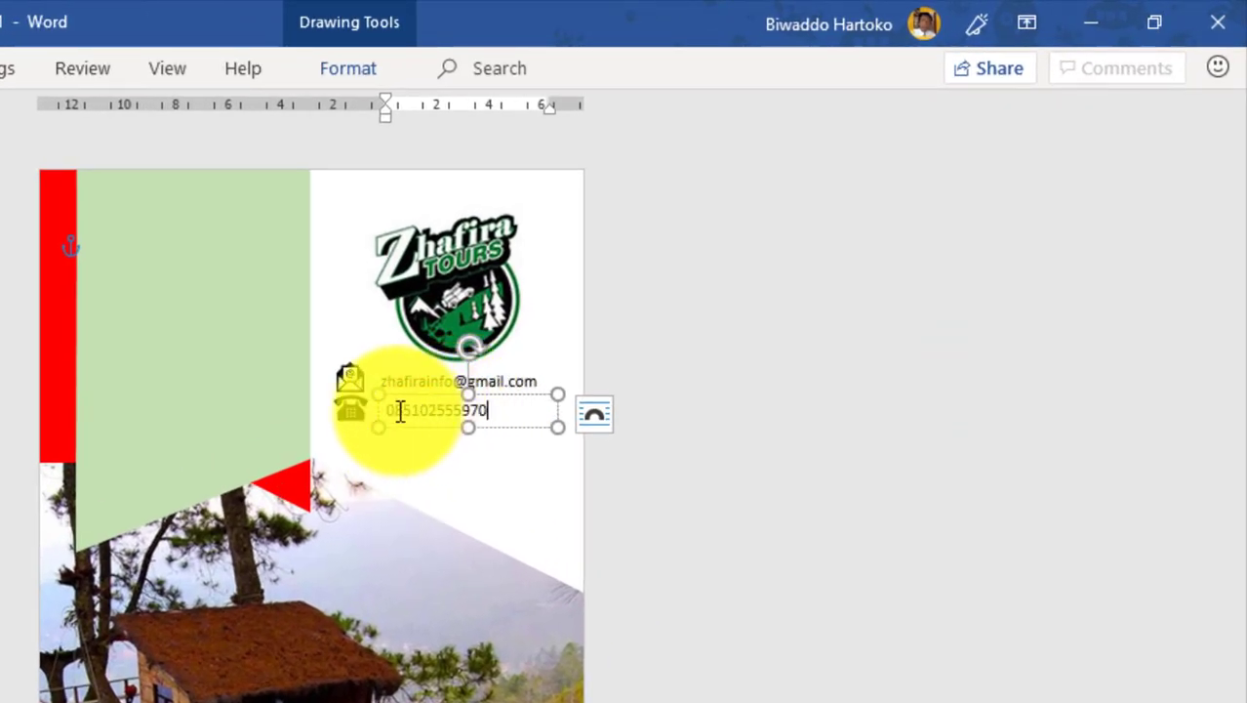
# Make the phone number bold and space out its digits.
pyautogui.moveTo(390, 410); pyautogui.dragTo(493, 404)
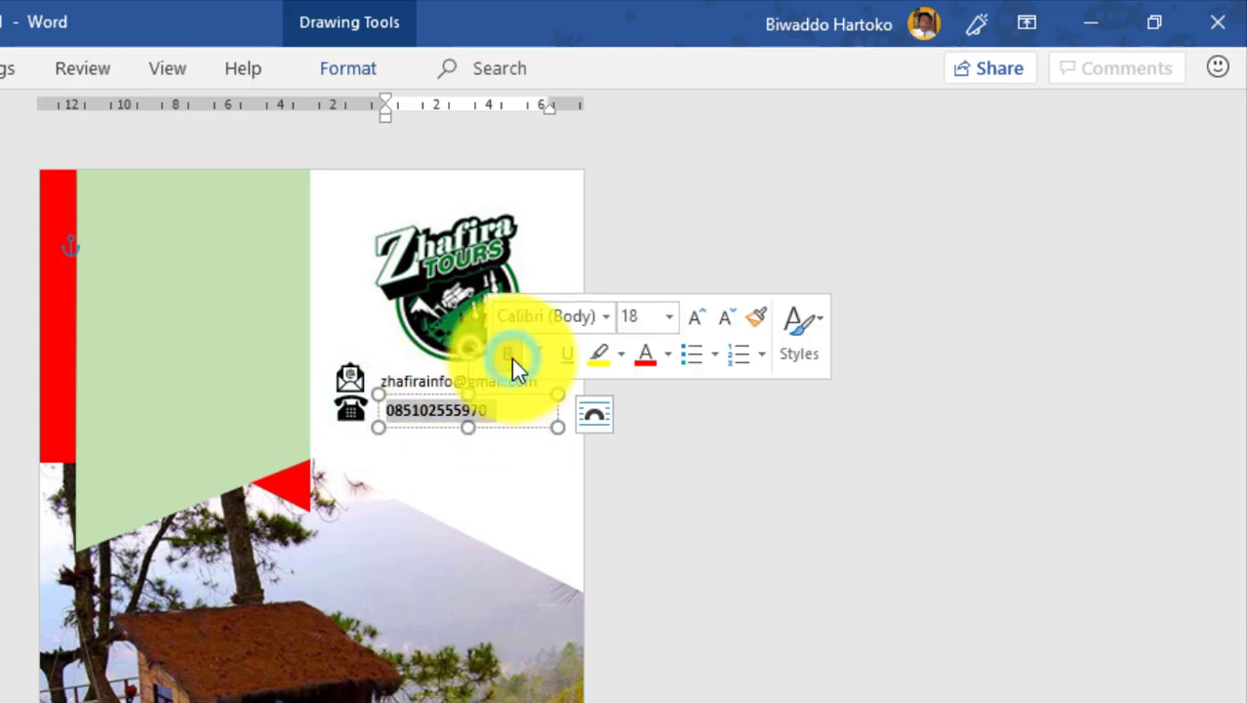
pyautogui.click(401, 411)
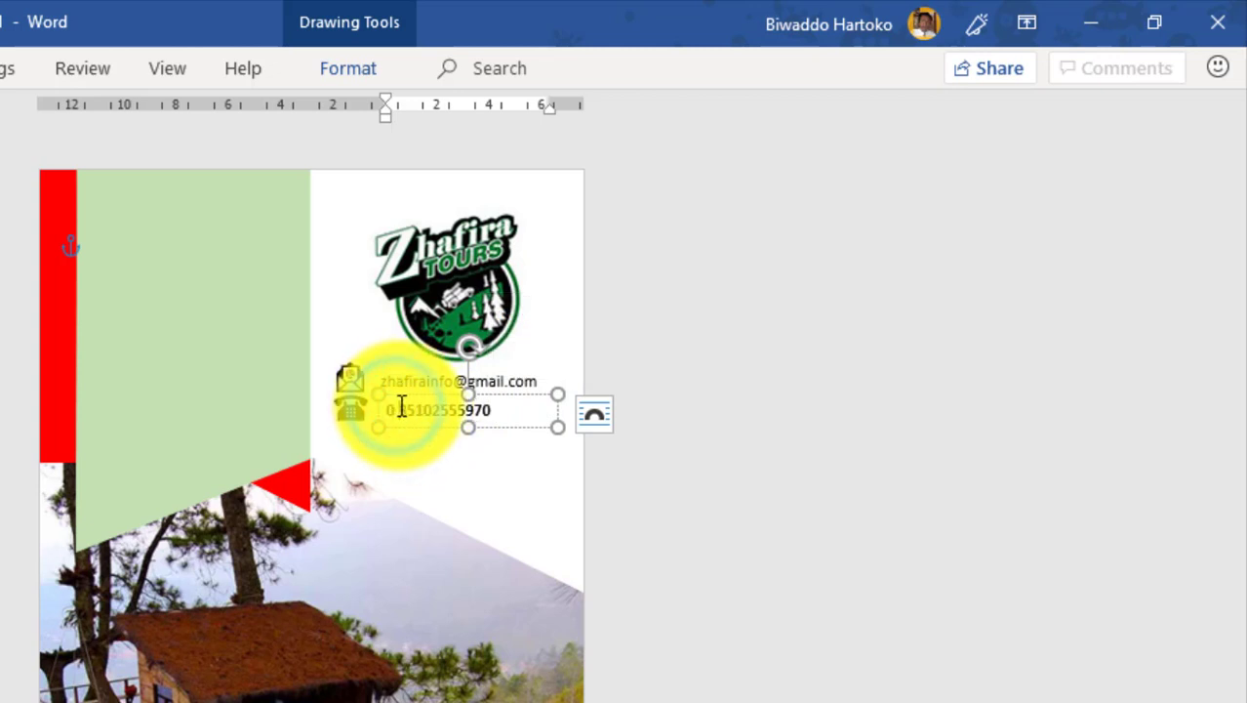
pyautogui.click(408, 410)
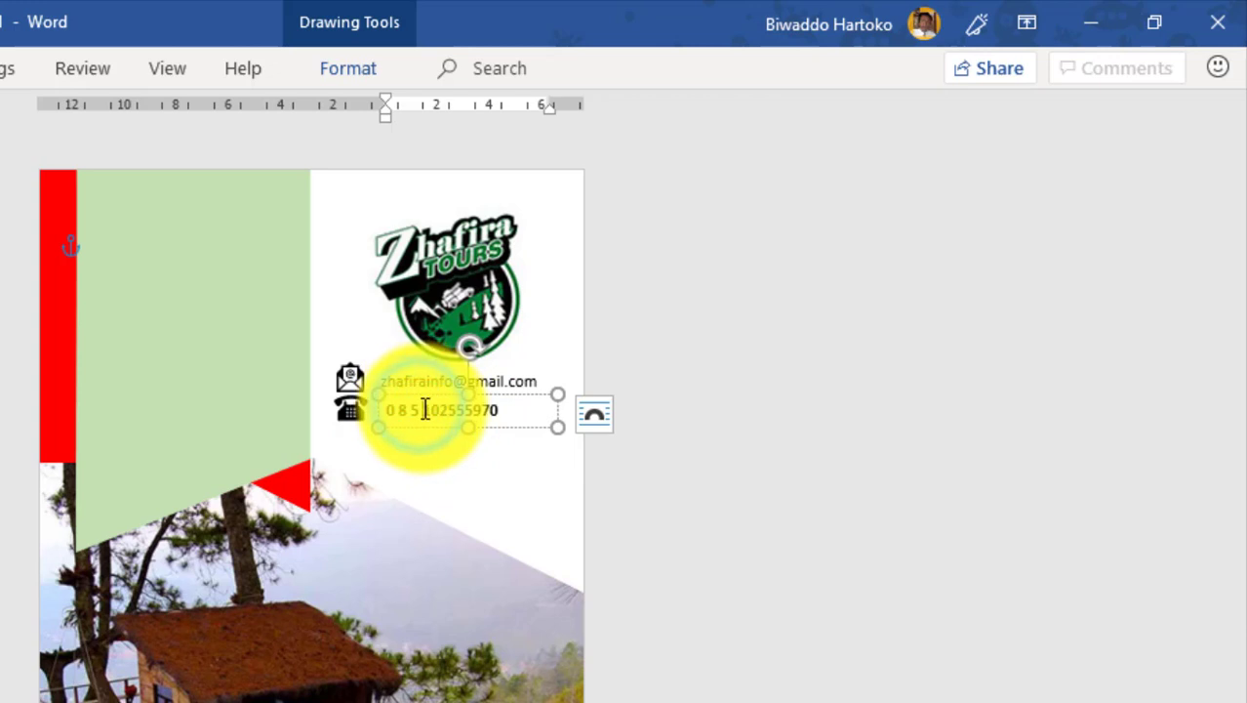
pyautogui.click(432, 410)
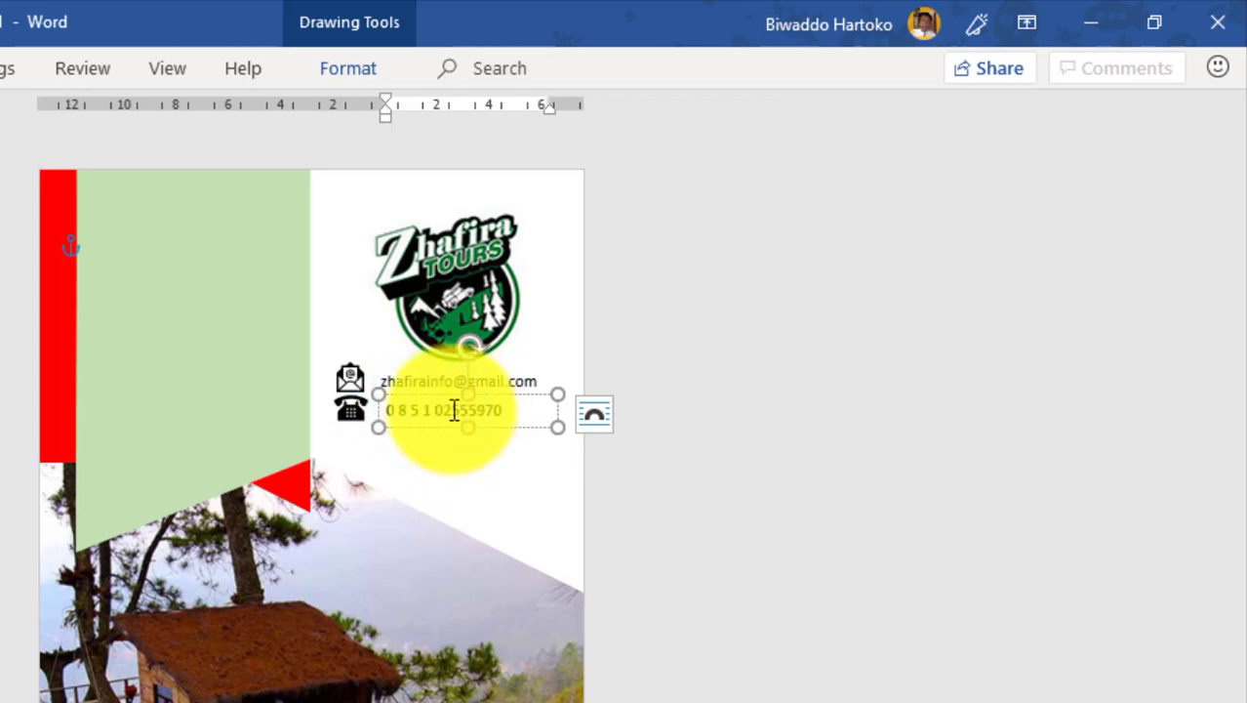
pyautogui.click(447, 410)
pyautogui.click(472, 410)
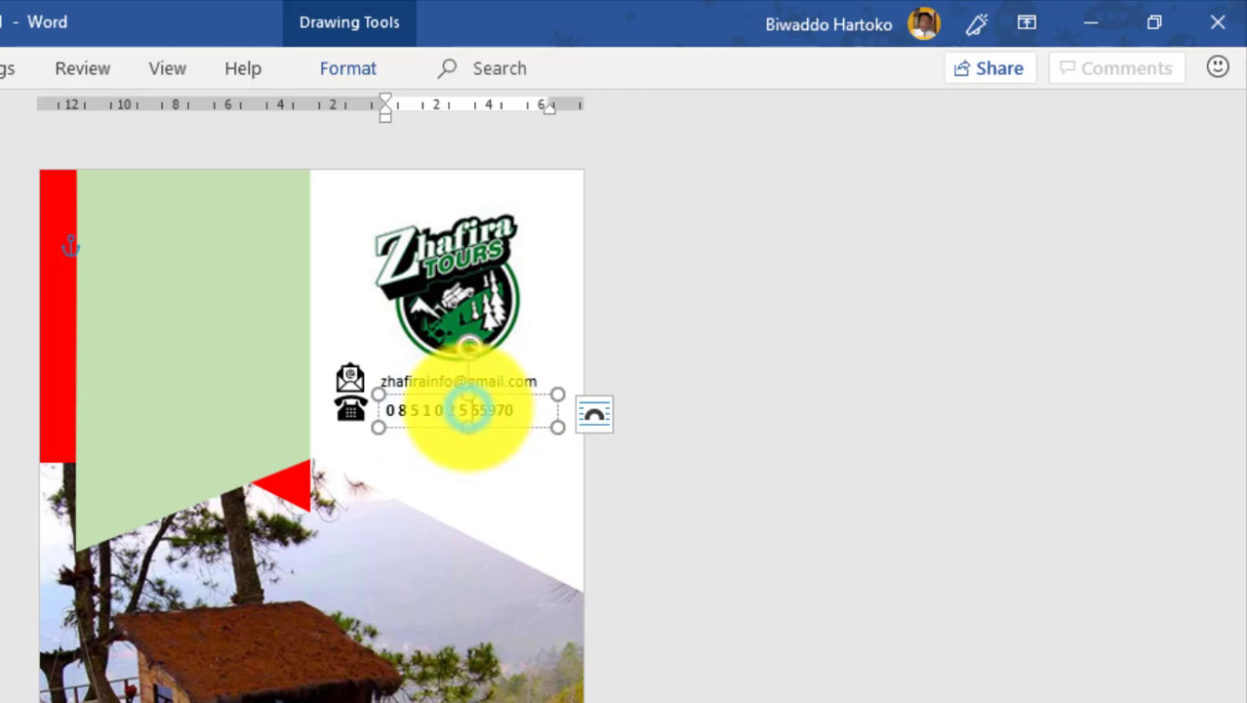
pyautogui.click(486, 410)
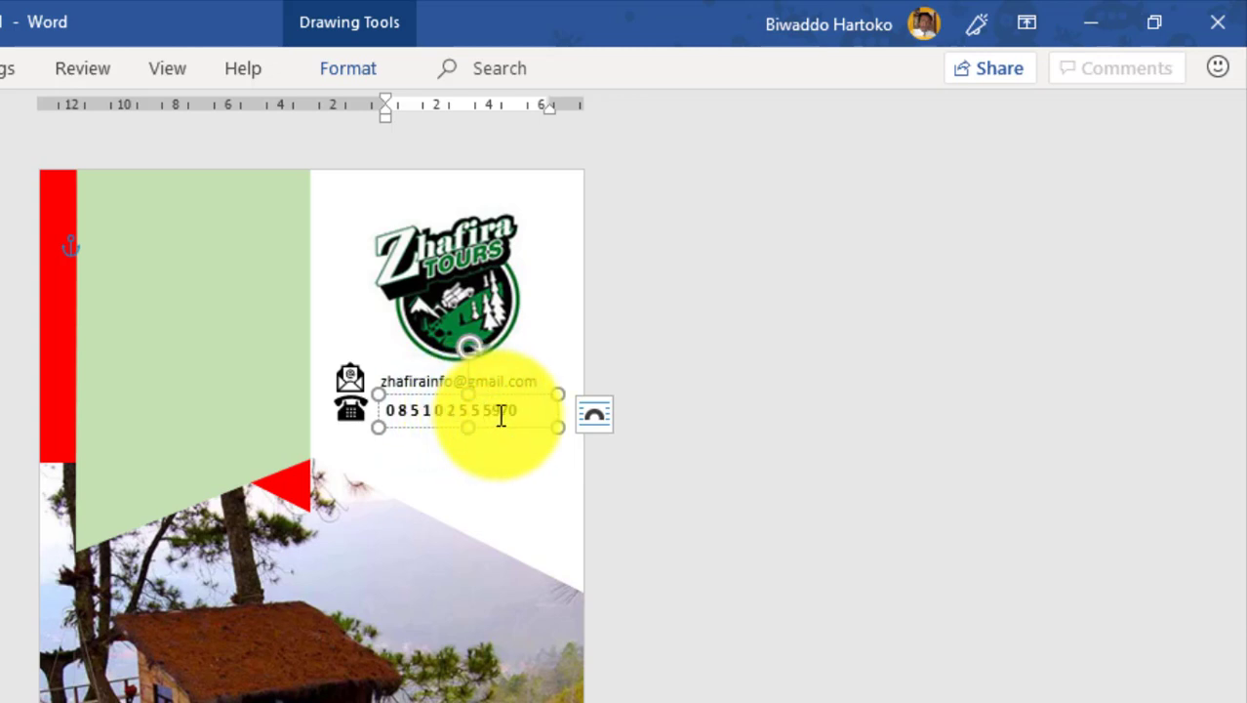
pyautogui.click(497, 410)
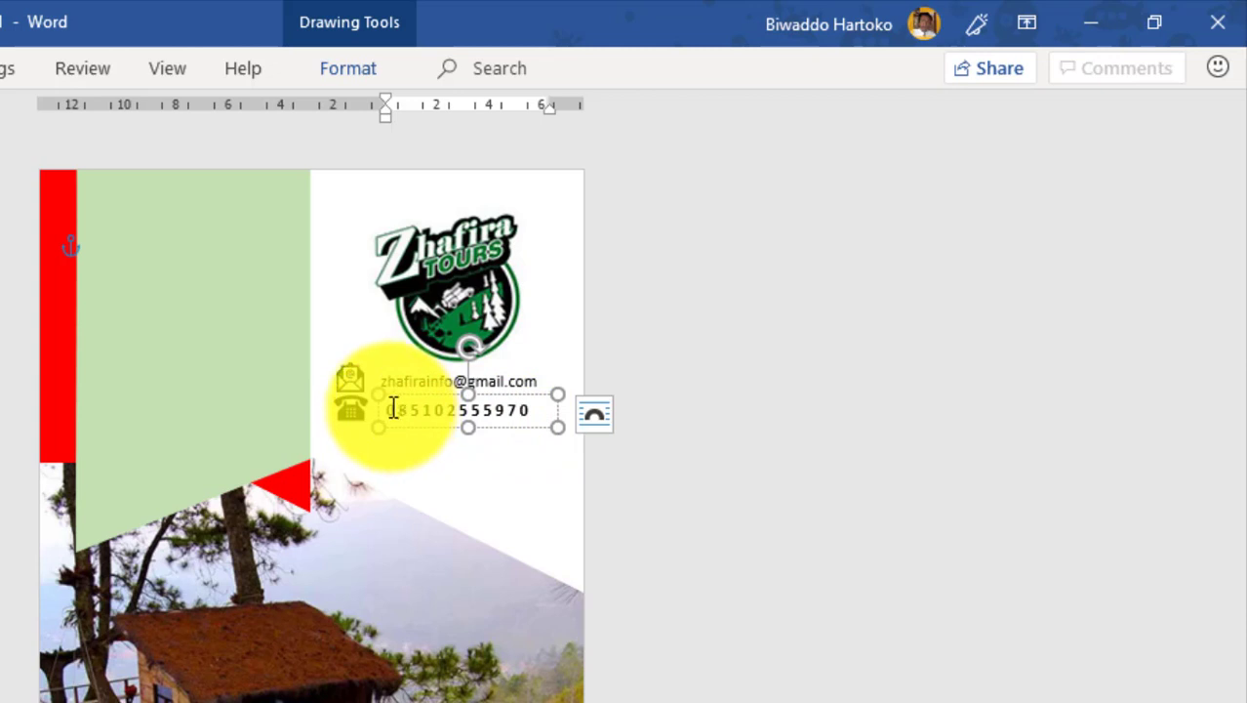
pyautogui.moveTo(391, 407); pyautogui.dragTo(530, 413)
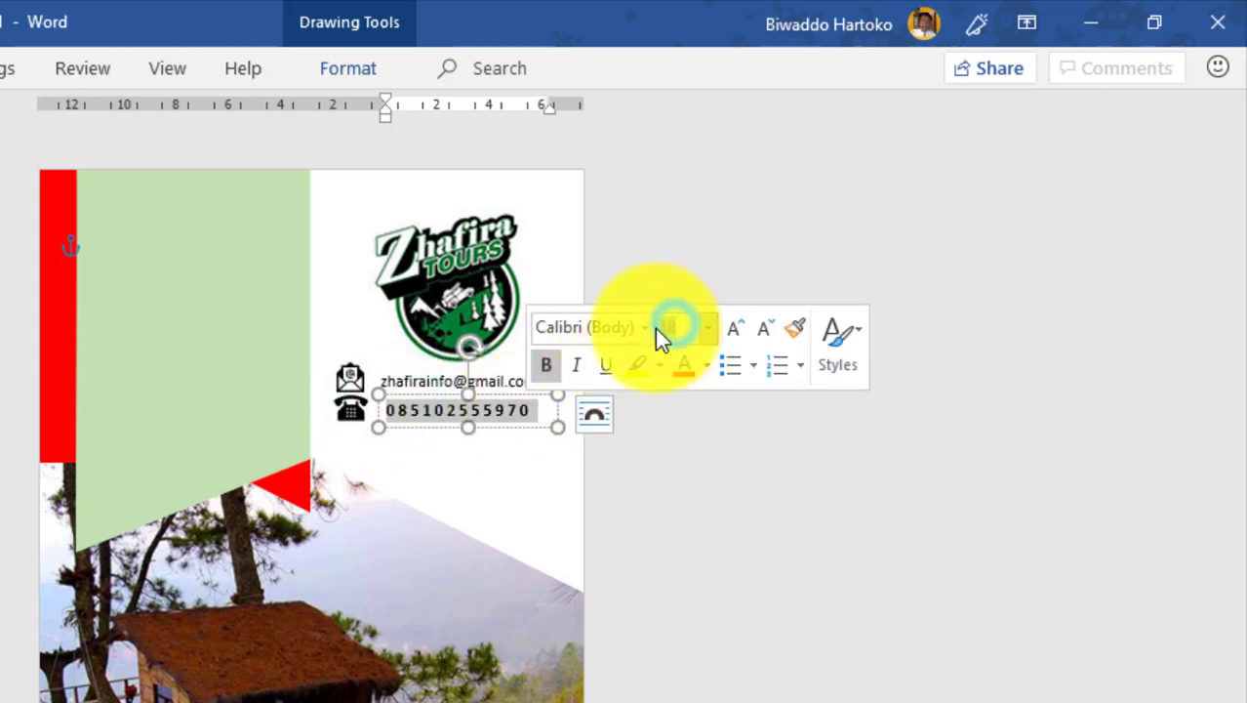
pyautogui.click(660, 332)
# Apply the larger font size to the phone number and move its box beside the telephone icon.
pyautogui.press('Return')
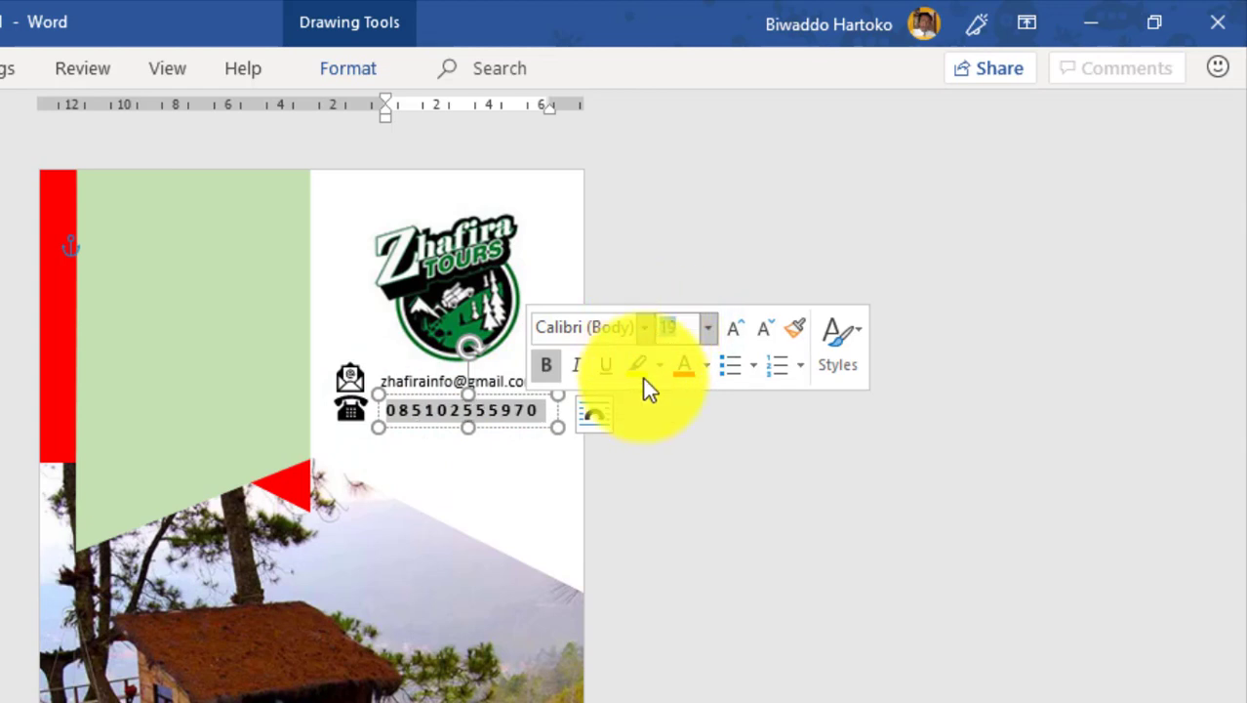
pyautogui.click(749, 470)
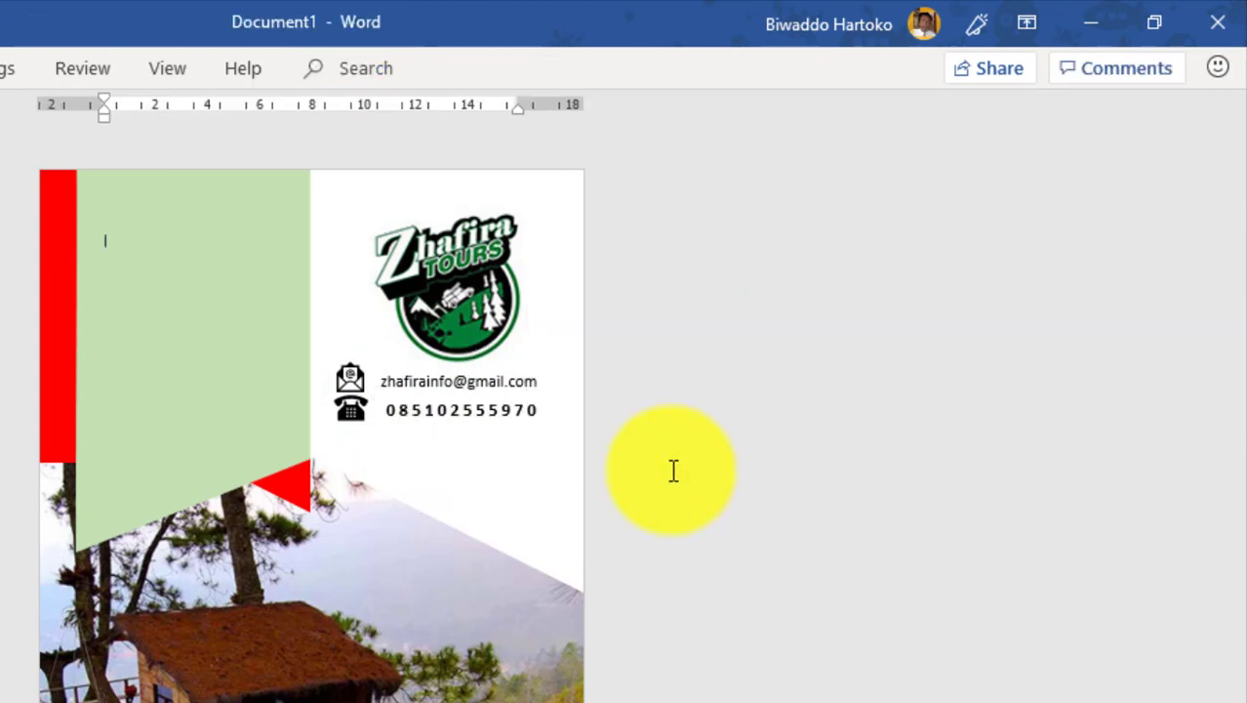
pyautogui.click(496, 407)
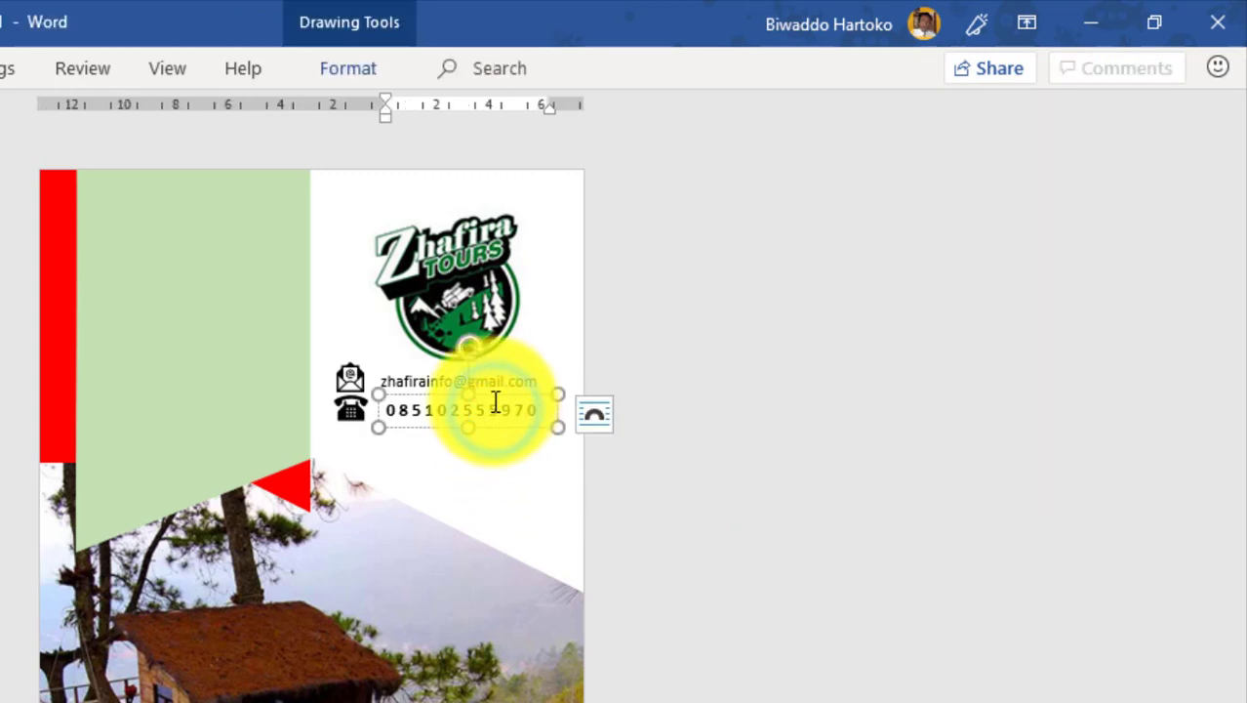
pyautogui.click(494, 400)
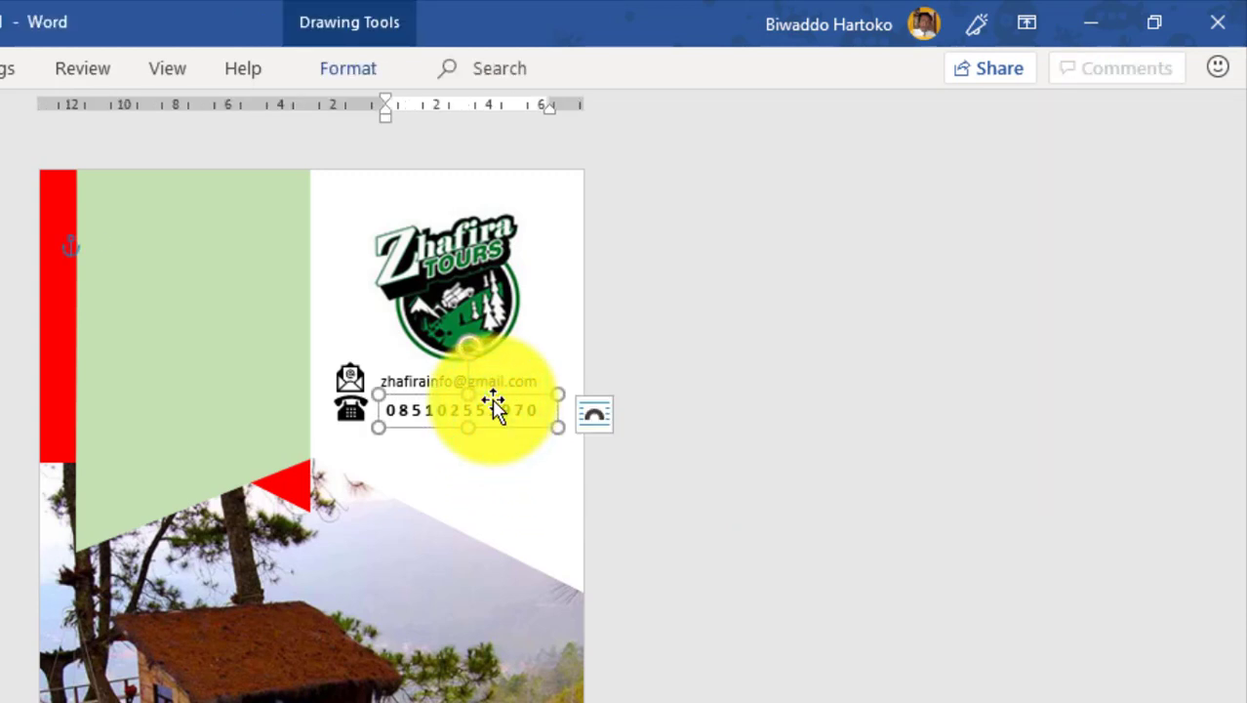
pyautogui.moveTo(494, 408); pyautogui.dragTo(492, 408)
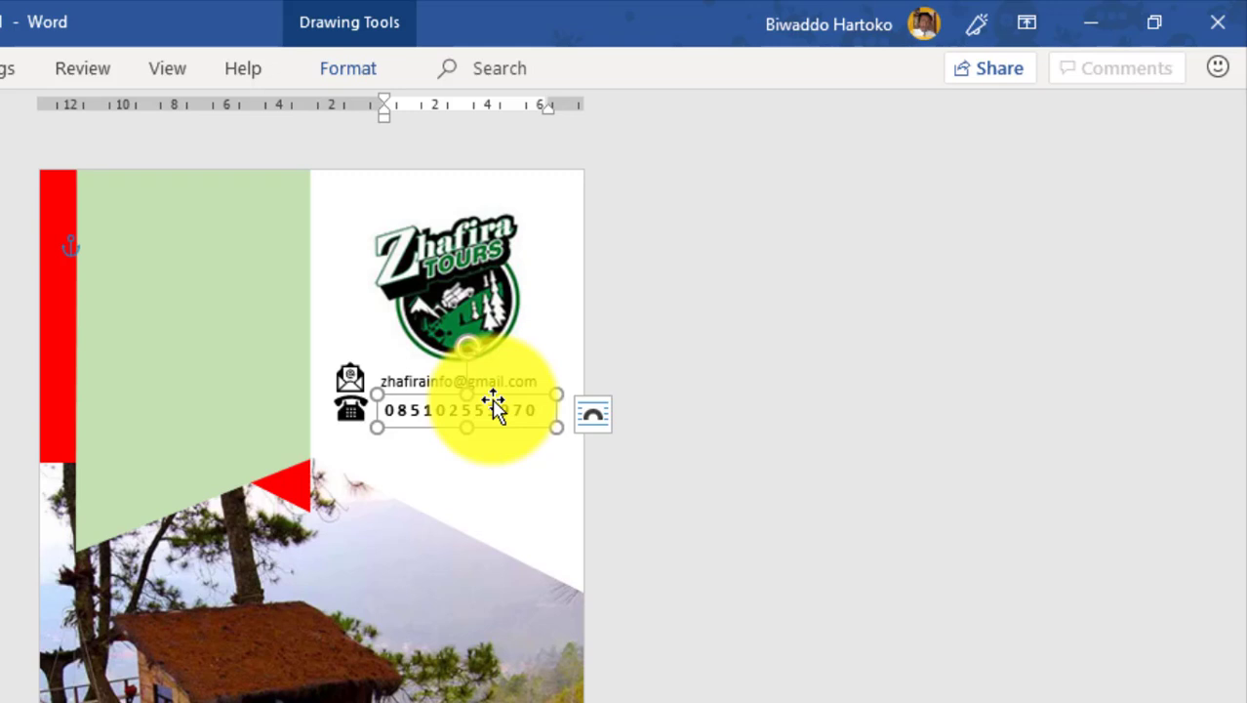
pyautogui.click(894, 409)
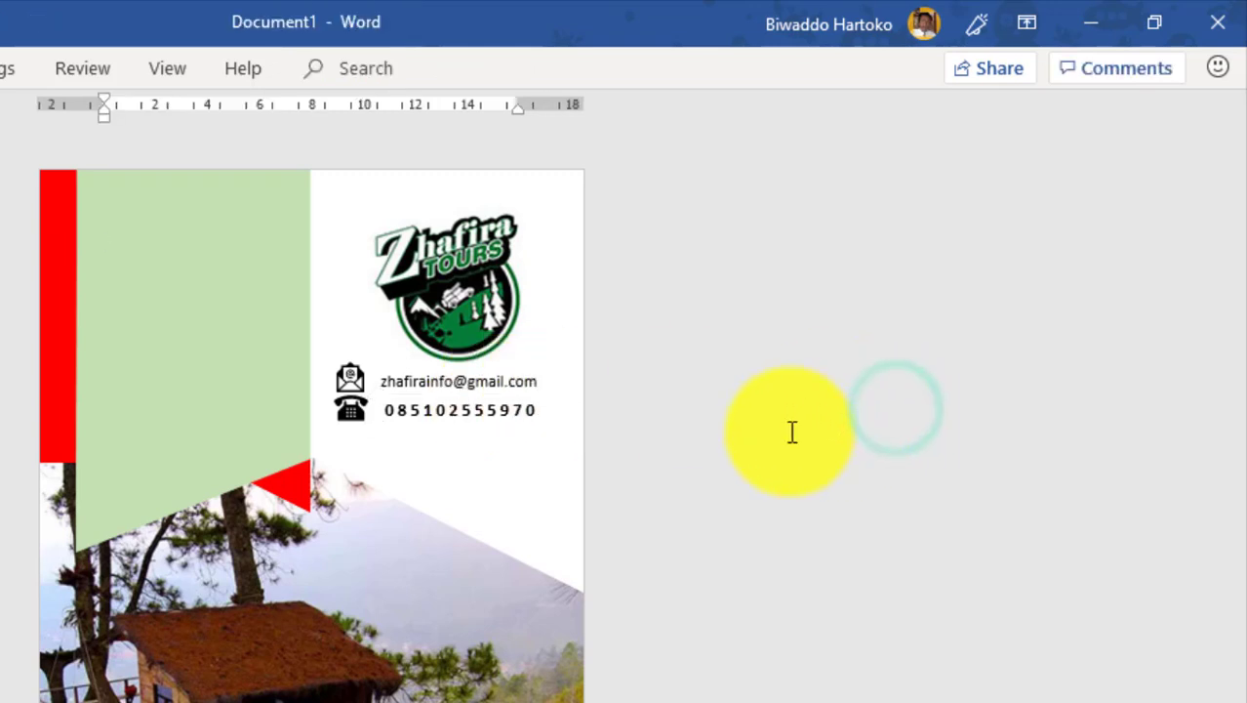
pyautogui.click(482, 415)
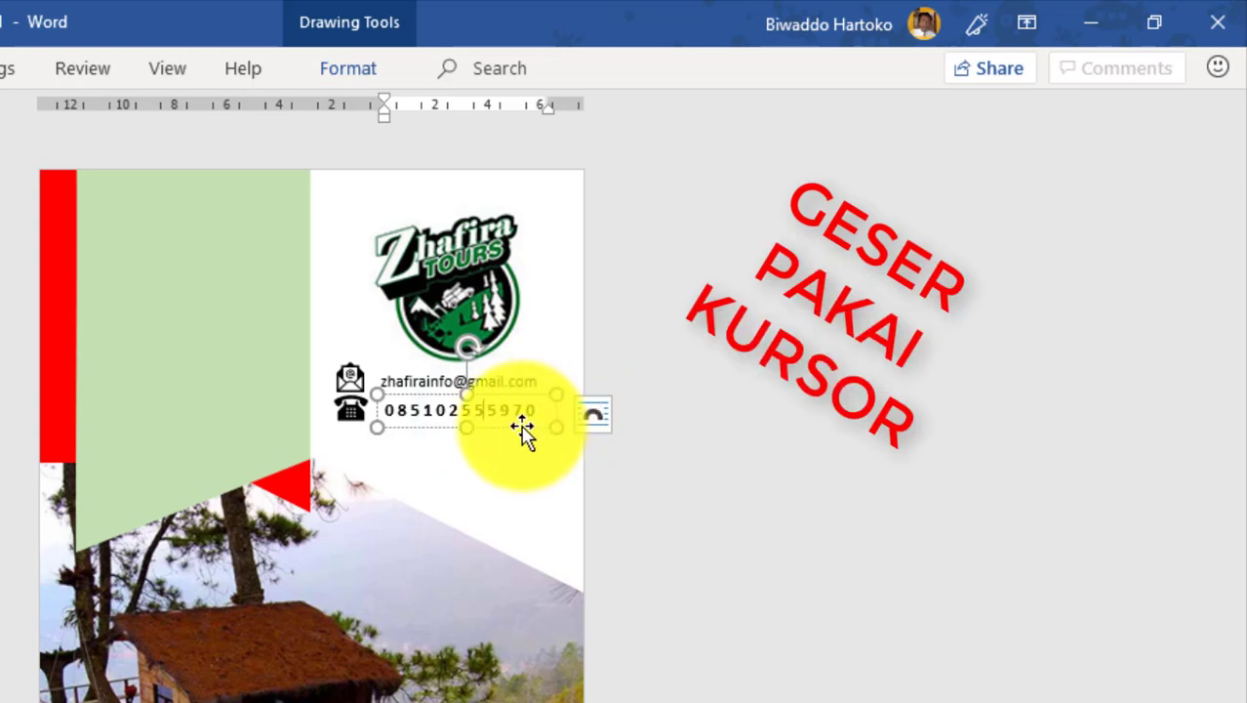
pyautogui.click(523, 428)
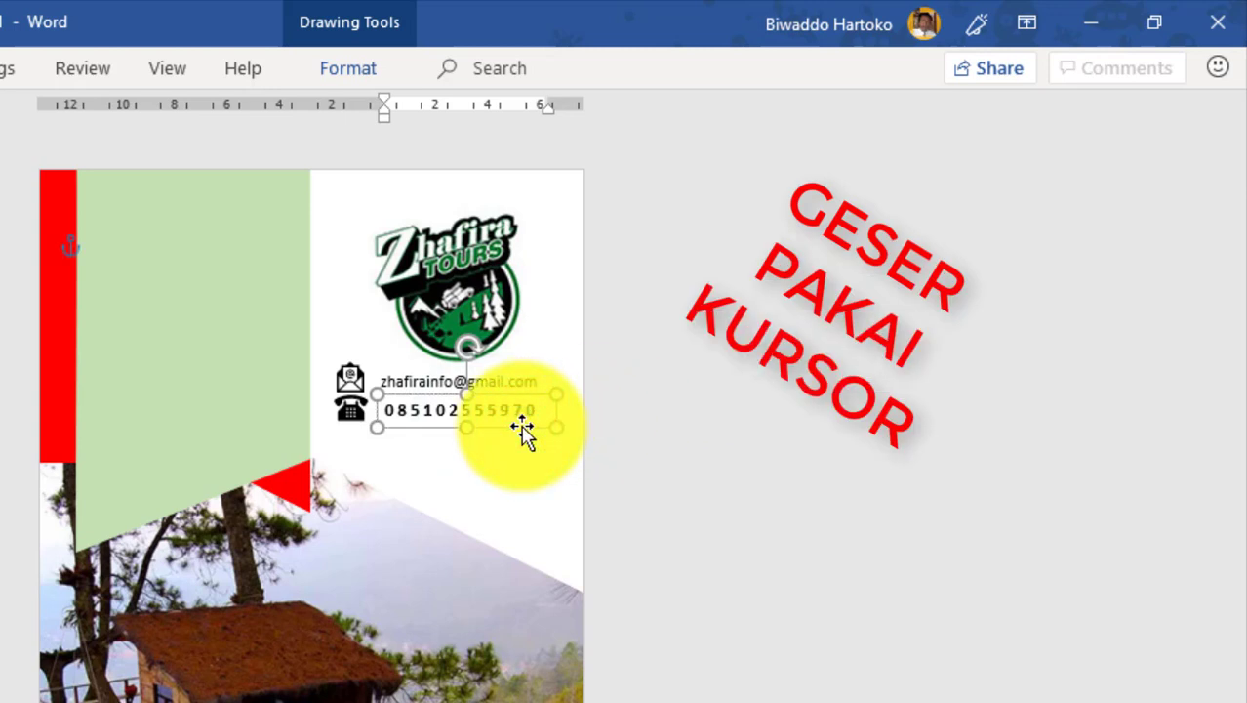
pyautogui.moveTo(522, 430); pyautogui.dragTo(474, 435)
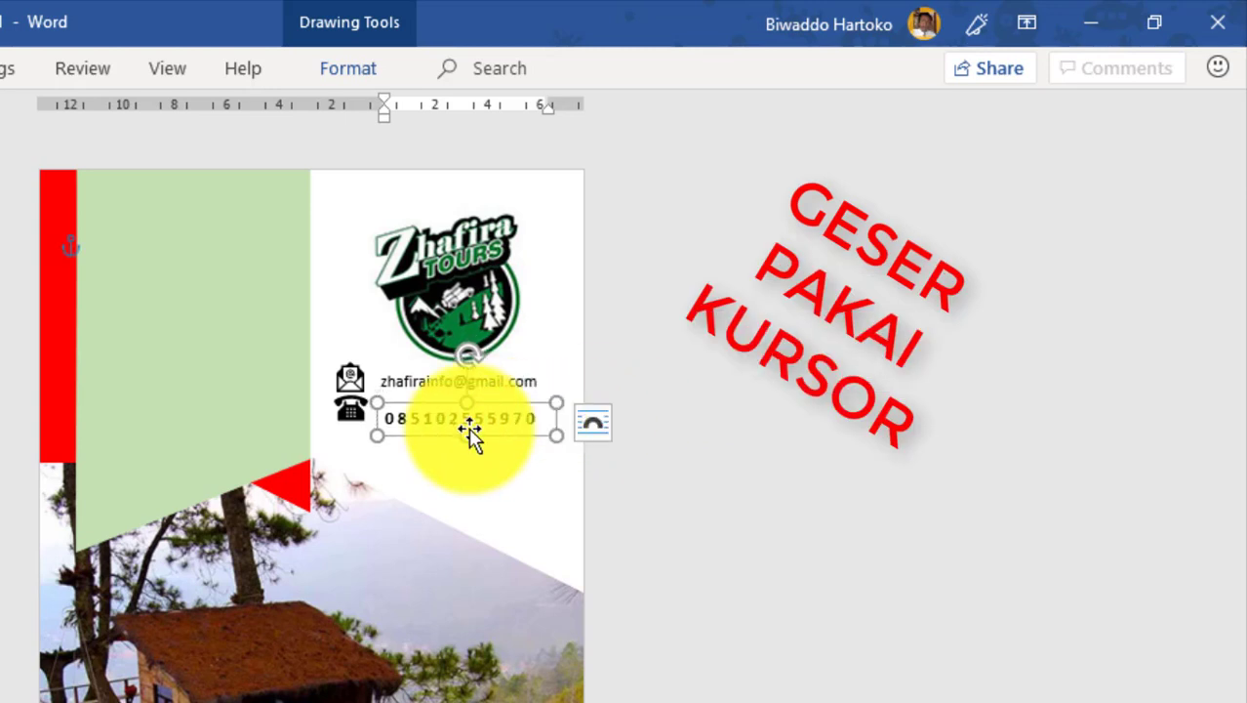
# Check the envelope and telephone icons line up with the e-mail and phone boxes.
pyautogui.click(349, 418)
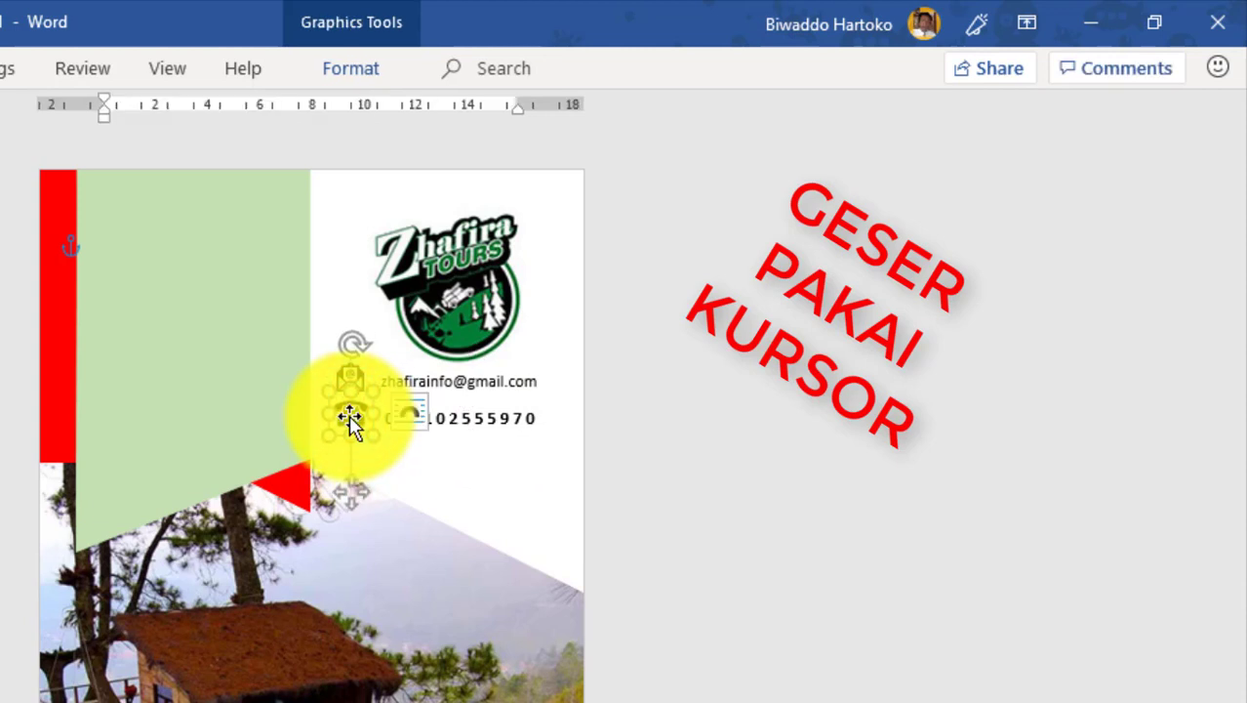
pyautogui.click(421, 387)
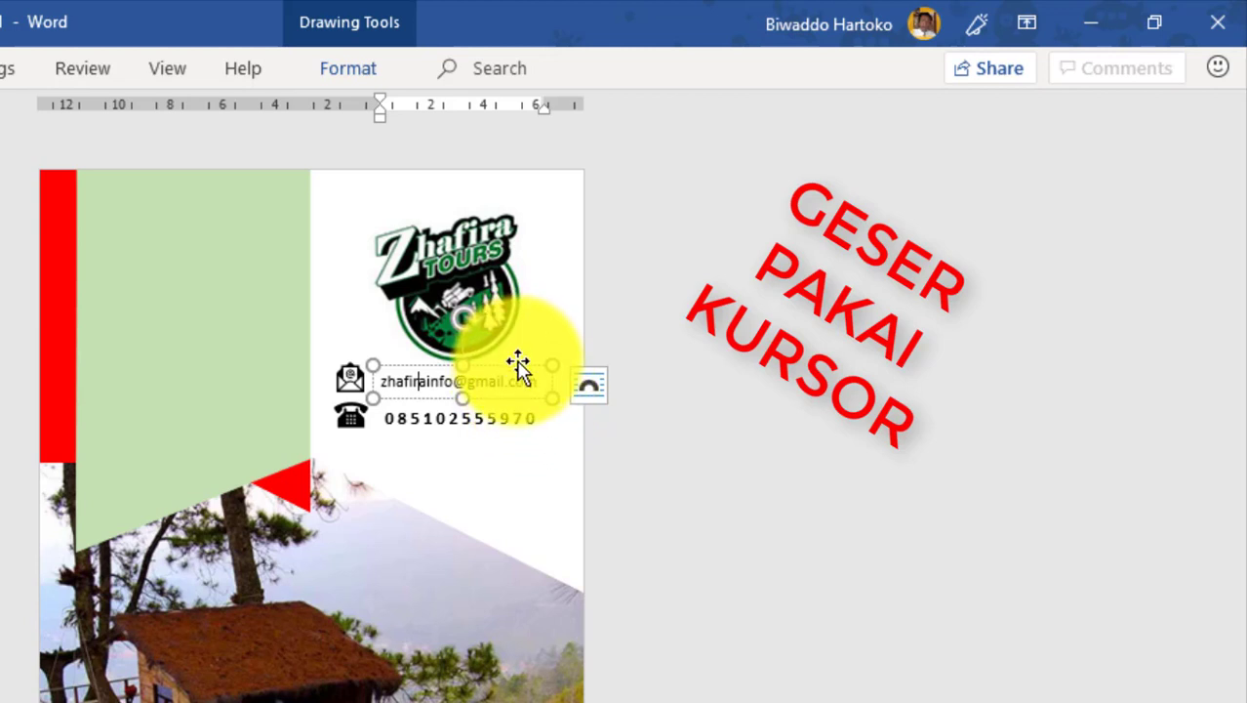
pyautogui.click(517, 364)
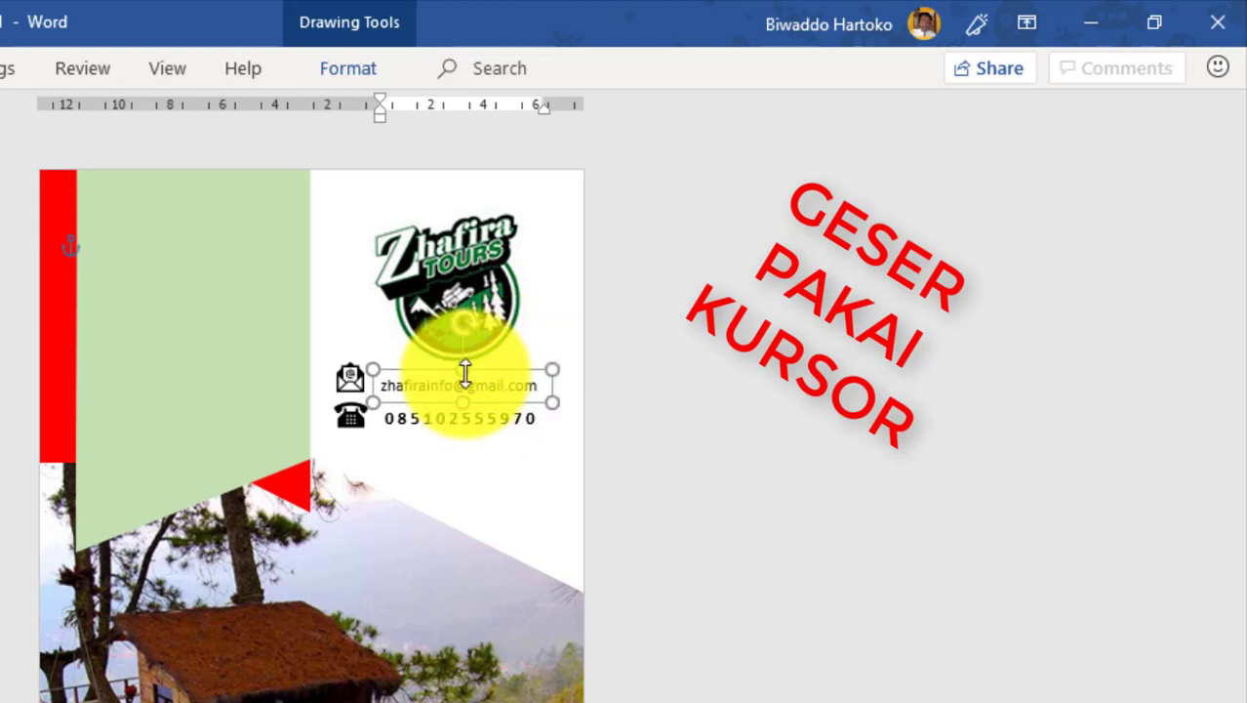
pyautogui.click(358, 383)
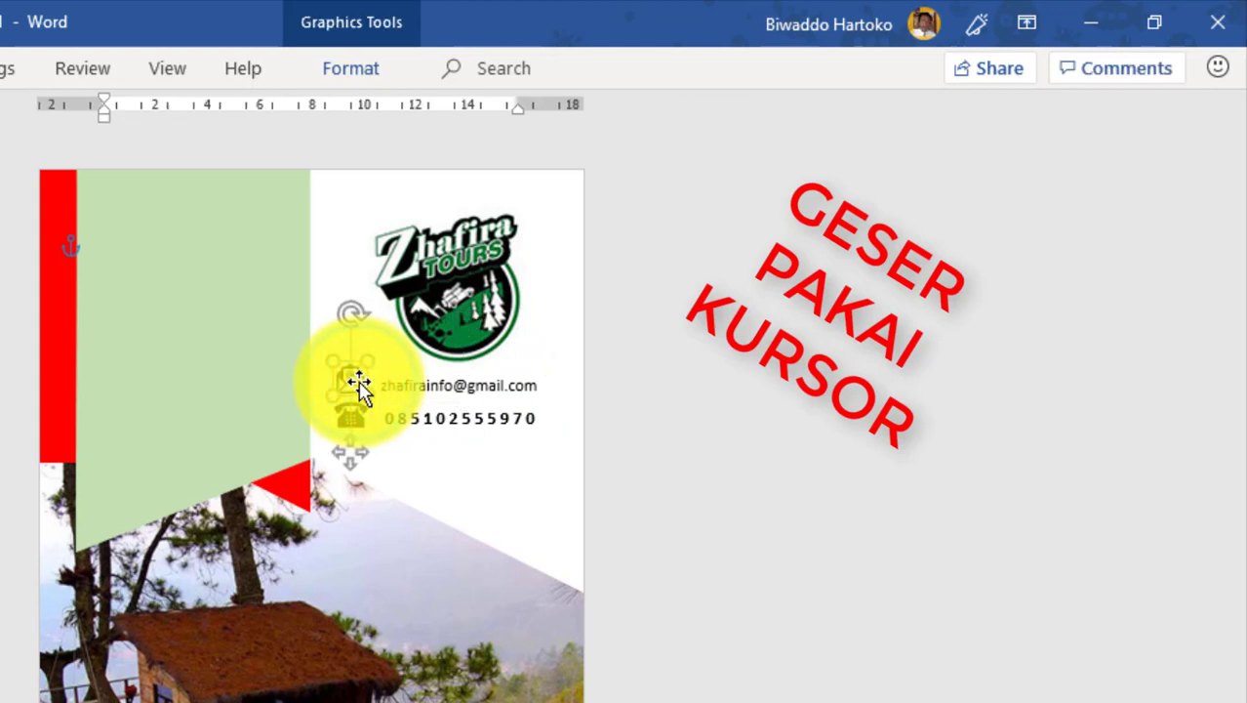
pyautogui.click(761, 379)
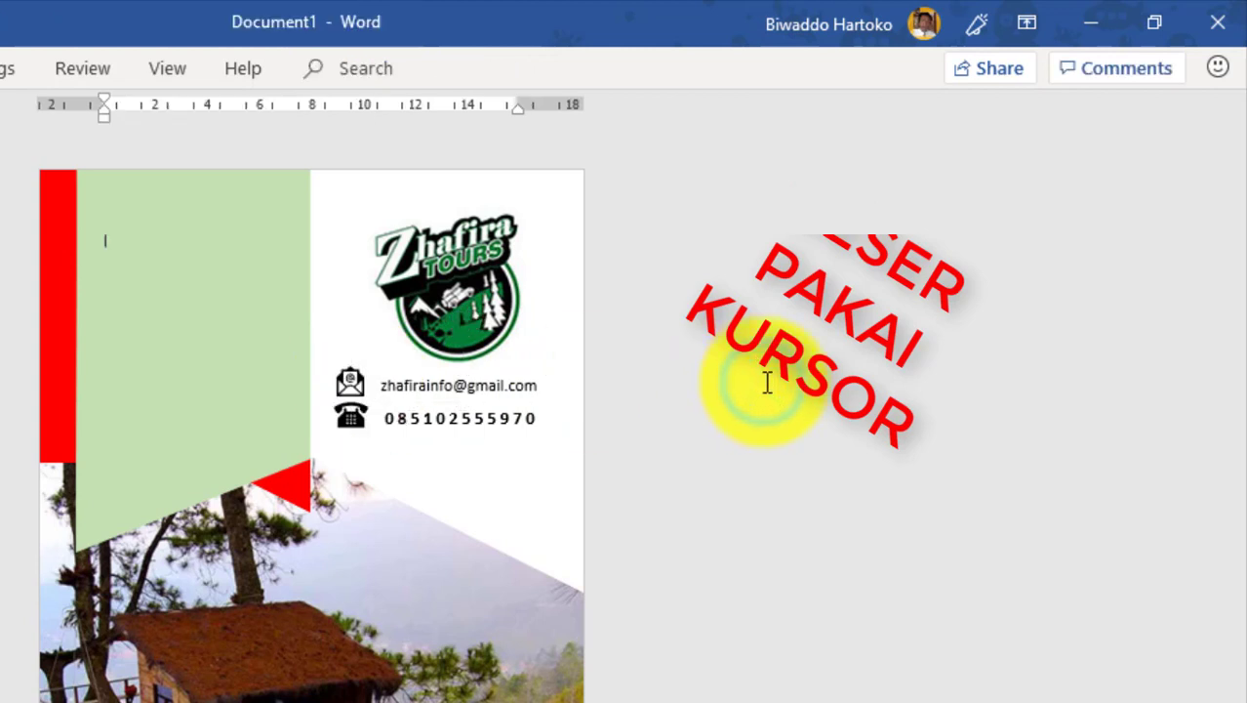
pyautogui.click(358, 426)
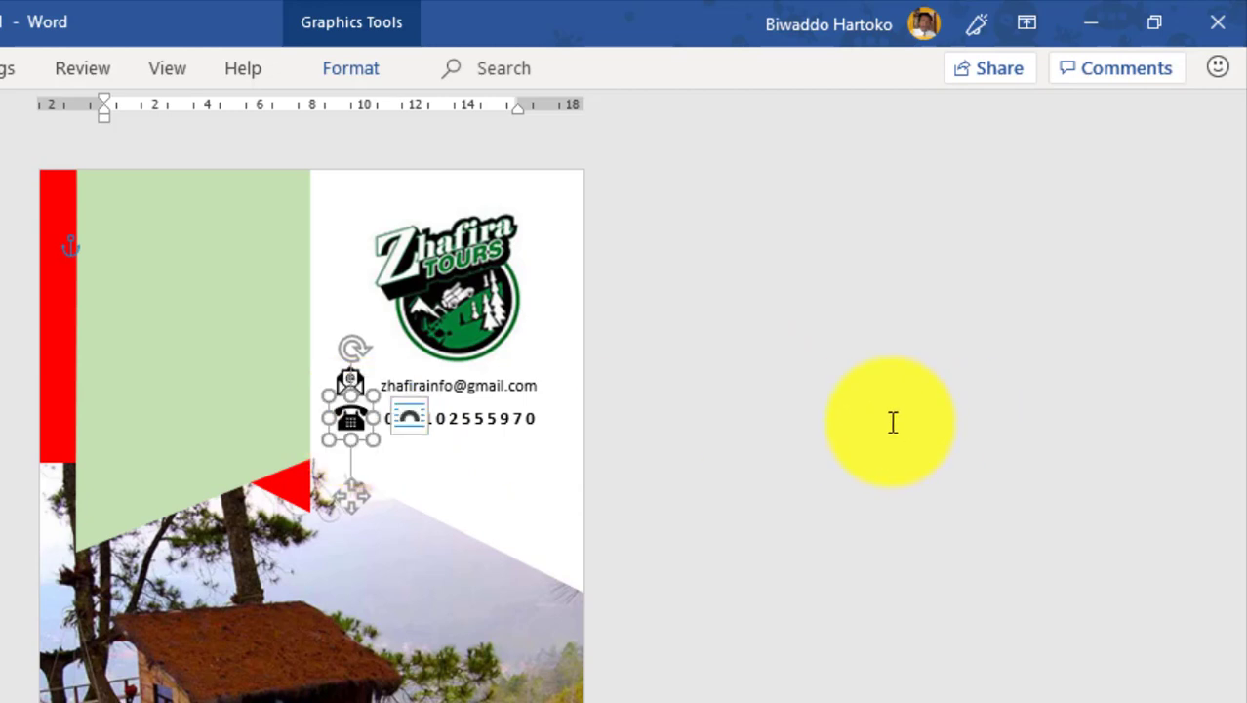
pyautogui.click(892, 423)
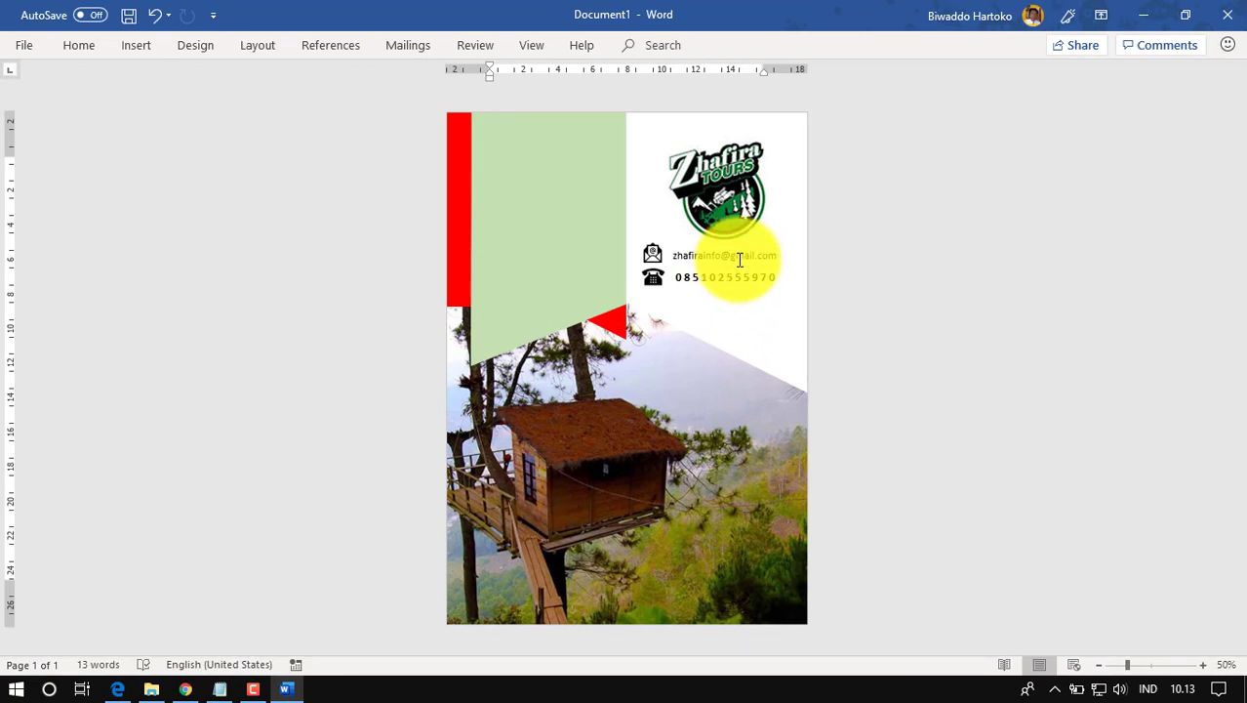
# Duplicate the e-mail text box and move the copy to the bottom of the treehouse photo.
pyautogui.click(744, 251)
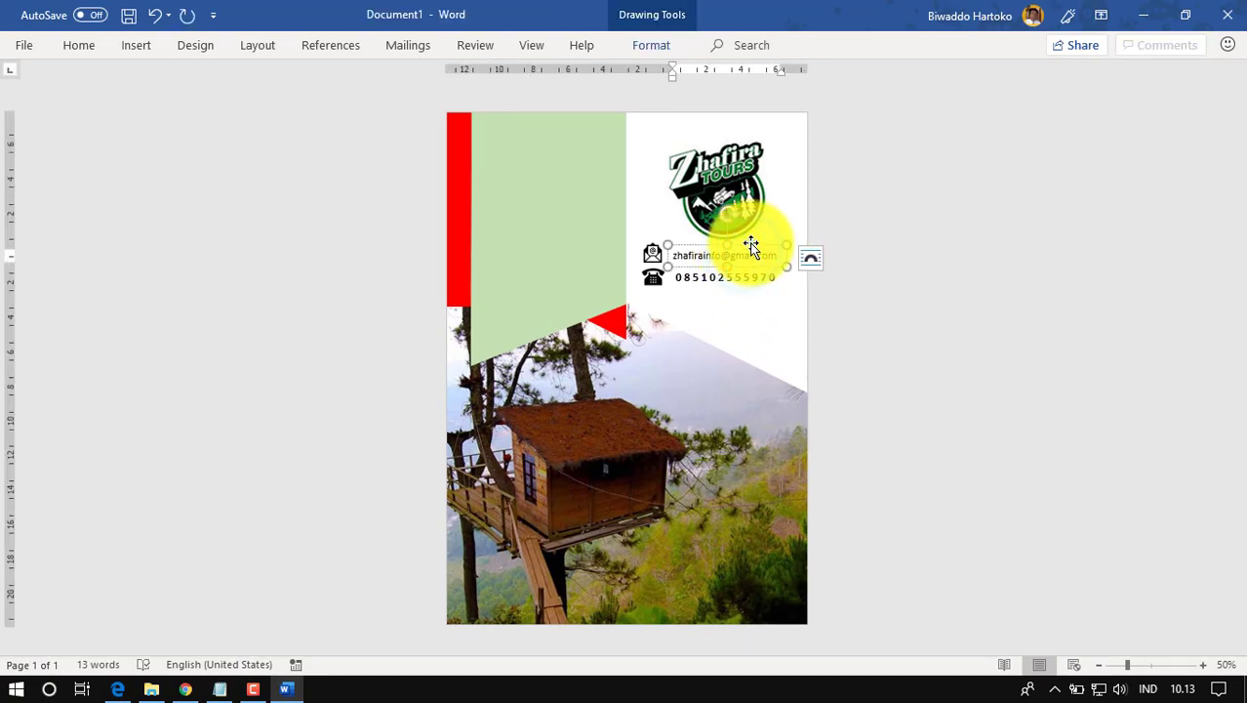
pyautogui.hotkey('ctrl', 'c')
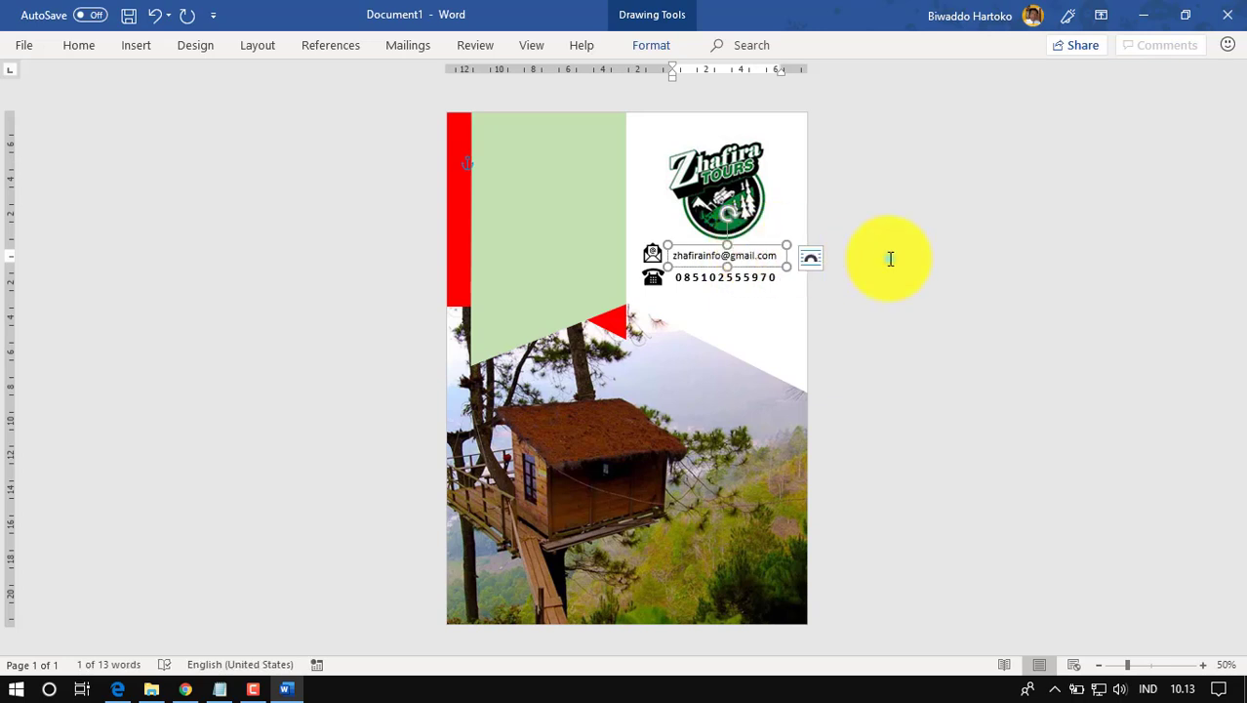
pyautogui.click(890, 256)
pyautogui.hotkey('ctrl', 'v')
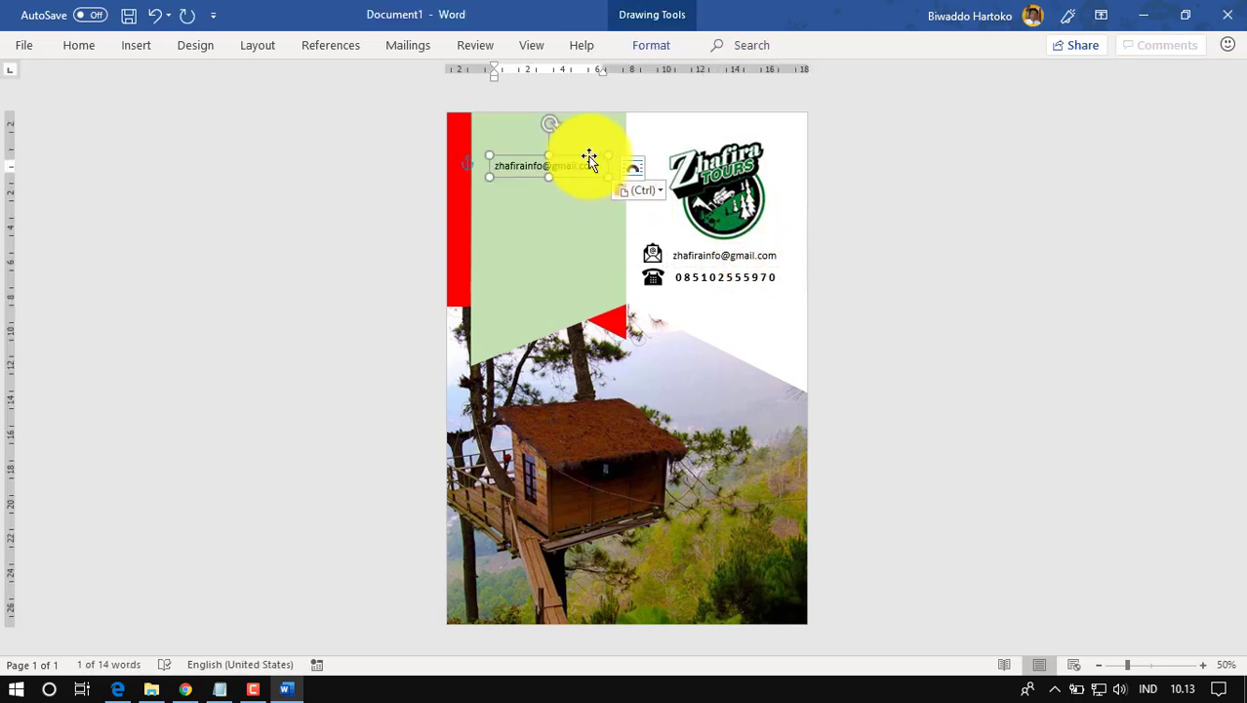
pyautogui.moveTo(587, 156)
pyautogui.mouseDown()
pyautogui.moveTo(638, 582)
pyautogui.moveTo(634, 568)
pyautogui.mouseUp()
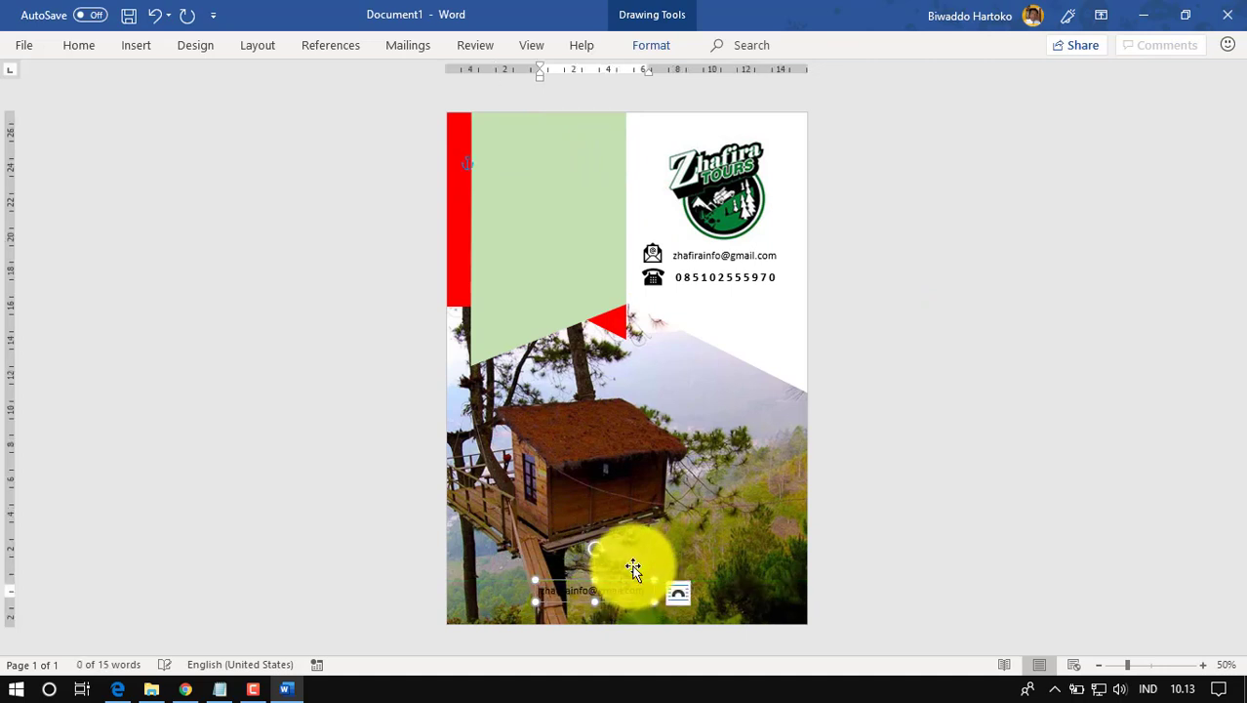
# Copy the website URL from the Notepad notes and minimize Notepad.
pyautogui.click(220, 689)
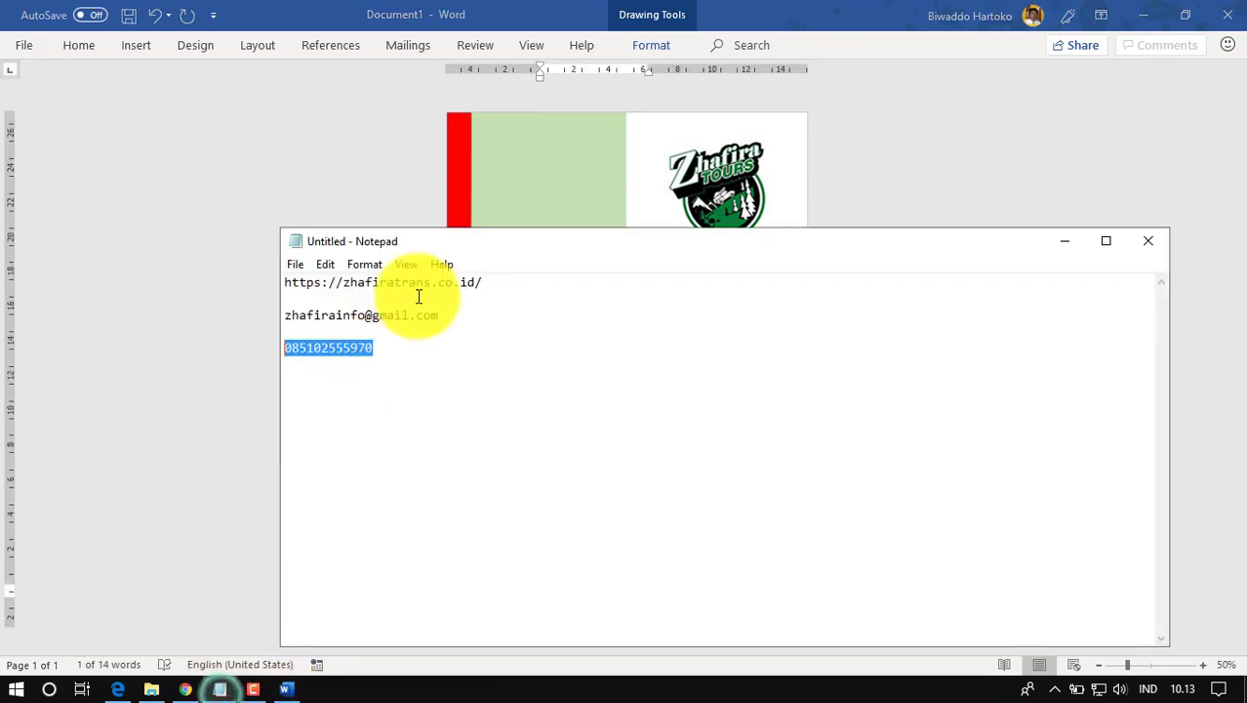
pyautogui.click(493, 269)
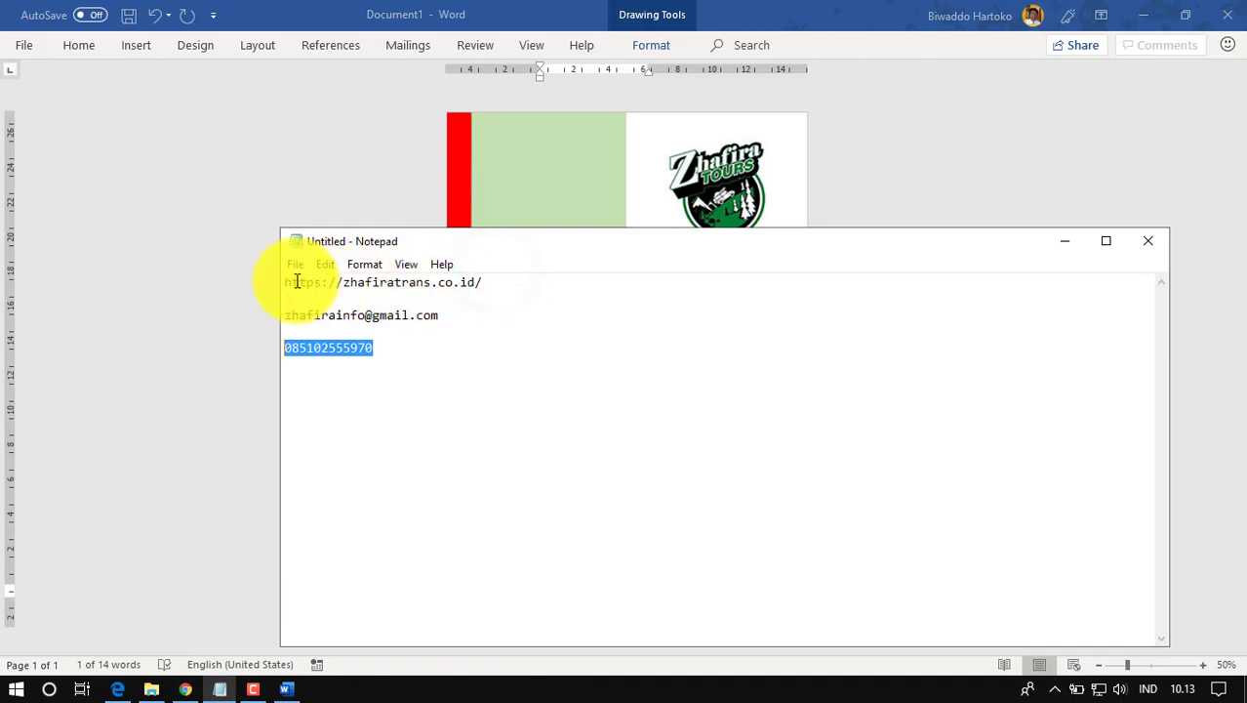
pyautogui.moveTo(284, 283); pyautogui.dragTo(482, 282)
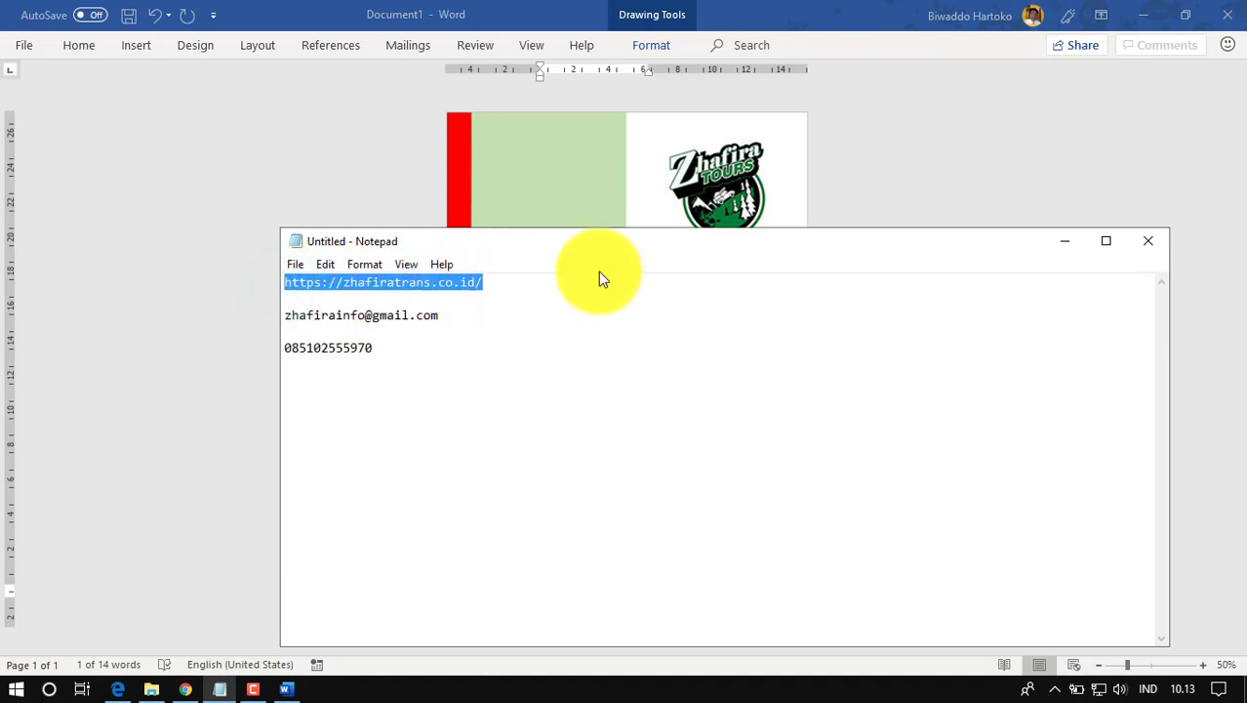
pyautogui.click(1061, 242)
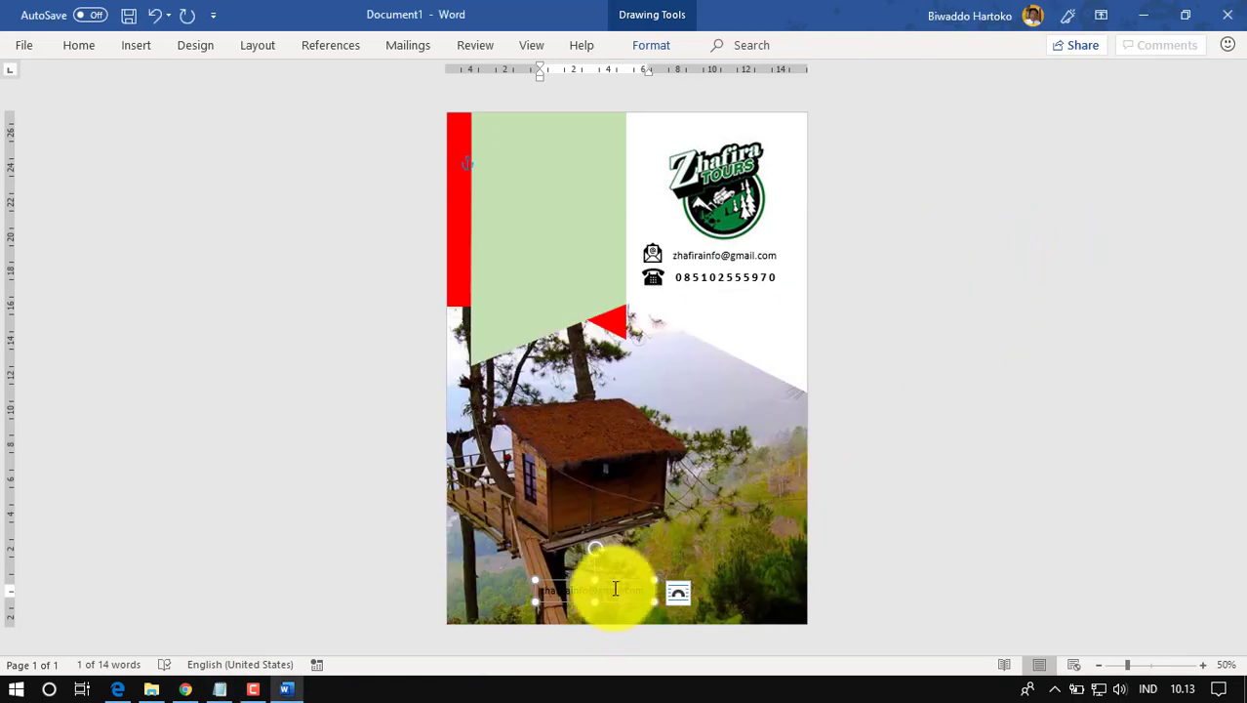
# Paste the website URL into the bottom box, widen it, and set the text to size 24.
pyautogui.hotkey('ctrl', 'v')
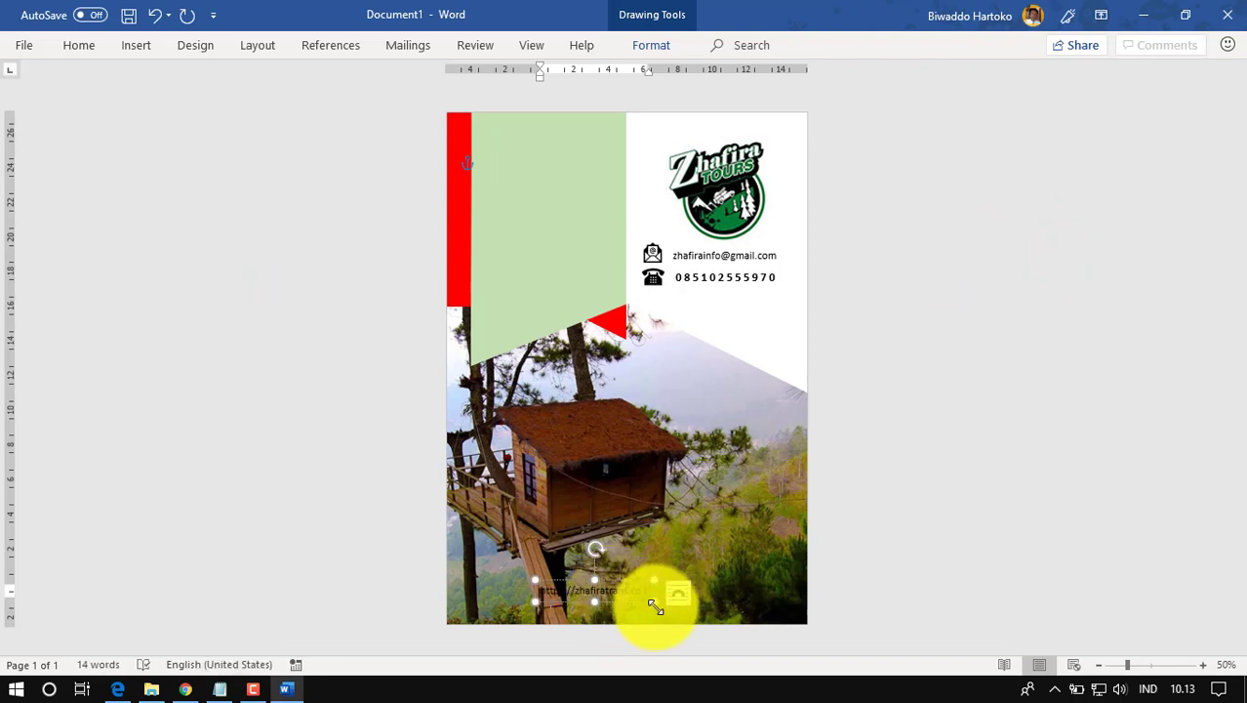
pyautogui.moveTo(656, 605); pyautogui.dragTo(714, 605)
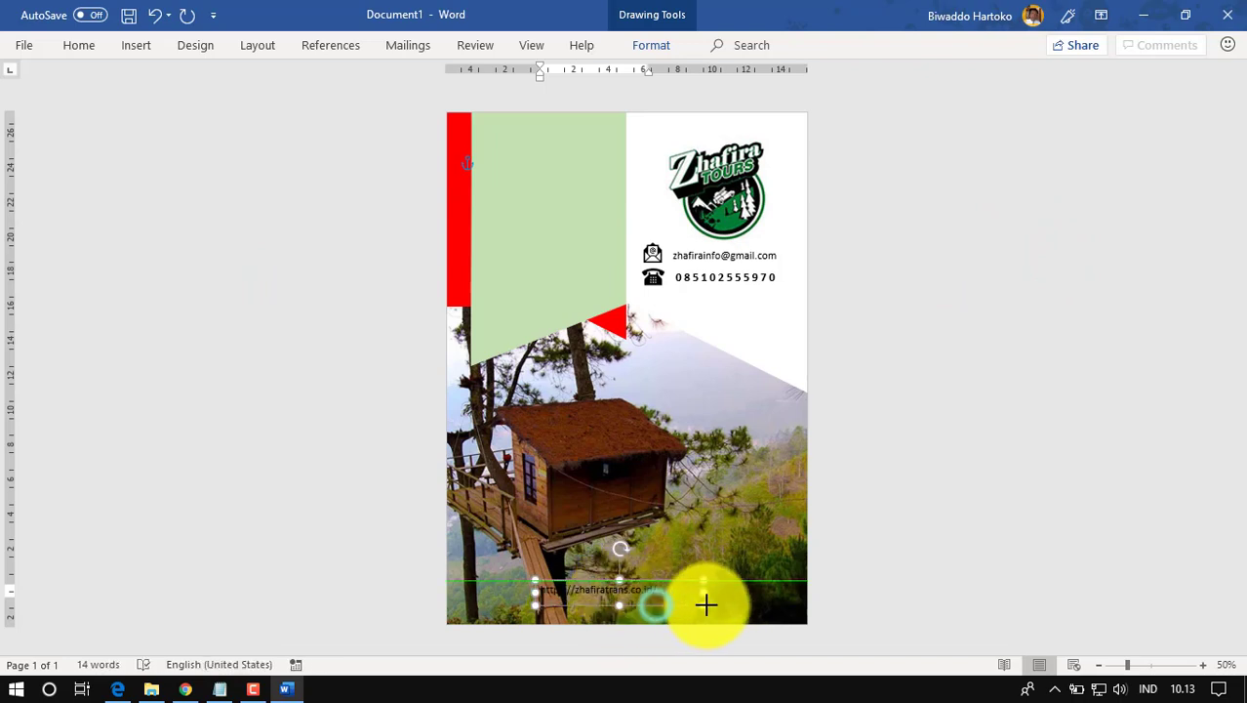
pyautogui.click(638, 590)
pyautogui.doubleClick(637, 589)
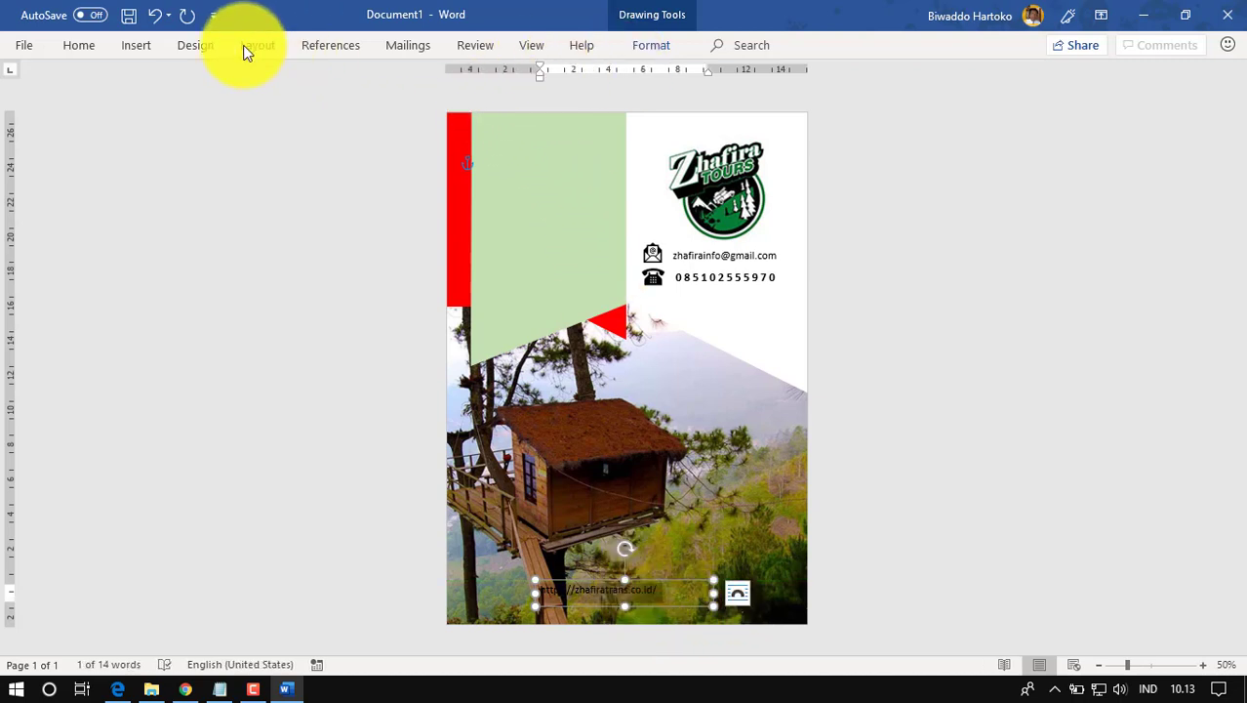
pyautogui.click(94, 43)
pyautogui.click(276, 80)
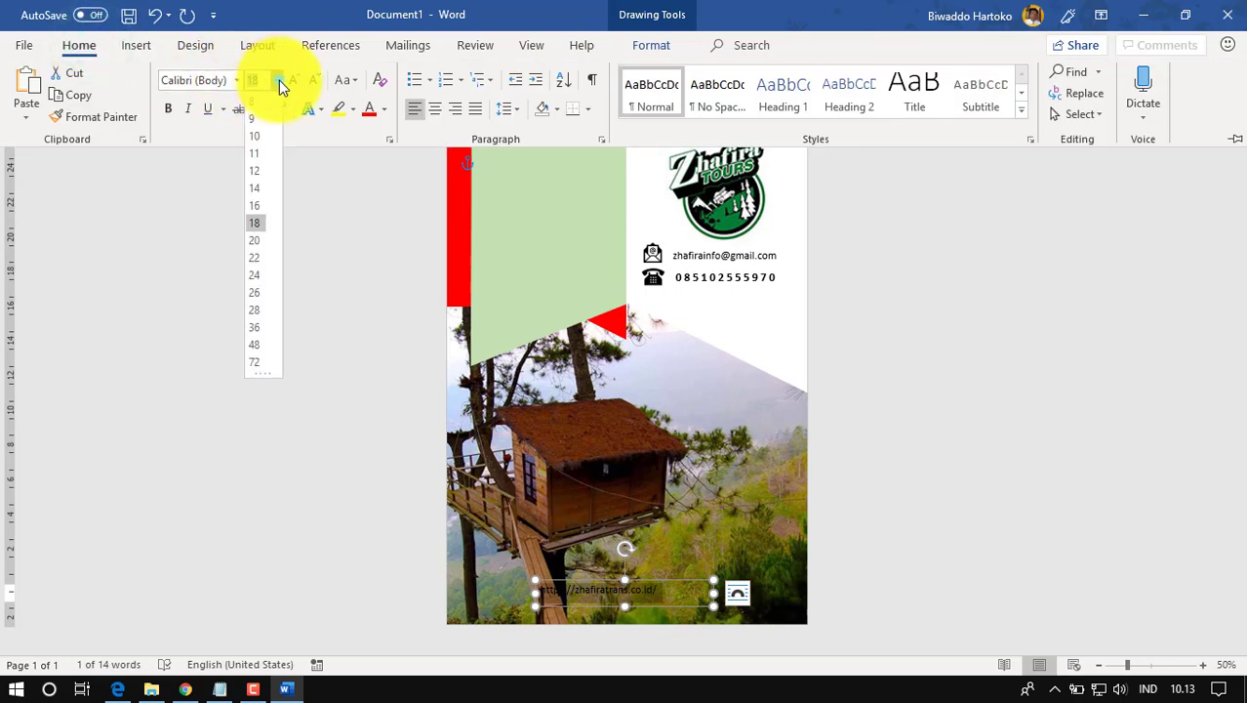
pyautogui.click(261, 276)
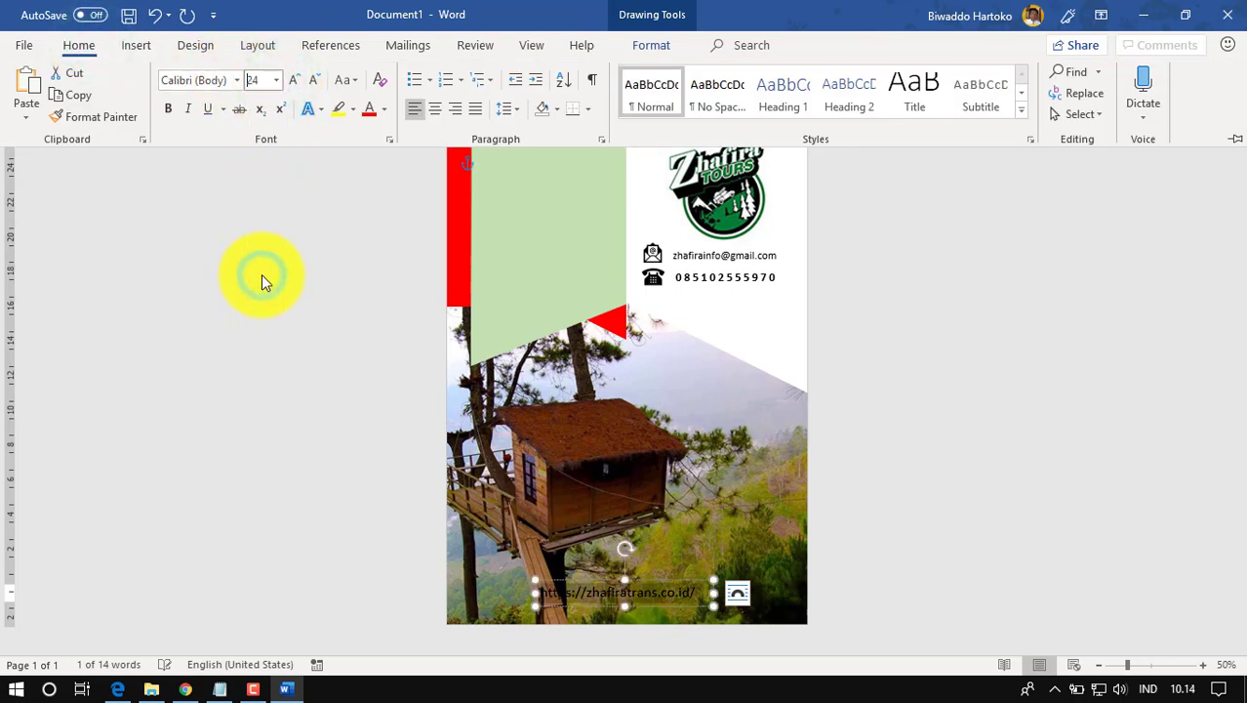
# Make the URL bold and light yellow, and nudge its box slightly right.
pyautogui.click(383, 108)
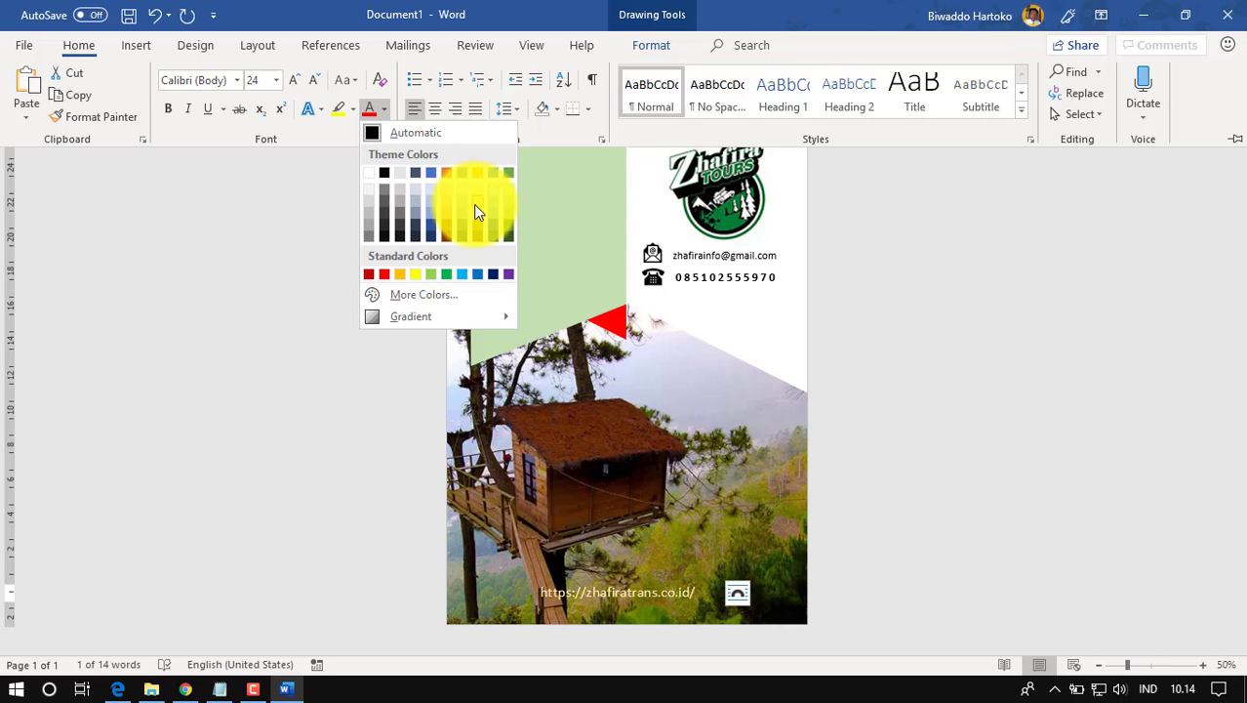
pyautogui.click(475, 211)
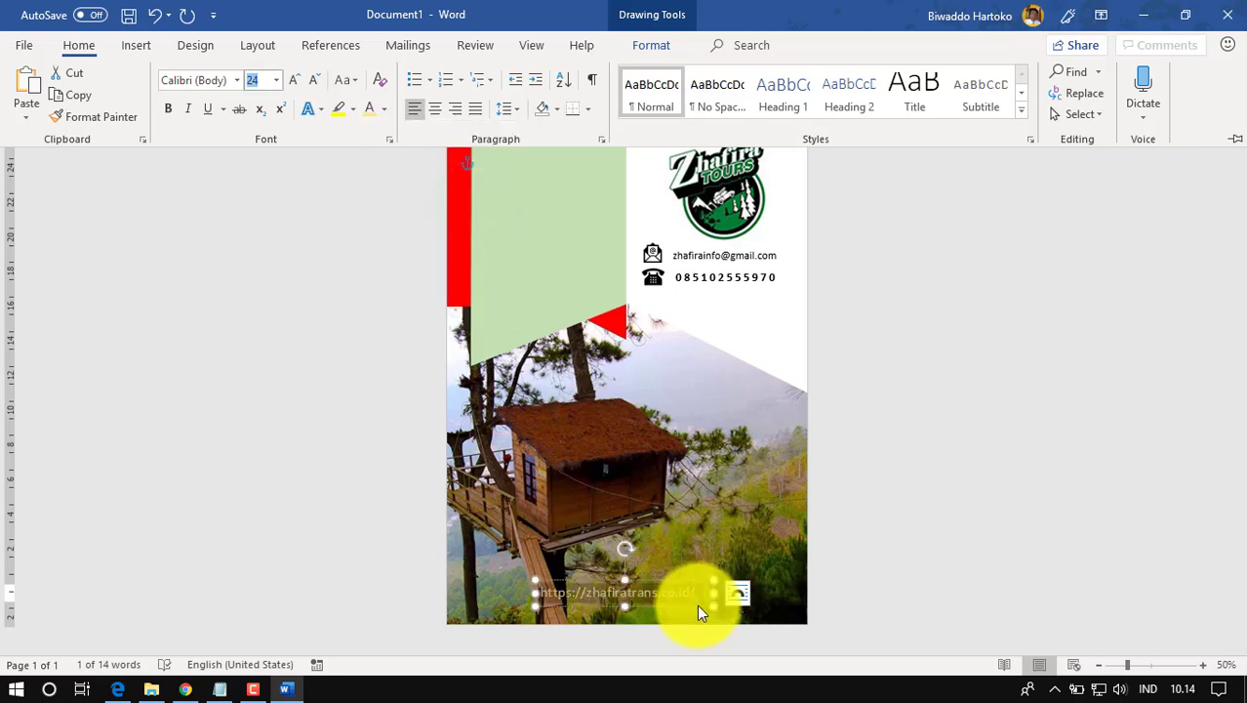
pyautogui.click(168, 109)
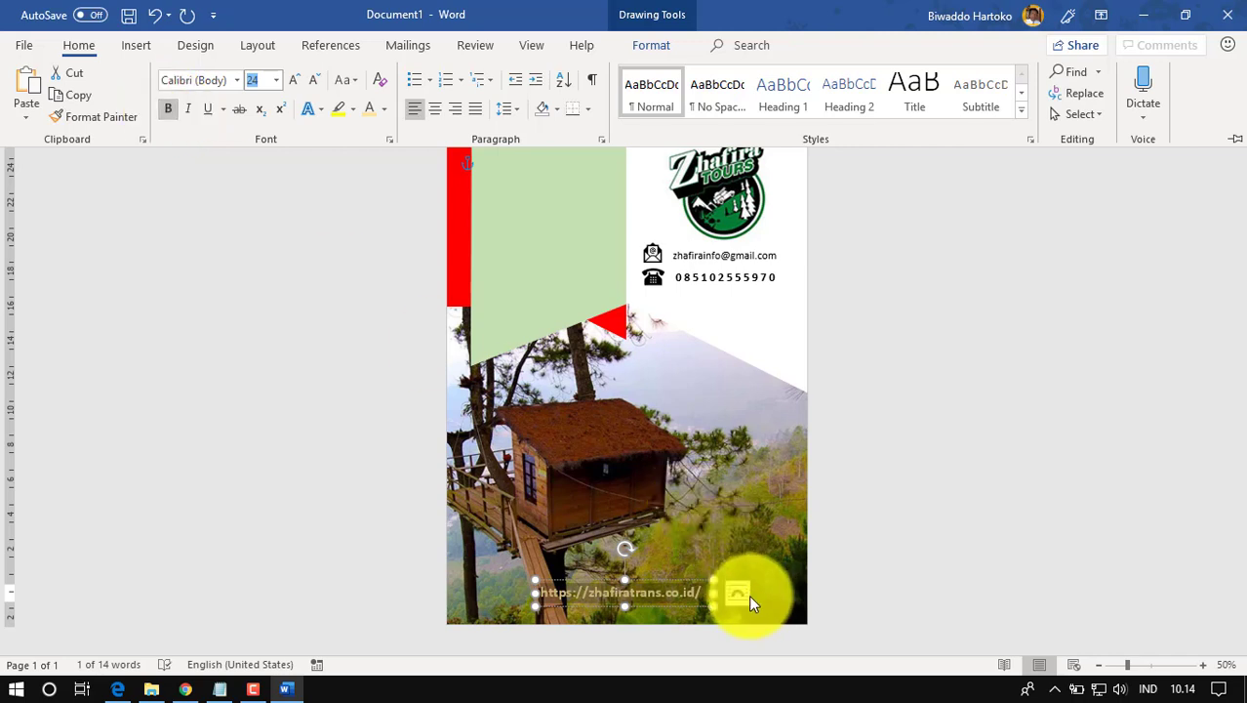
pyautogui.hotkey('ctrl', 'F1')
pyautogui.moveTo(647, 578); pyautogui.dragTo(655, 573)
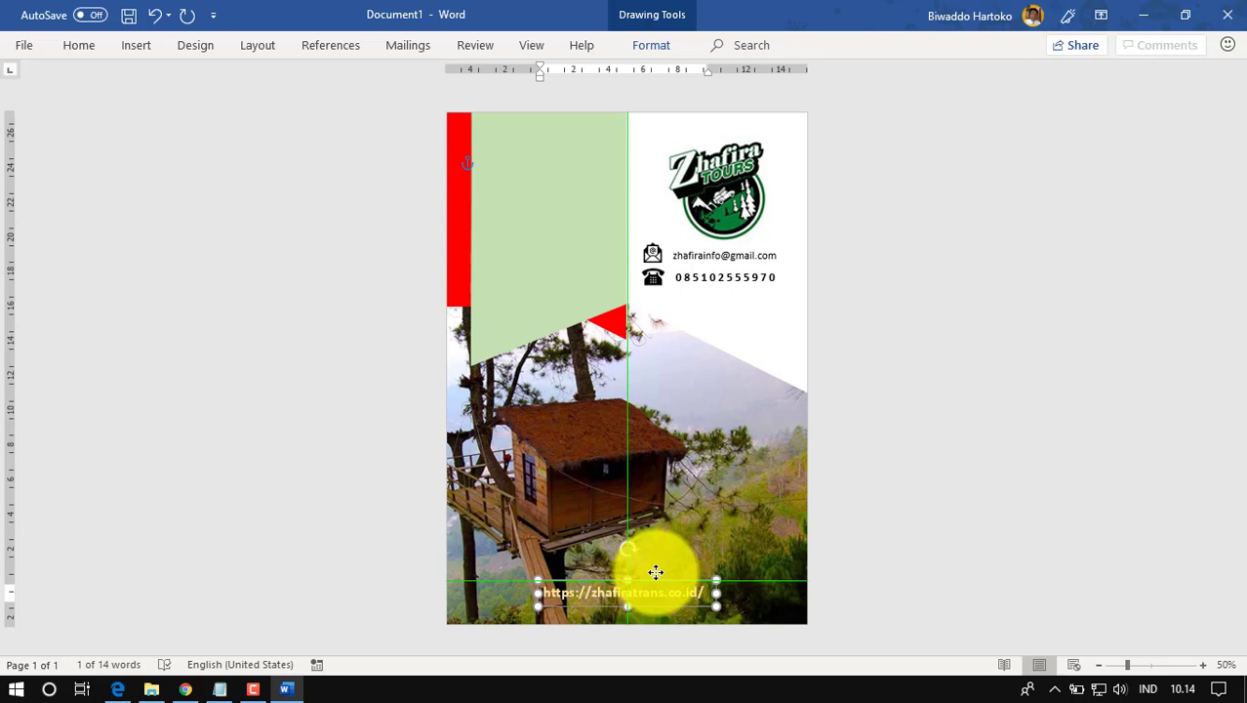
pyautogui.click(924, 395)
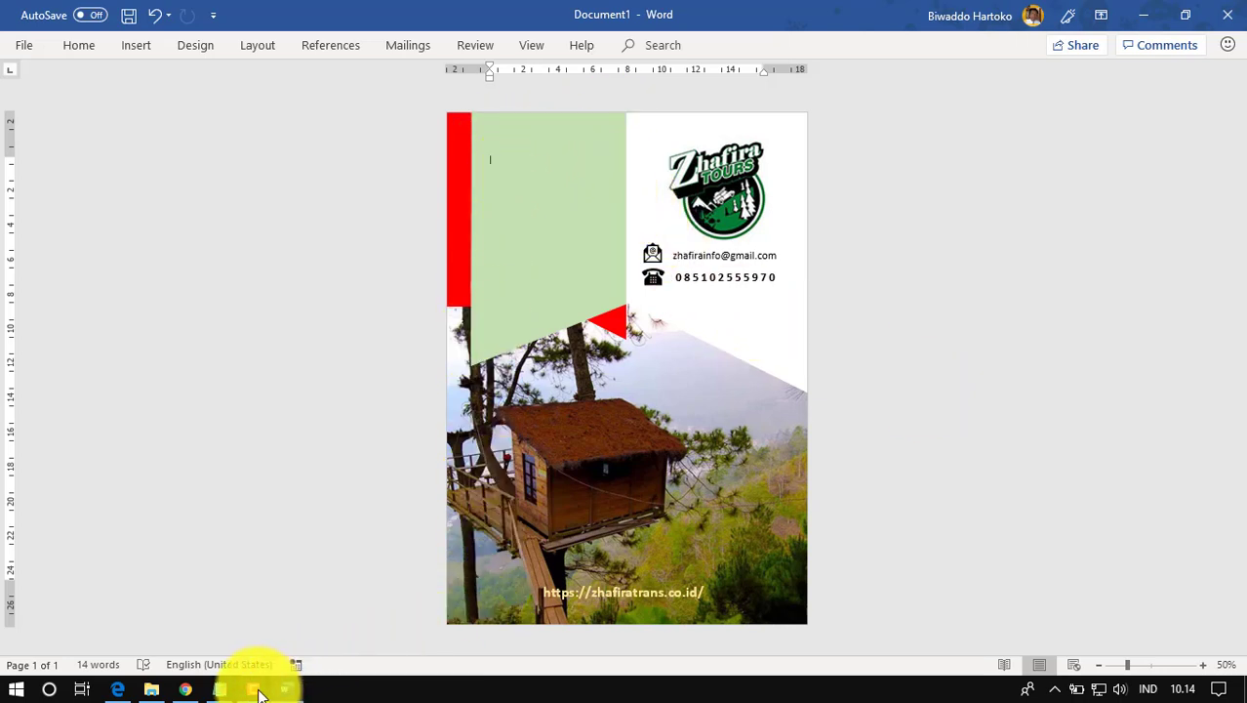
# Check Cover Zhafira.pdf in Edge for reference, then switch back to the Word document.
pyautogui.click(121, 693)
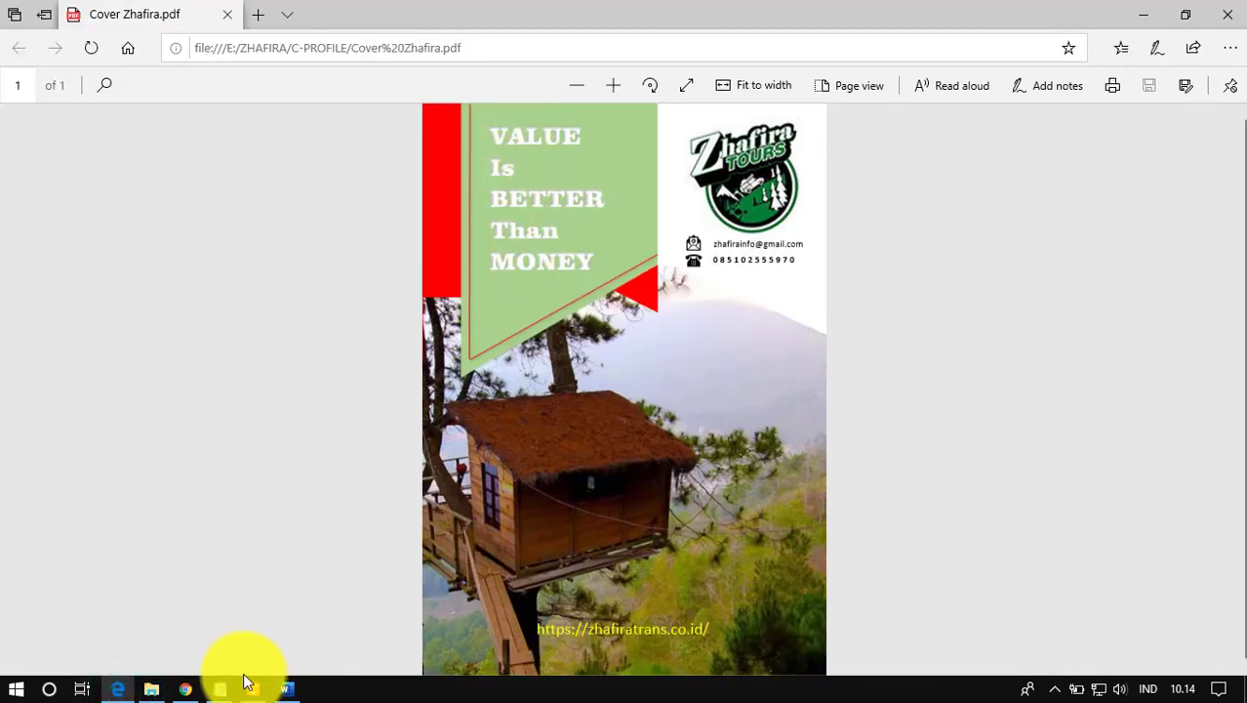
pyautogui.click(286, 689)
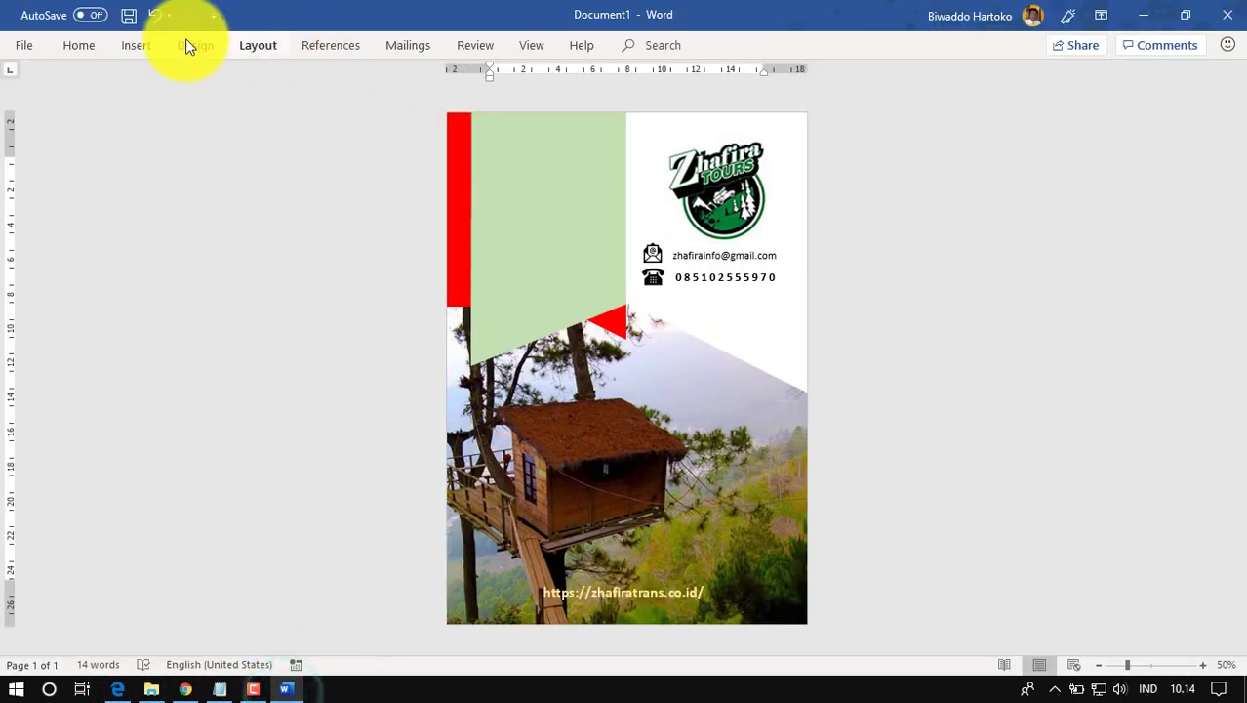
pyautogui.click(138, 48)
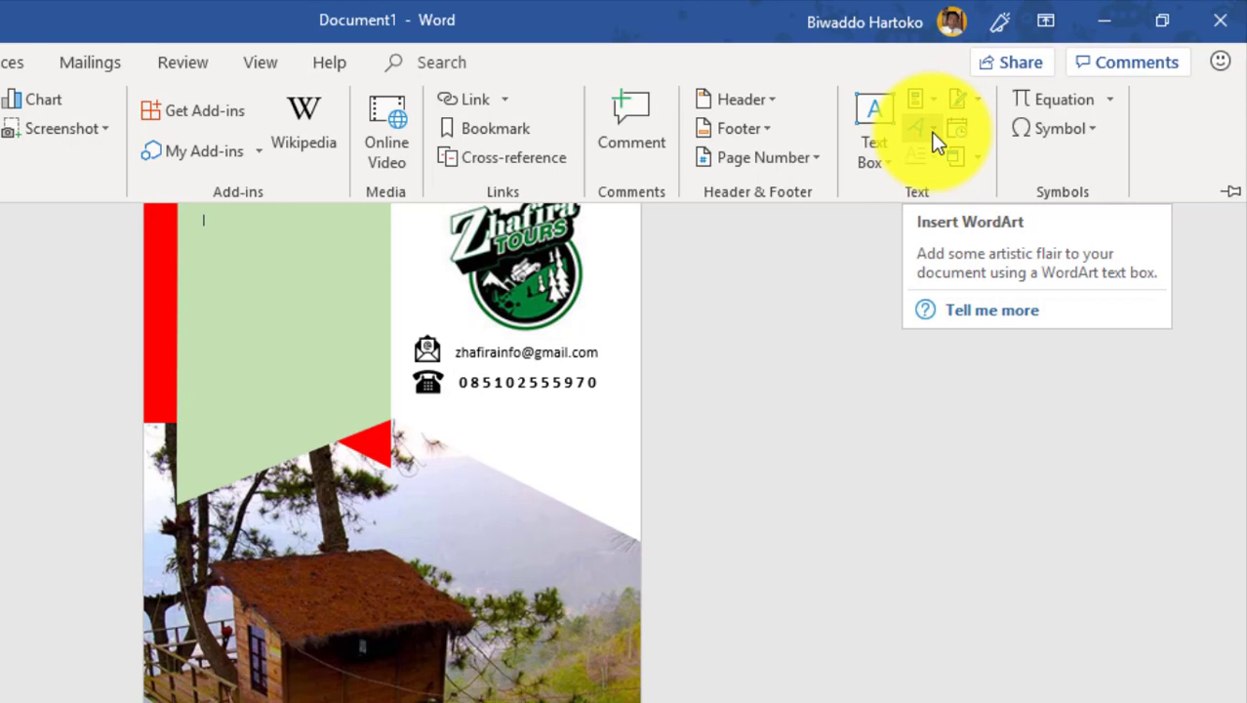
# Insert Fill: Light Gray, Inner Shadow WordArt reading VALUE / Is / better / Than / MONEY on separate lines.
pyautogui.click(933, 137)
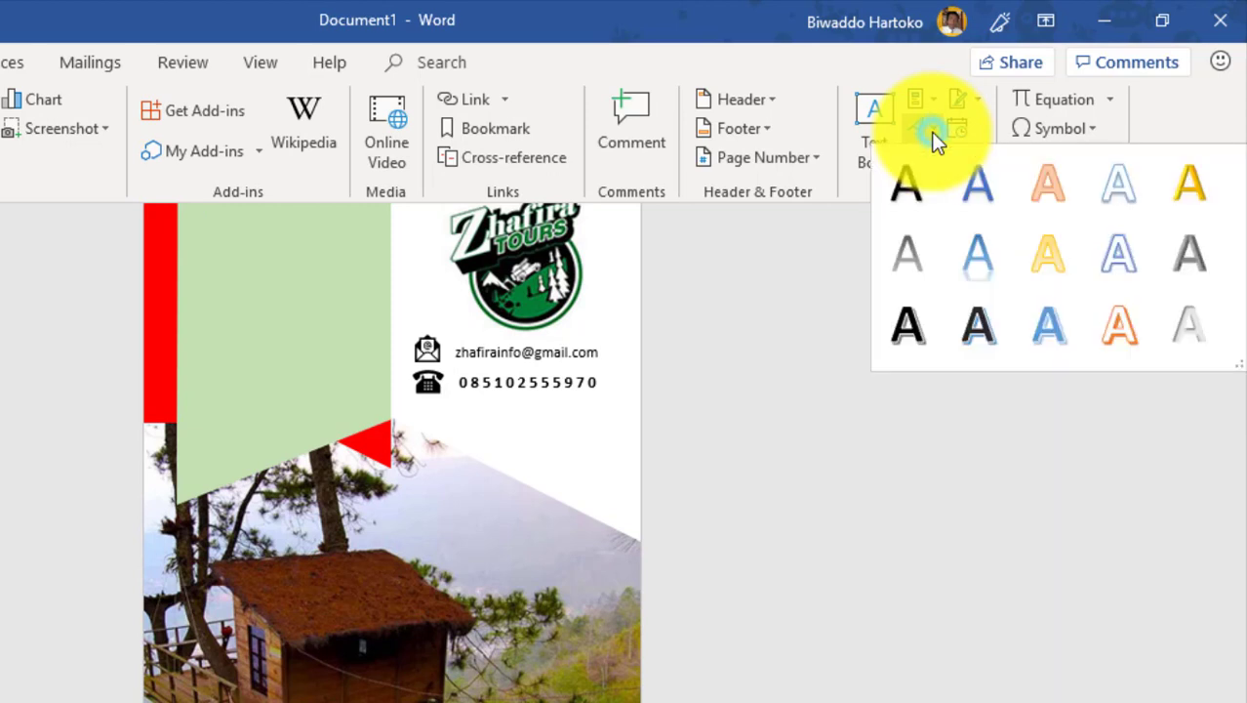
pyautogui.click(1189, 334)
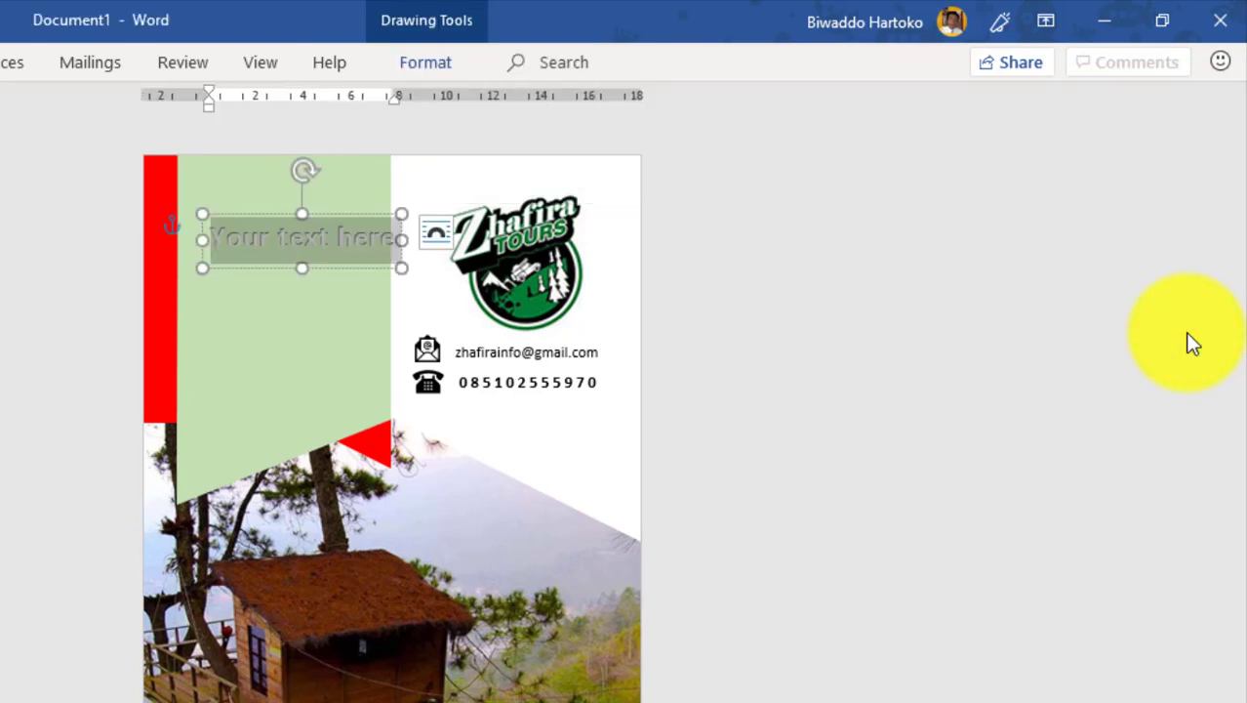
pyautogui.write('V')
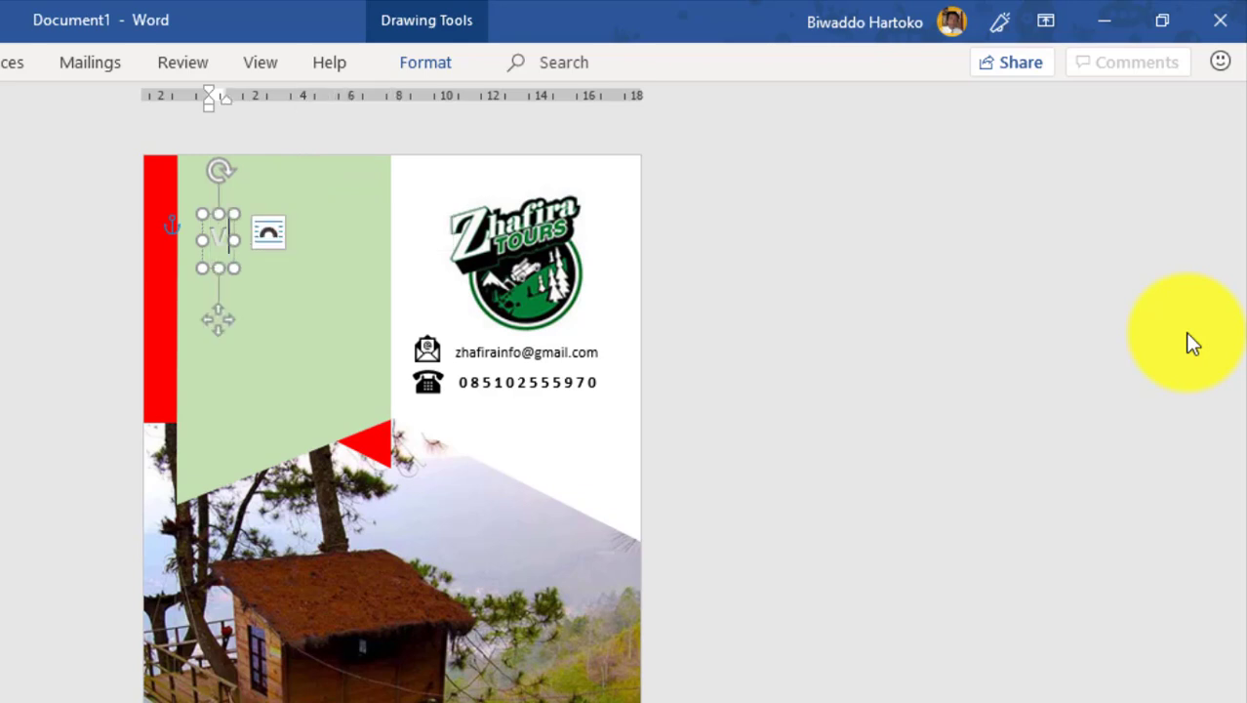
pyautogui.write('ALUE')
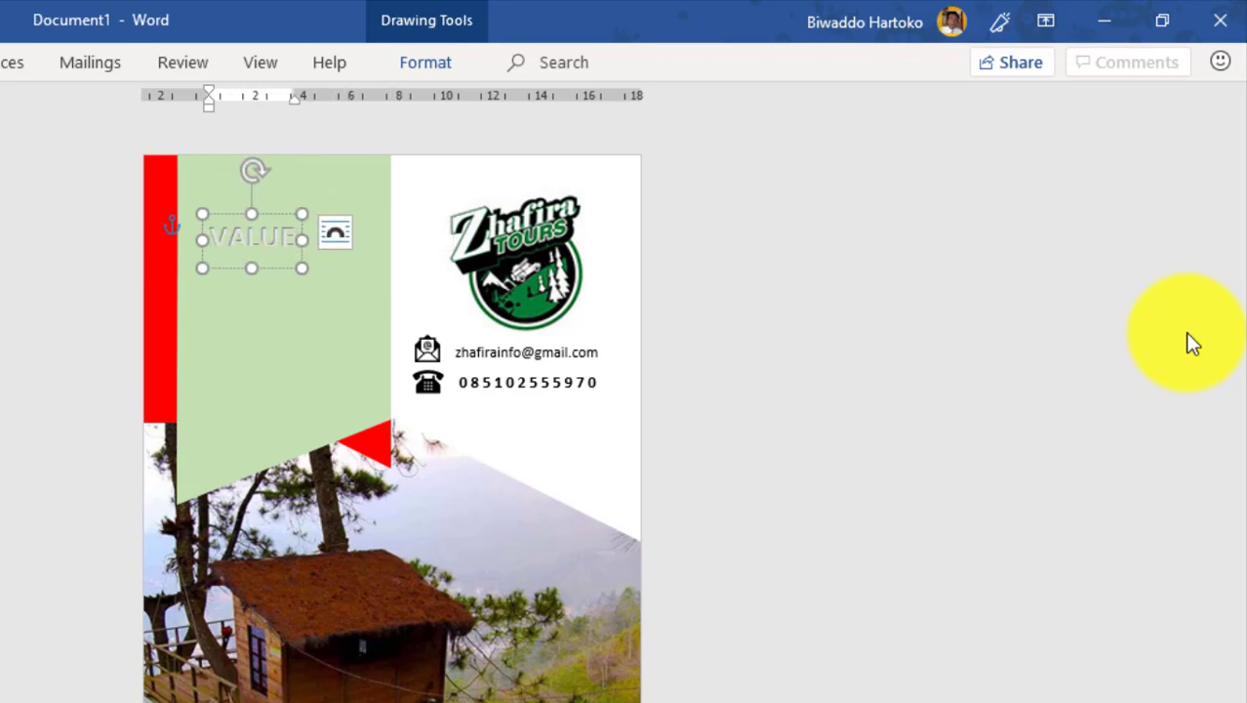
pyautogui.press('Return')
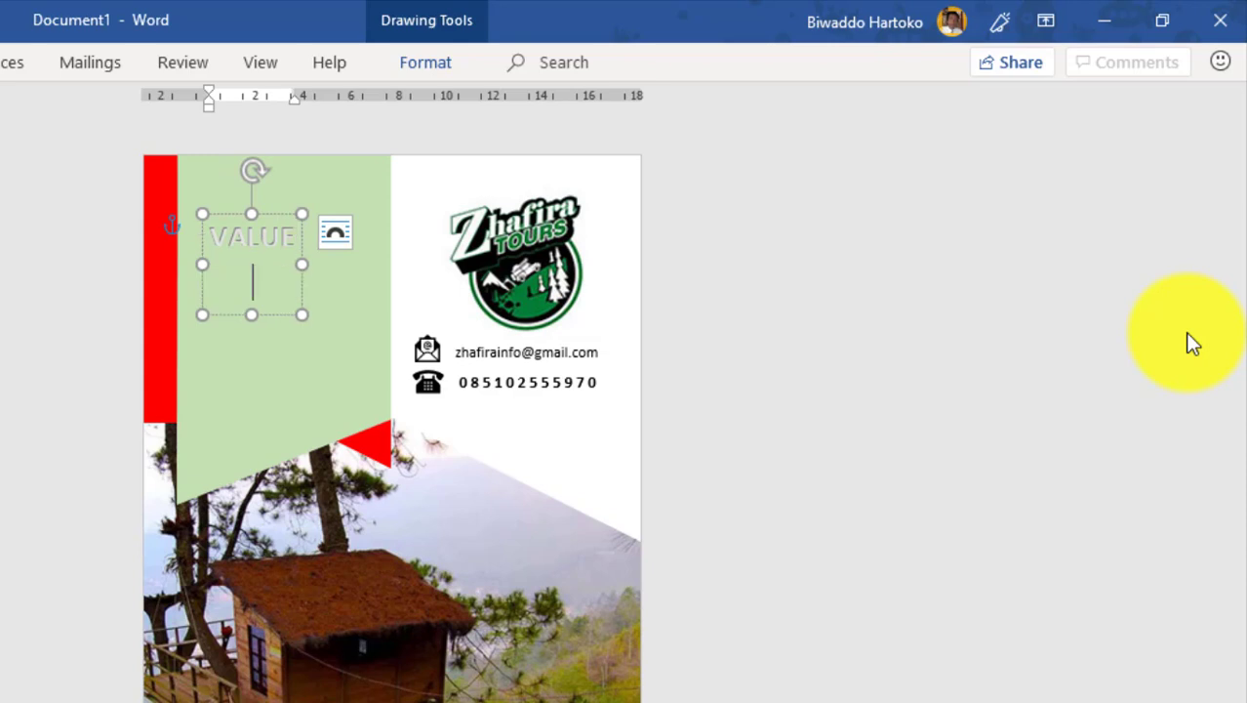
pyautogui.write('Is')
pyautogui.write('bet')
pyautogui.write('ter')
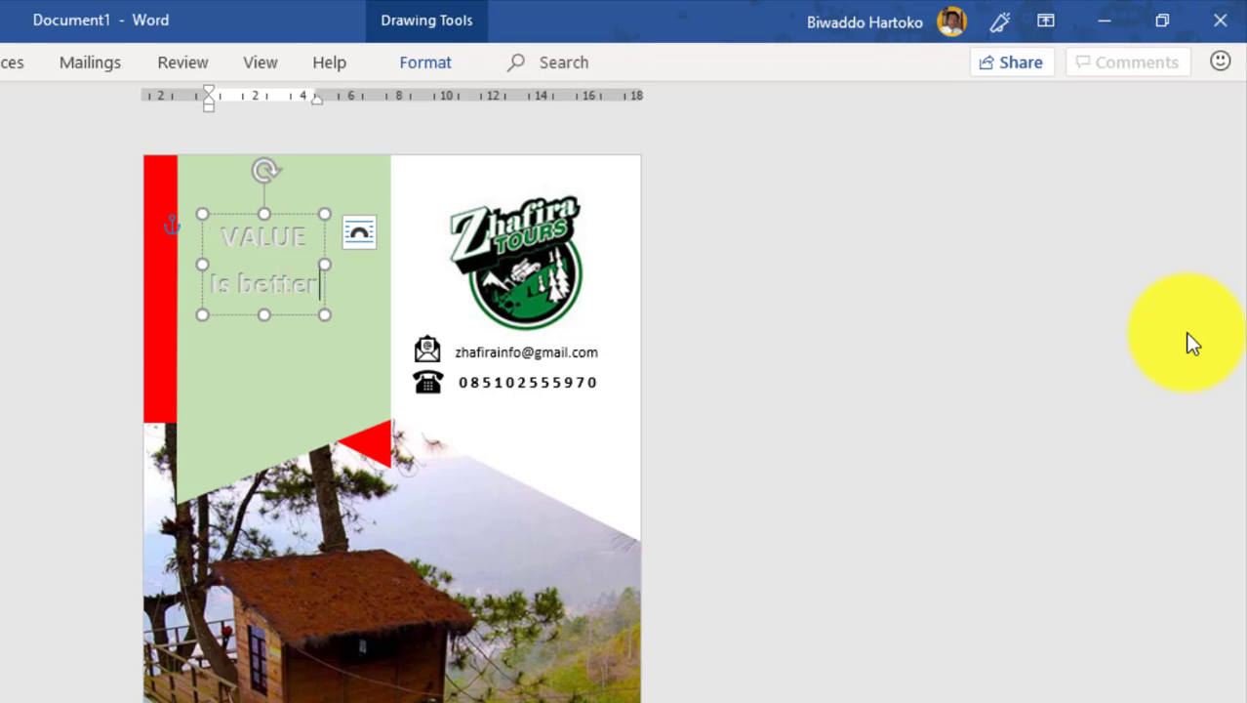
pyautogui.press('Return')
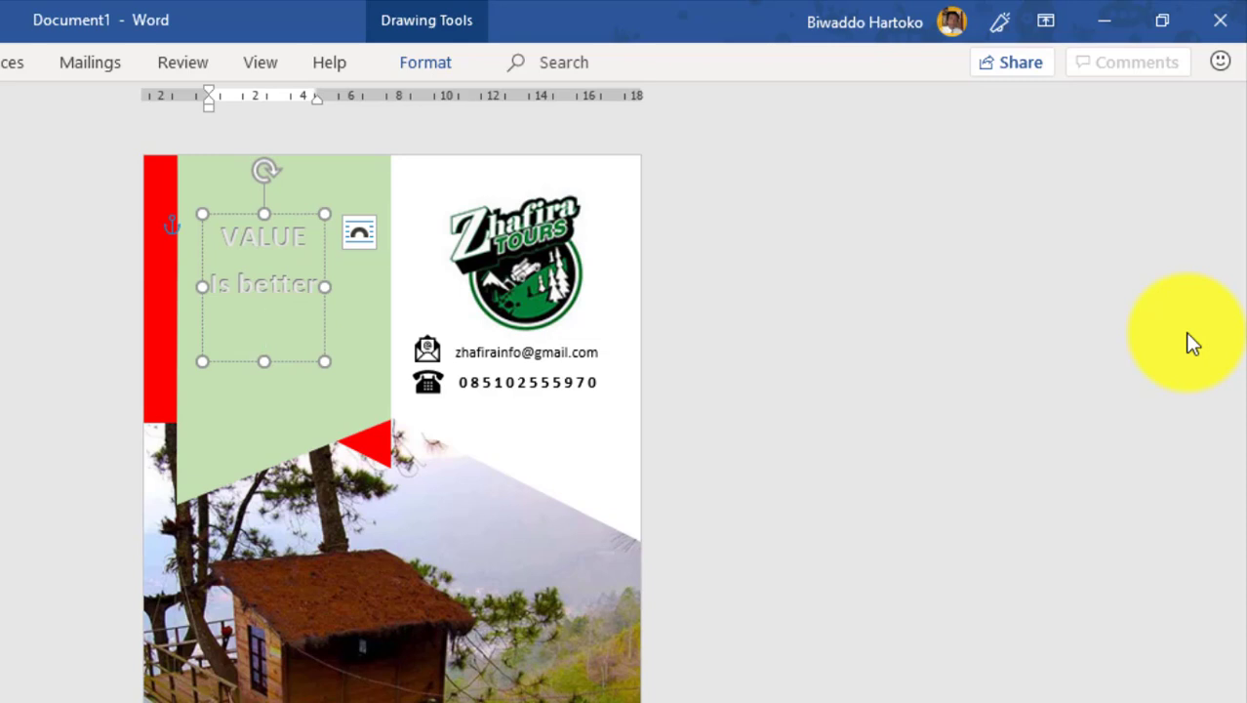
pyautogui.write('than')
pyautogui.press('Return')
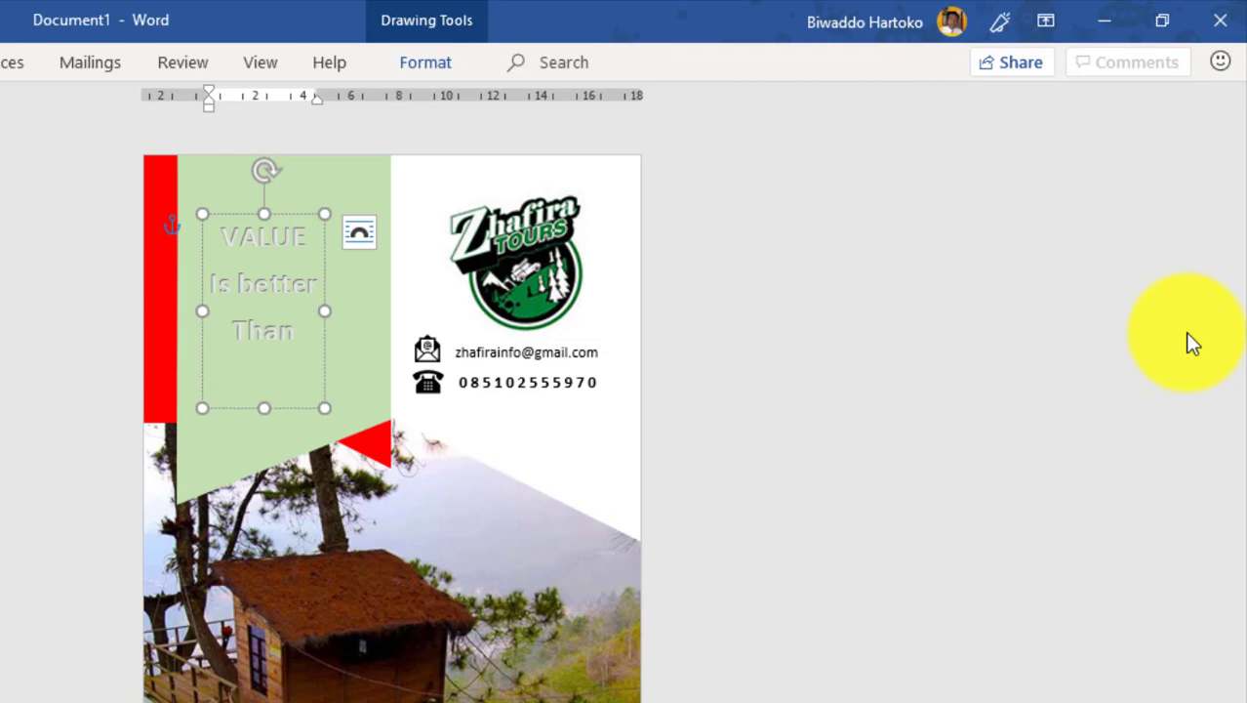
pyautogui.write('M')
pyautogui.write('O')
pyautogui.write('N')
pyautogui.write('EY')
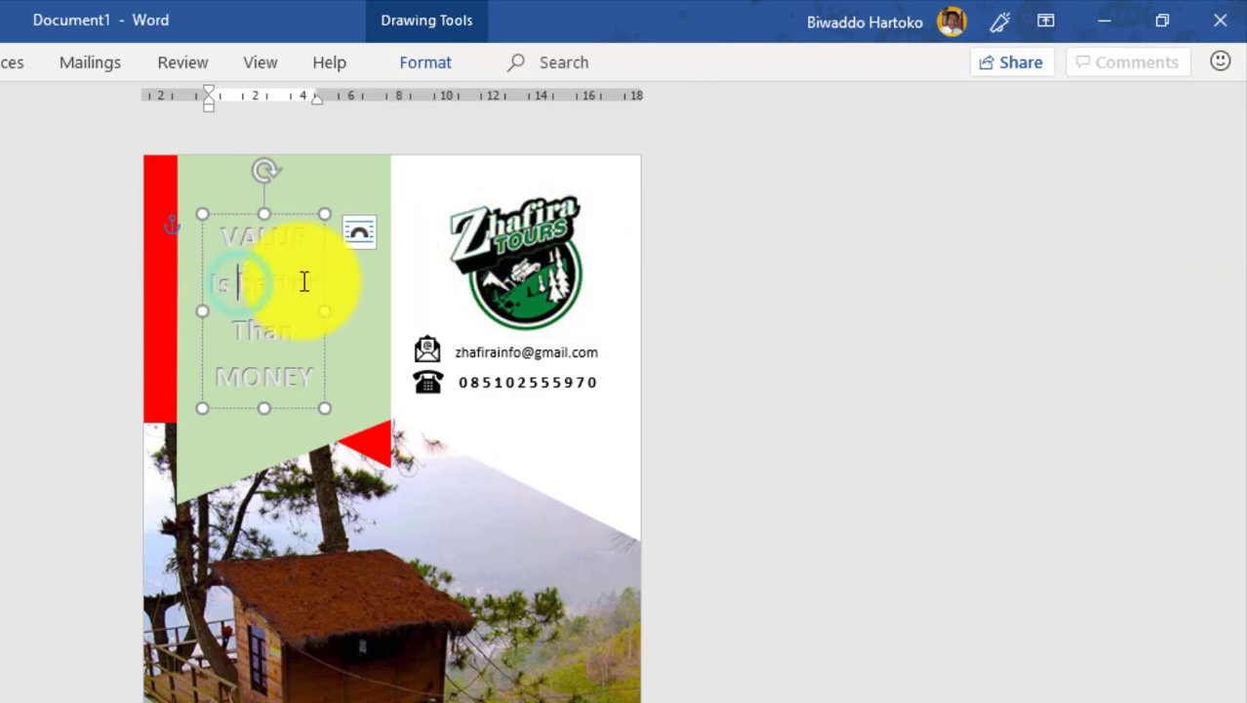
pyautogui.press('Return')
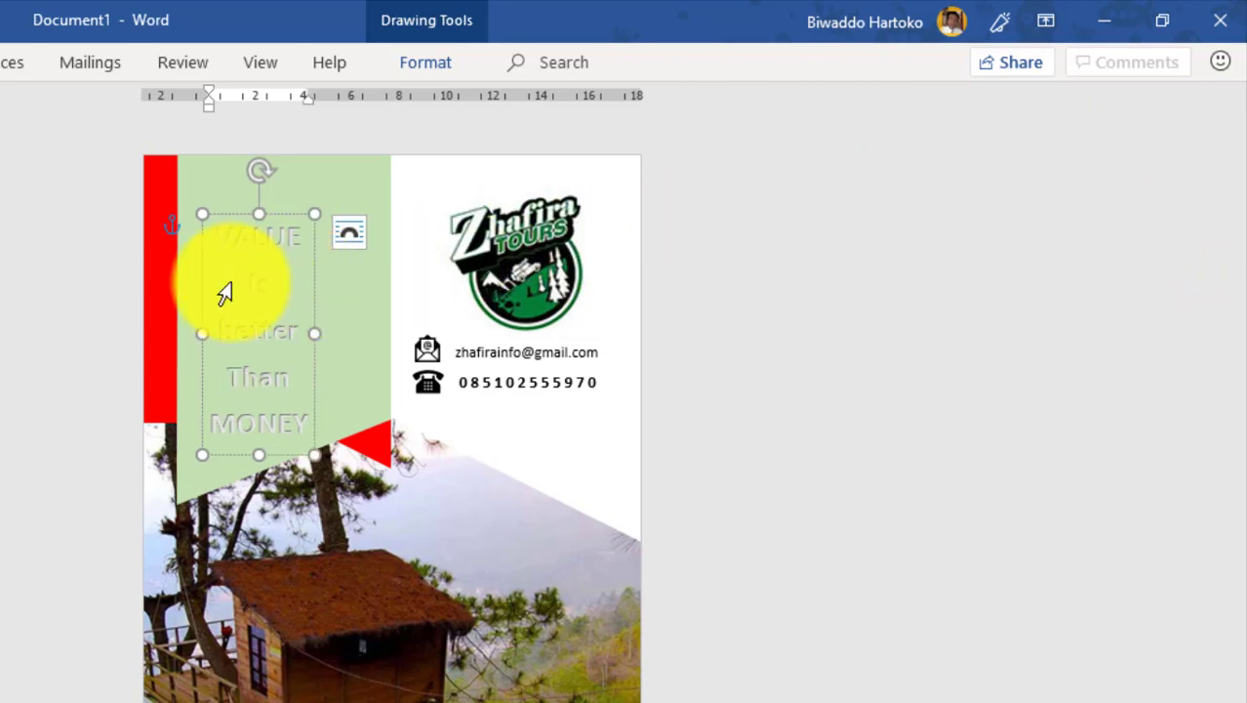
# Change the word 'better' in the slogan to uppercase BETTER.
pyautogui.moveTo(219, 333); pyautogui.dragTo(301, 336)
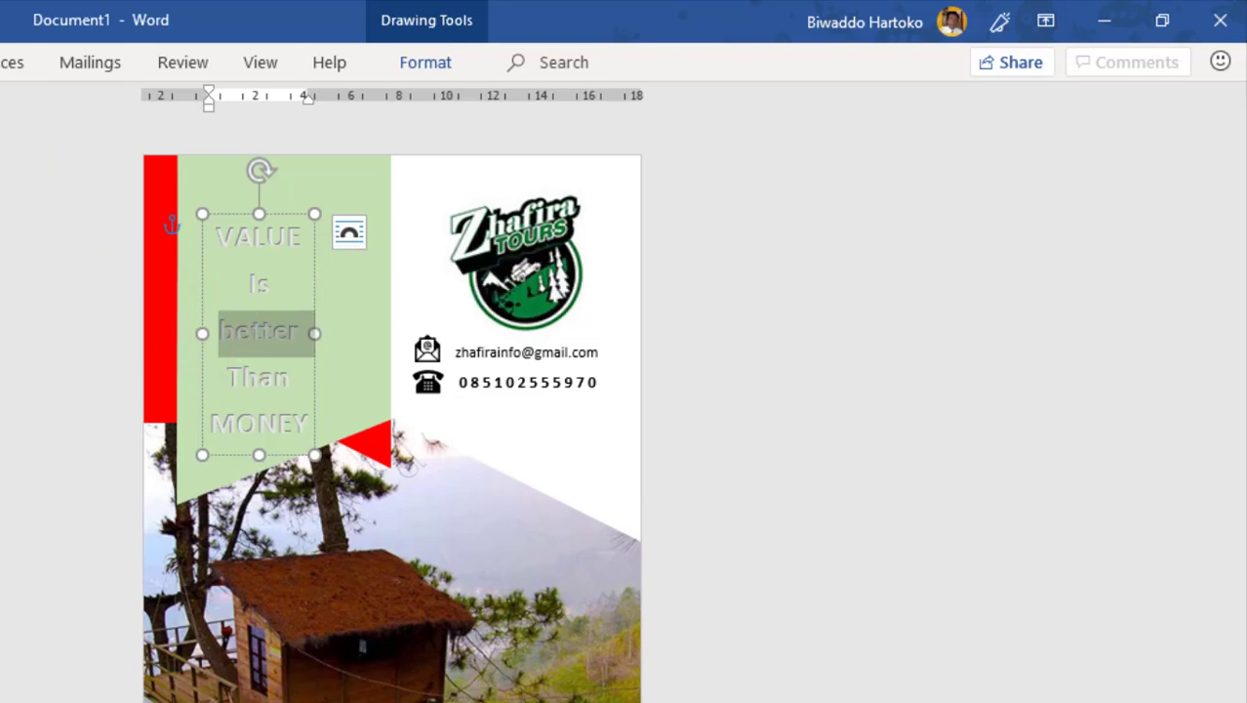
pyautogui.click(27, 112)
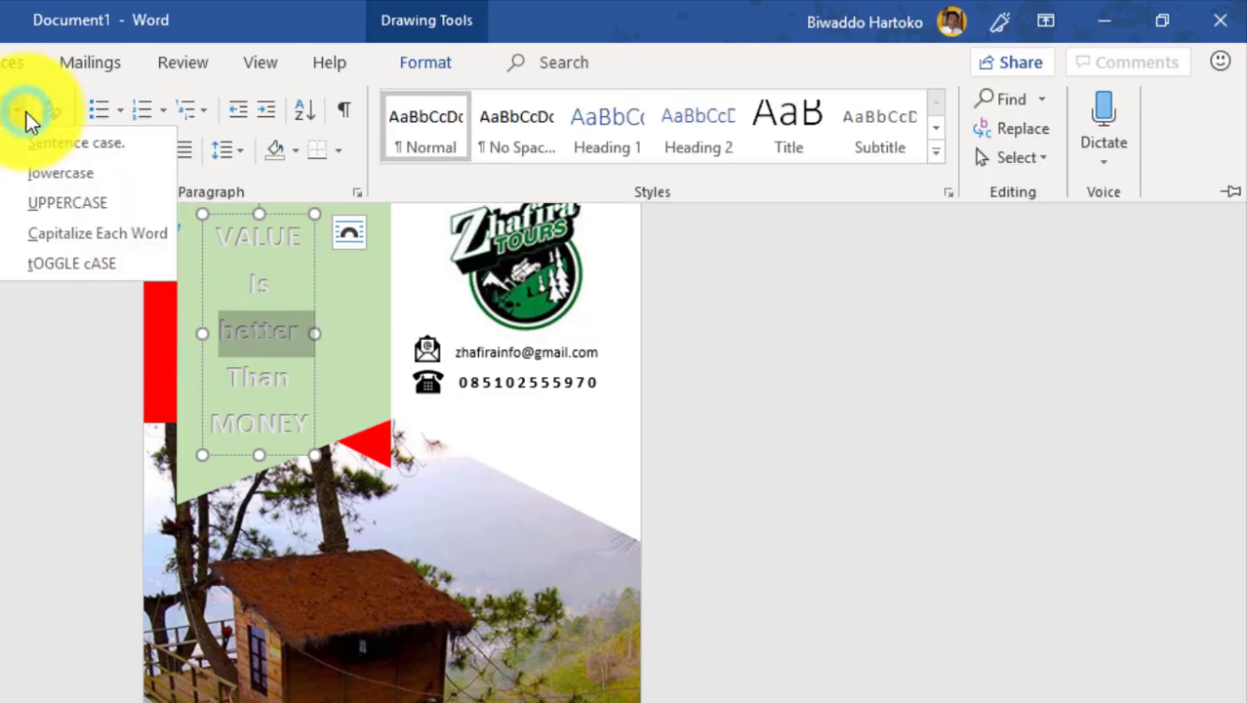
pyautogui.click(49, 202)
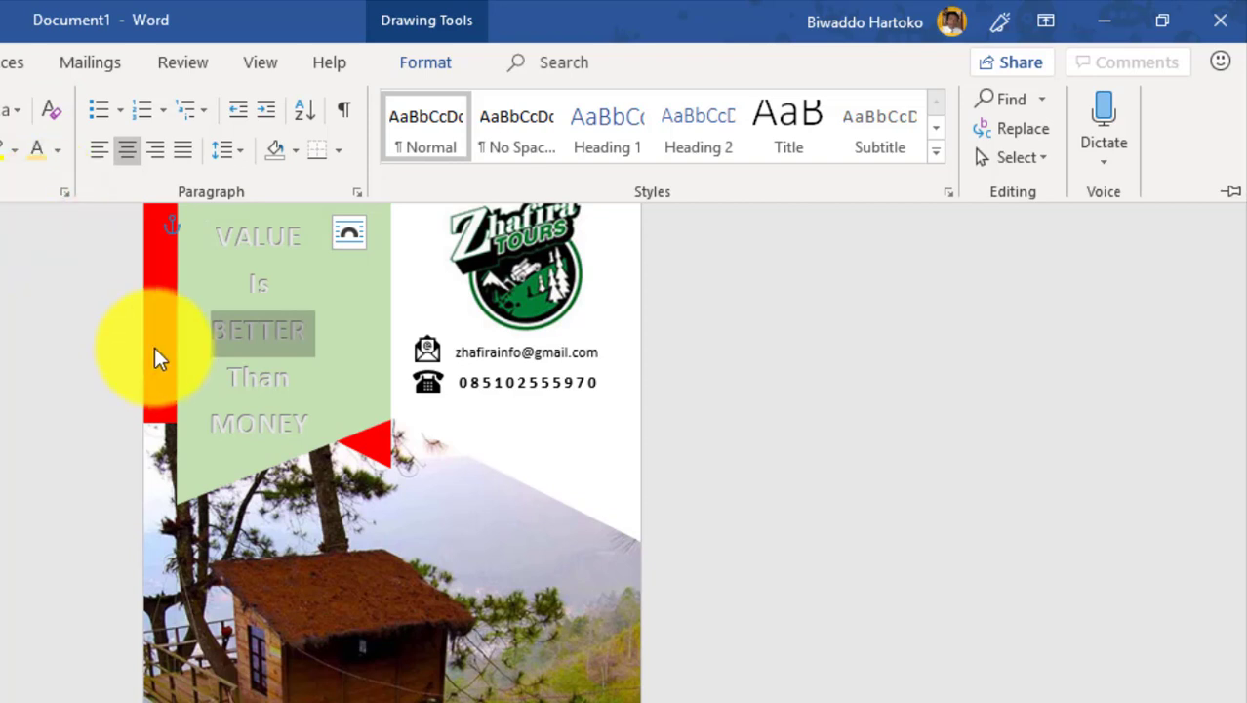
pyautogui.click(254, 381)
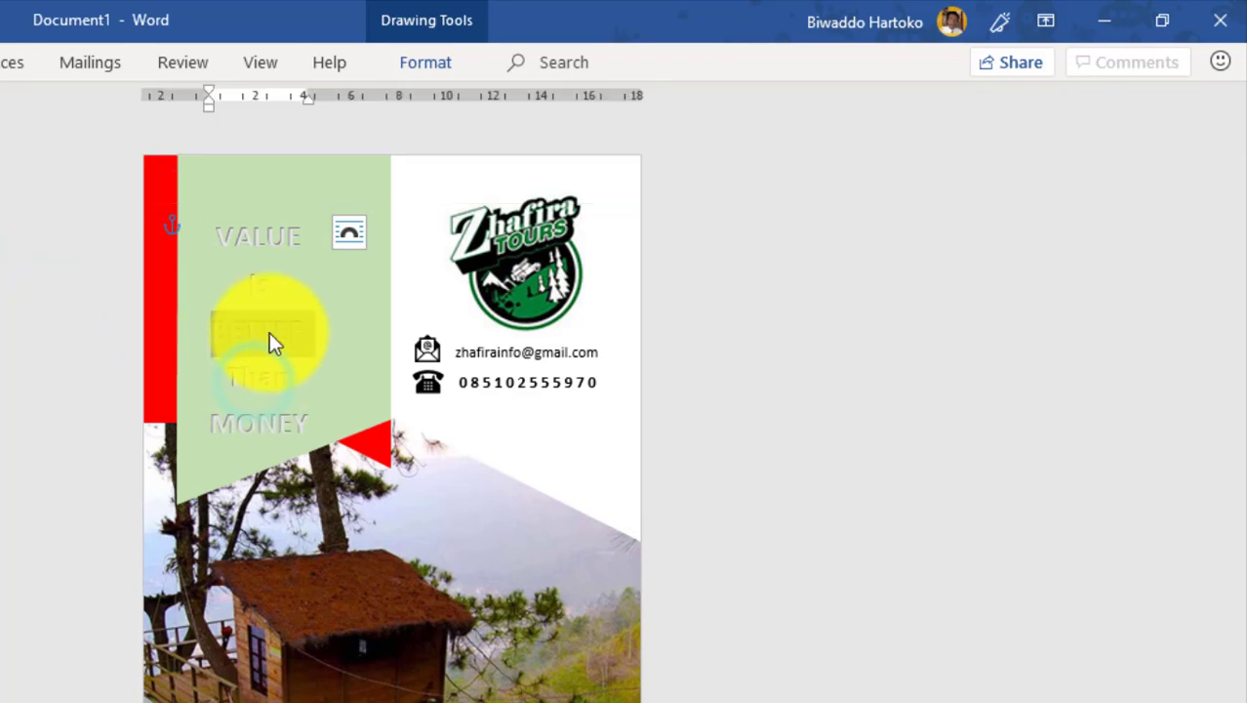
pyautogui.click(270, 246)
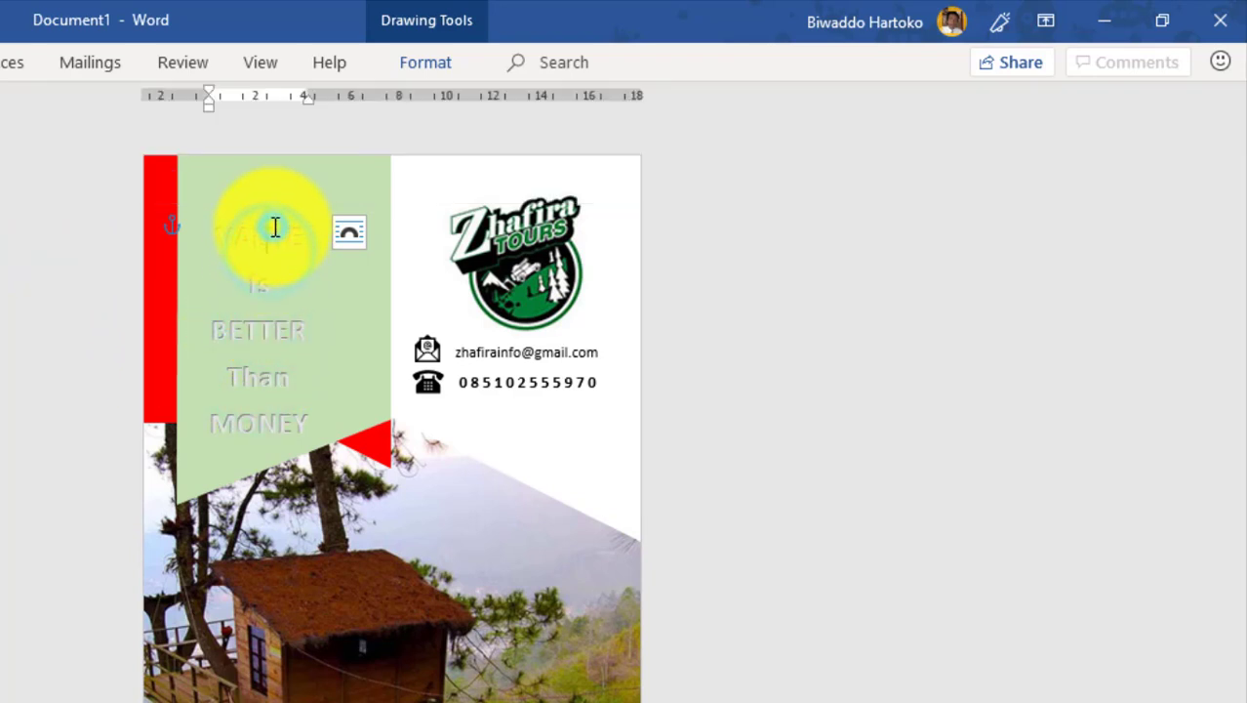
# Move the slogan WordArt box up and to the right within the green banner.
pyautogui.click(869, 222)
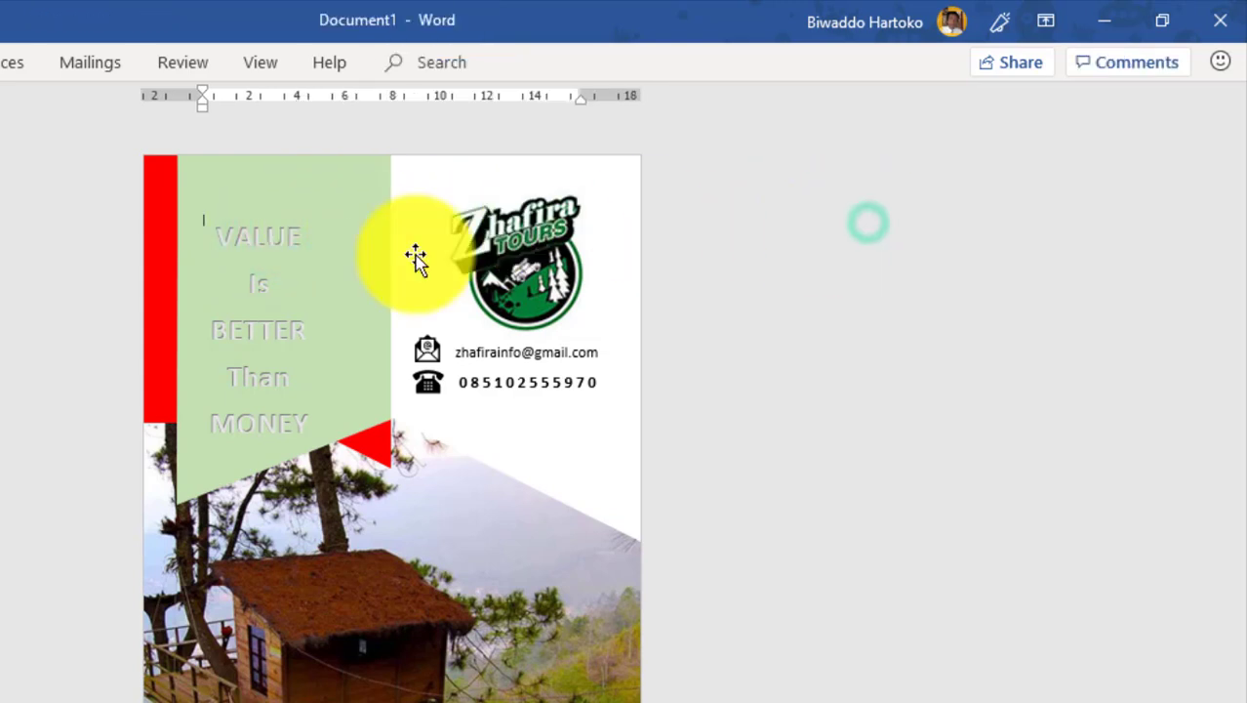
pyautogui.click(257, 223)
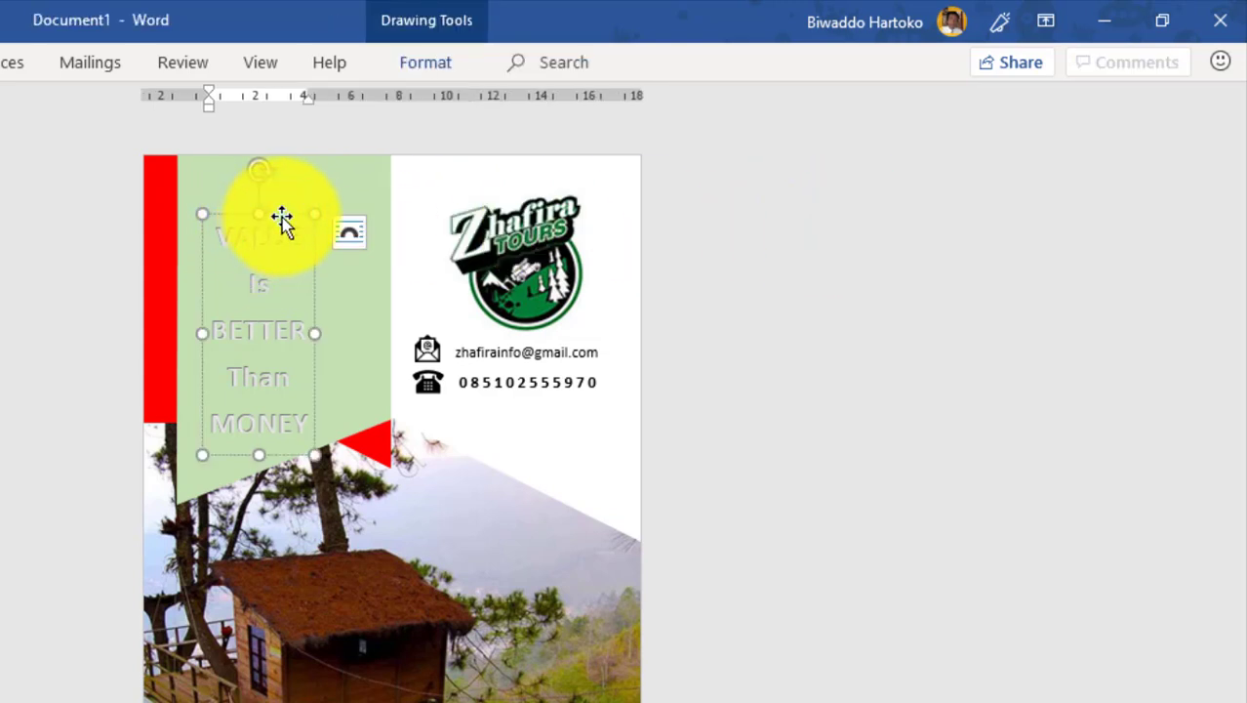
pyautogui.moveTo(282, 219); pyautogui.dragTo(305, 180)
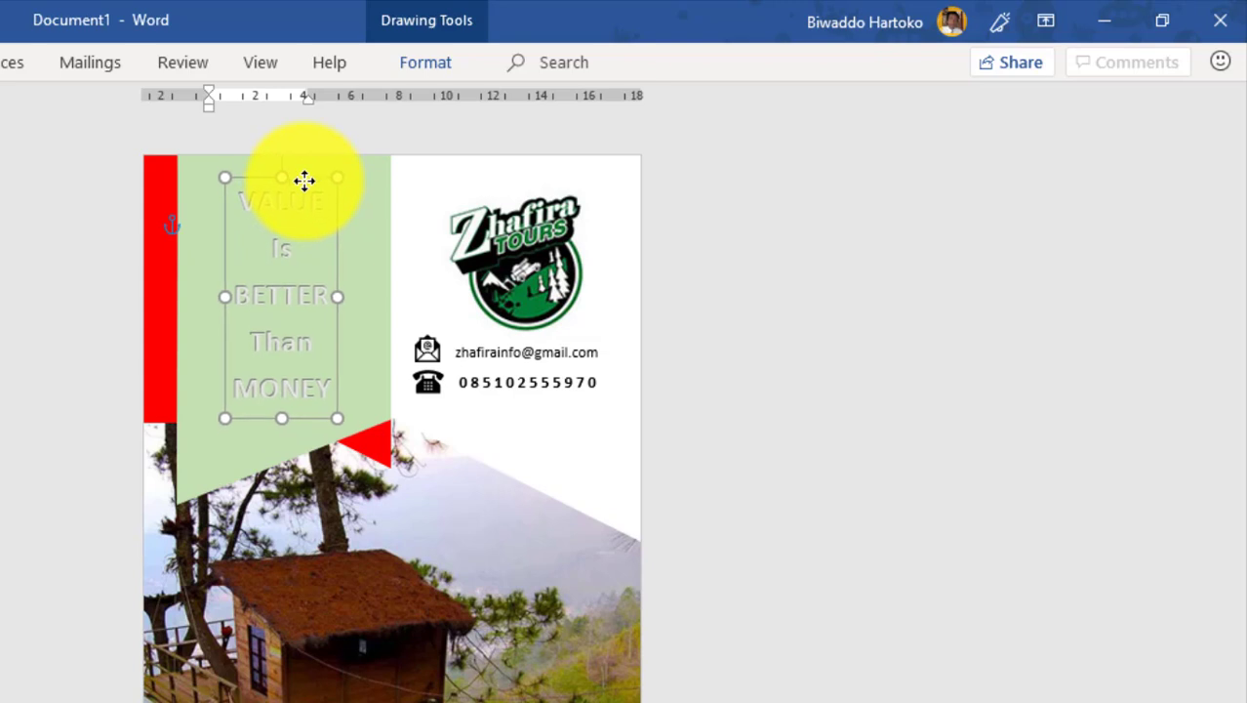
pyautogui.click(1, 61)
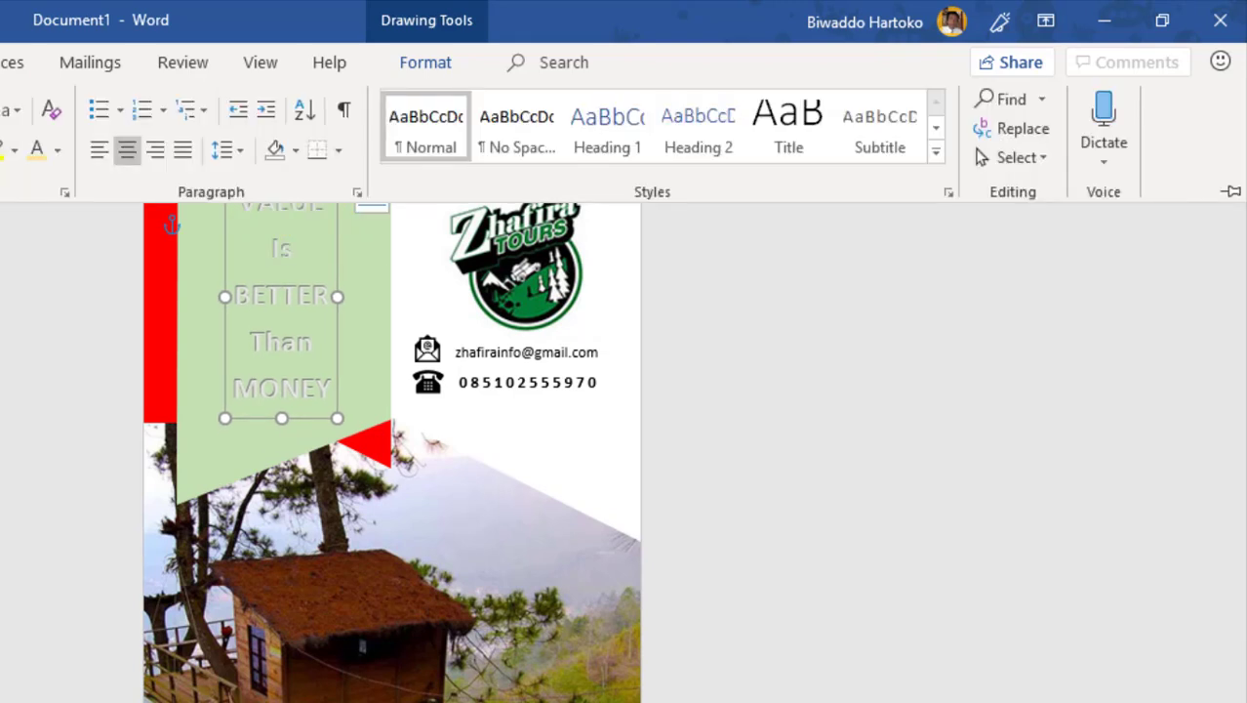
pyautogui.hotkey('ctrl', 'z')
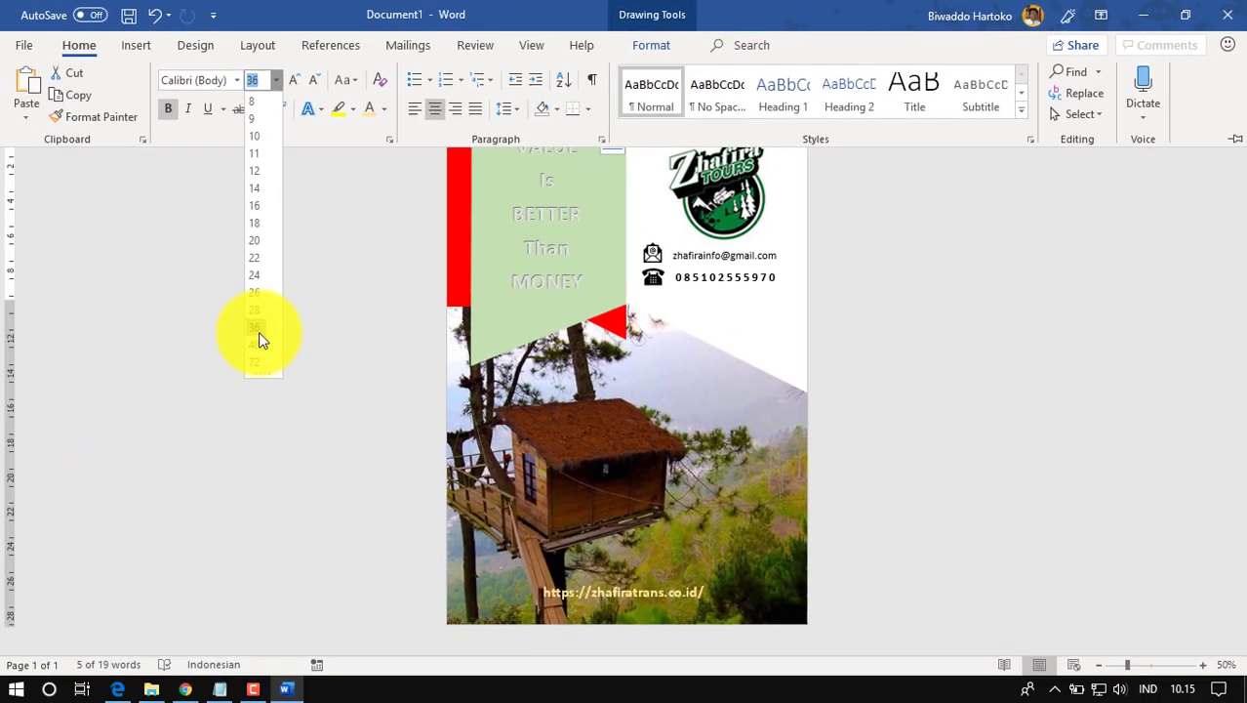
# Set the slogan text to size 36 in the Clarendon Blk BT font.
pyautogui.click(259, 331)
pyautogui.click(236, 80)
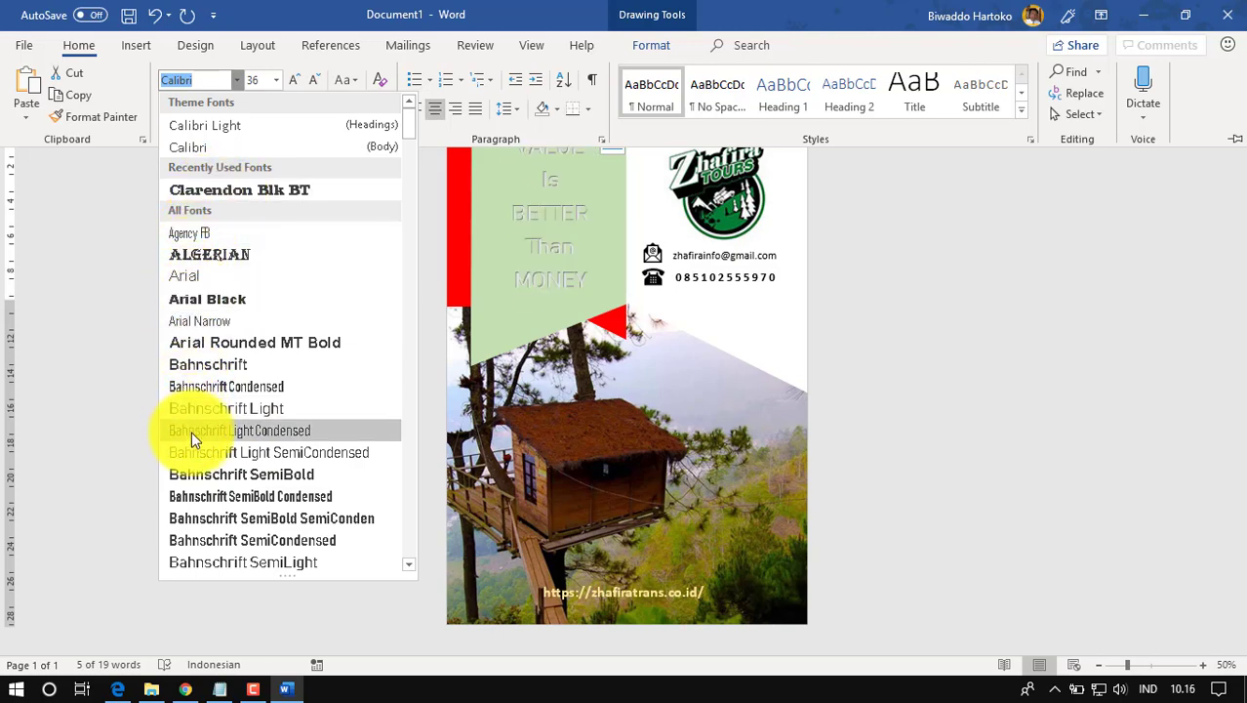
pyautogui.scroll(-1, 207, 468)
pyautogui.scroll(-2, 215, 508)
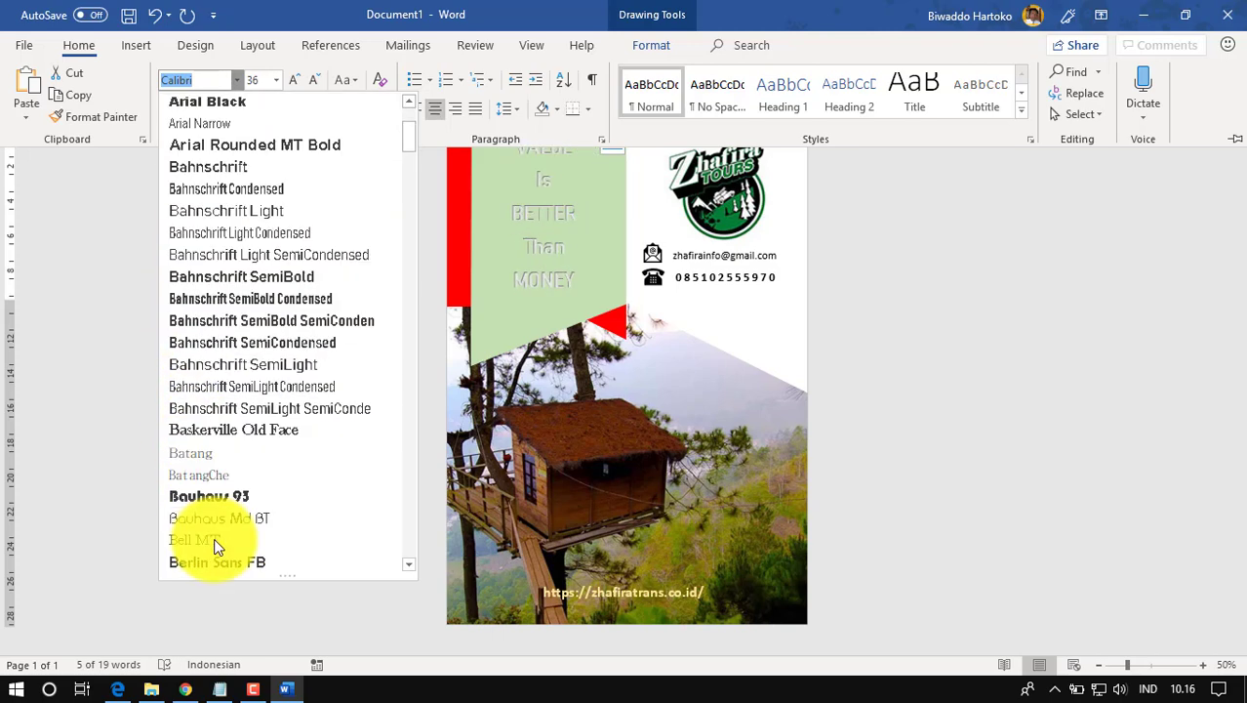
pyautogui.scroll(-1, 215, 508)
pyautogui.scroll(-2, 215, 493)
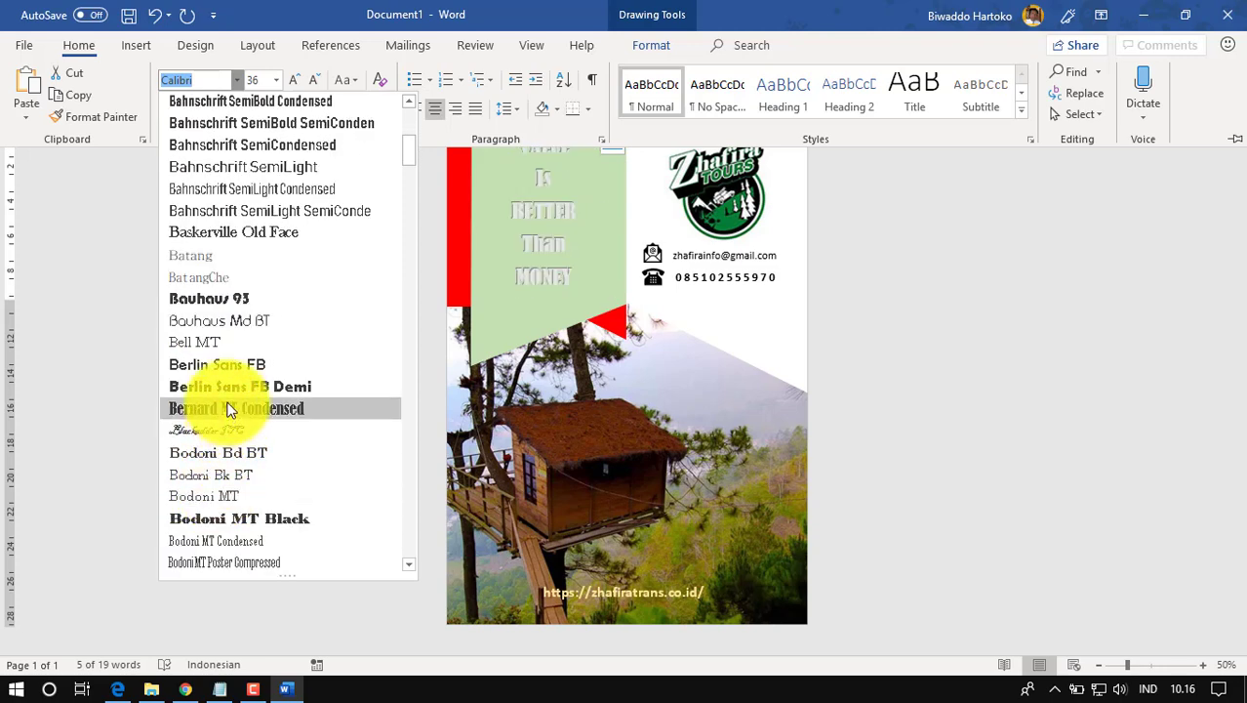
pyautogui.scroll(-3, 214, 517)
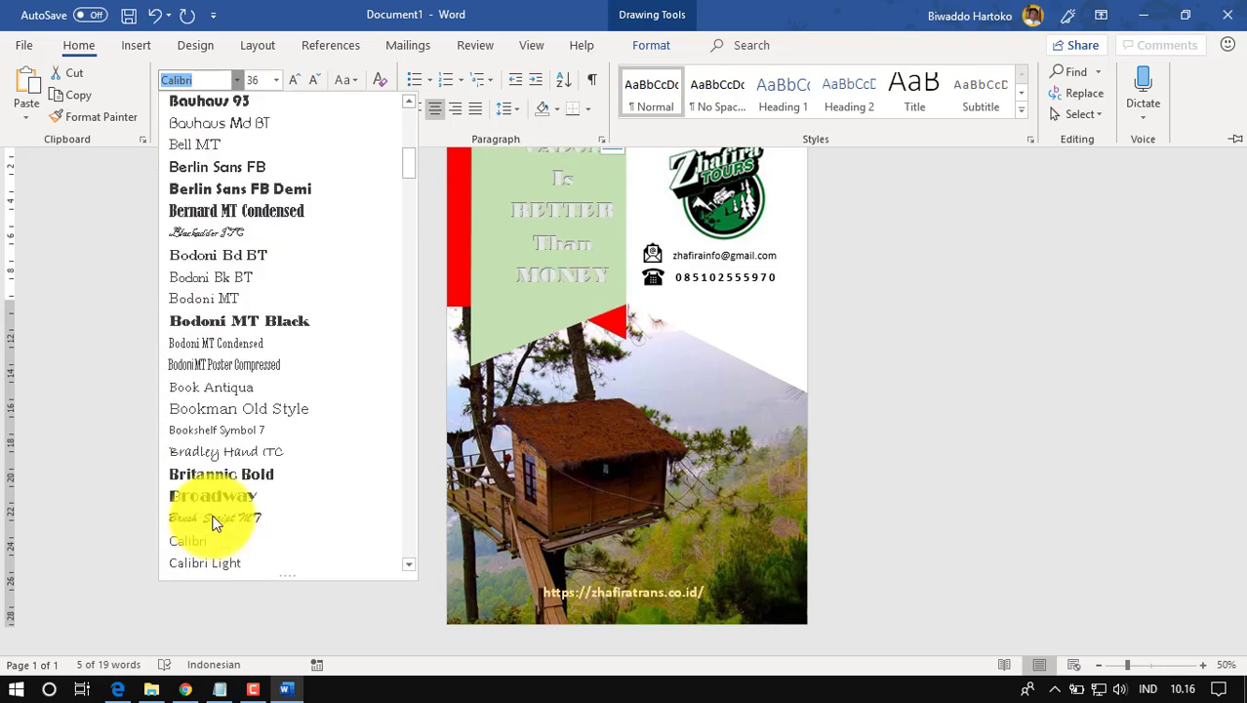
pyautogui.scroll(-2, 220, 482)
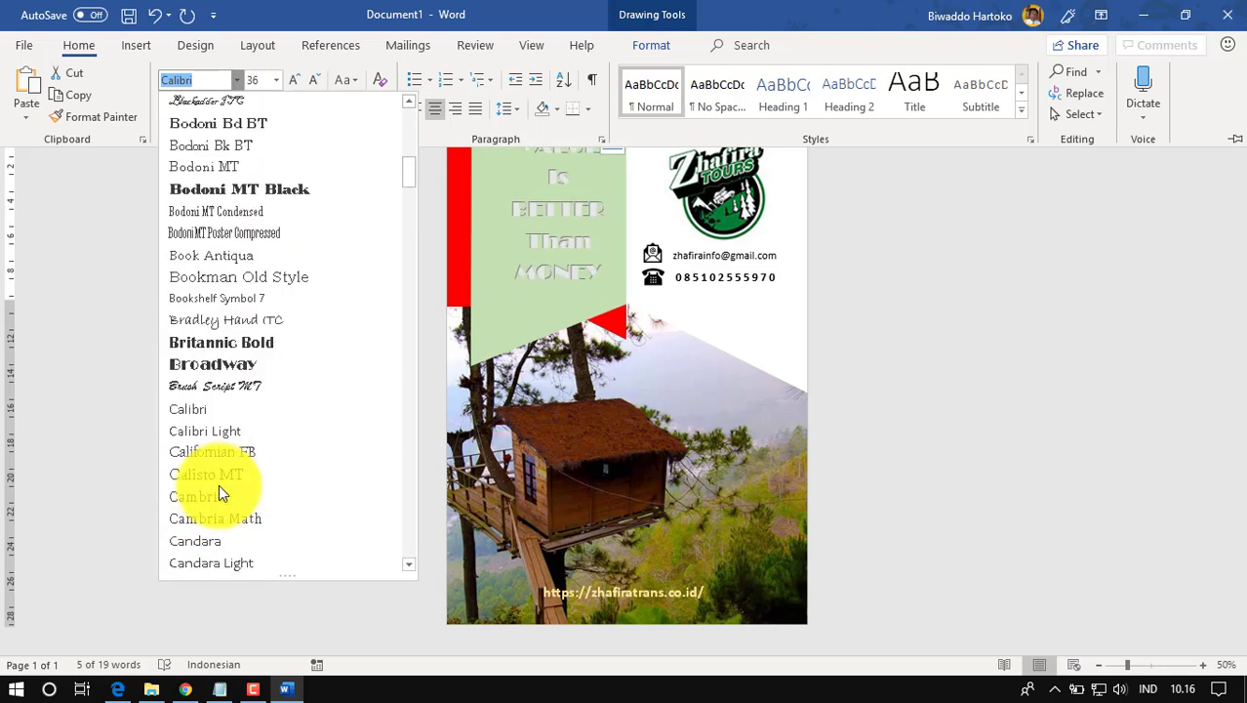
pyautogui.scroll(-3, 218, 484)
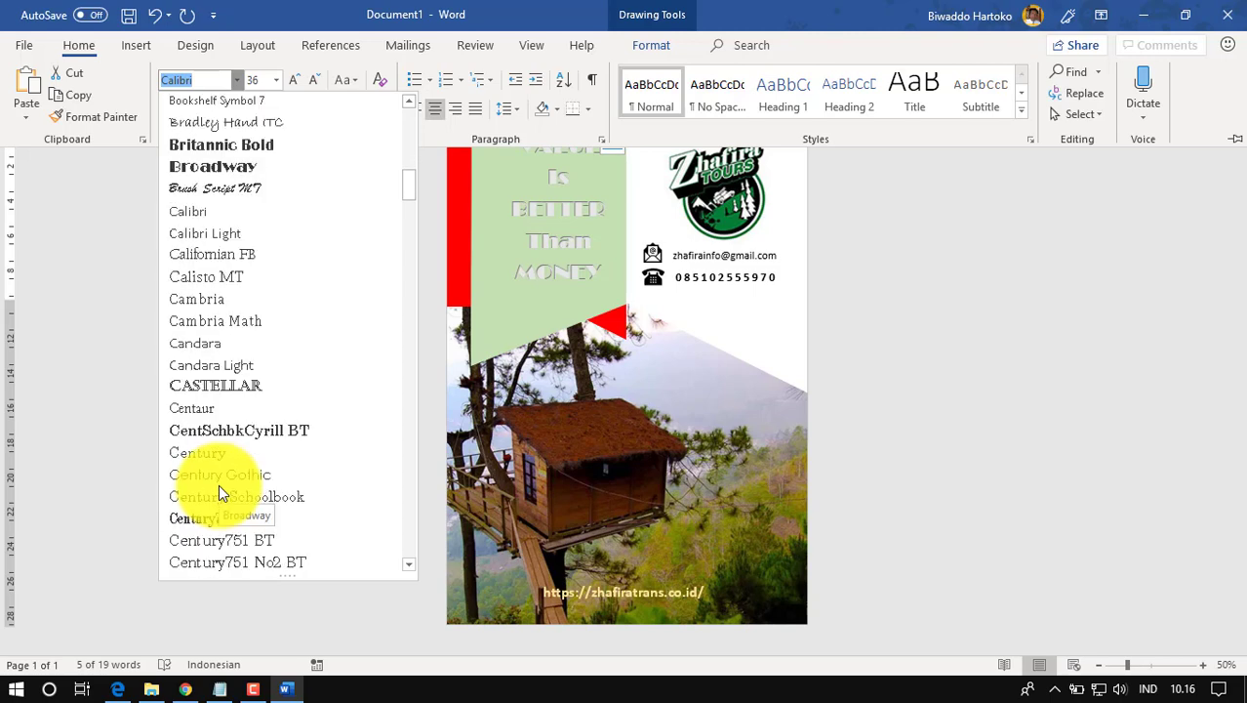
pyautogui.scroll(-4, 232, 418)
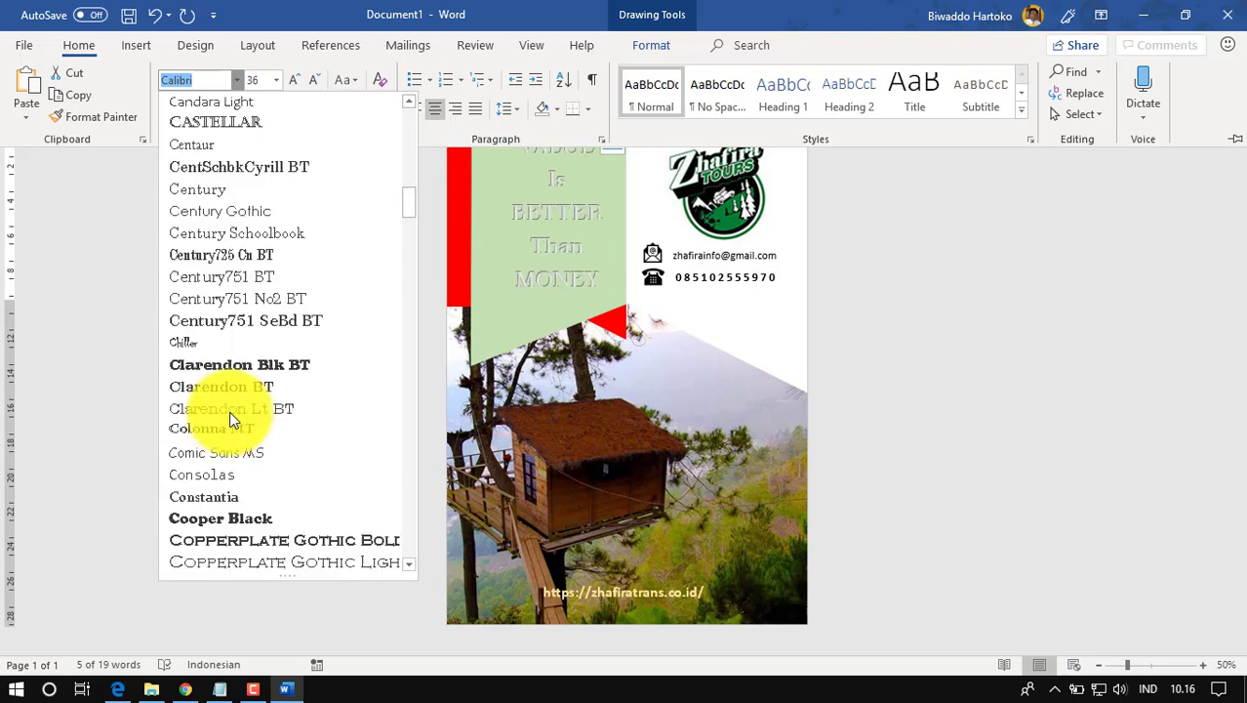
pyautogui.click(235, 367)
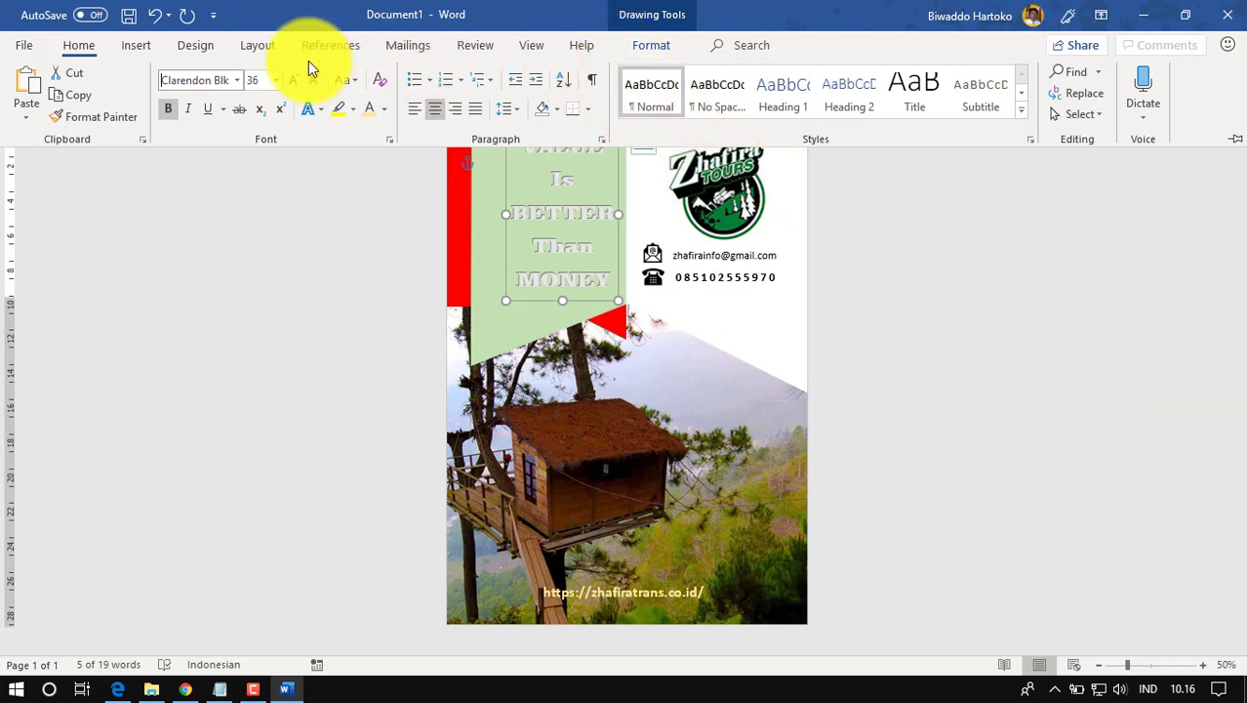
# Apply a WordArt style from the gallery to the slogan text.
pyautogui.click(654, 46)
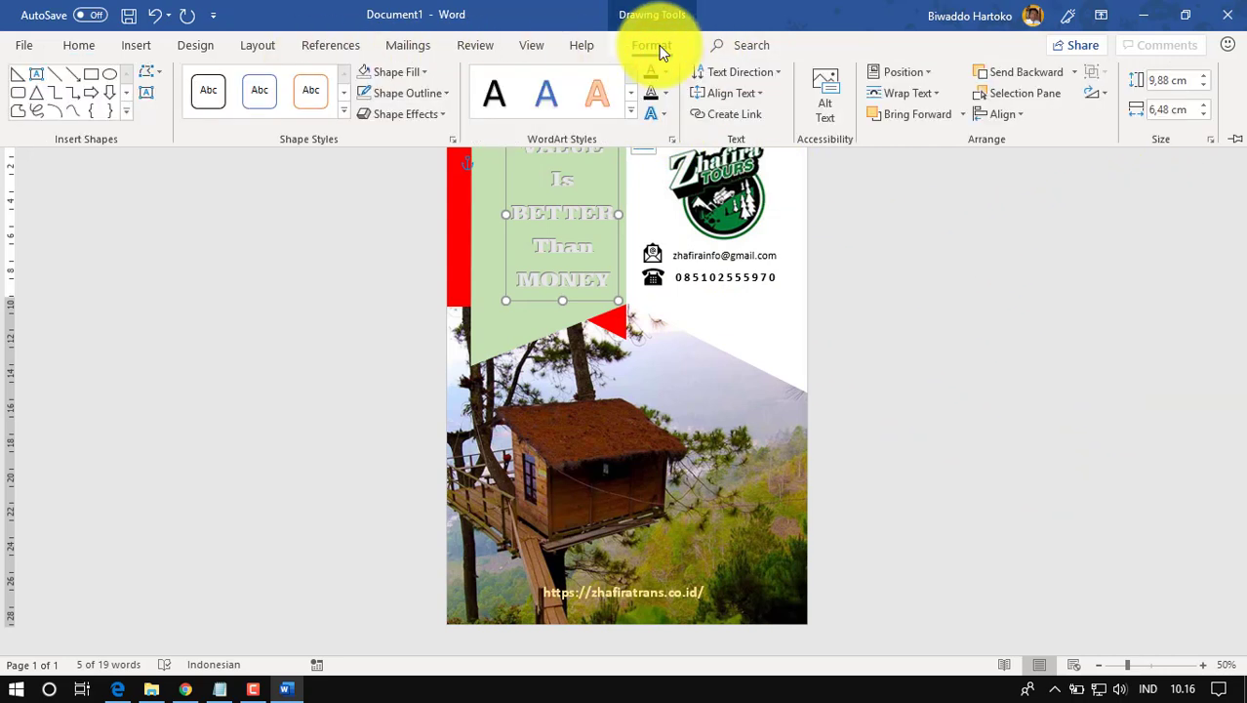
pyautogui.click(632, 111)
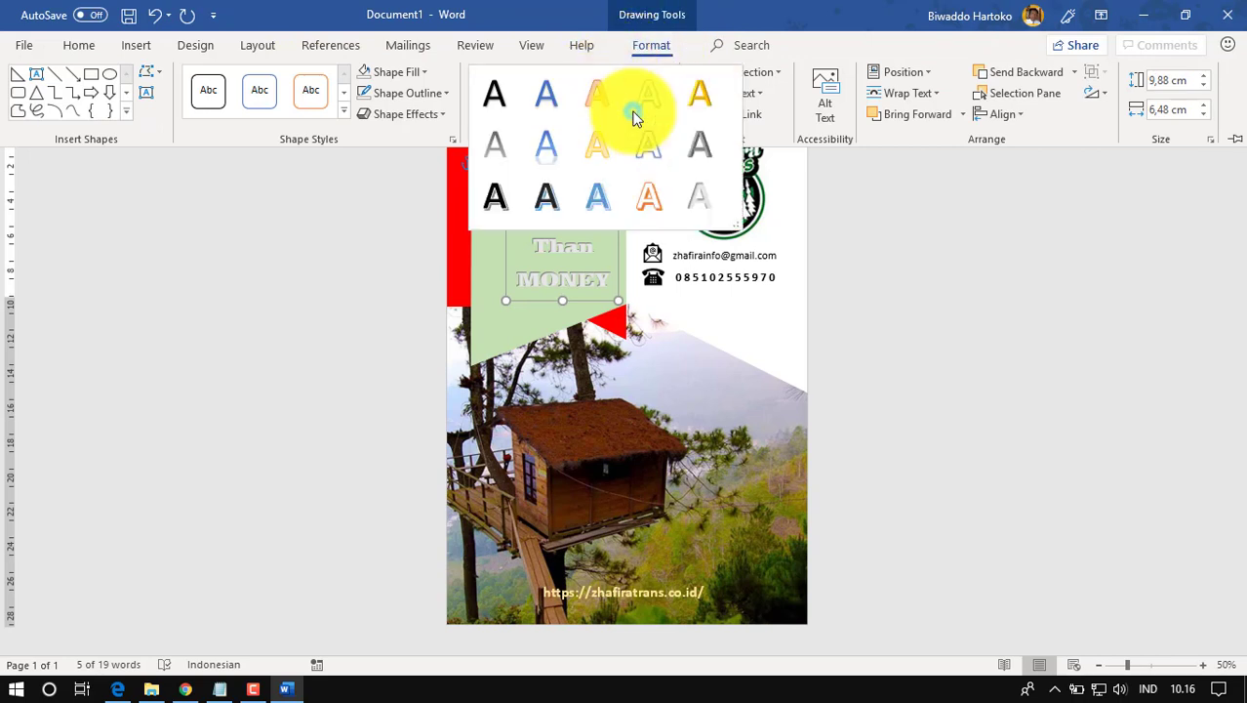
pyautogui.click(702, 198)
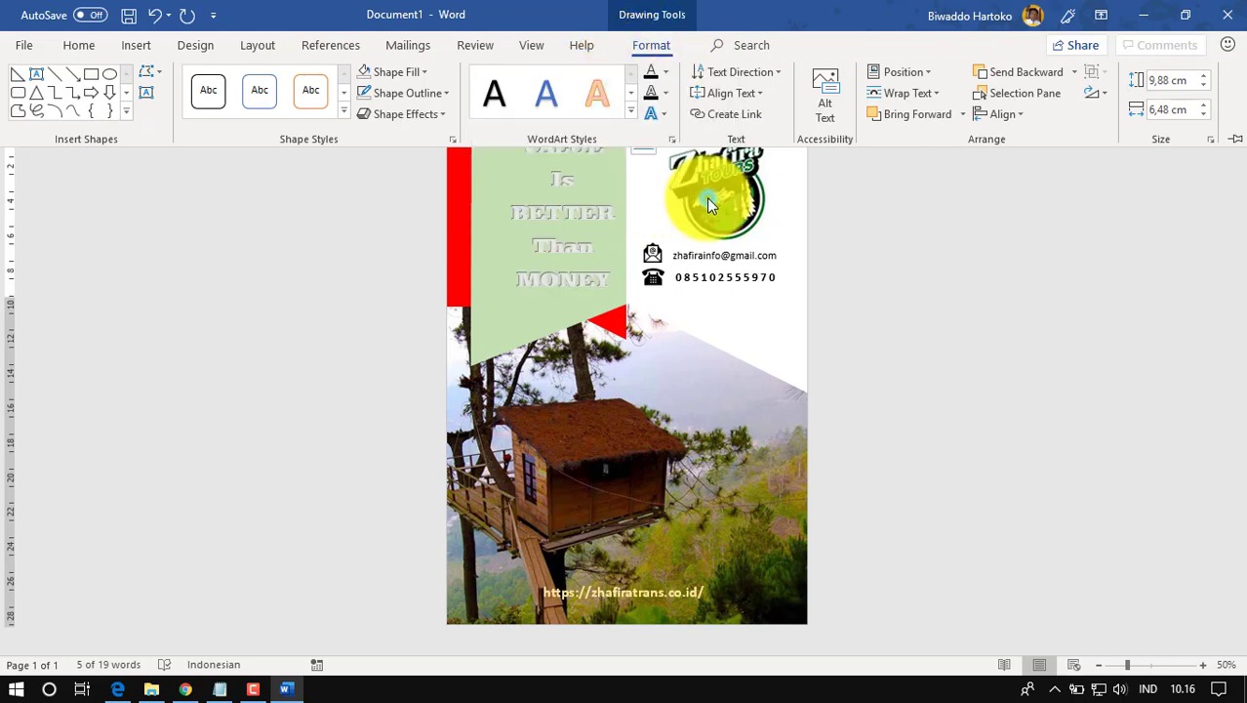
# Make the slogan font colour white and pin the ribbon open.
pyautogui.click(78, 46)
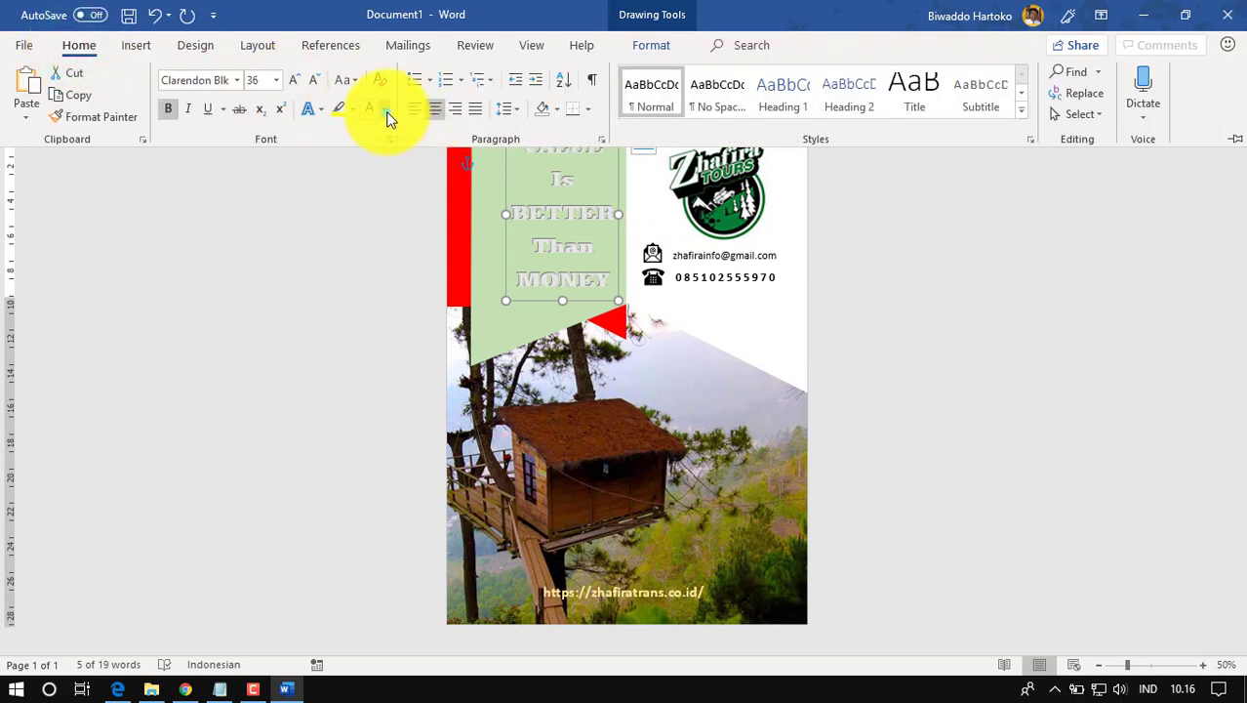
pyautogui.click(387, 116)
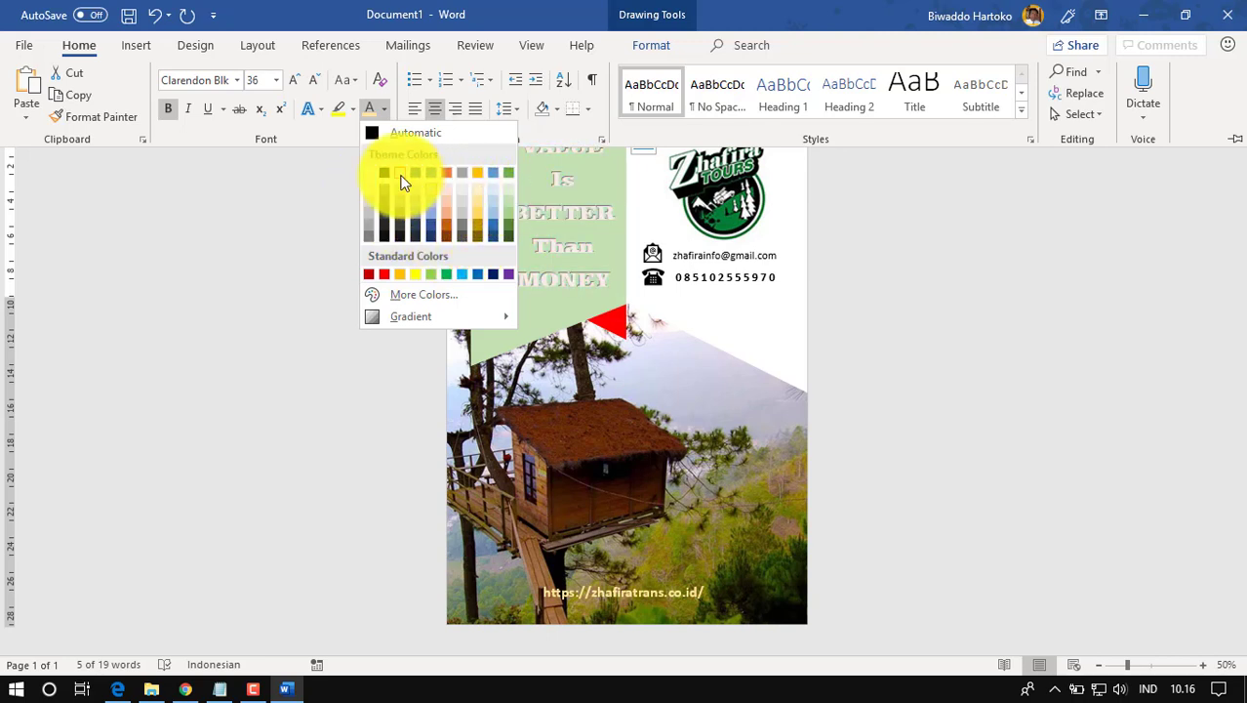
pyautogui.click(365, 173)
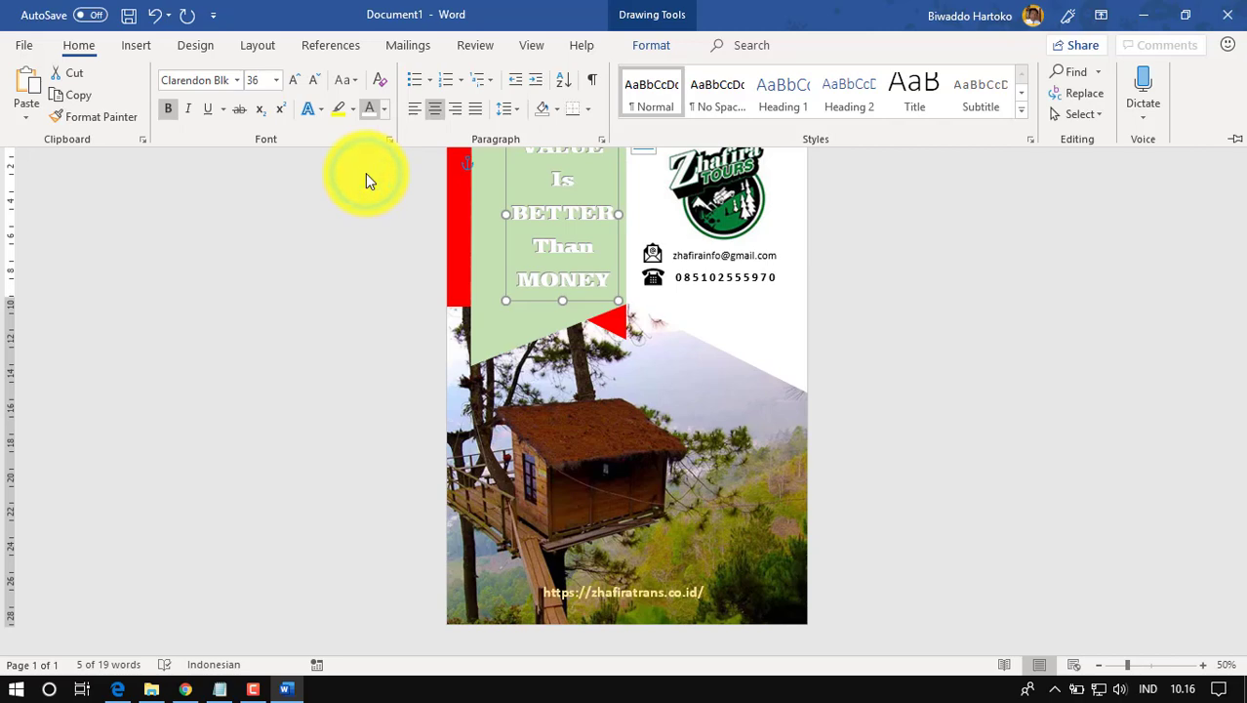
pyautogui.click(1234, 143)
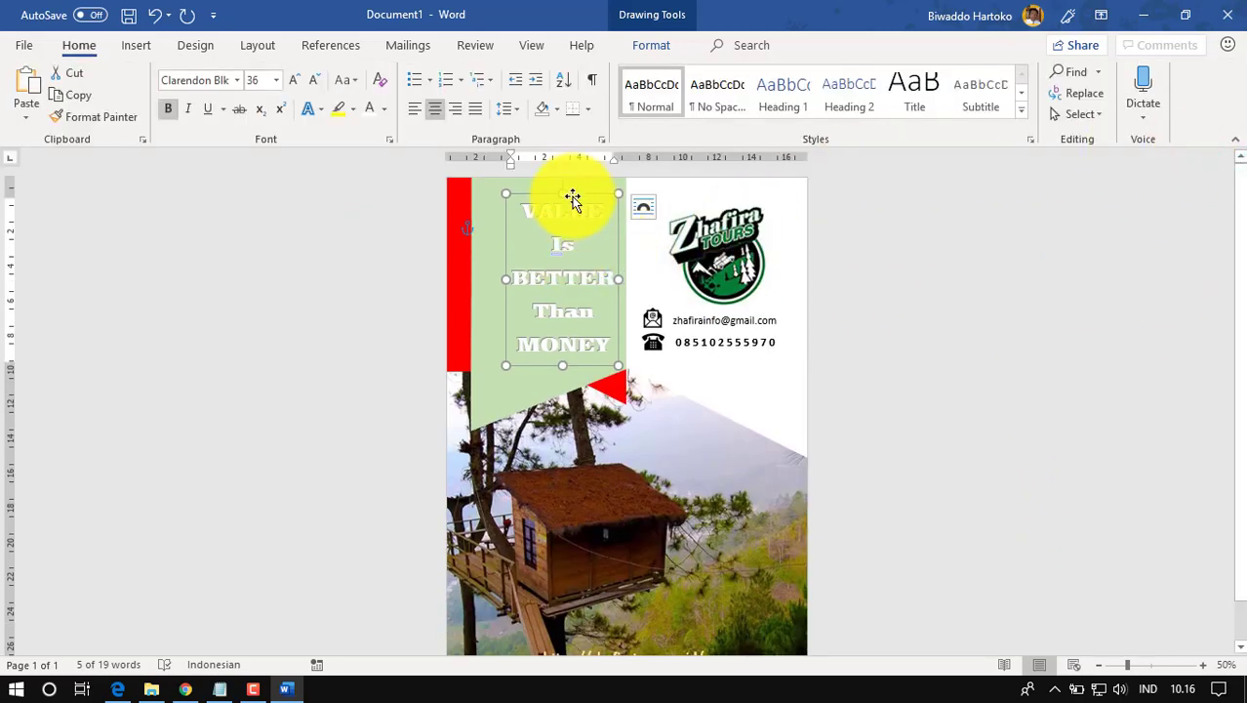
# Nudge the slogan text box a few pixels left to centre it on the green banner.
pyautogui.moveTo(574, 197); pyautogui.dragTo(564, 191)
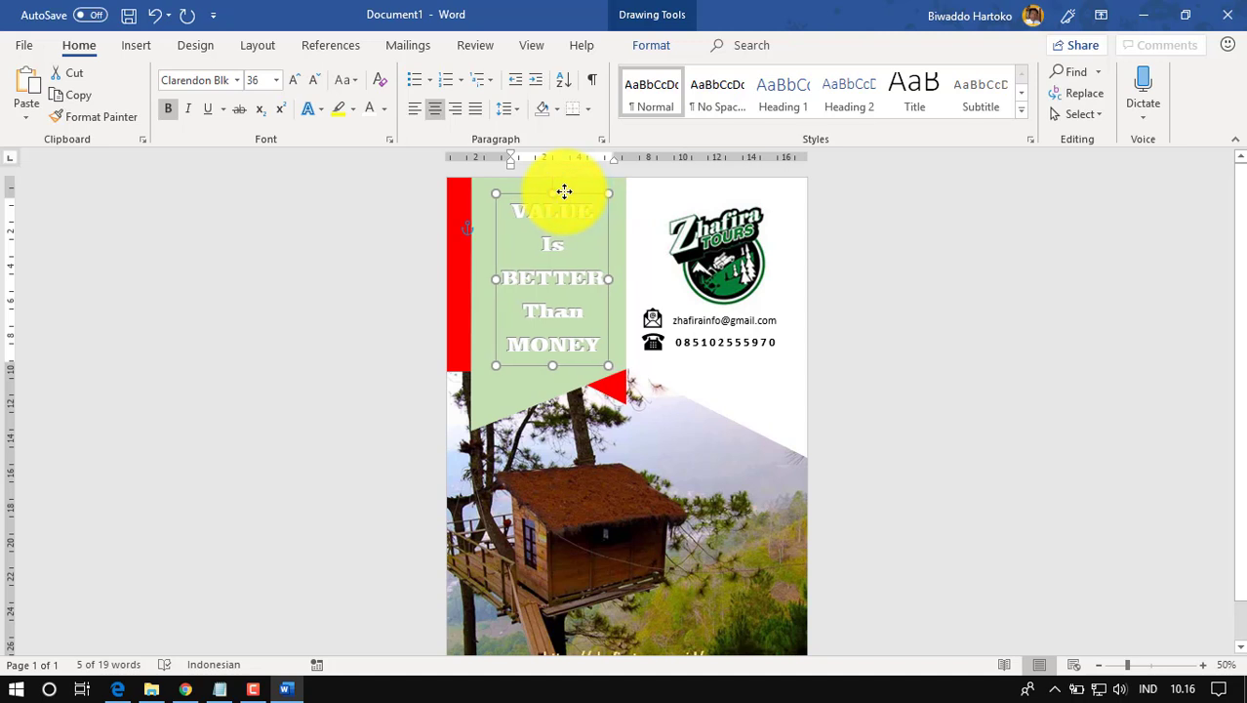
pyautogui.moveTo(563, 192); pyautogui.dragTo(562, 188)
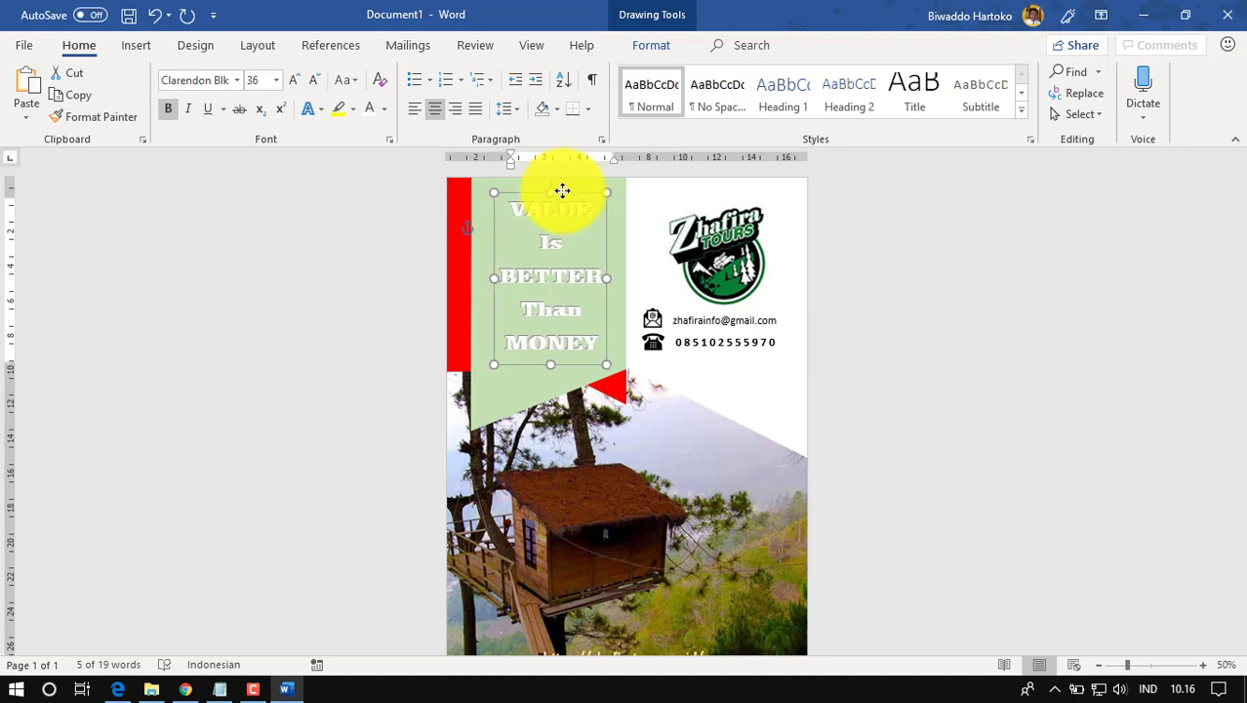
pyautogui.click(939, 286)
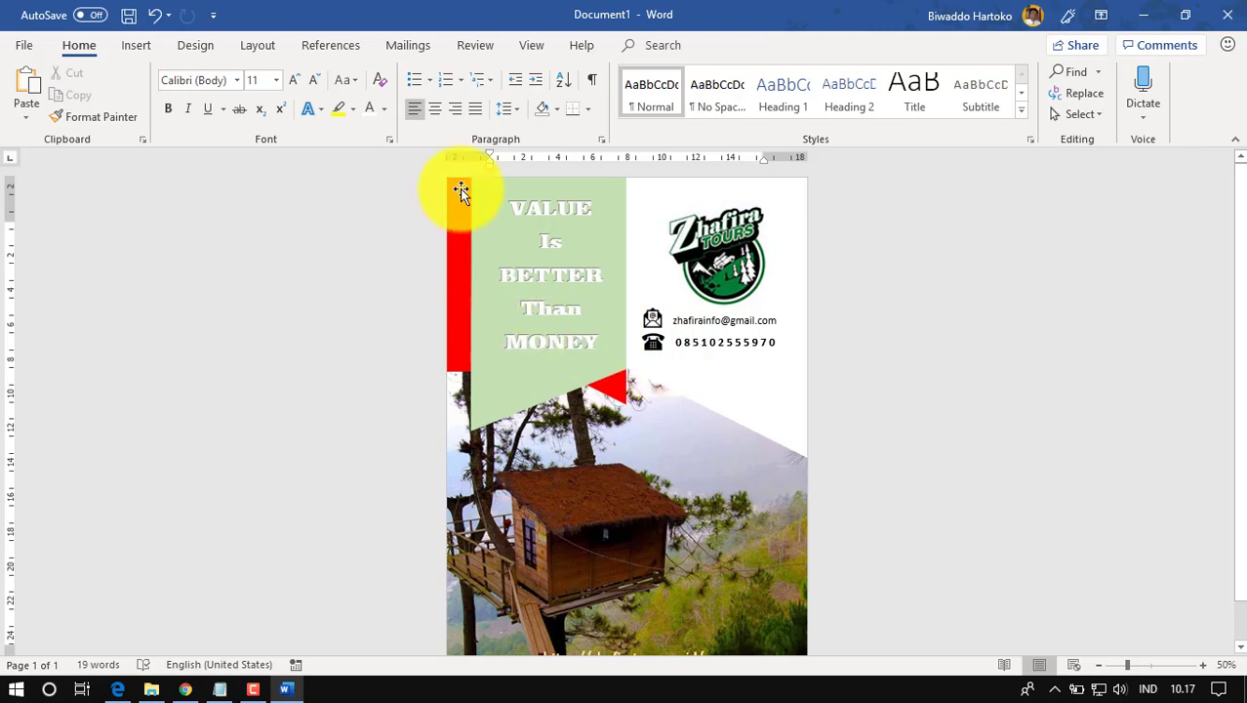
# Draw a straight vertical line from the page top down beside the red bar.
pyautogui.click(149, 47)
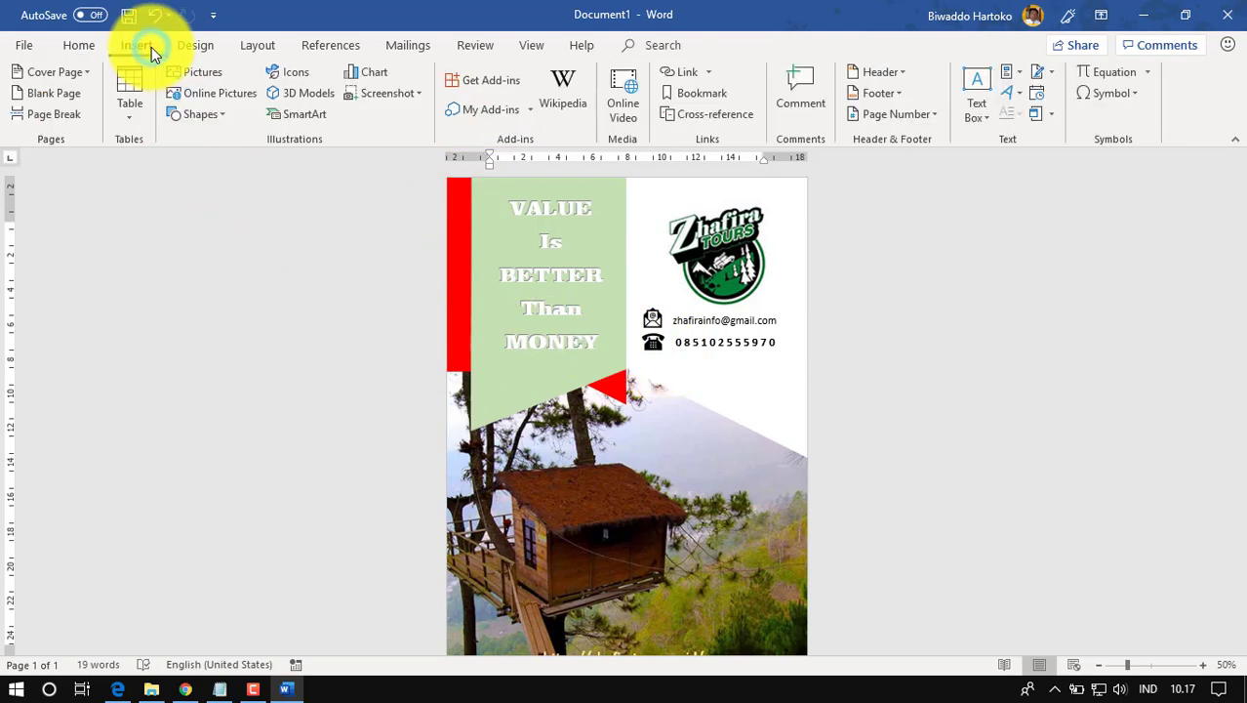
pyautogui.click(222, 116)
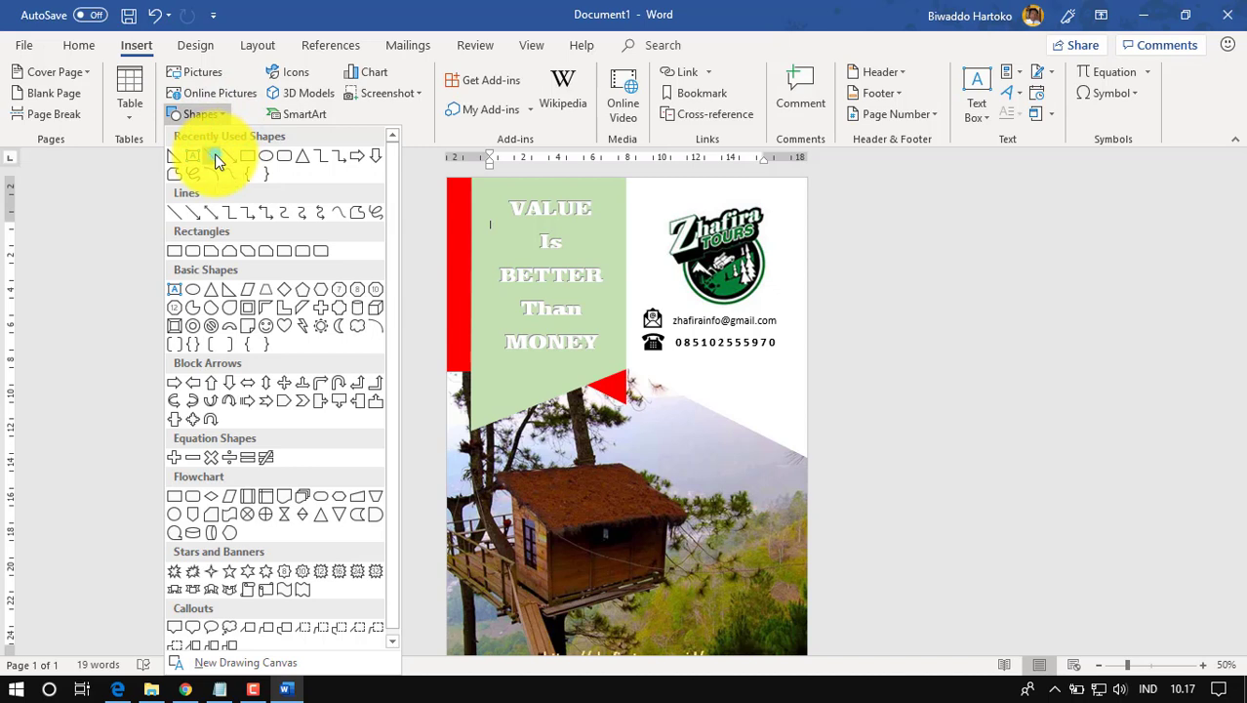
pyautogui.click(215, 154)
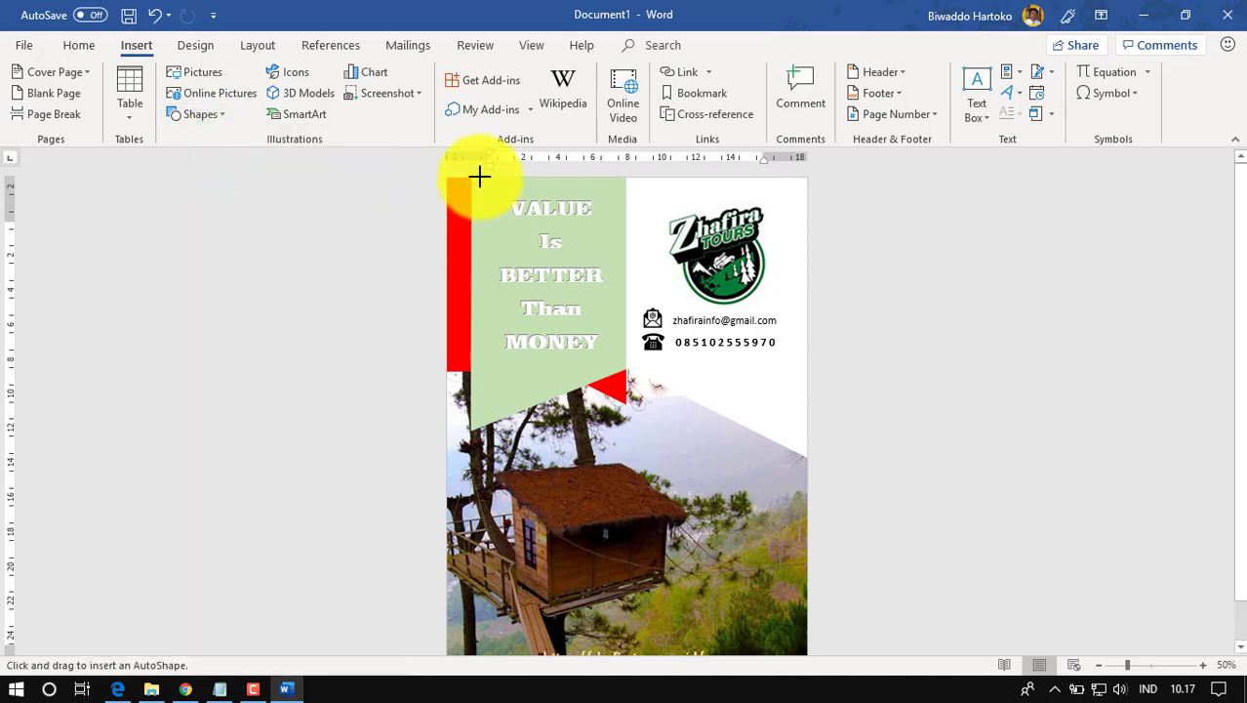
pyautogui.moveTo(474, 182); pyautogui.dragTo(479, 421)
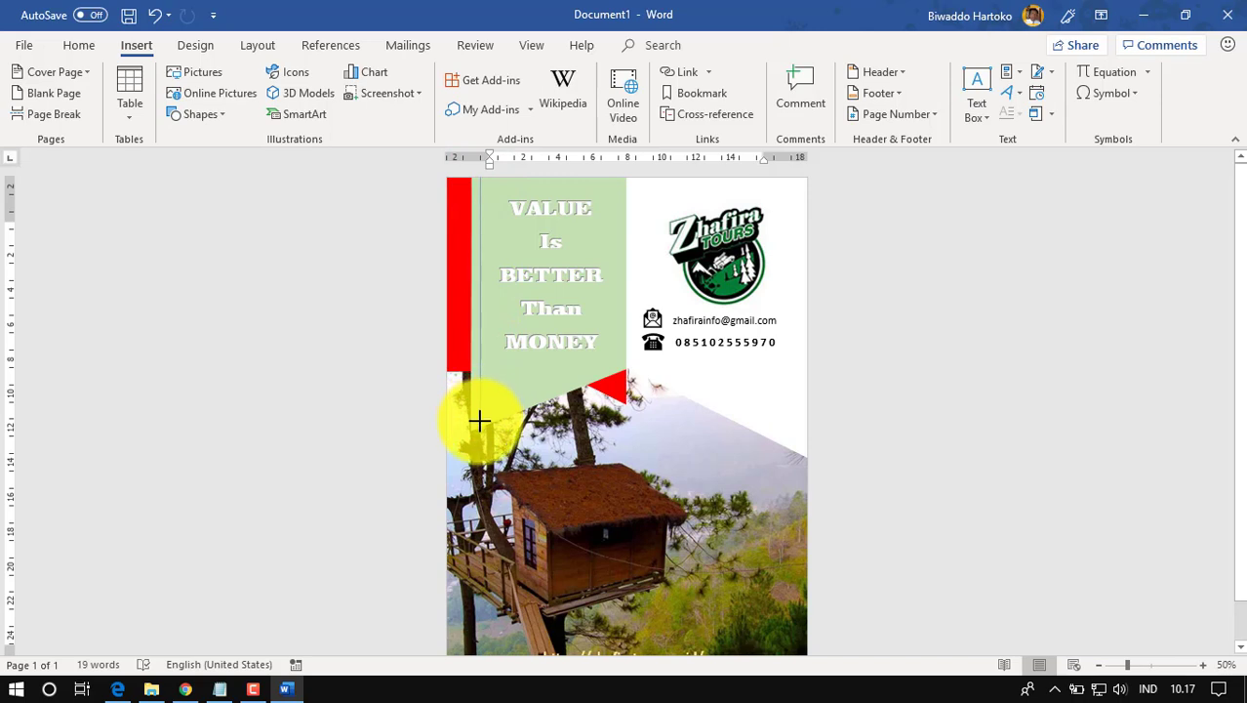
pyautogui.moveTo(479, 421); pyautogui.dragTo(479, 427)
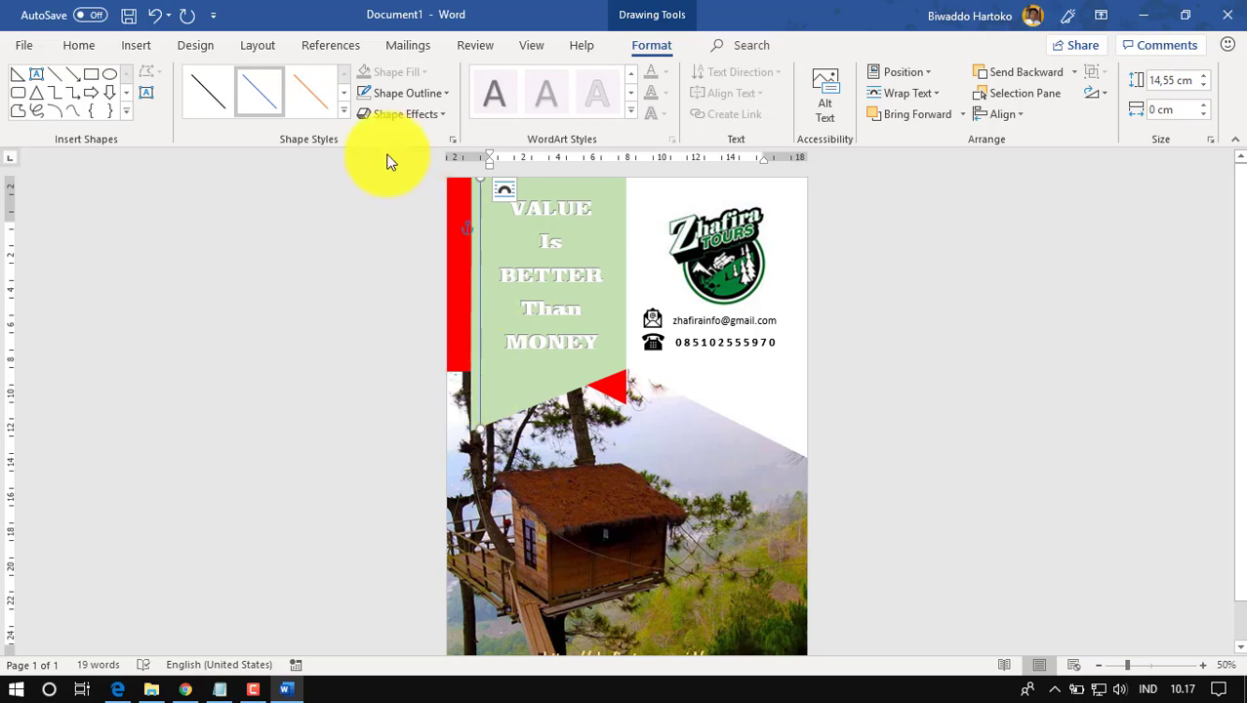
# Style the divider line red with a subtle outer shadow.
pyautogui.click(324, 104)
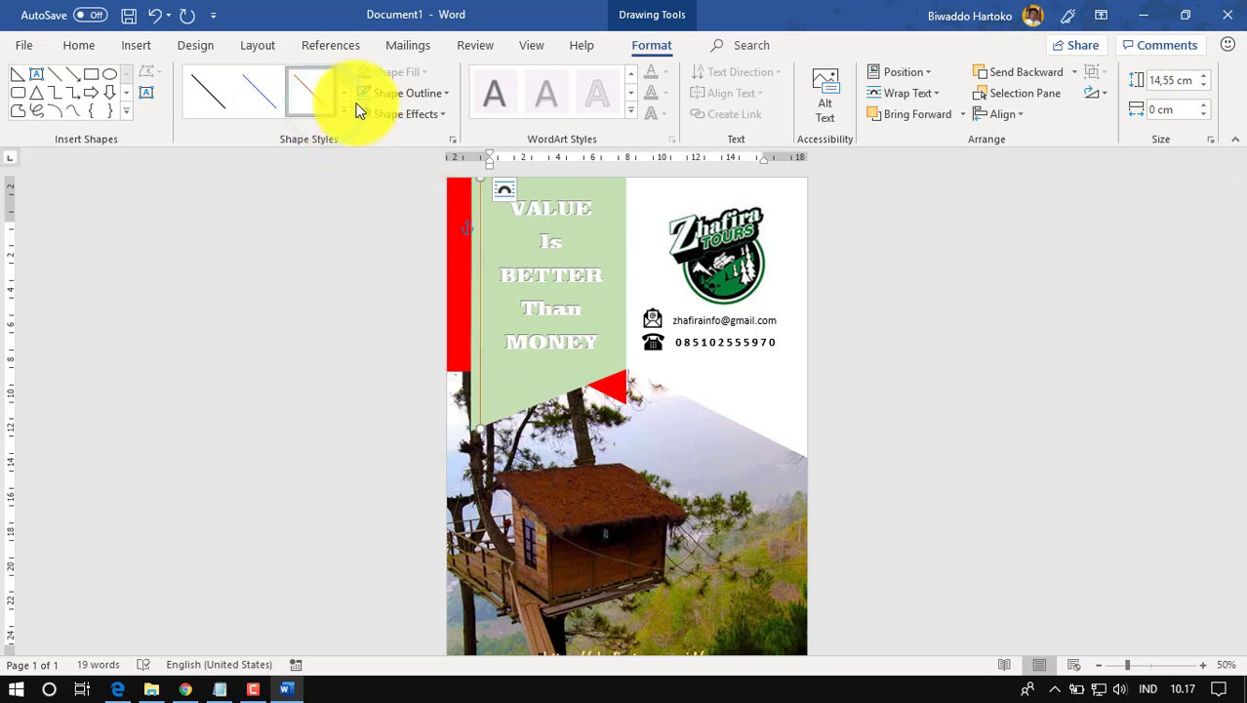
pyautogui.click(437, 92)
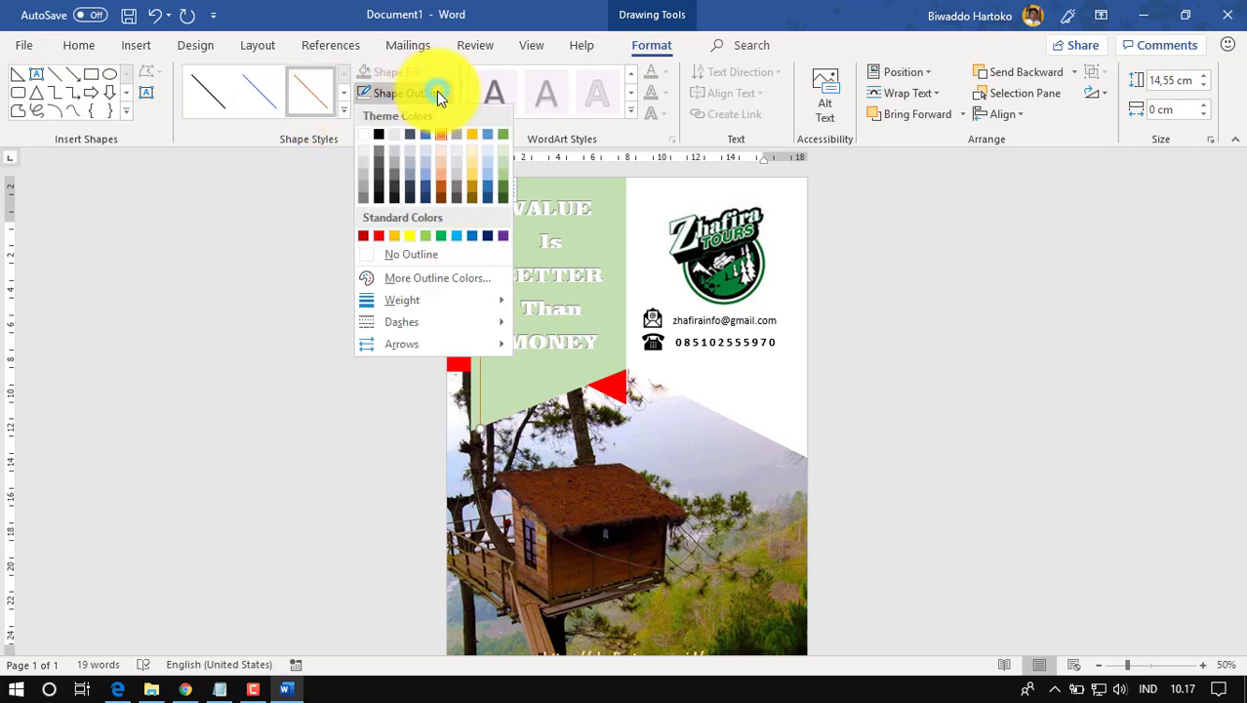
pyautogui.click(381, 236)
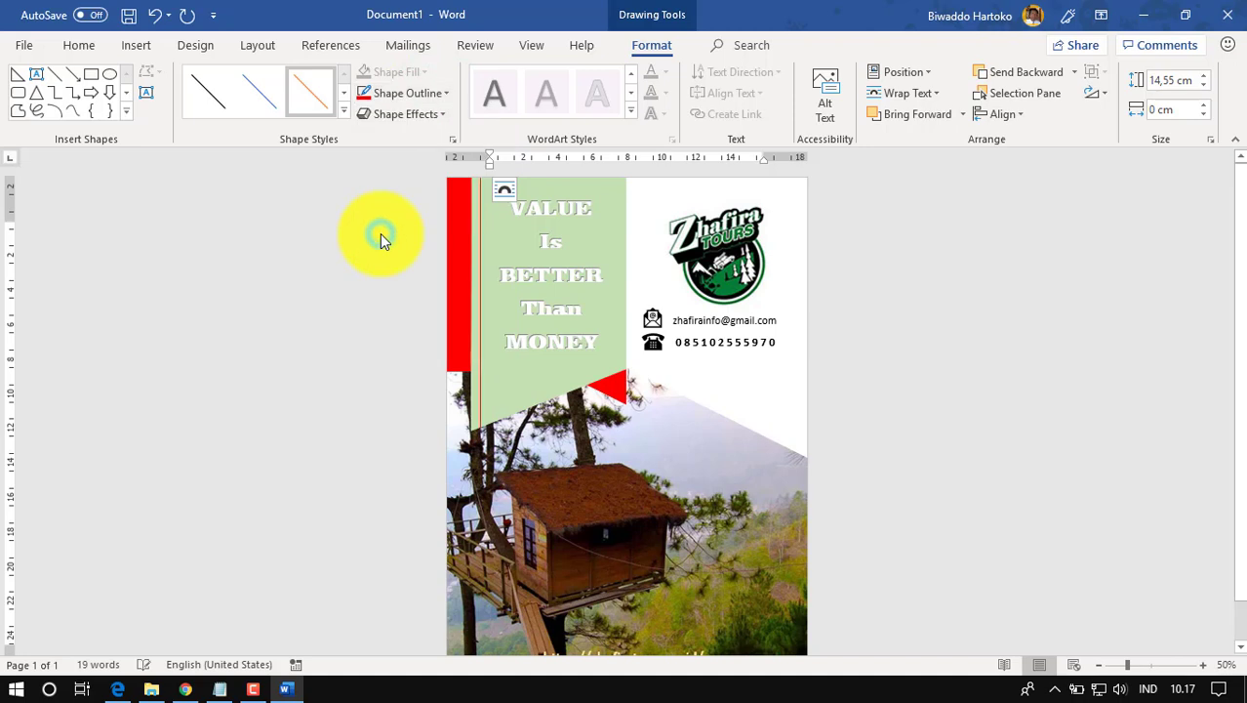
pyautogui.click(440, 116)
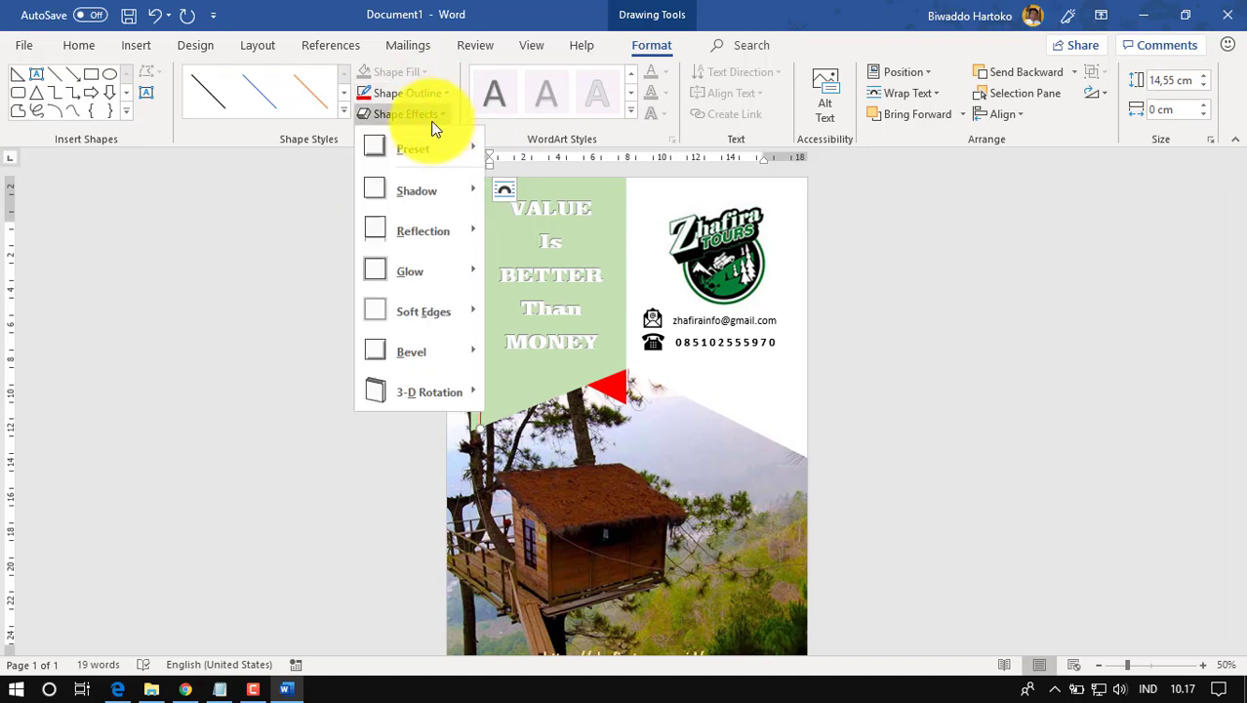
pyautogui.moveTo(424, 150)
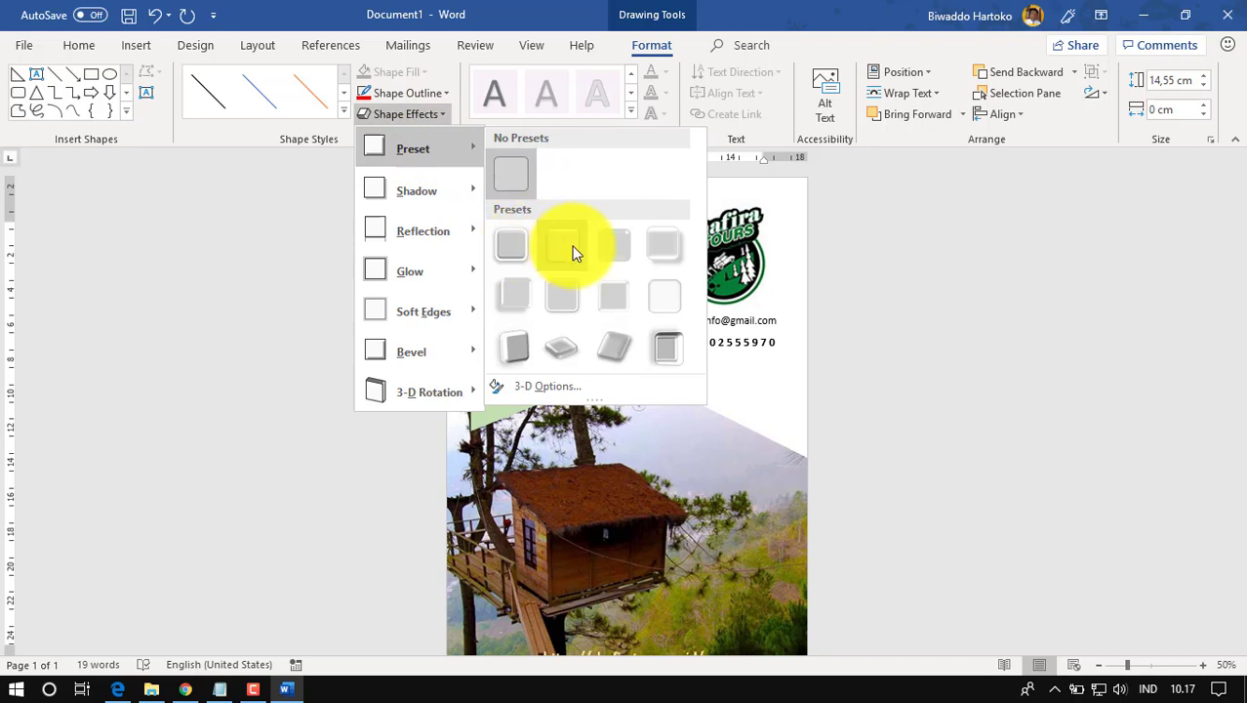
pyautogui.moveTo(451, 196)
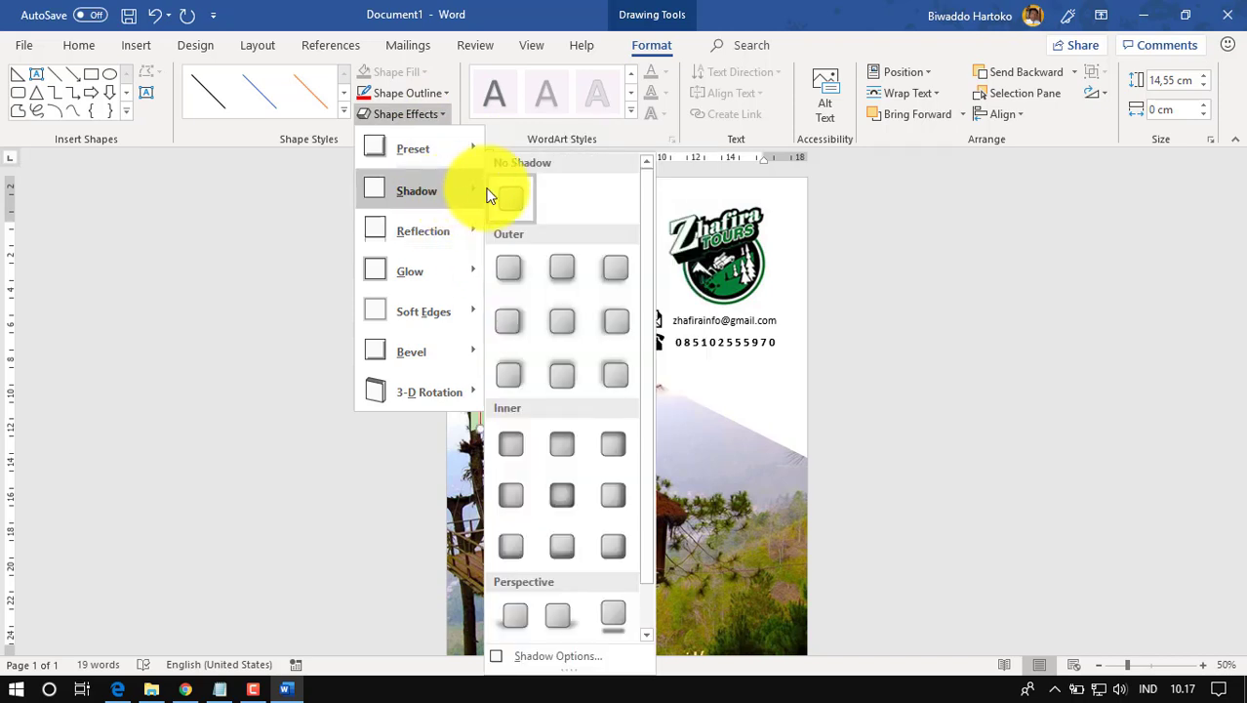
pyautogui.click(511, 268)
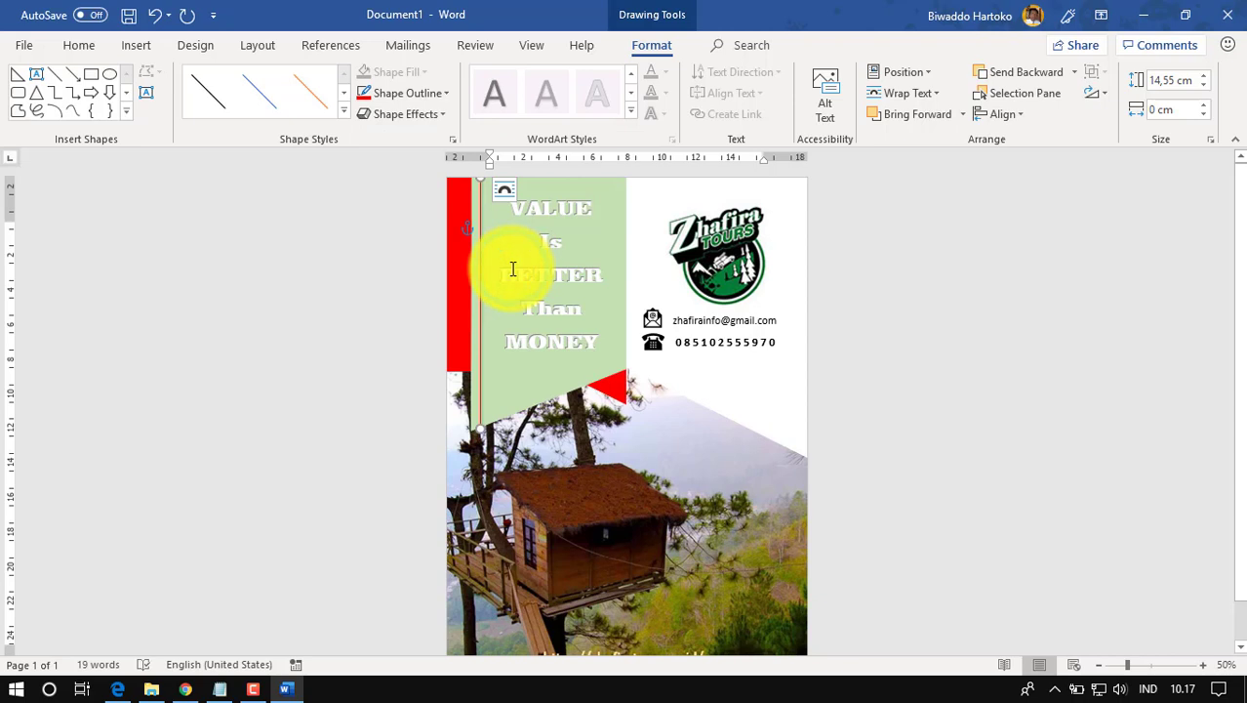
pyautogui.click(920, 280)
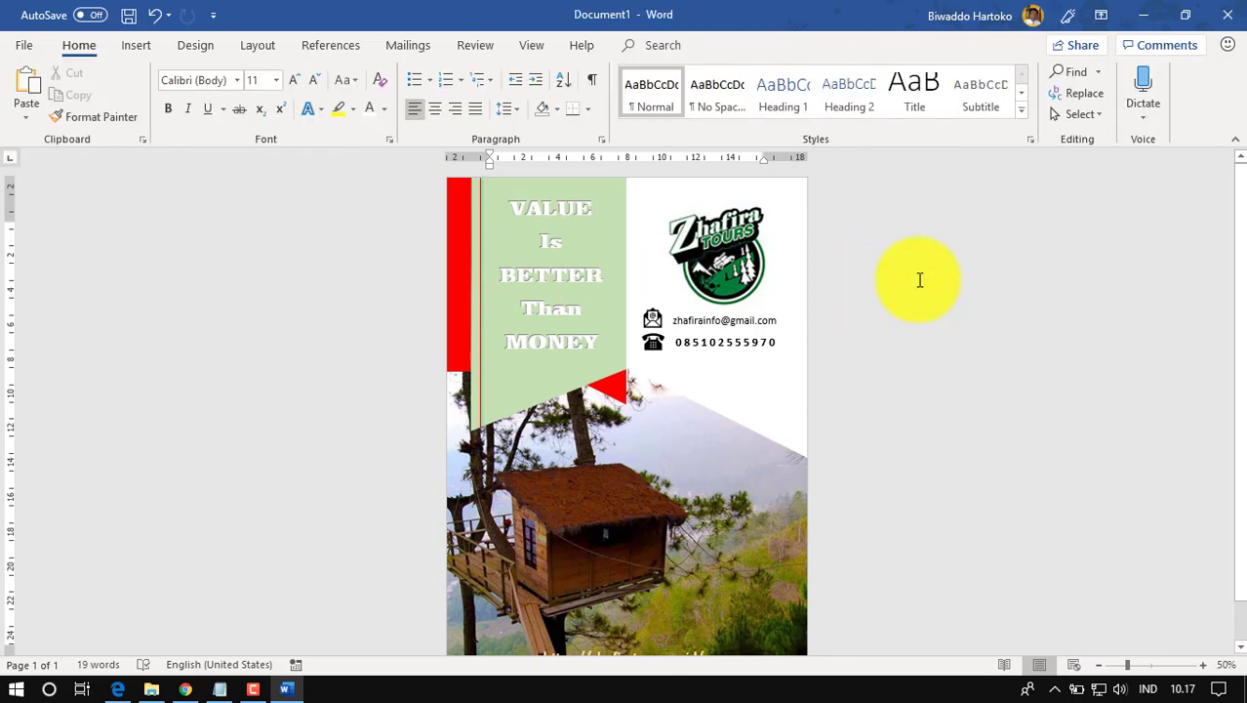
# Collapse the ribbon to view the whole cover down to the website address.
pyautogui.click(992, 313)
pyautogui.scroll(-1, 947, 334)
pyautogui.scroll(1, 947, 334)
pyautogui.click(1234, 138)
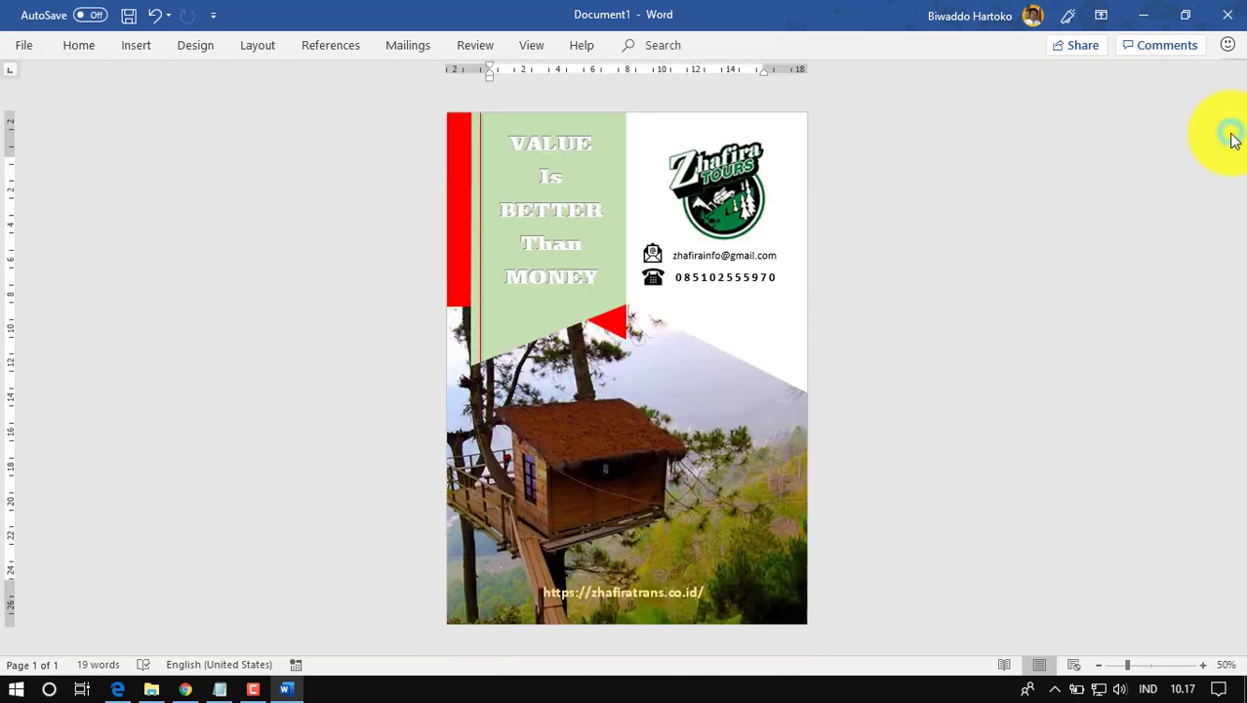